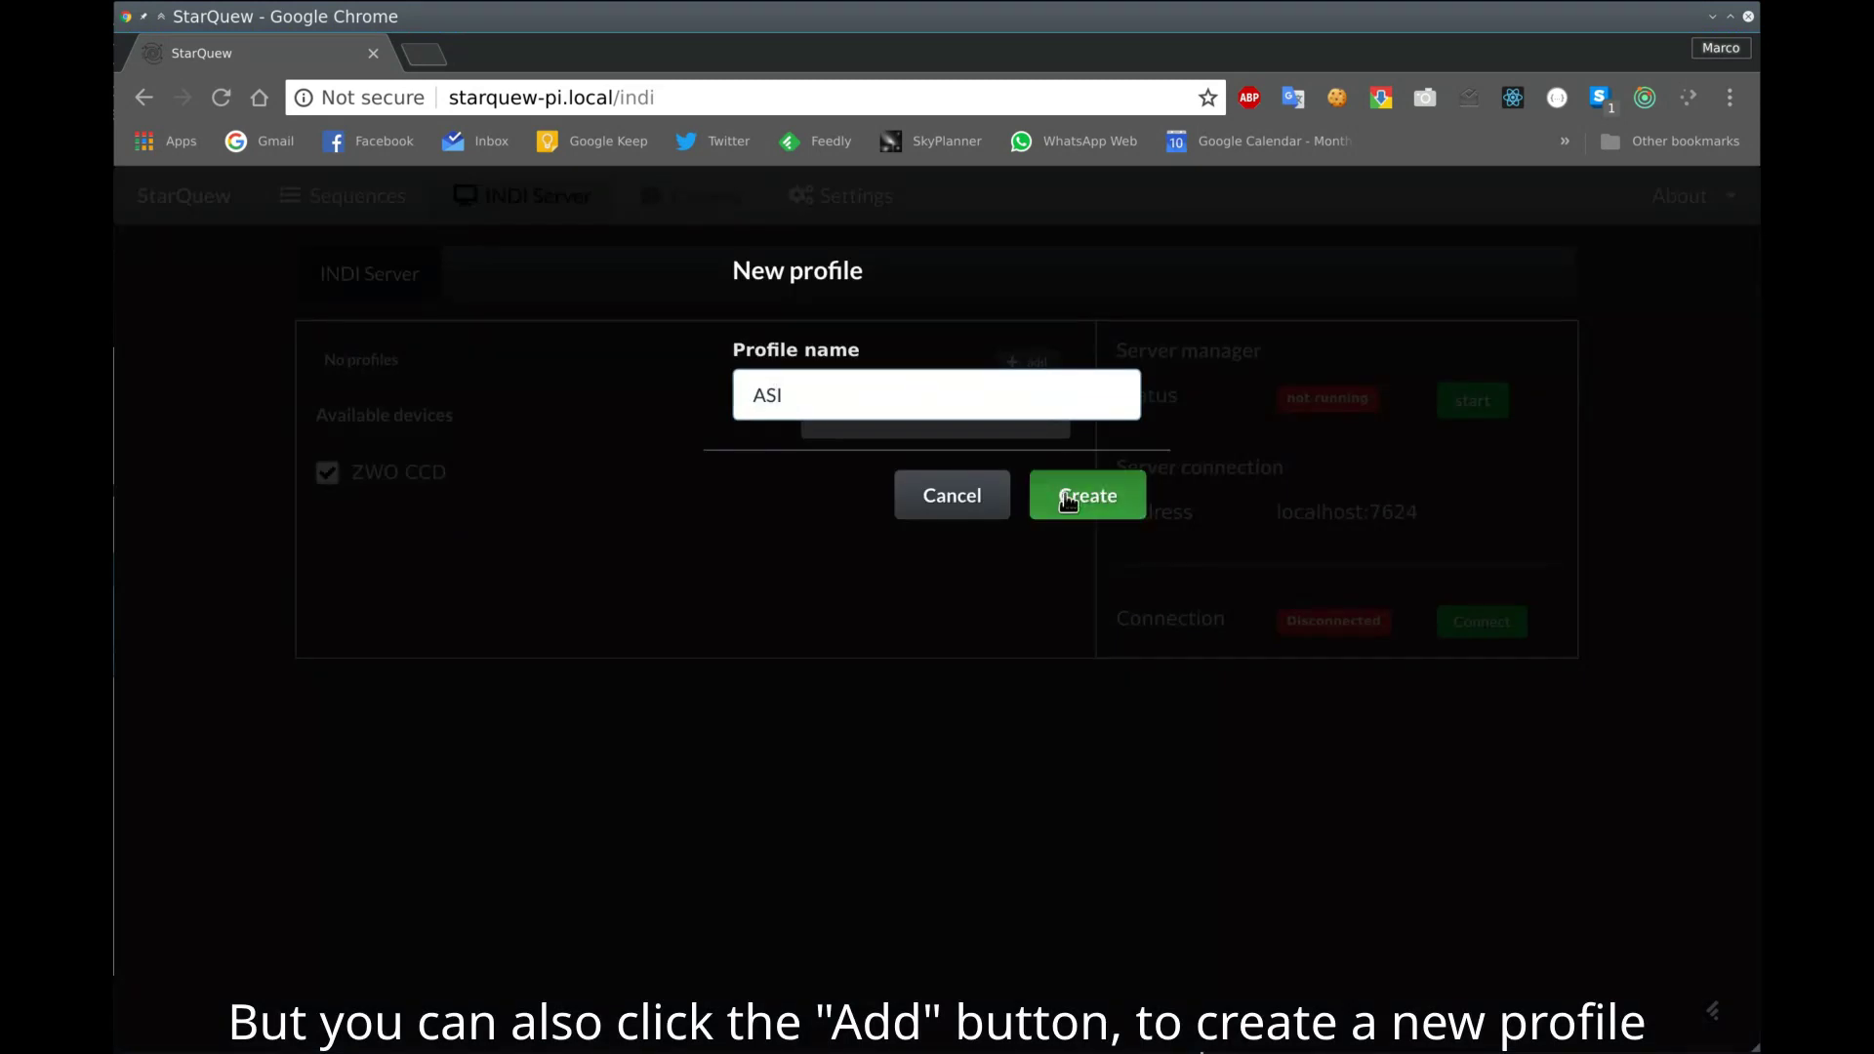
Create the device profile ASI and rename it to "ASI 1600MM + EFW"
click(1064, 494)
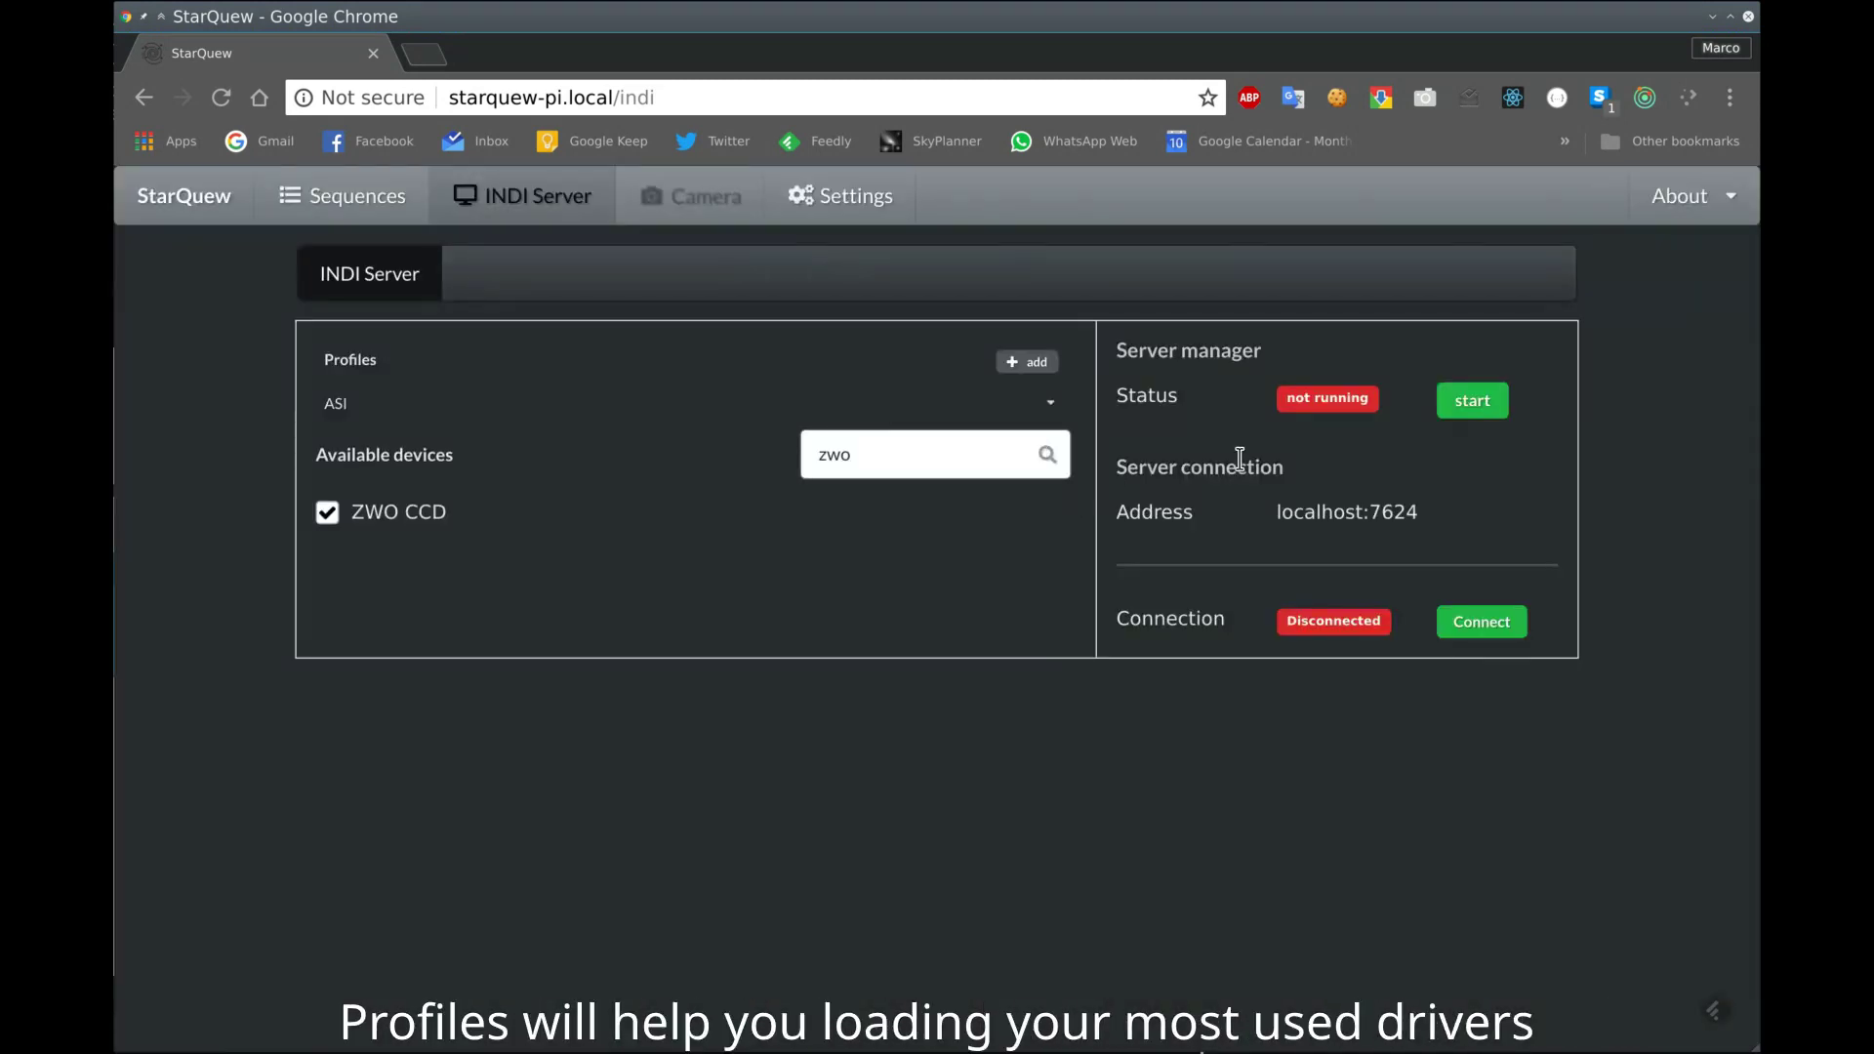
click(1485, 402)
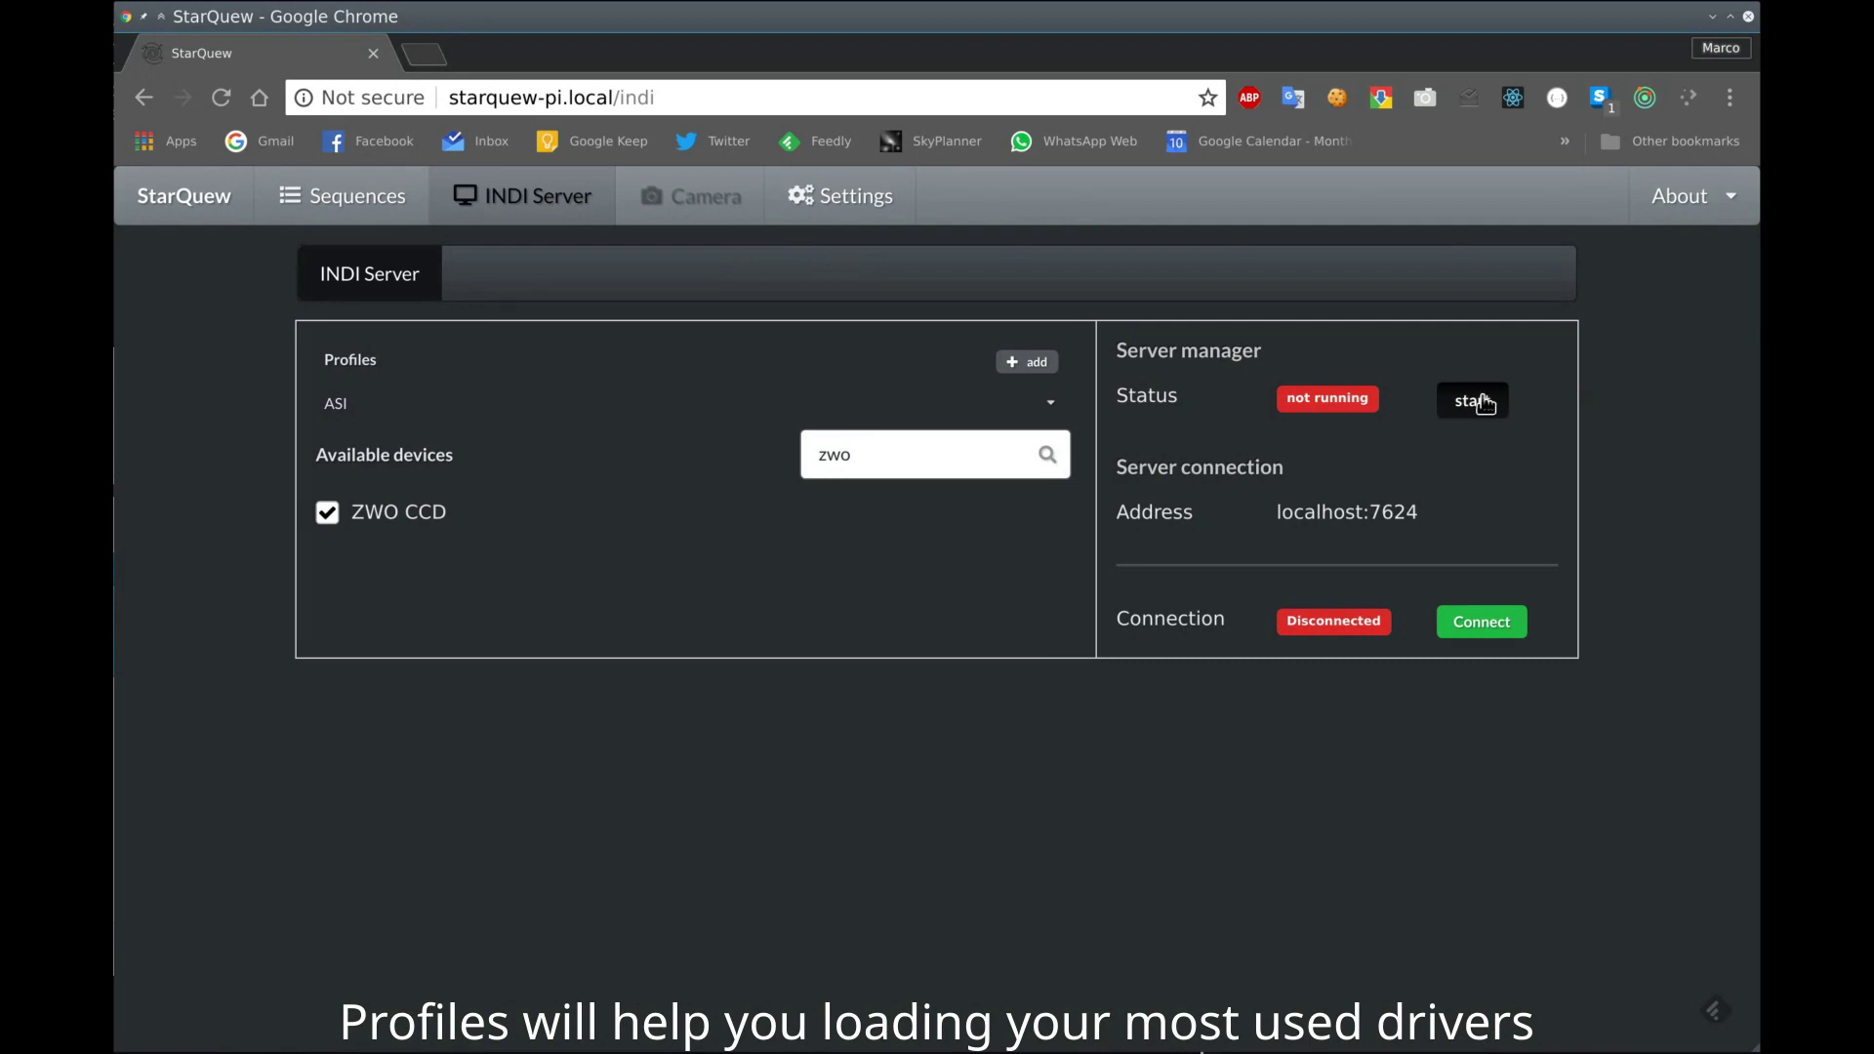
click(1025, 402)
click(1019, 447)
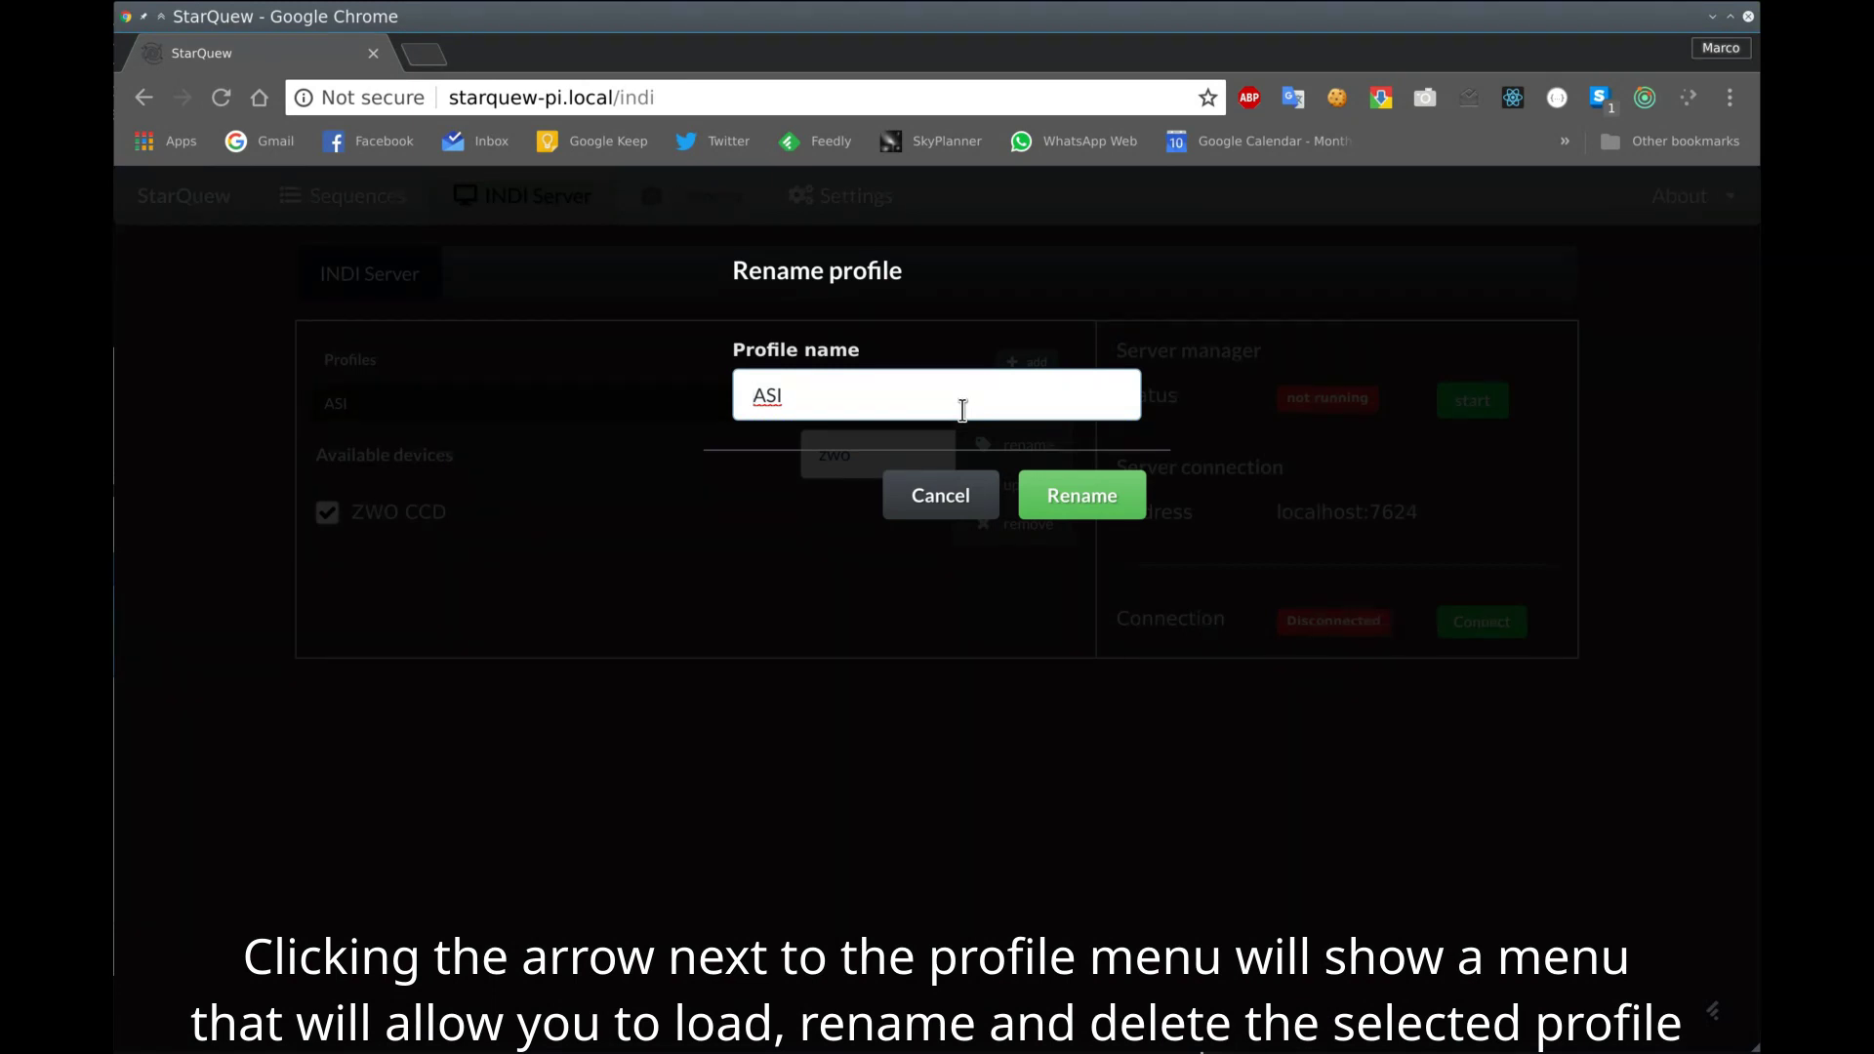
text(1600MM + EFW)
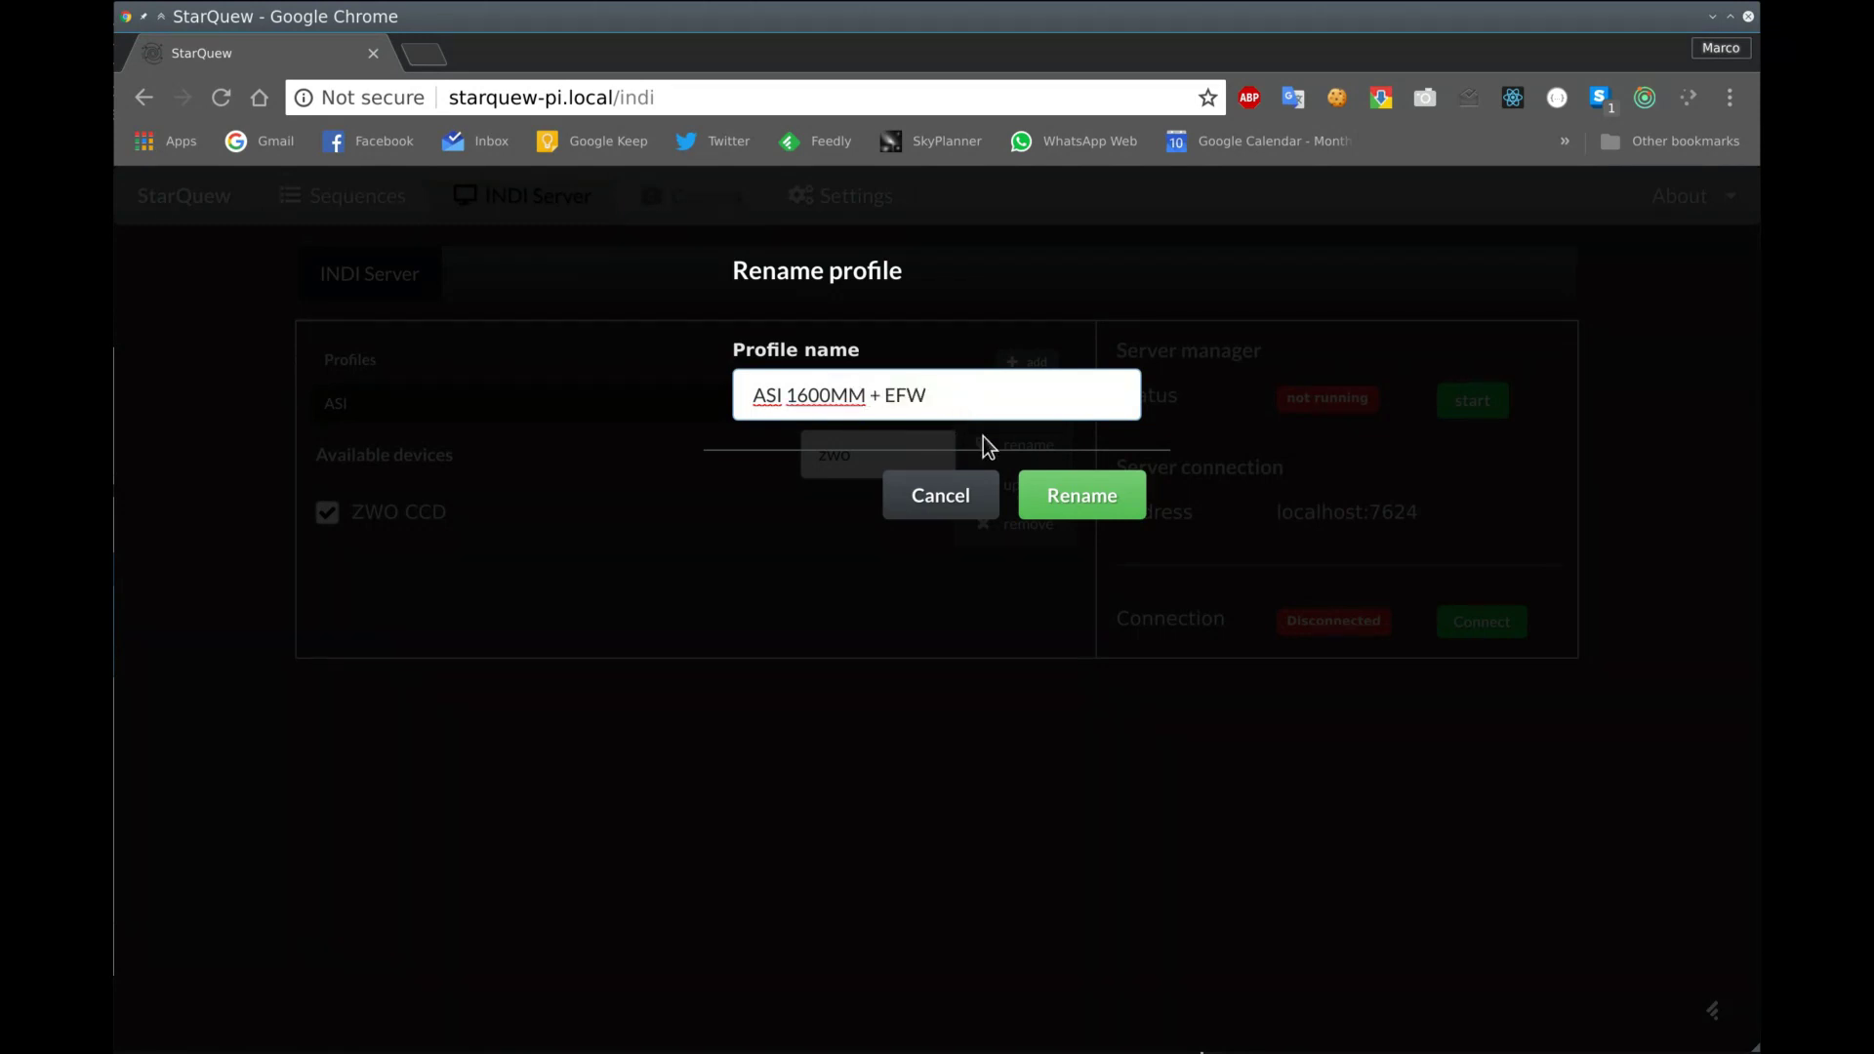
click(1056, 488)
Load the "ASI 1600MM + EFW" profile
click(1062, 424)
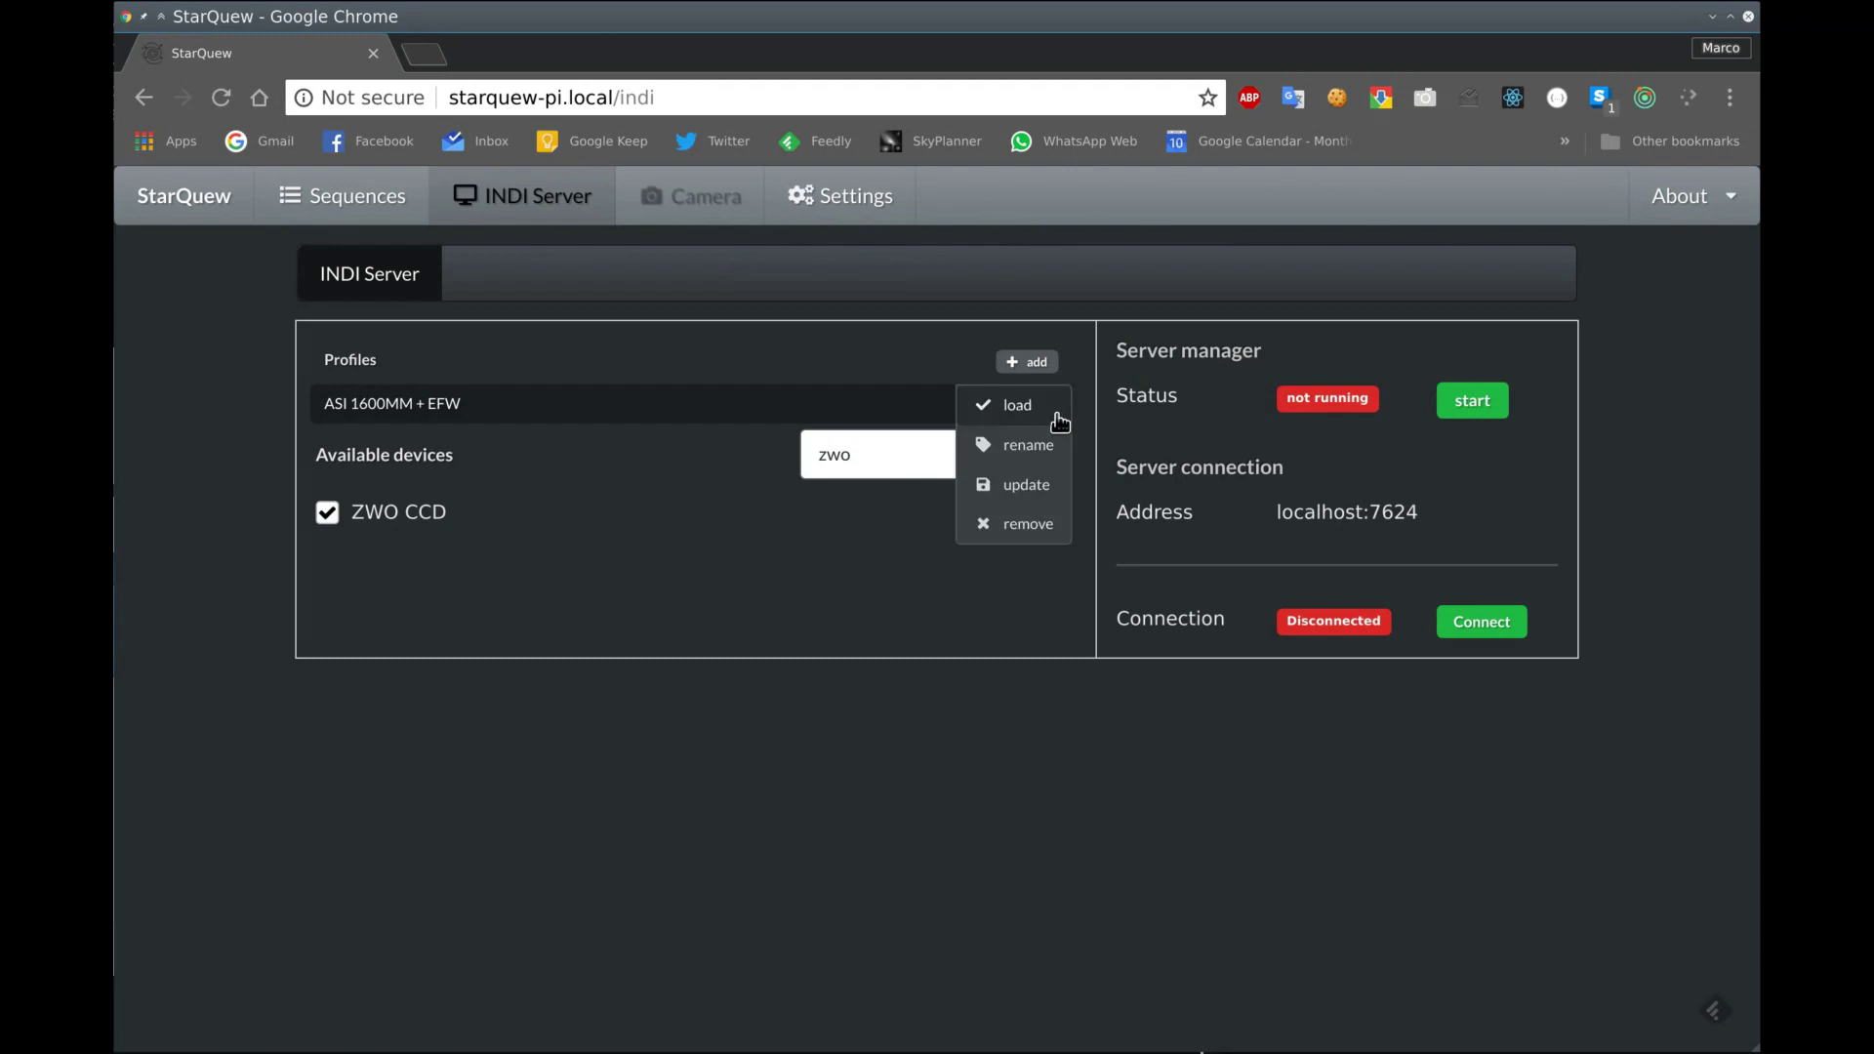
click(769, 560)
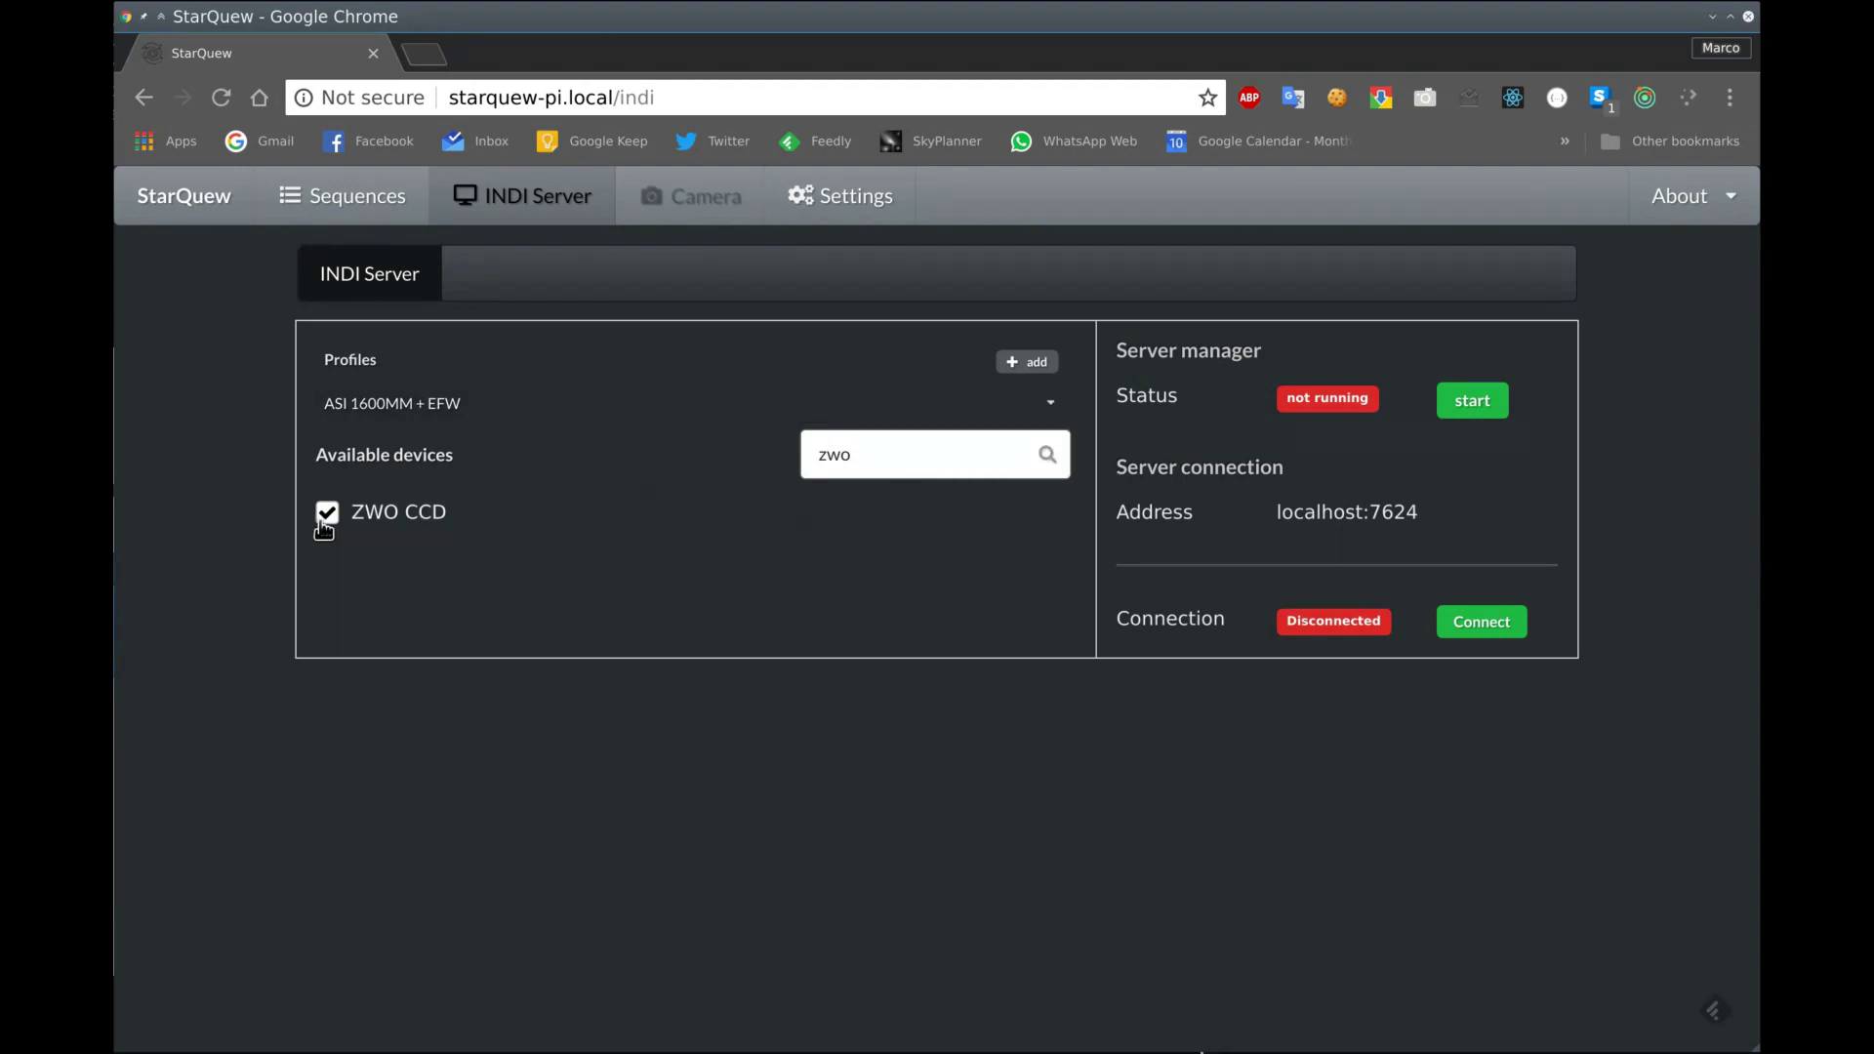
click(1005, 421)
click(1006, 421)
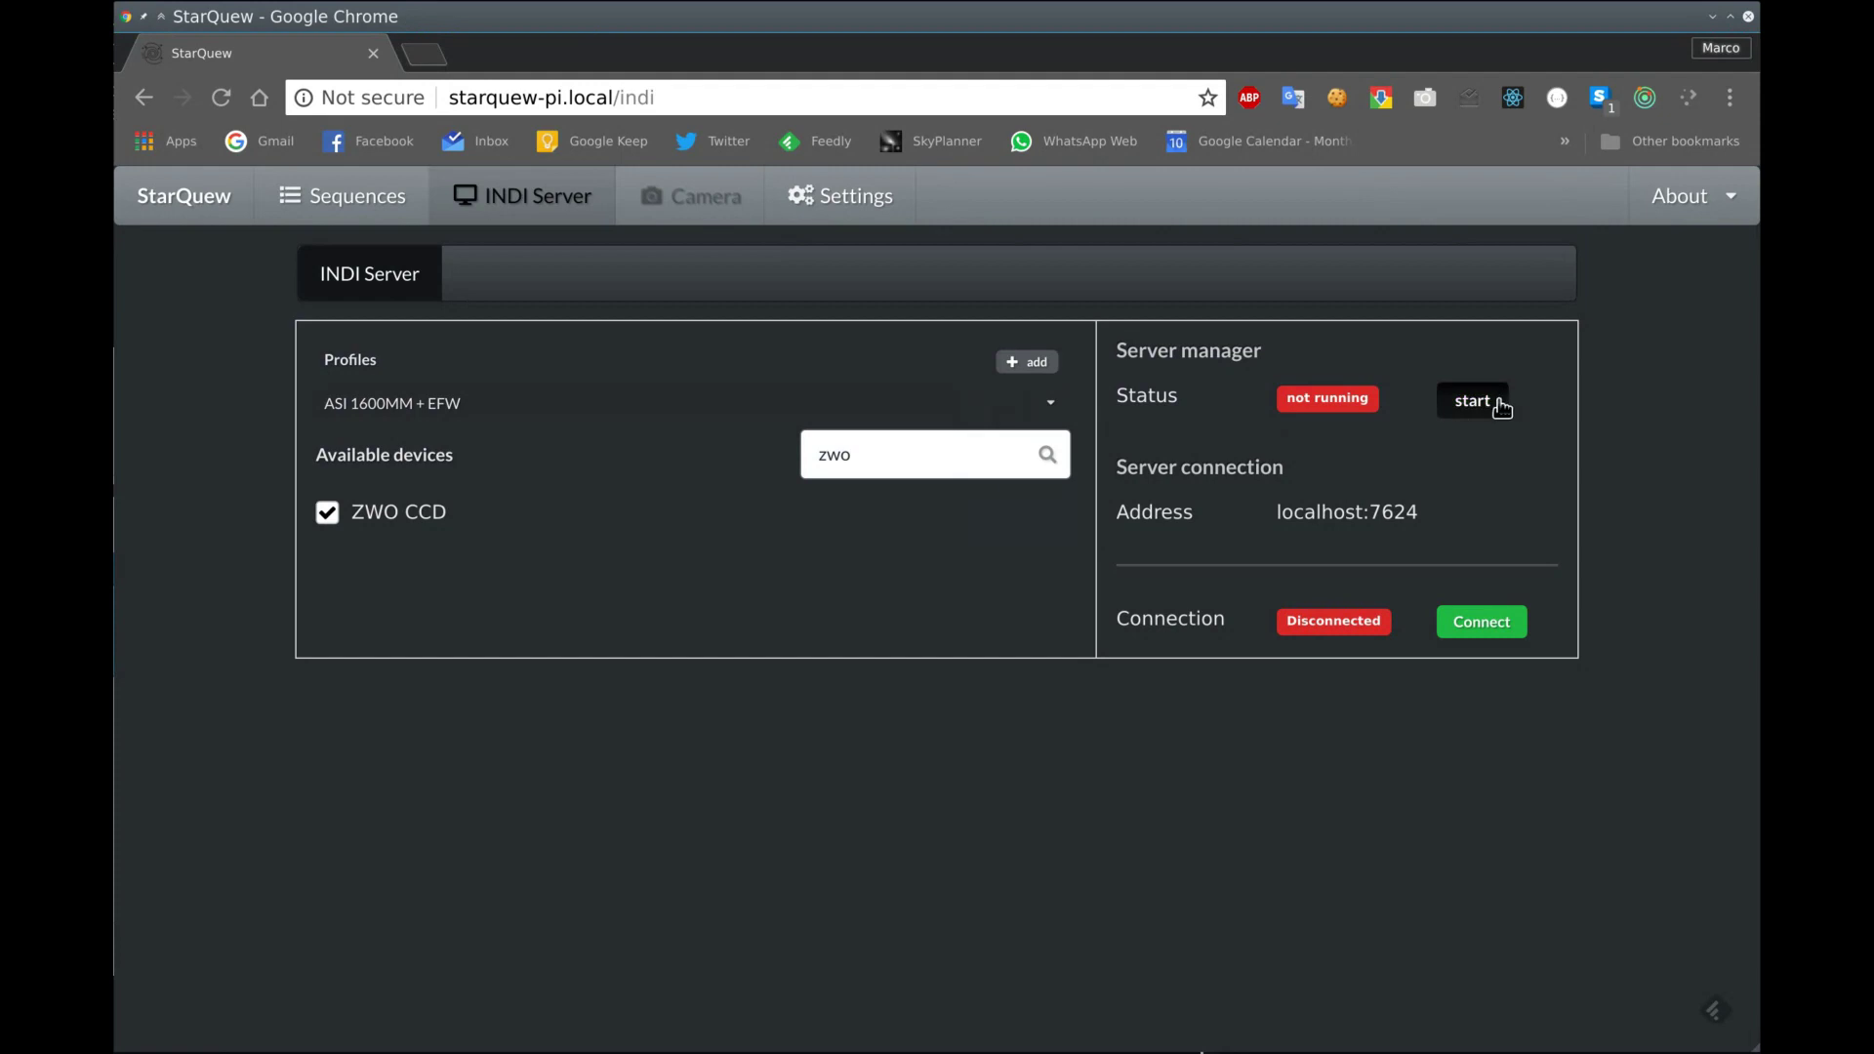
Clear the device search and check the drivers selected under CCDs and Filter Wheels, collapsing both categories
double_click(917, 461)
key(BackSpace)
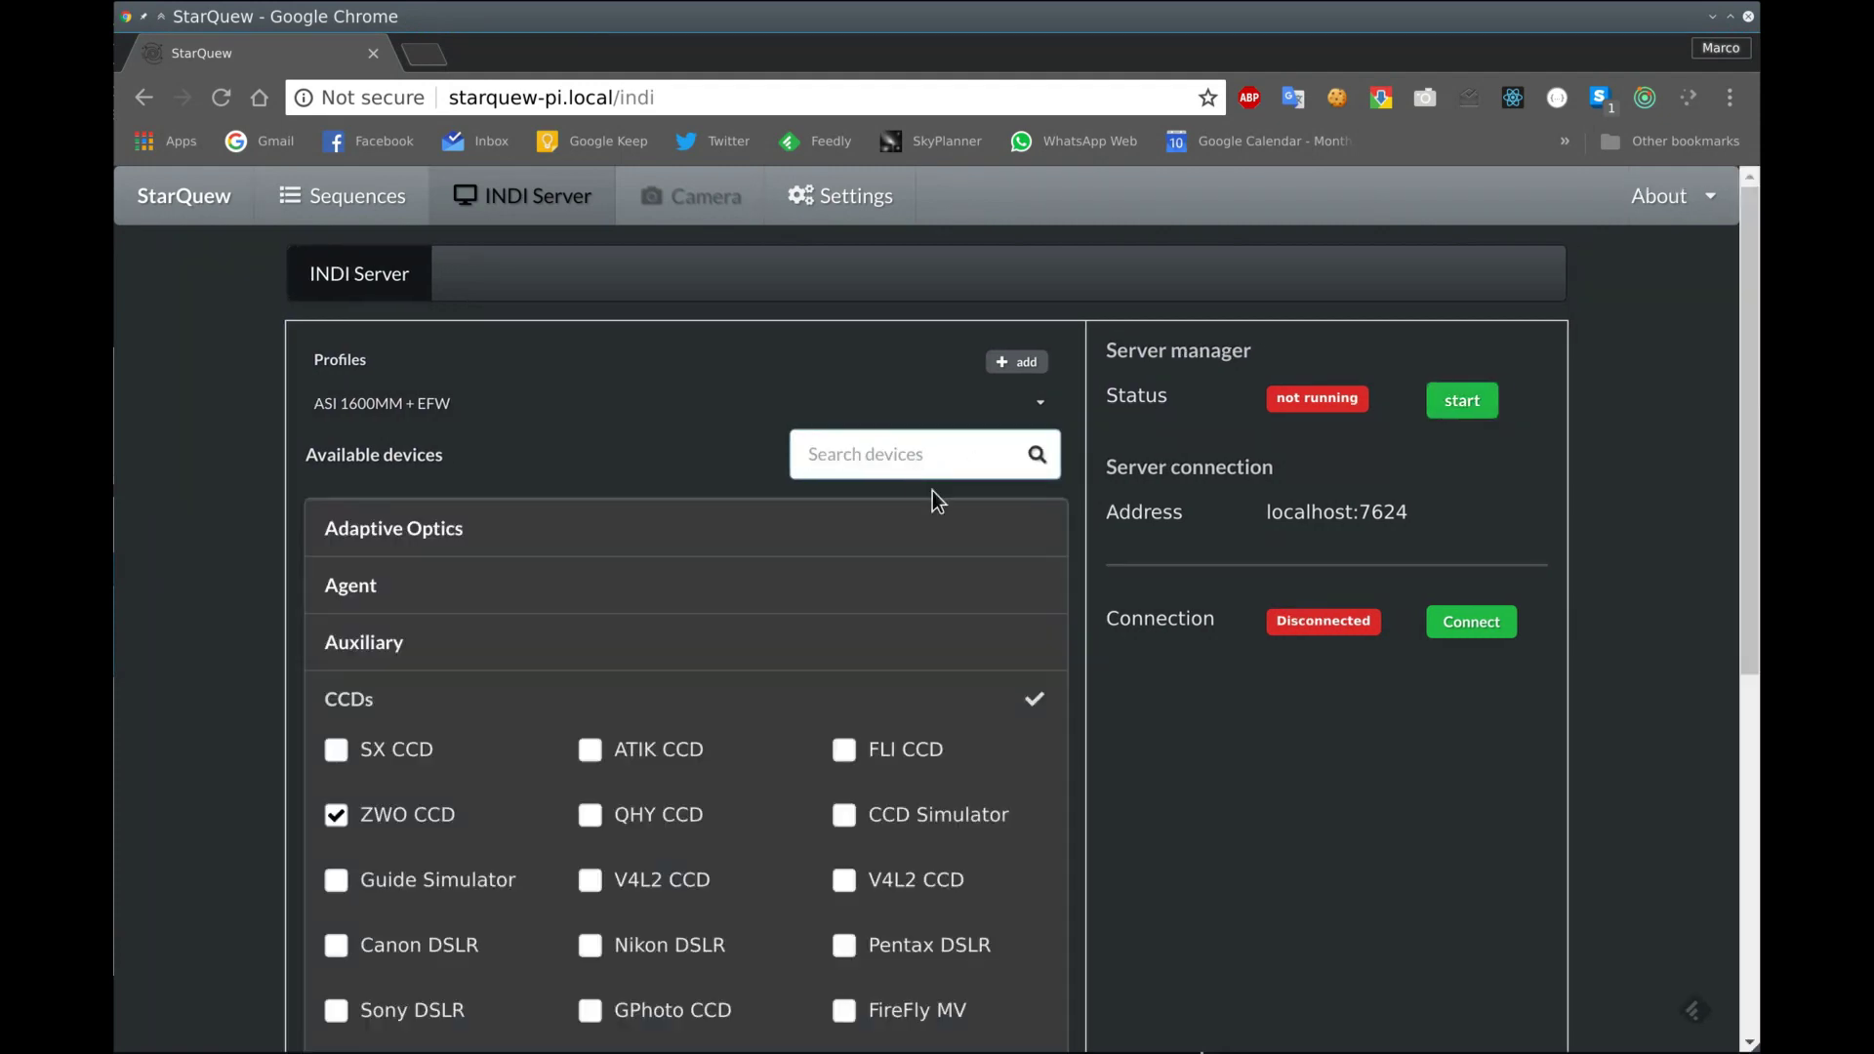
scroll(933, 490, down, 6)
scroll(933, 492, up, 4)
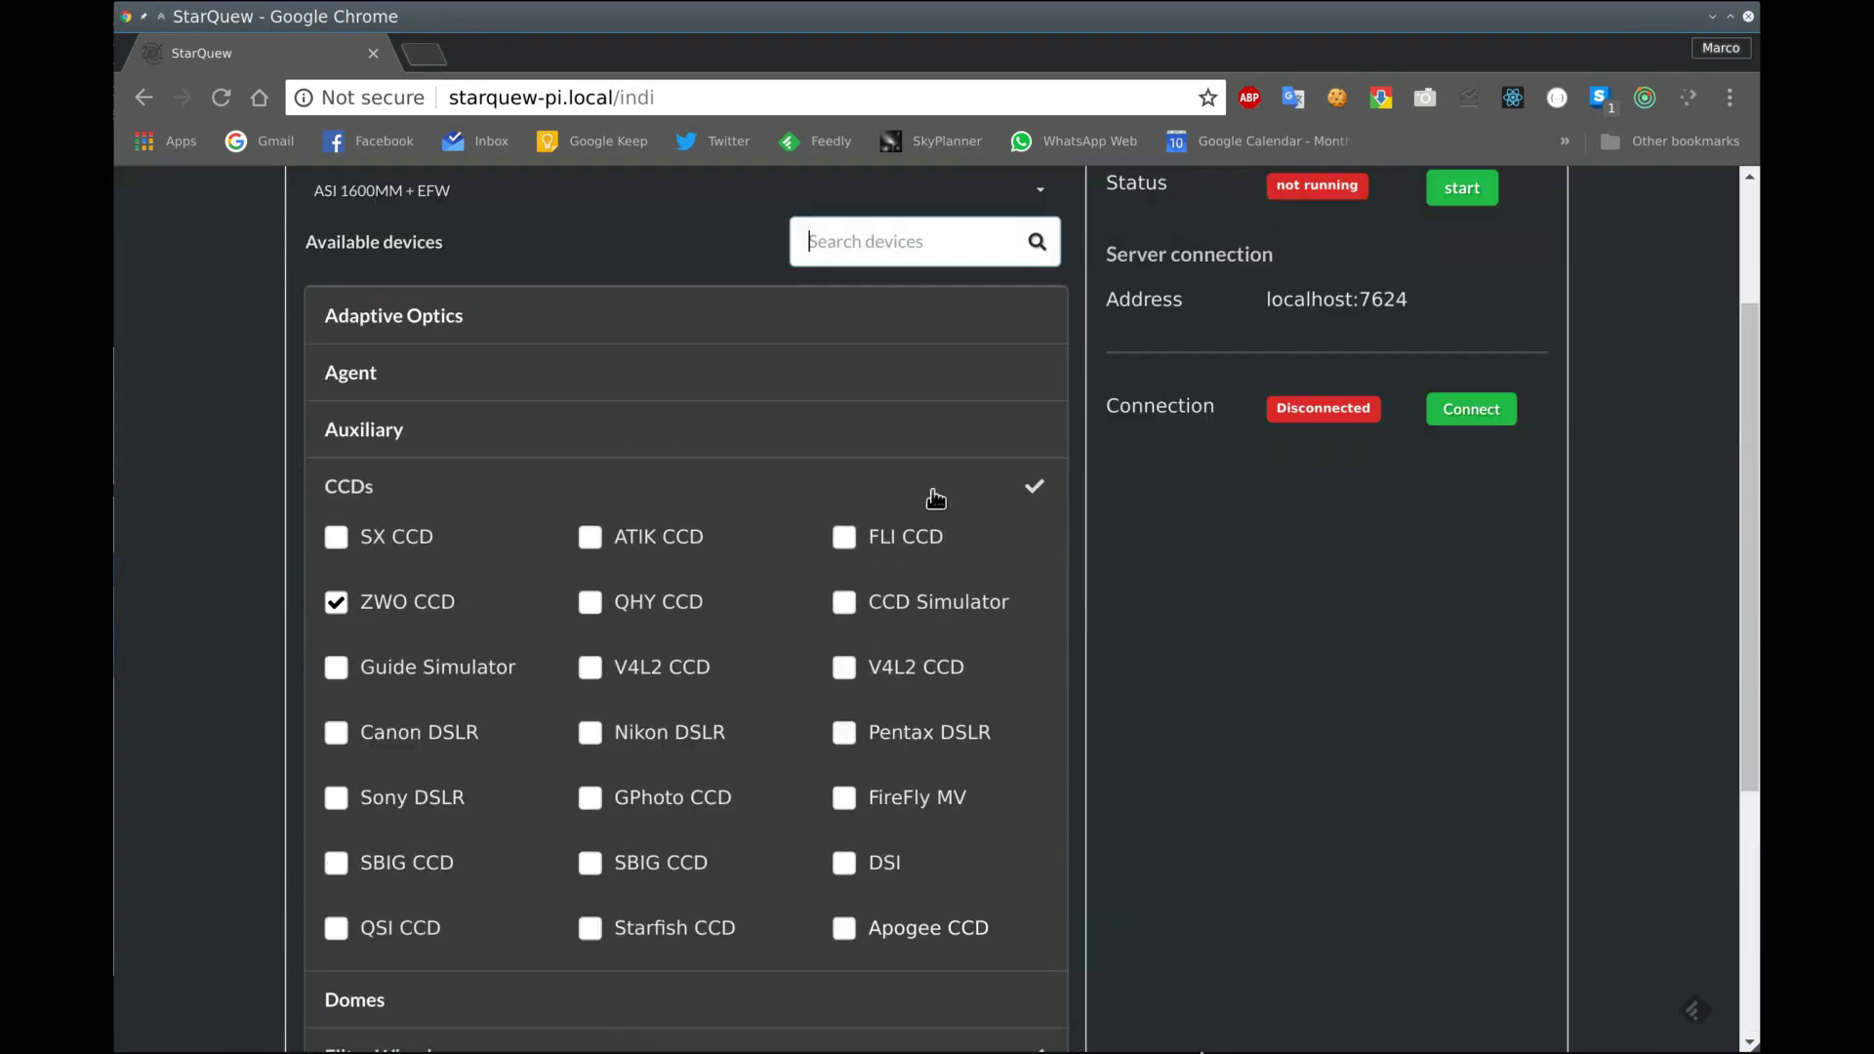
scroll(933, 491, up, 3)
click(791, 701)
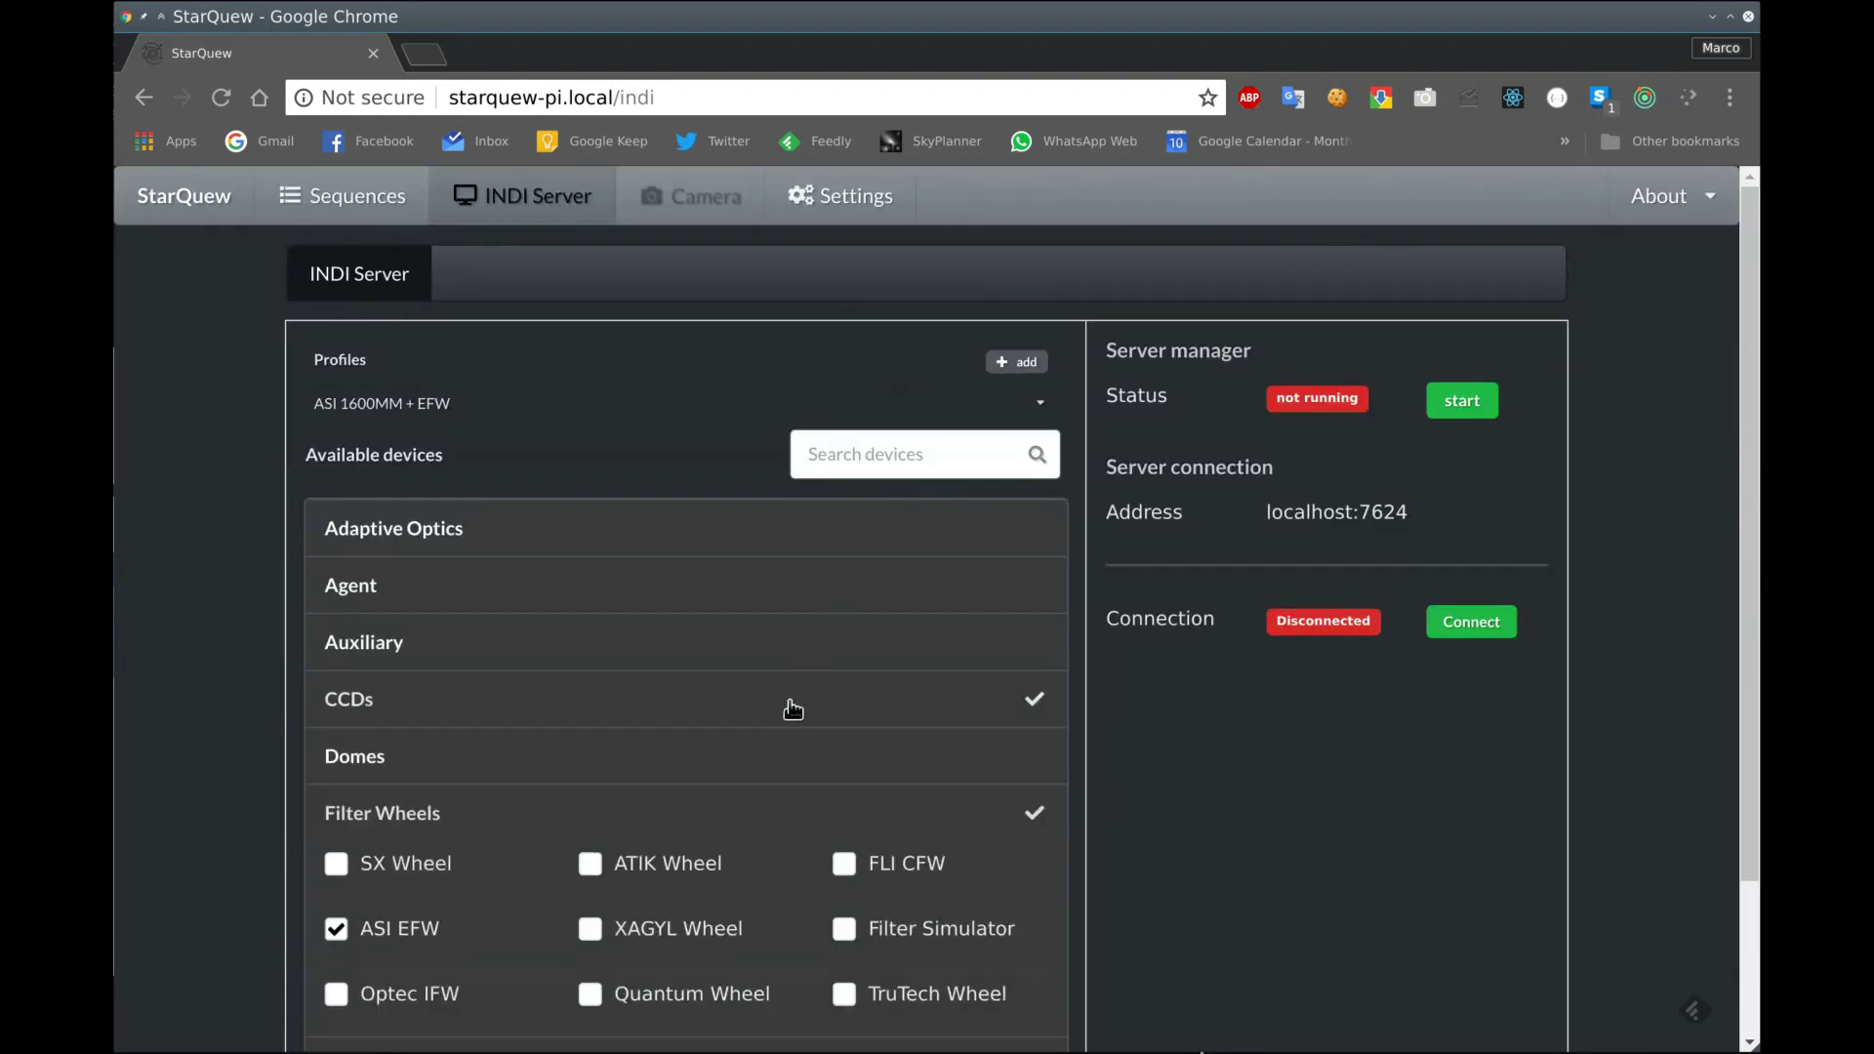
click(669, 830)
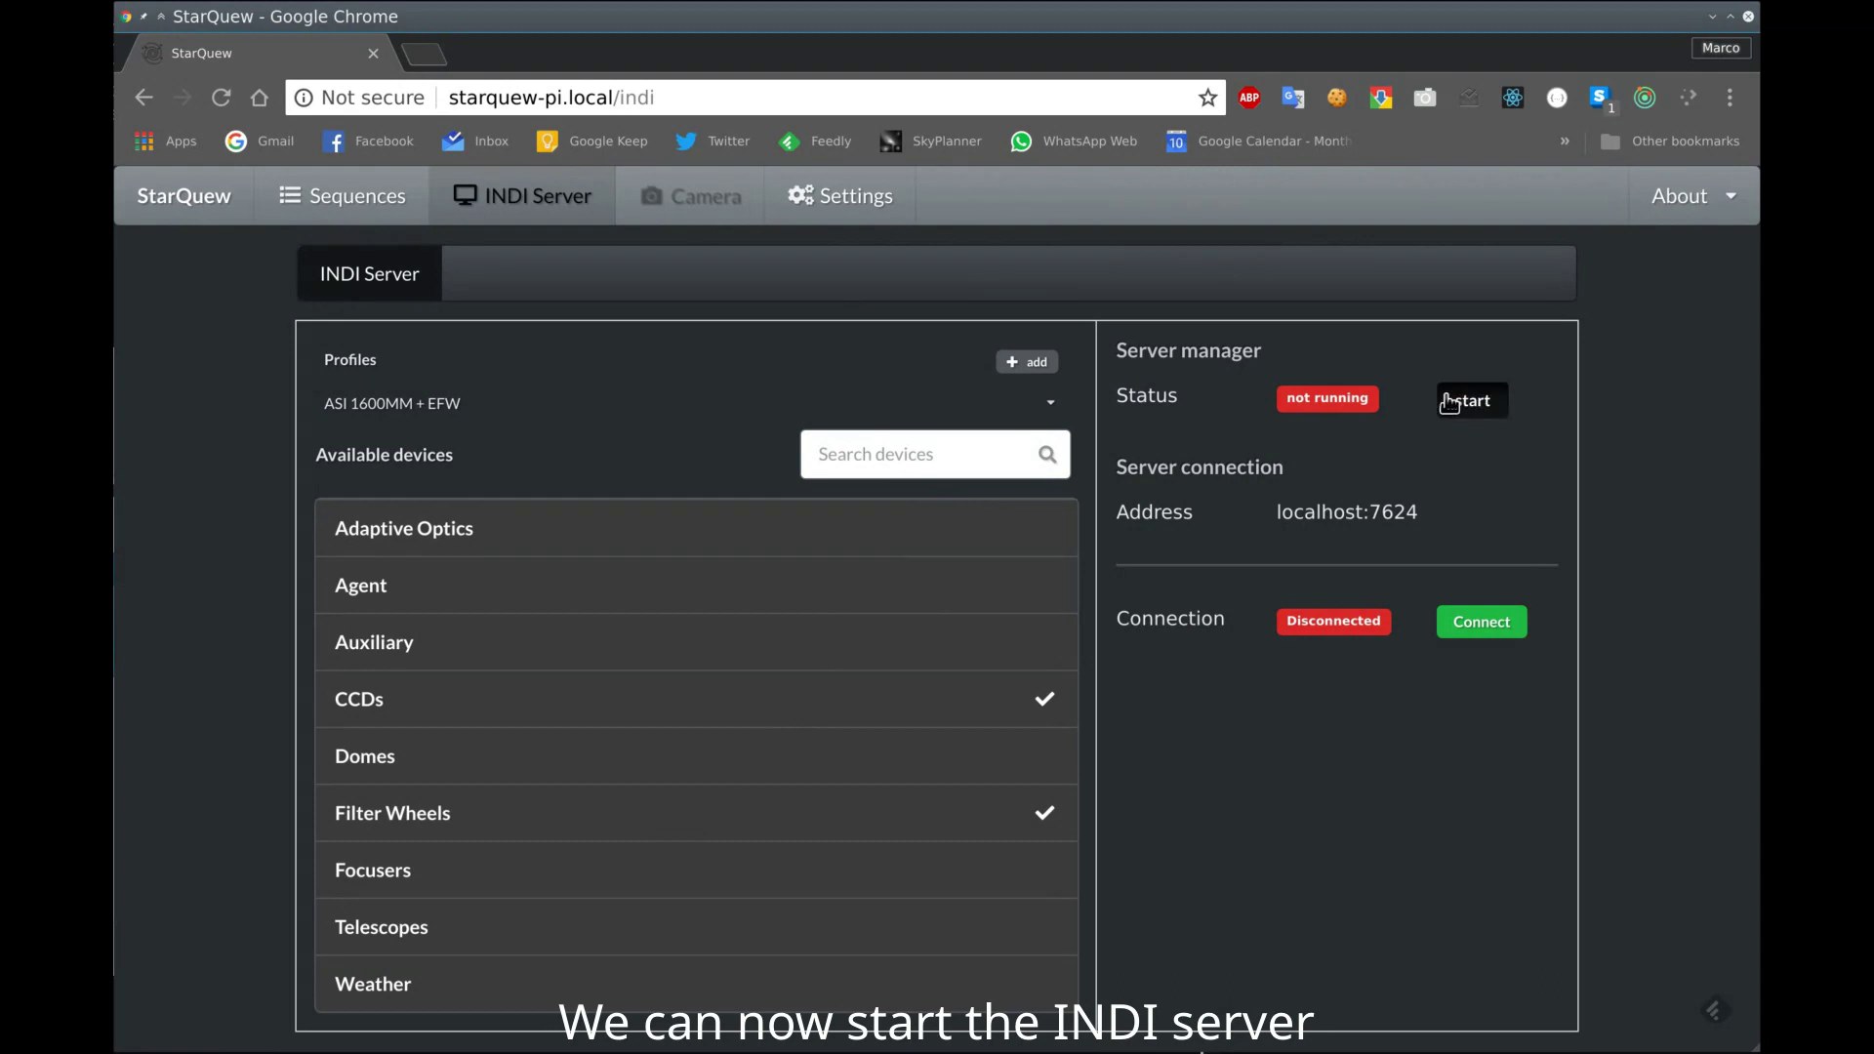
Start the INDI server and connect StarQuew to it
click(1450, 402)
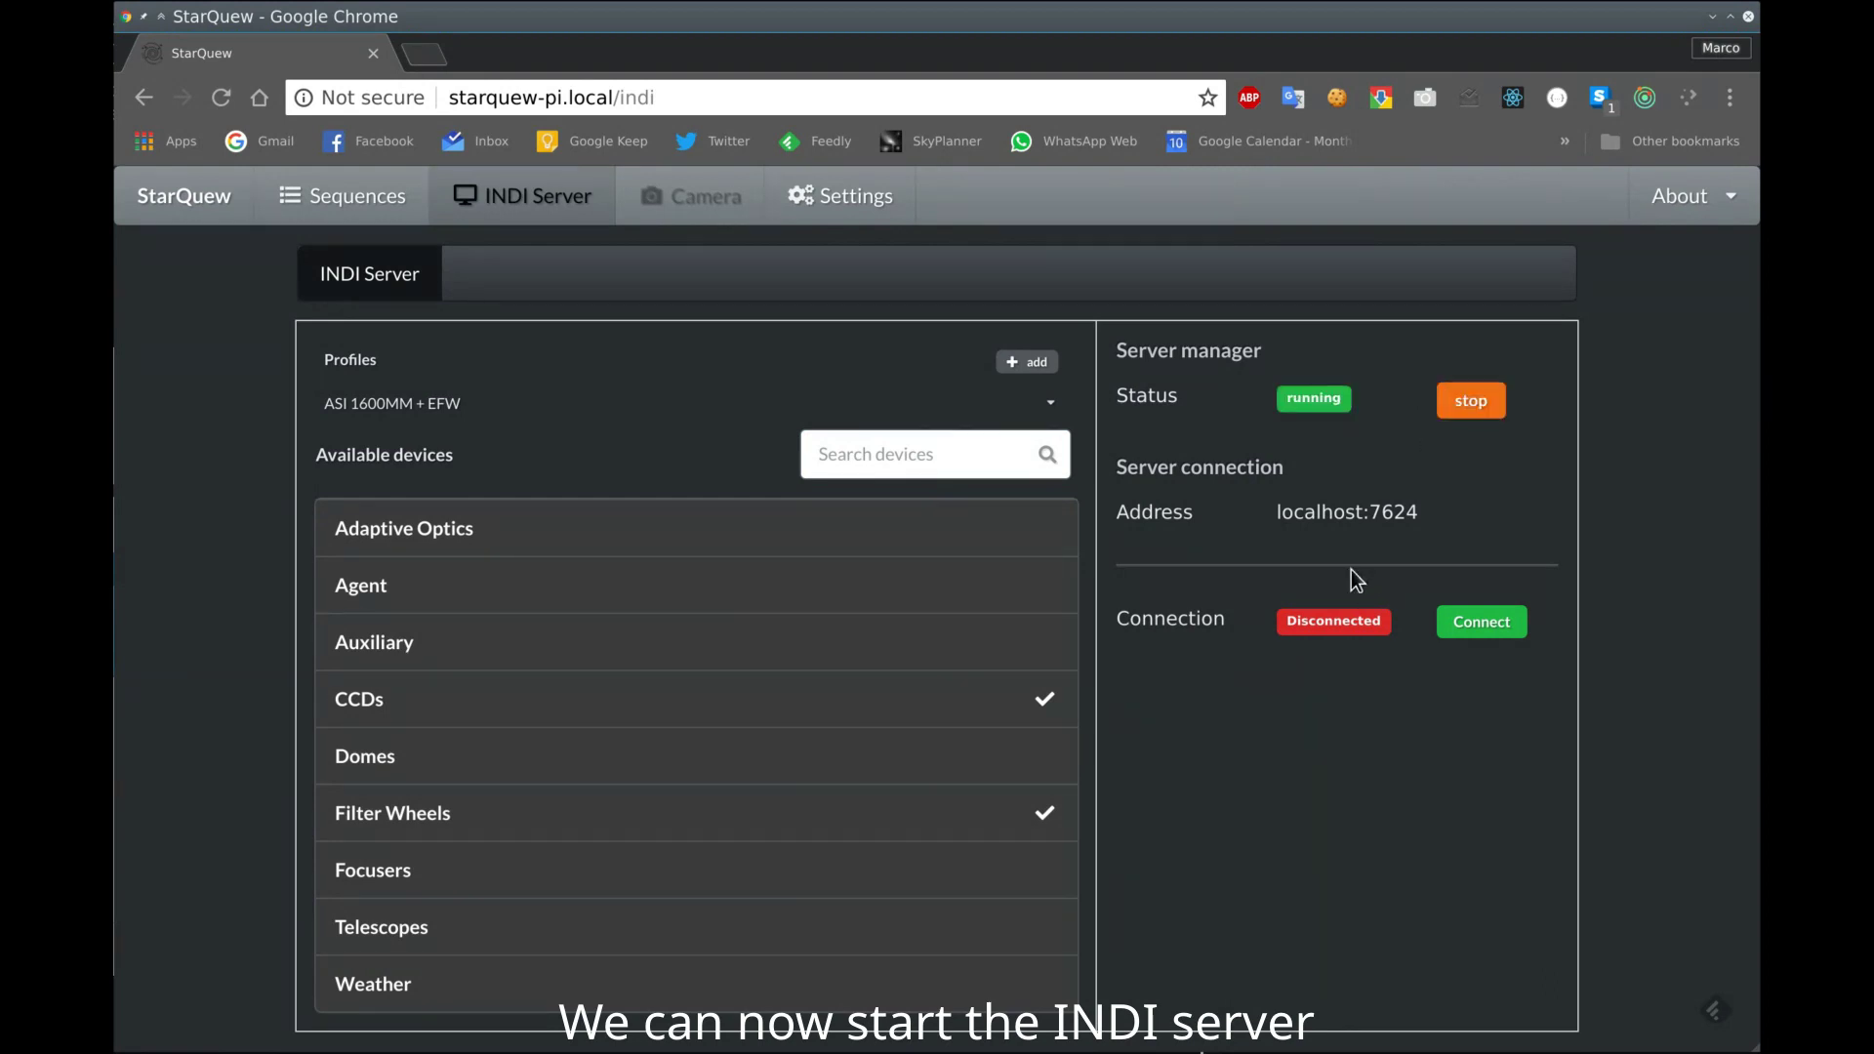
click(1454, 619)
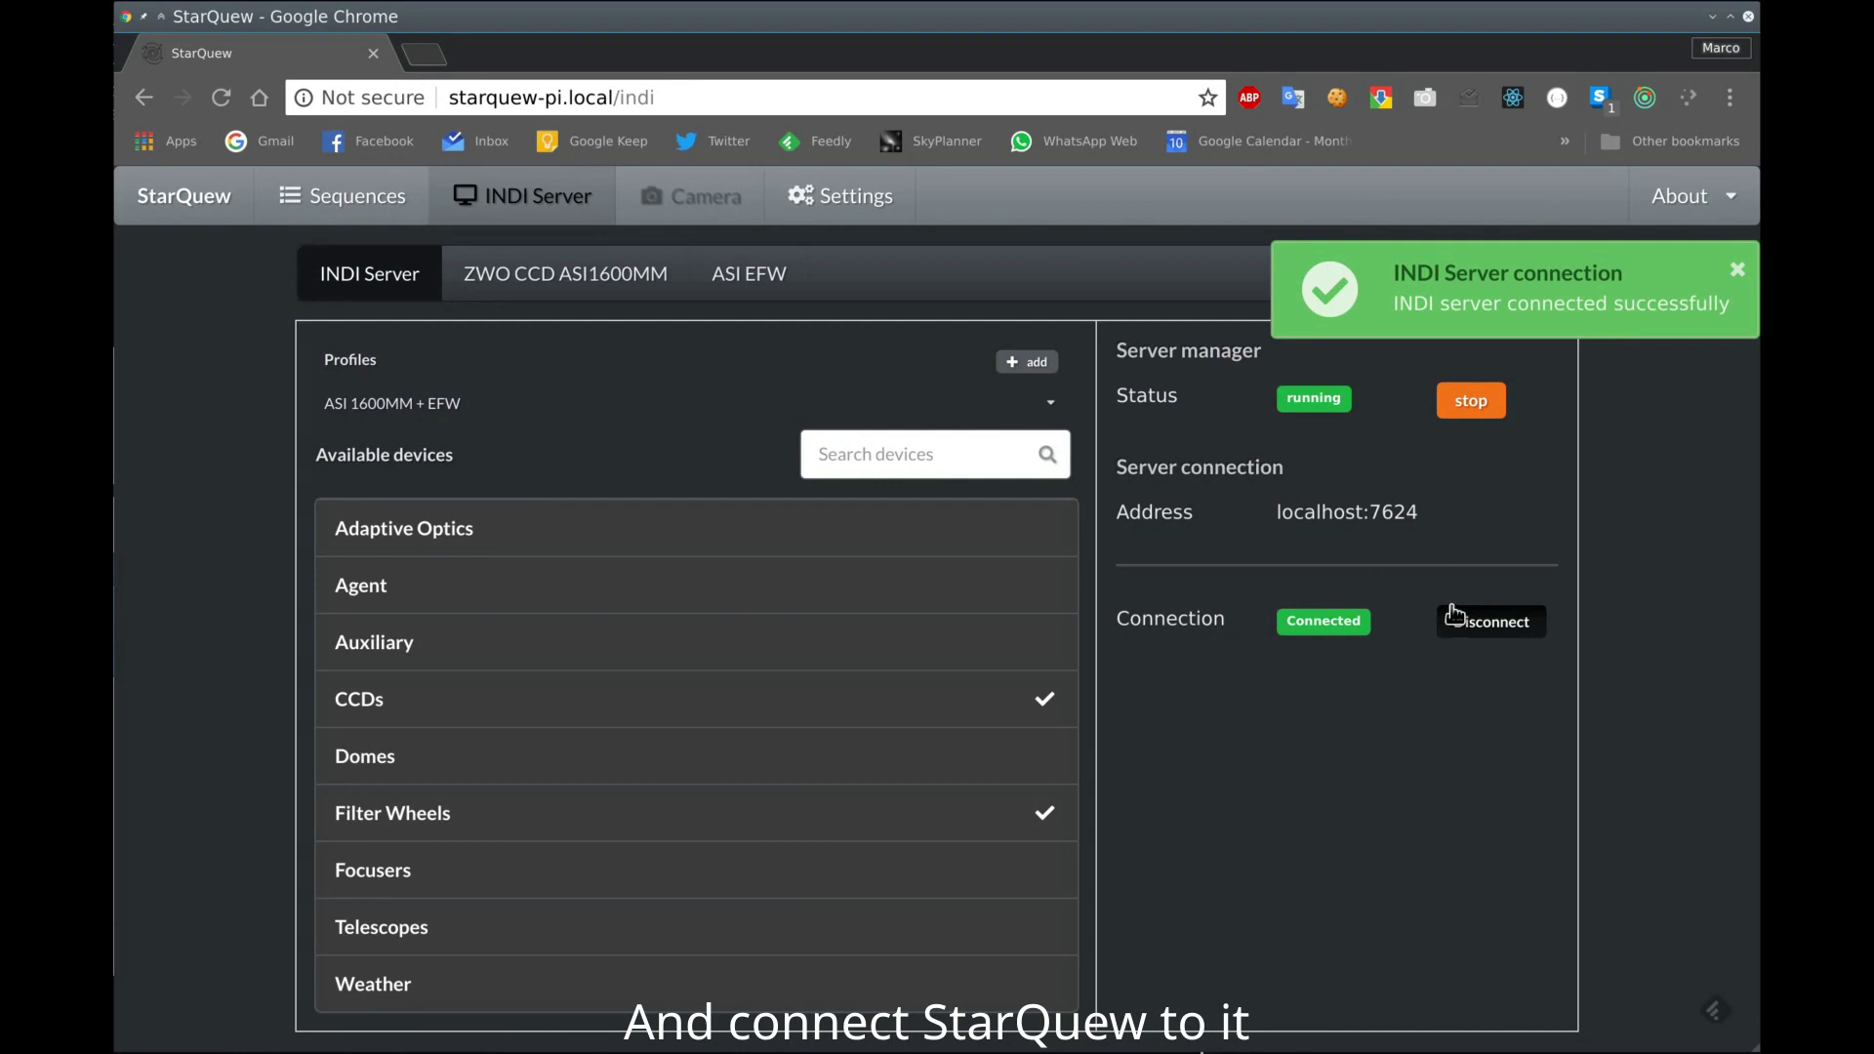
Connect the ZWO CCD ASI1600MM camera and set its image format to Raw 16 bit
click(503, 268)
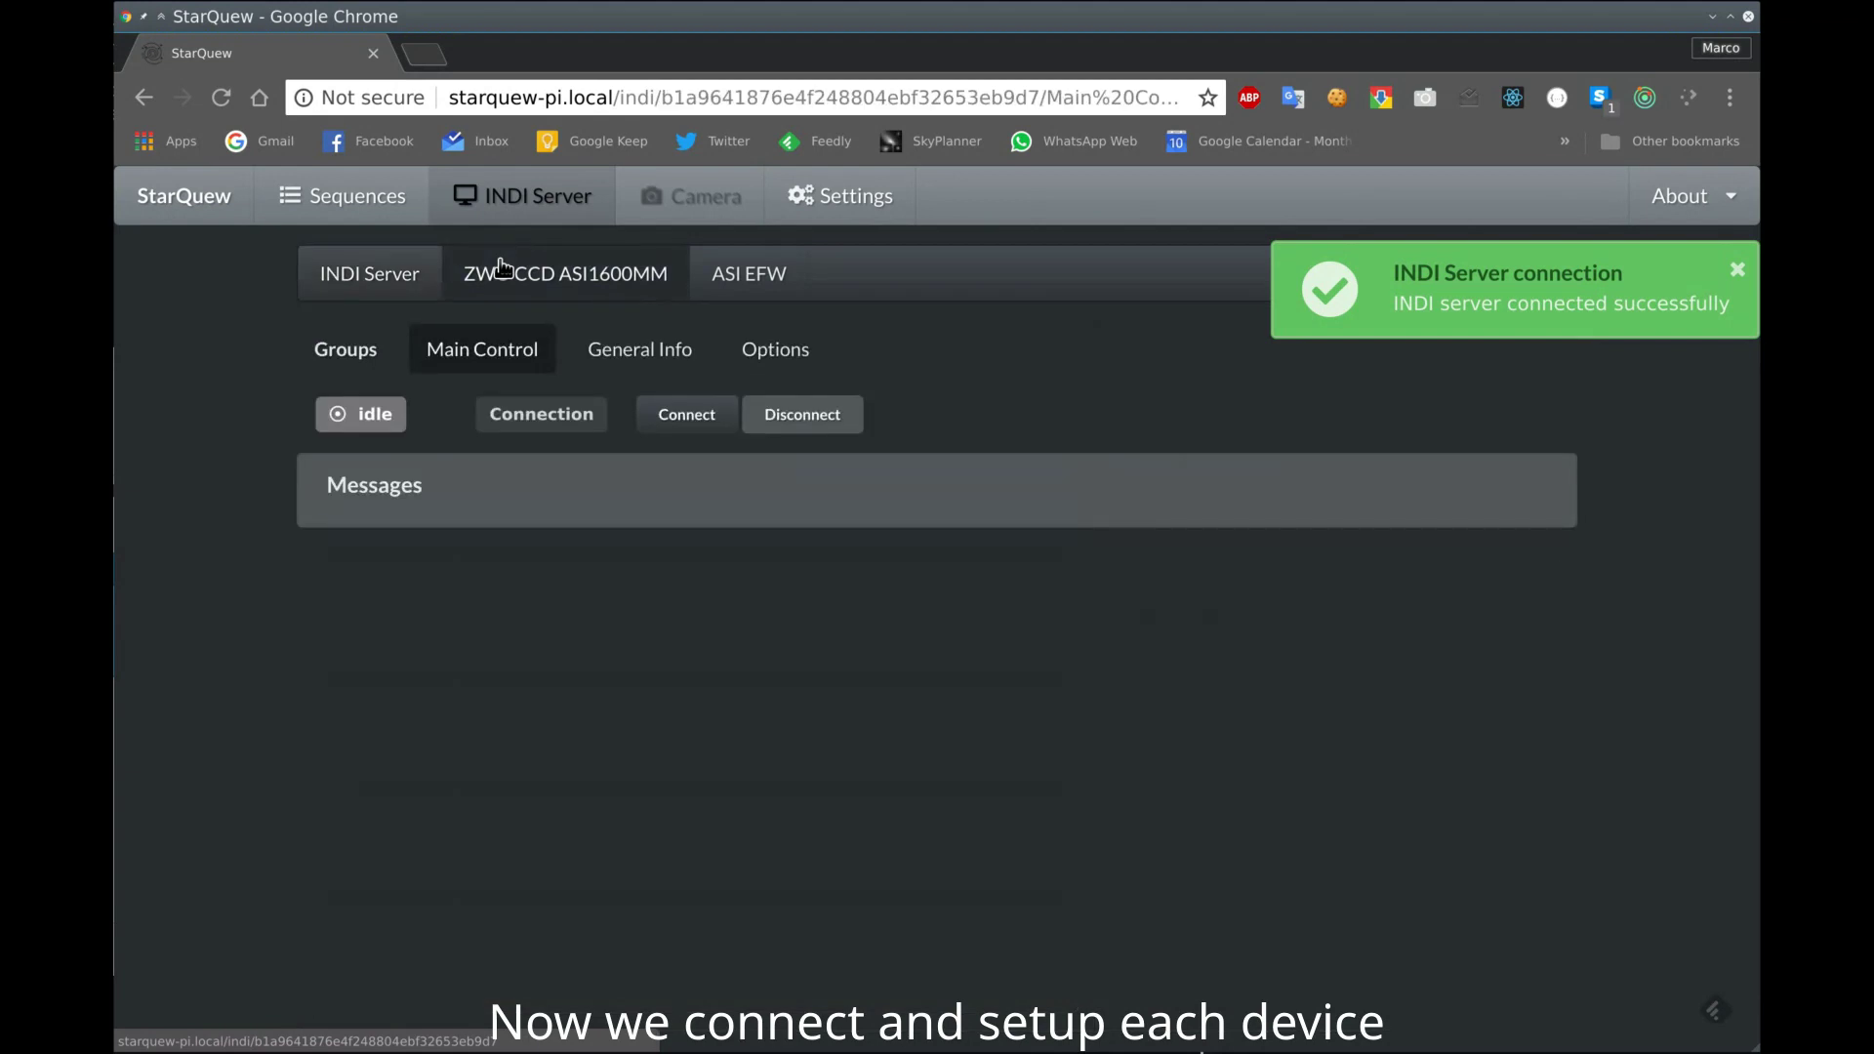
click(694, 404)
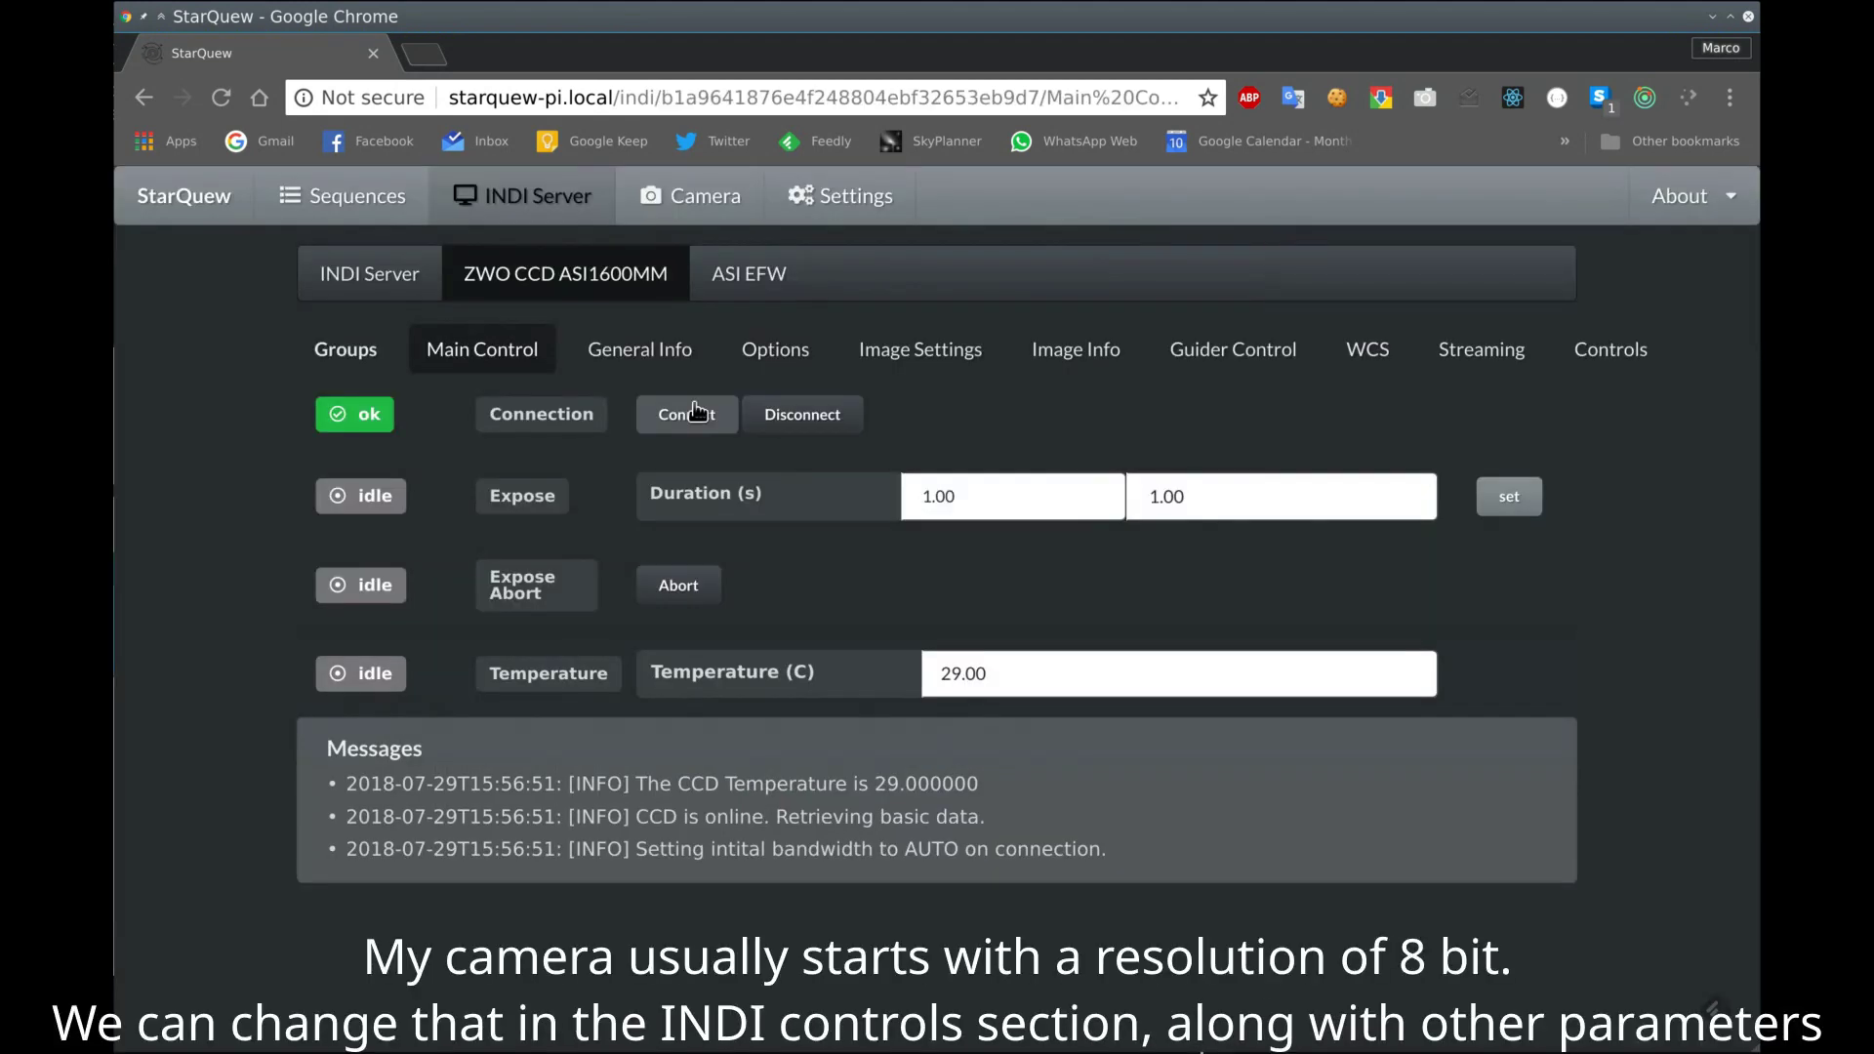
click(1660, 347)
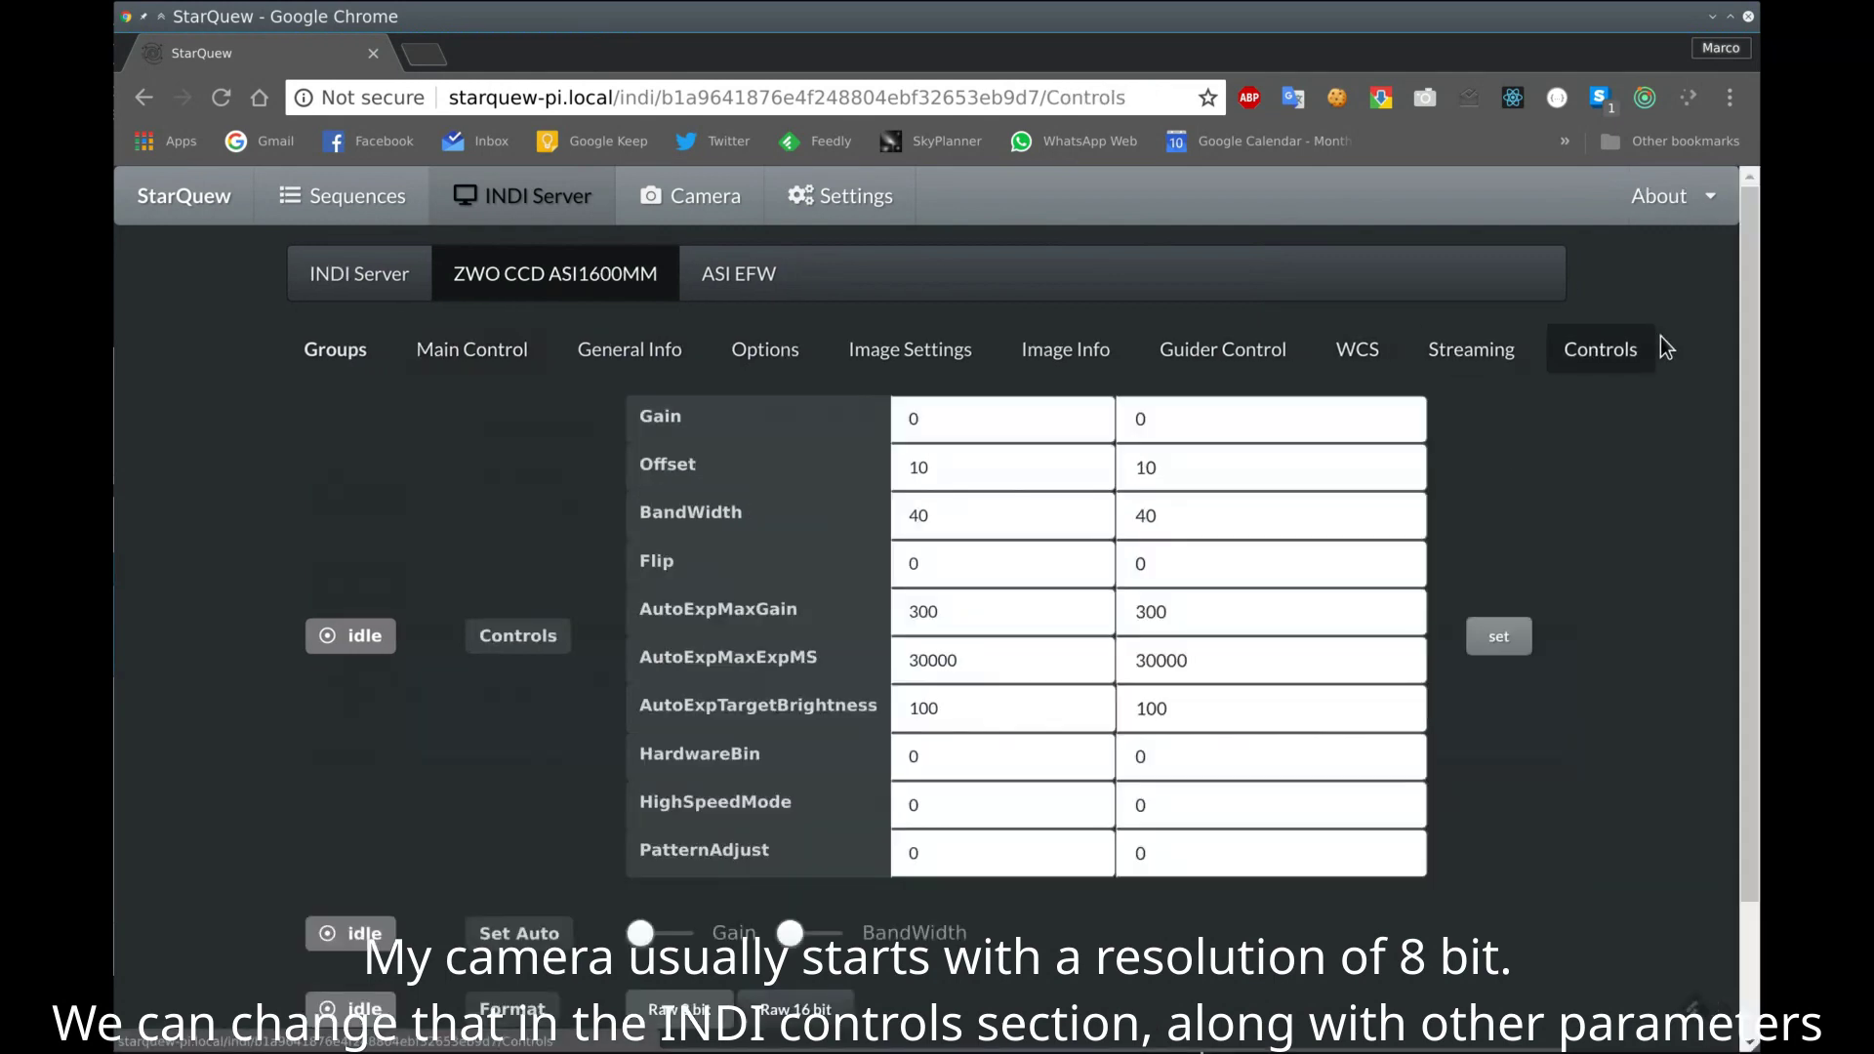
click(776, 1007)
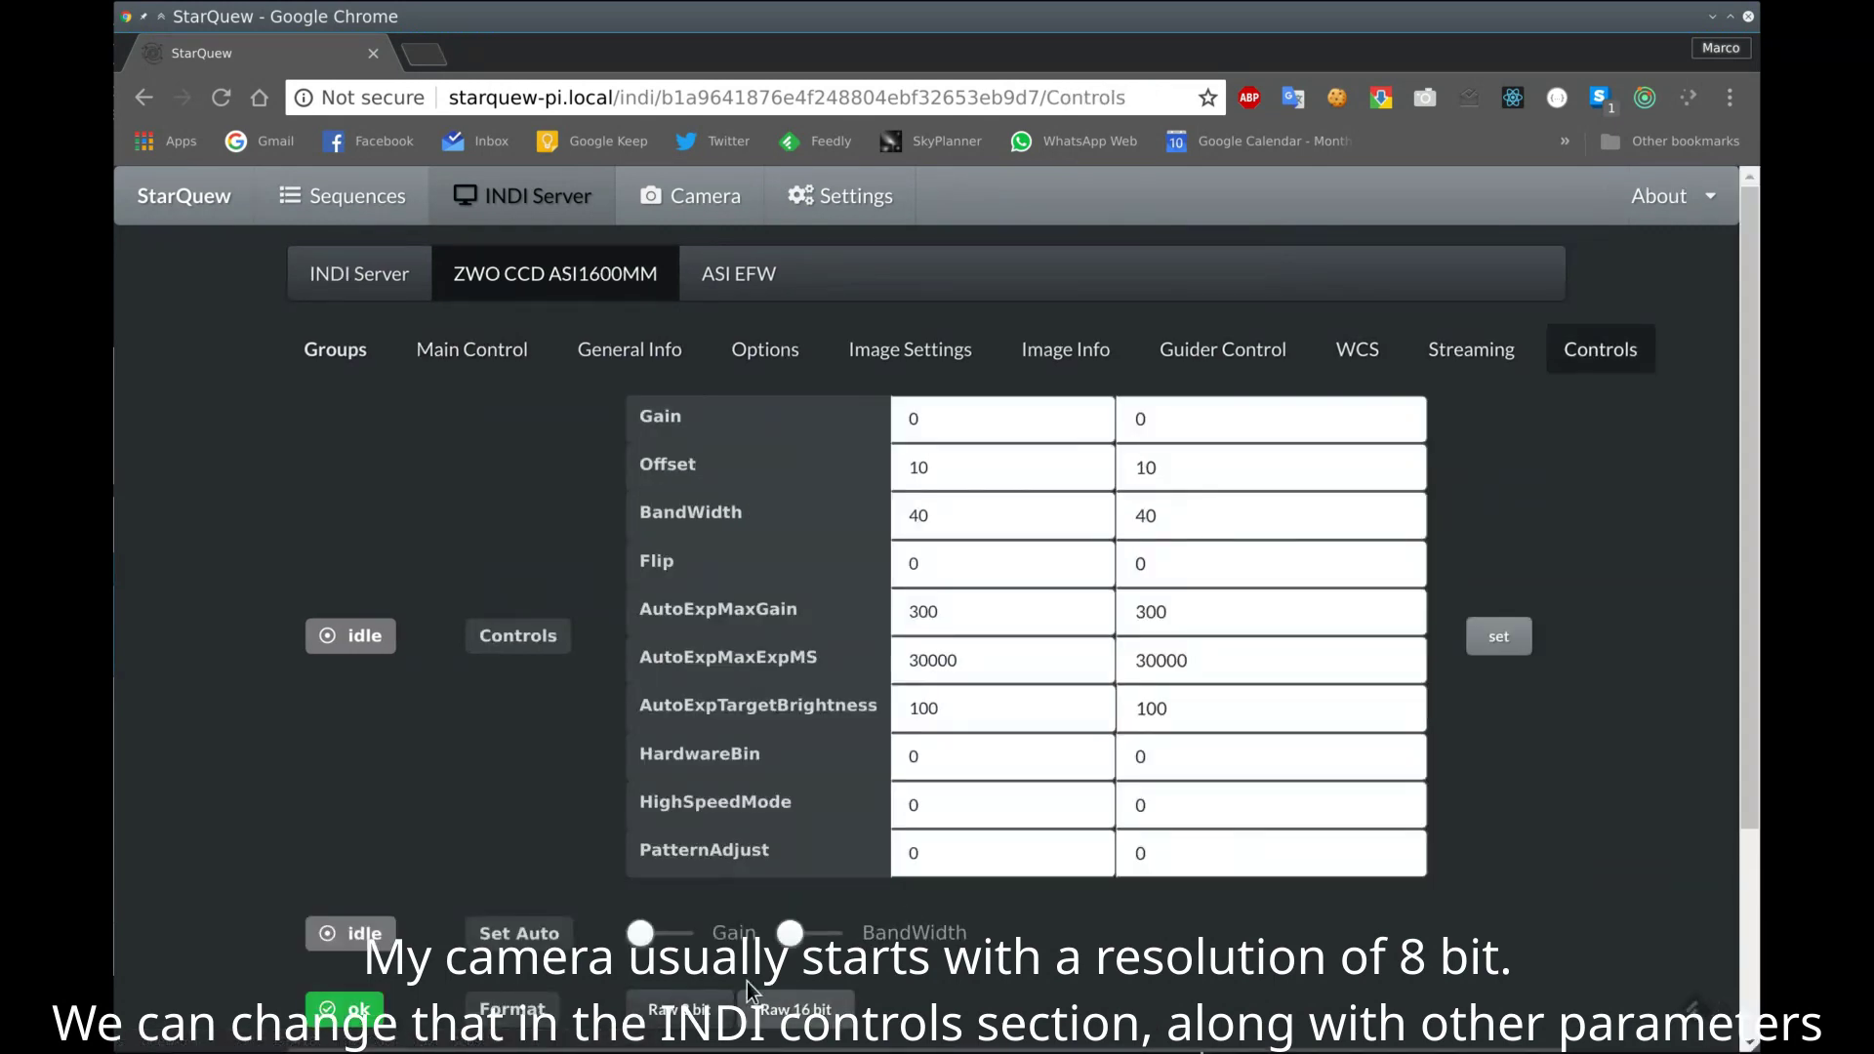
Enable automatic BandWidth for the camera and set its Gain to 120
click(809, 934)
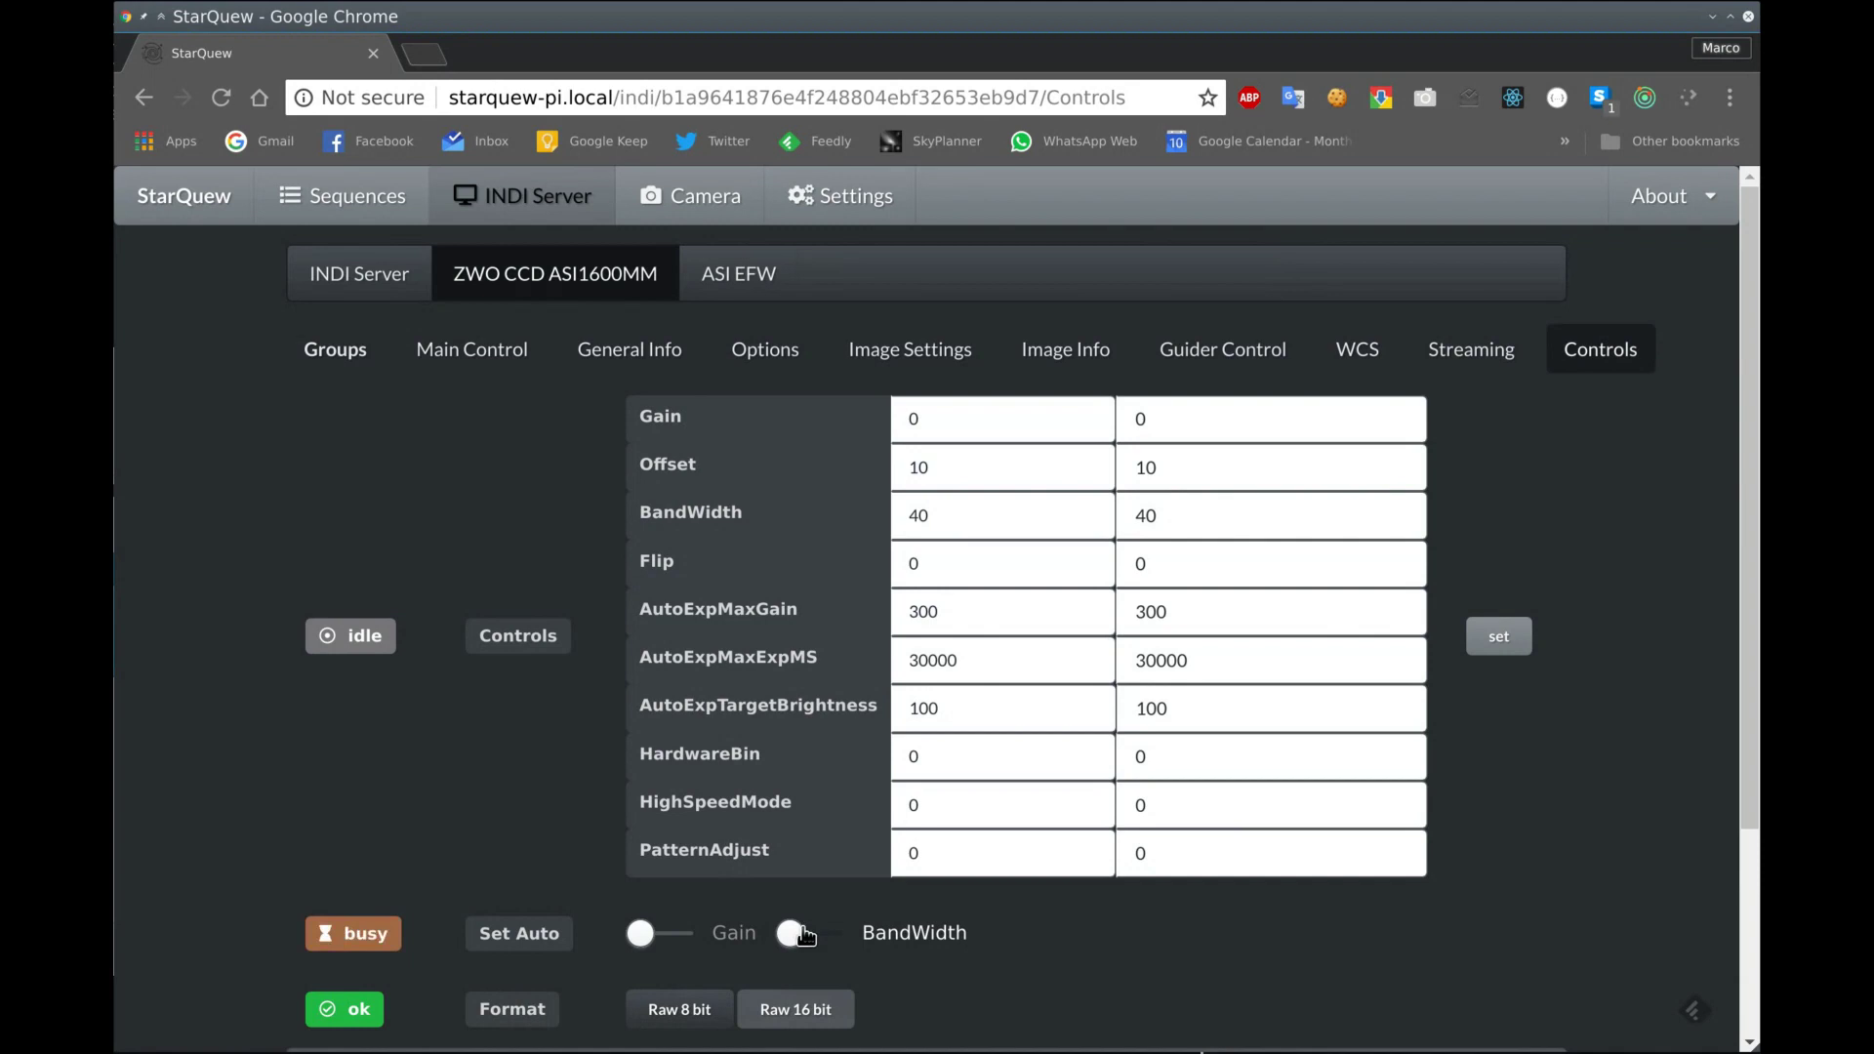
click(1187, 420)
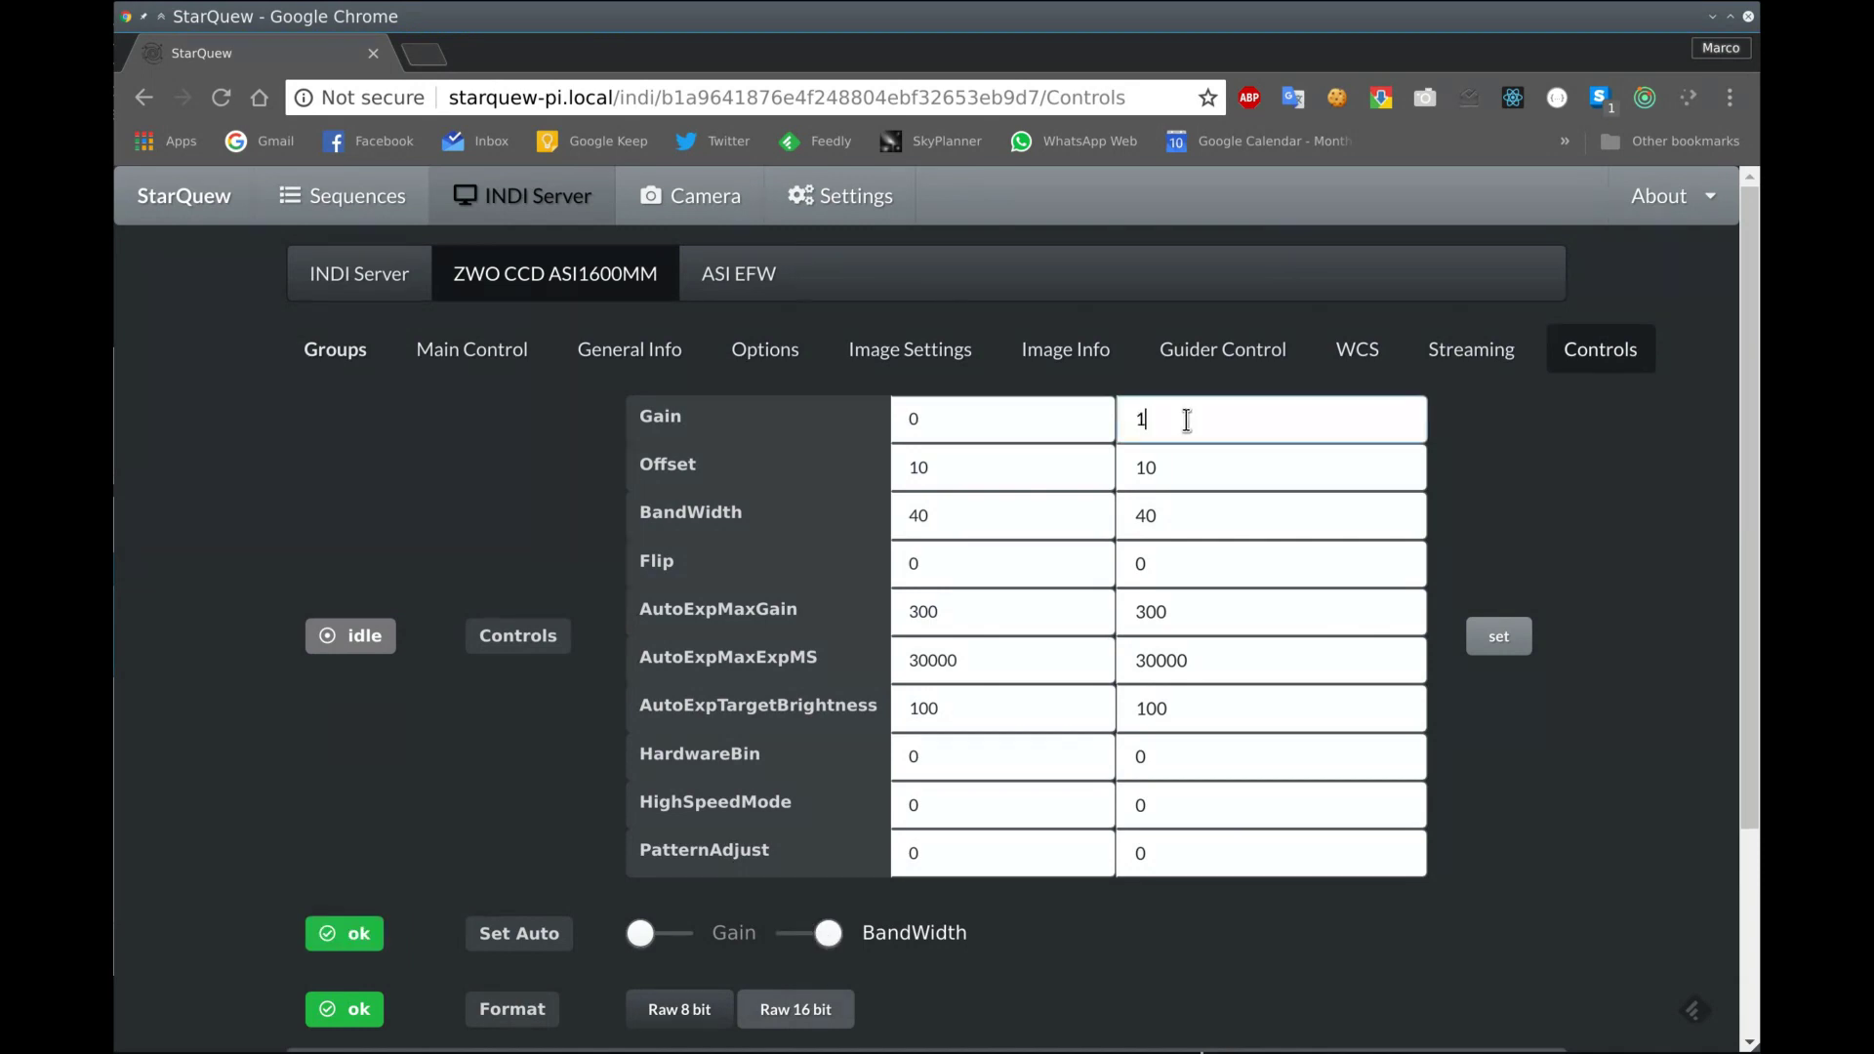
click(1506, 648)
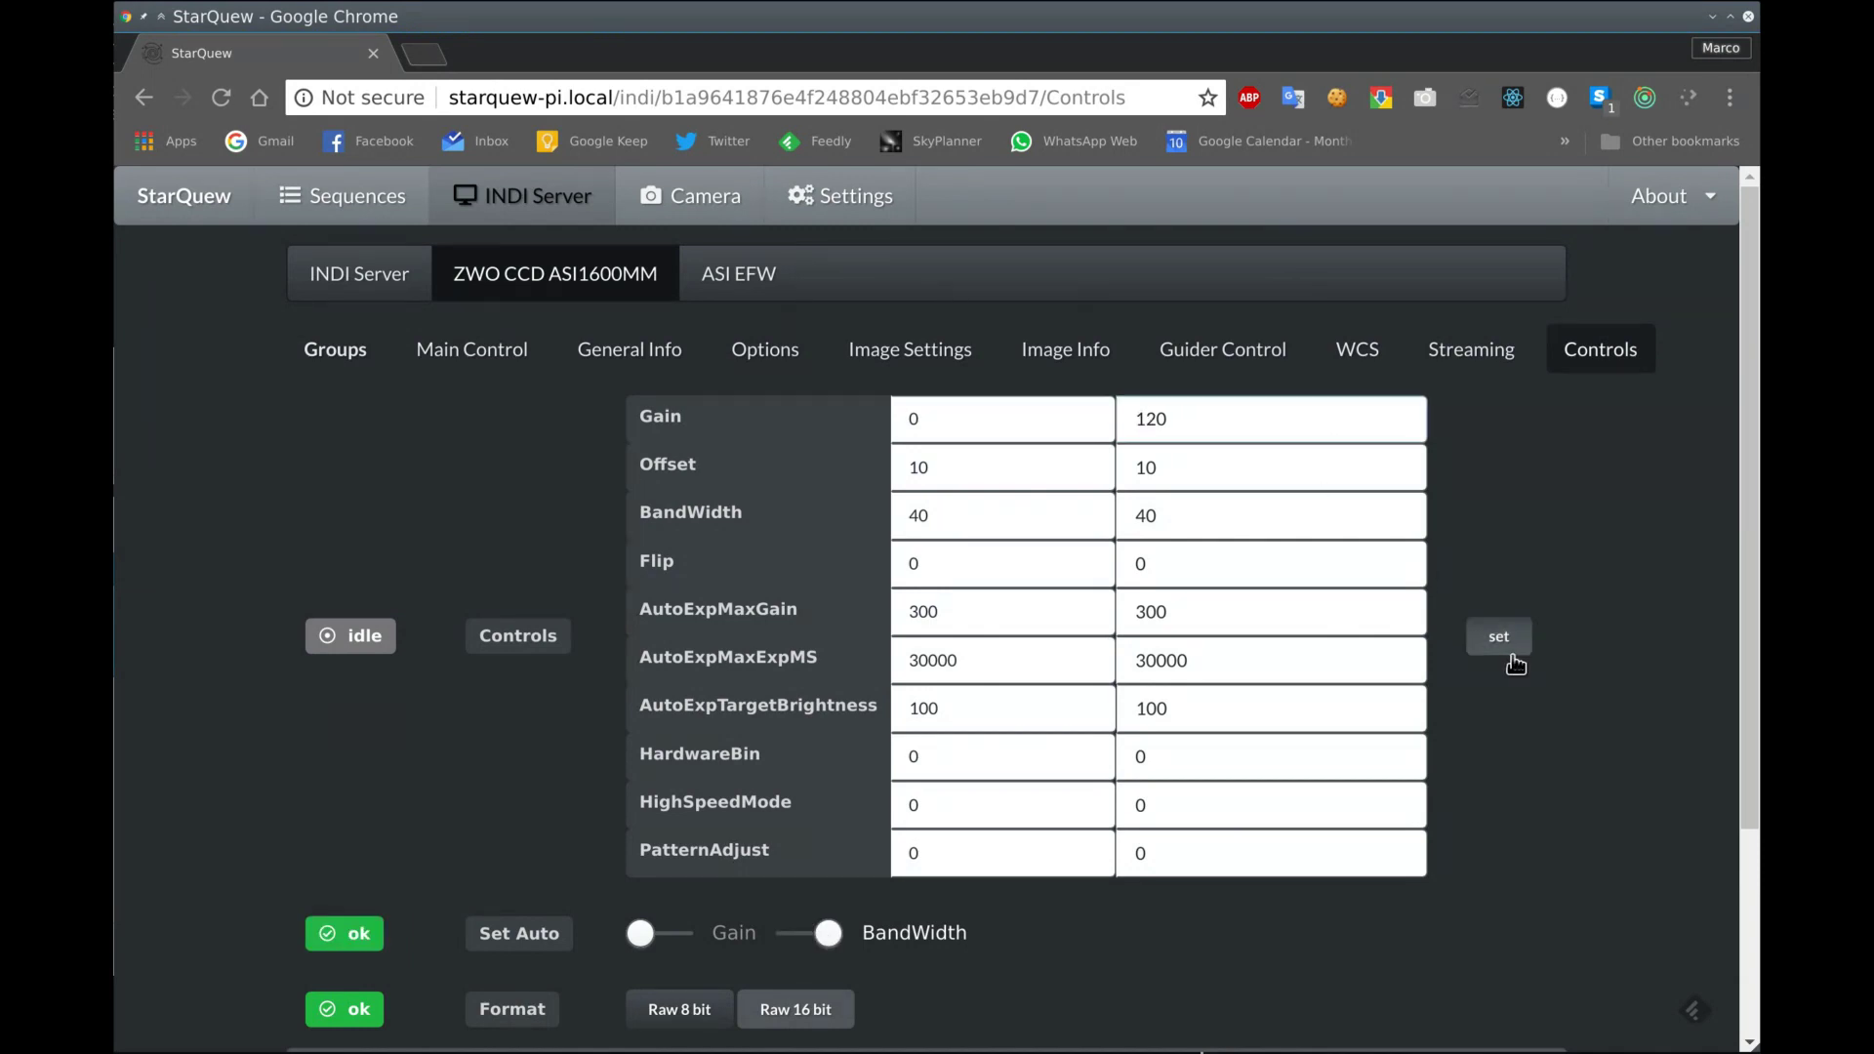
Save the ZWO camera's current configuration in its device options
click(727, 346)
scroll(949, 502, down, 2)
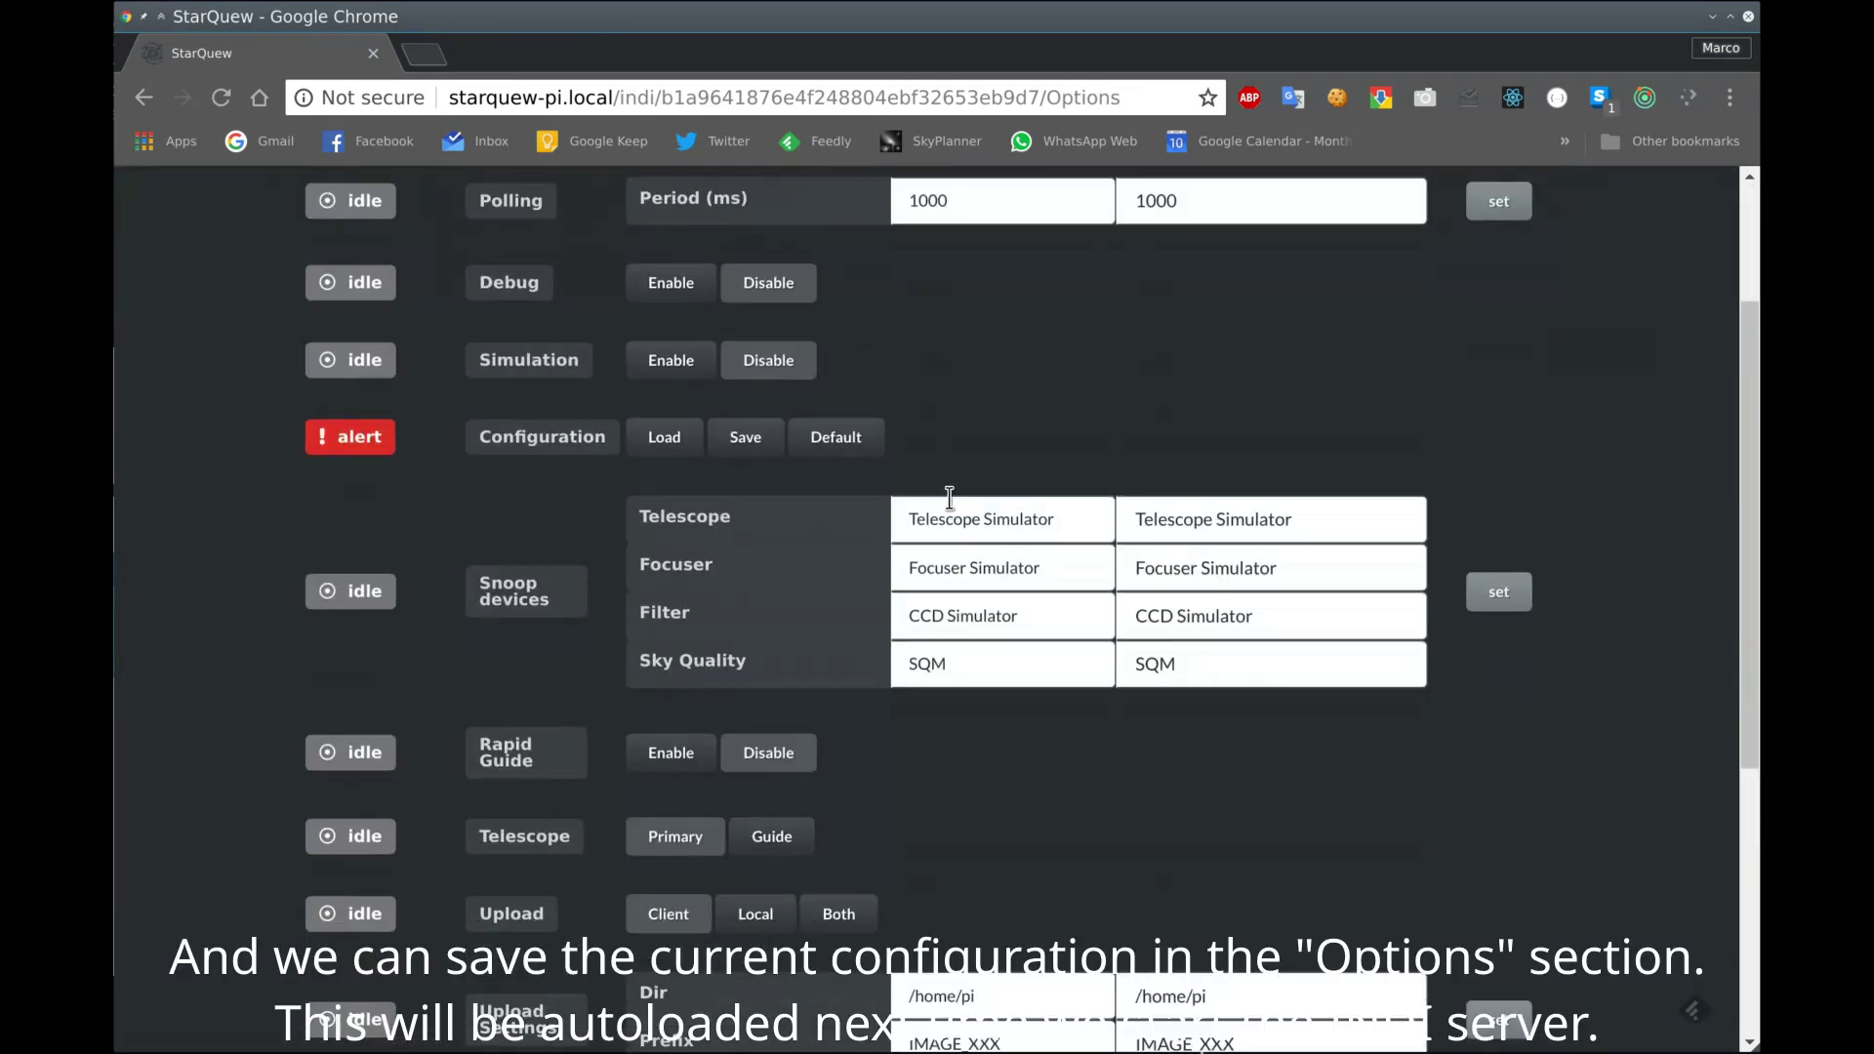
scroll(947, 500, up, 2)
scroll(951, 494, down, 3)
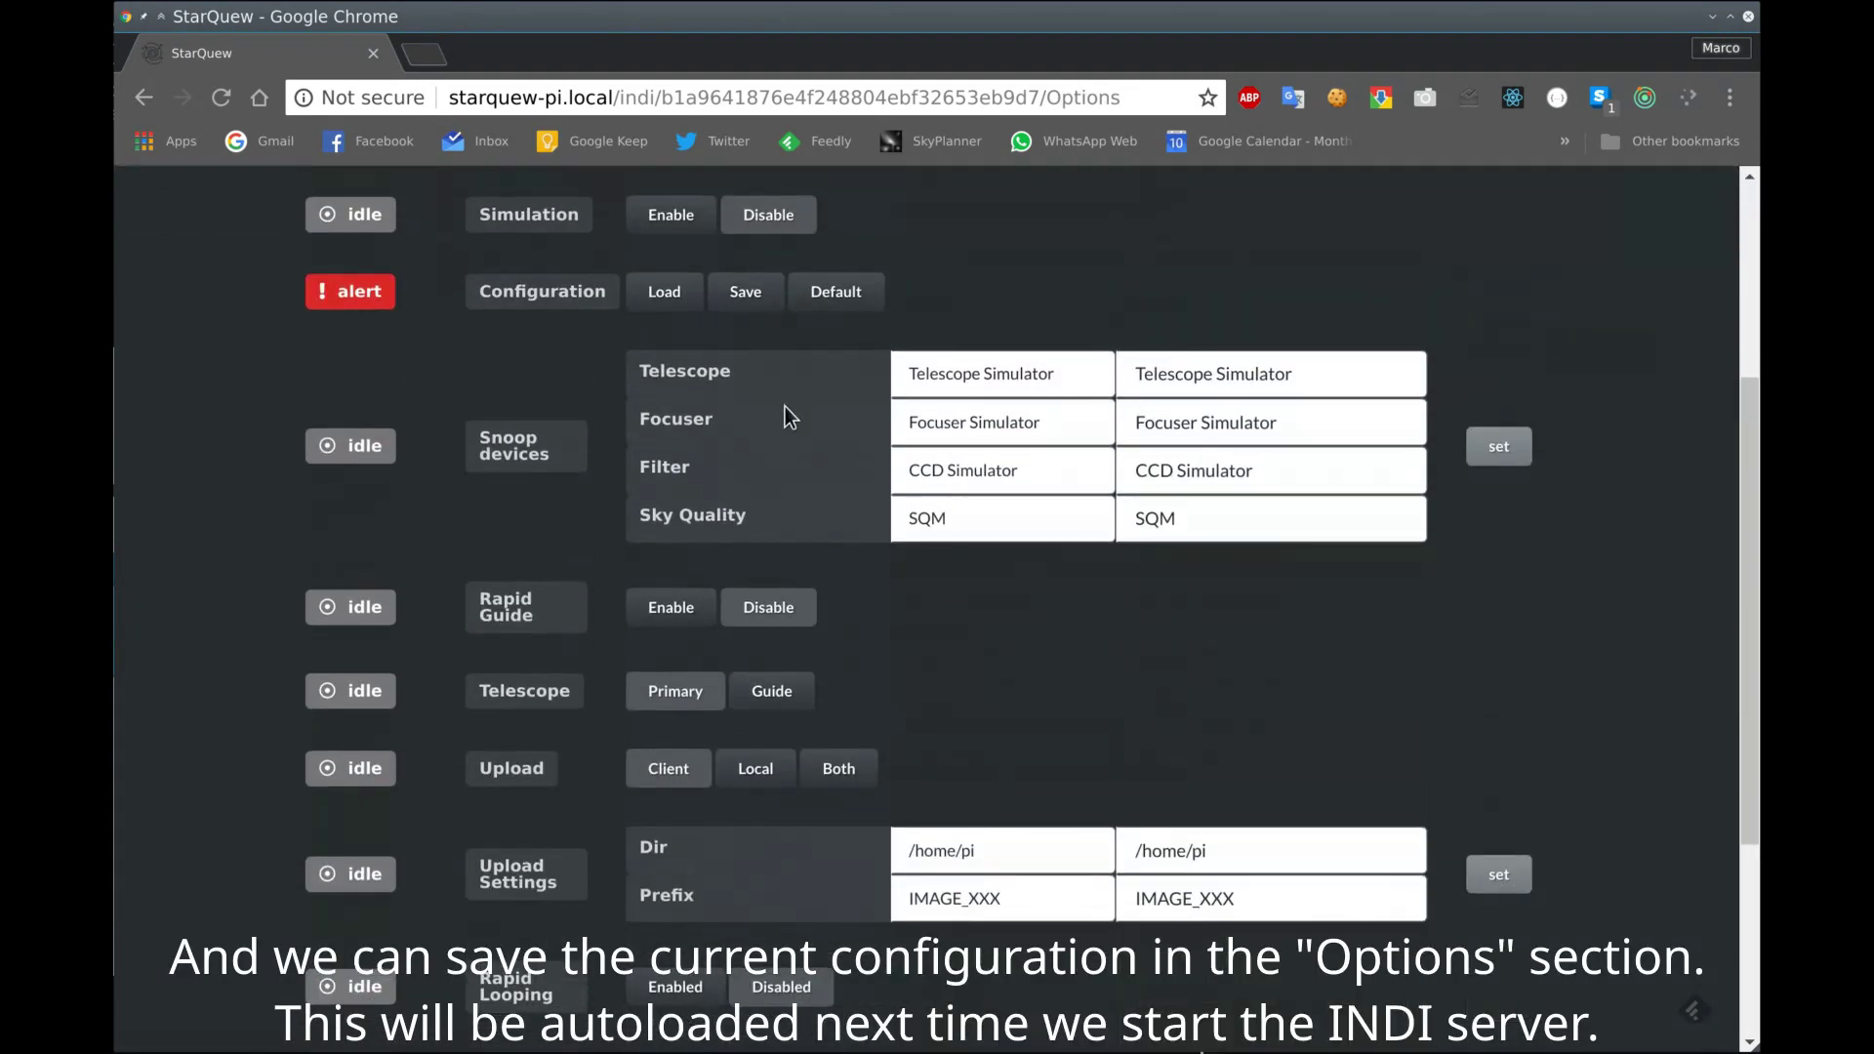
click(733, 298)
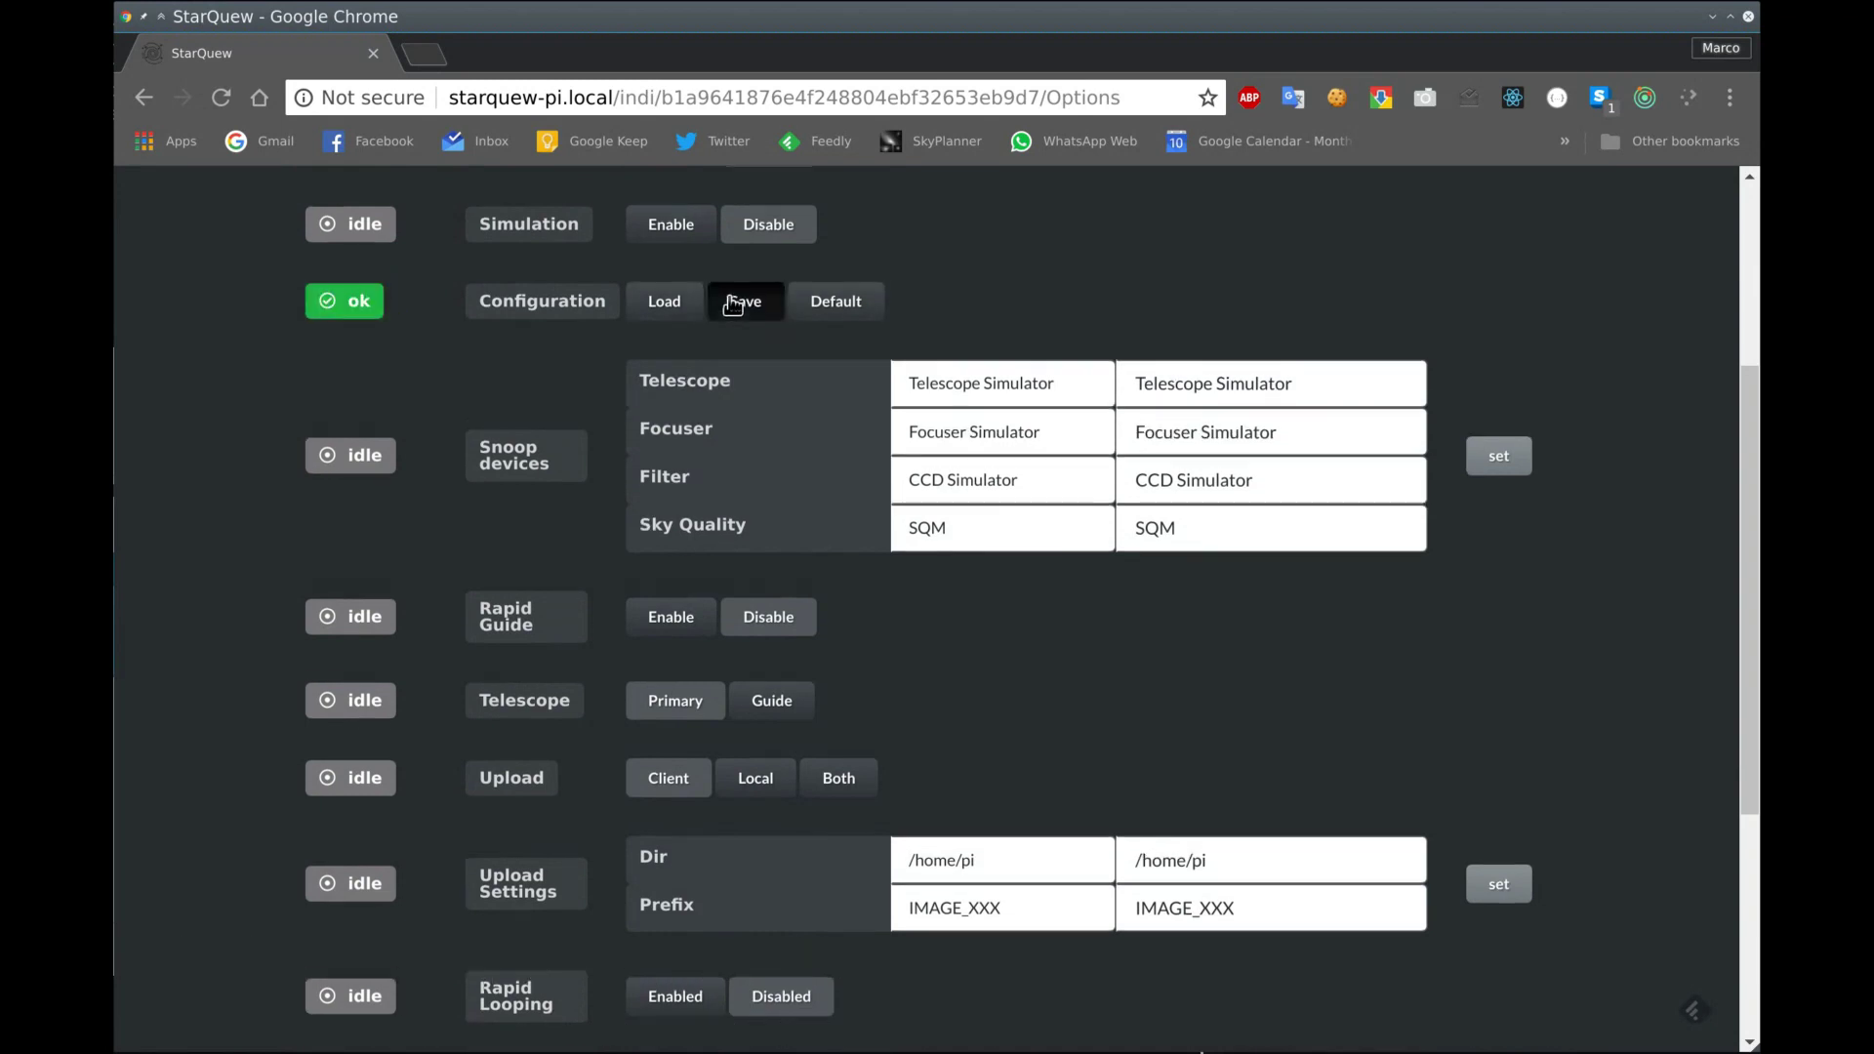
Connect the ASI EFW filter wheel device
scroll(733, 305, up, 3)
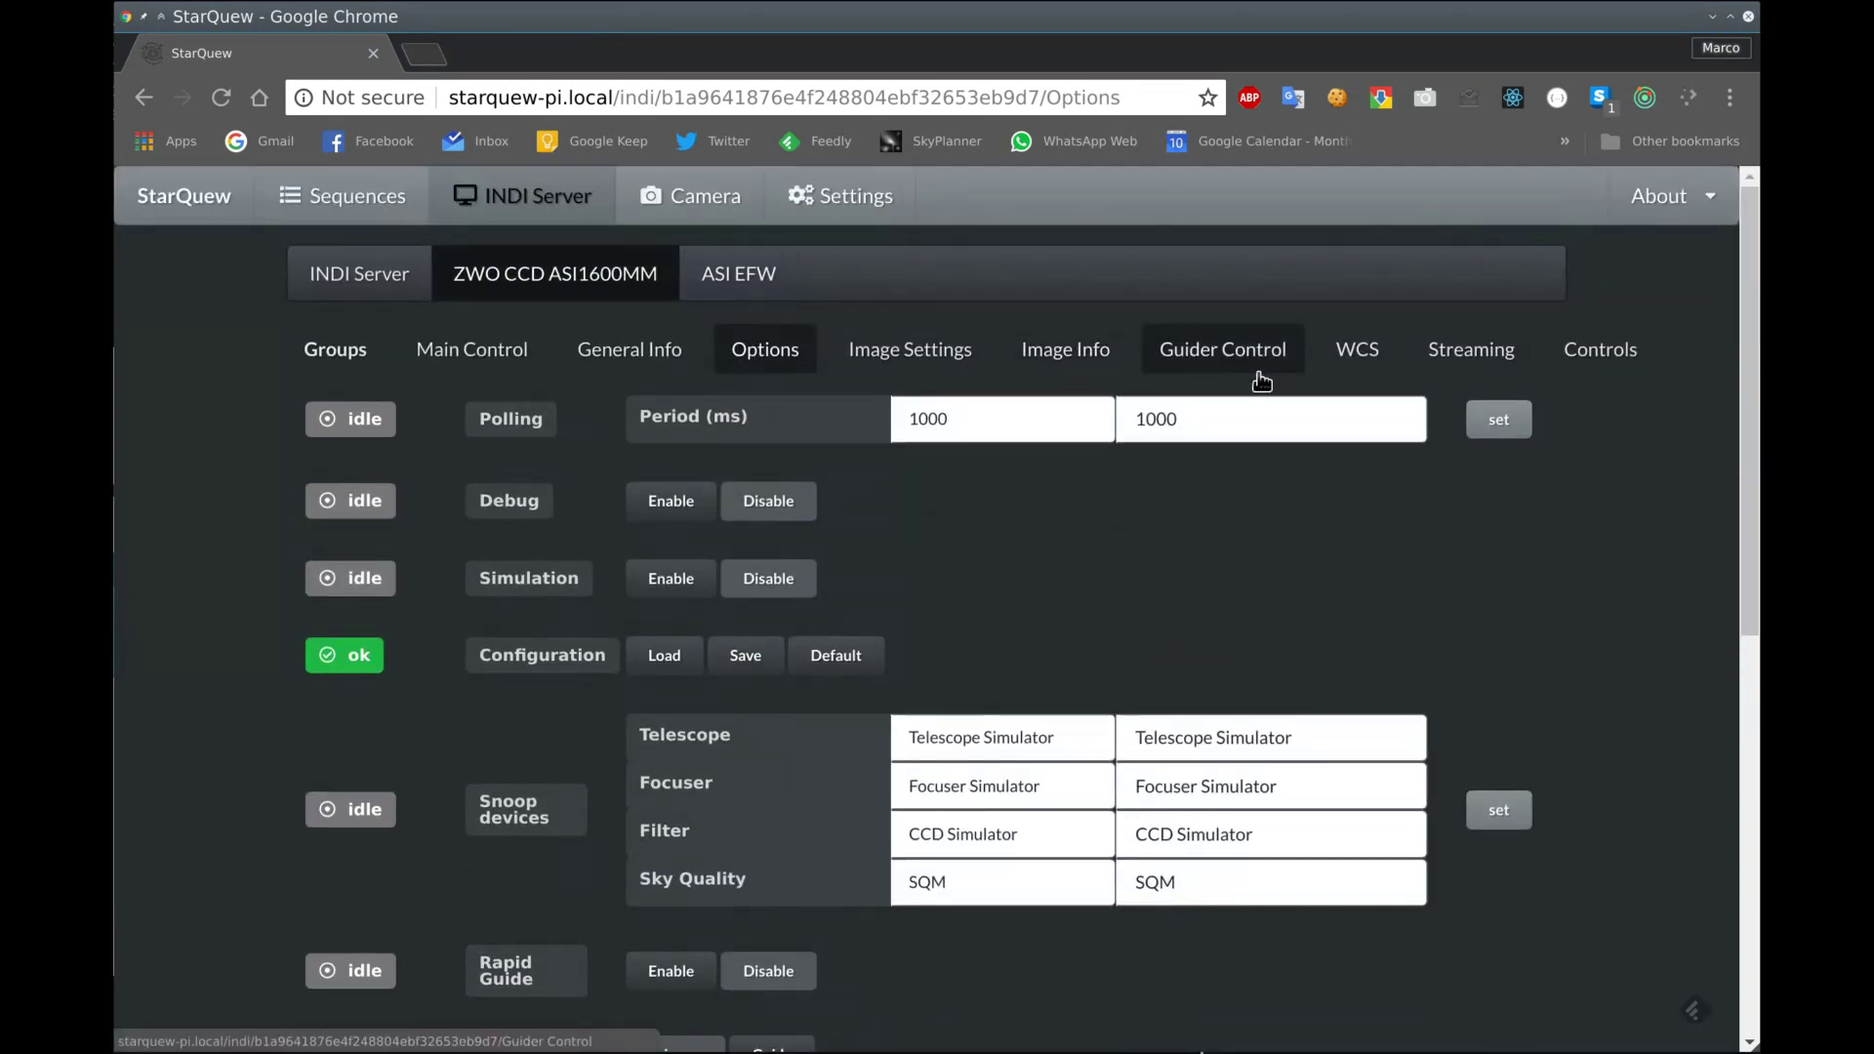
click(742, 277)
click(669, 418)
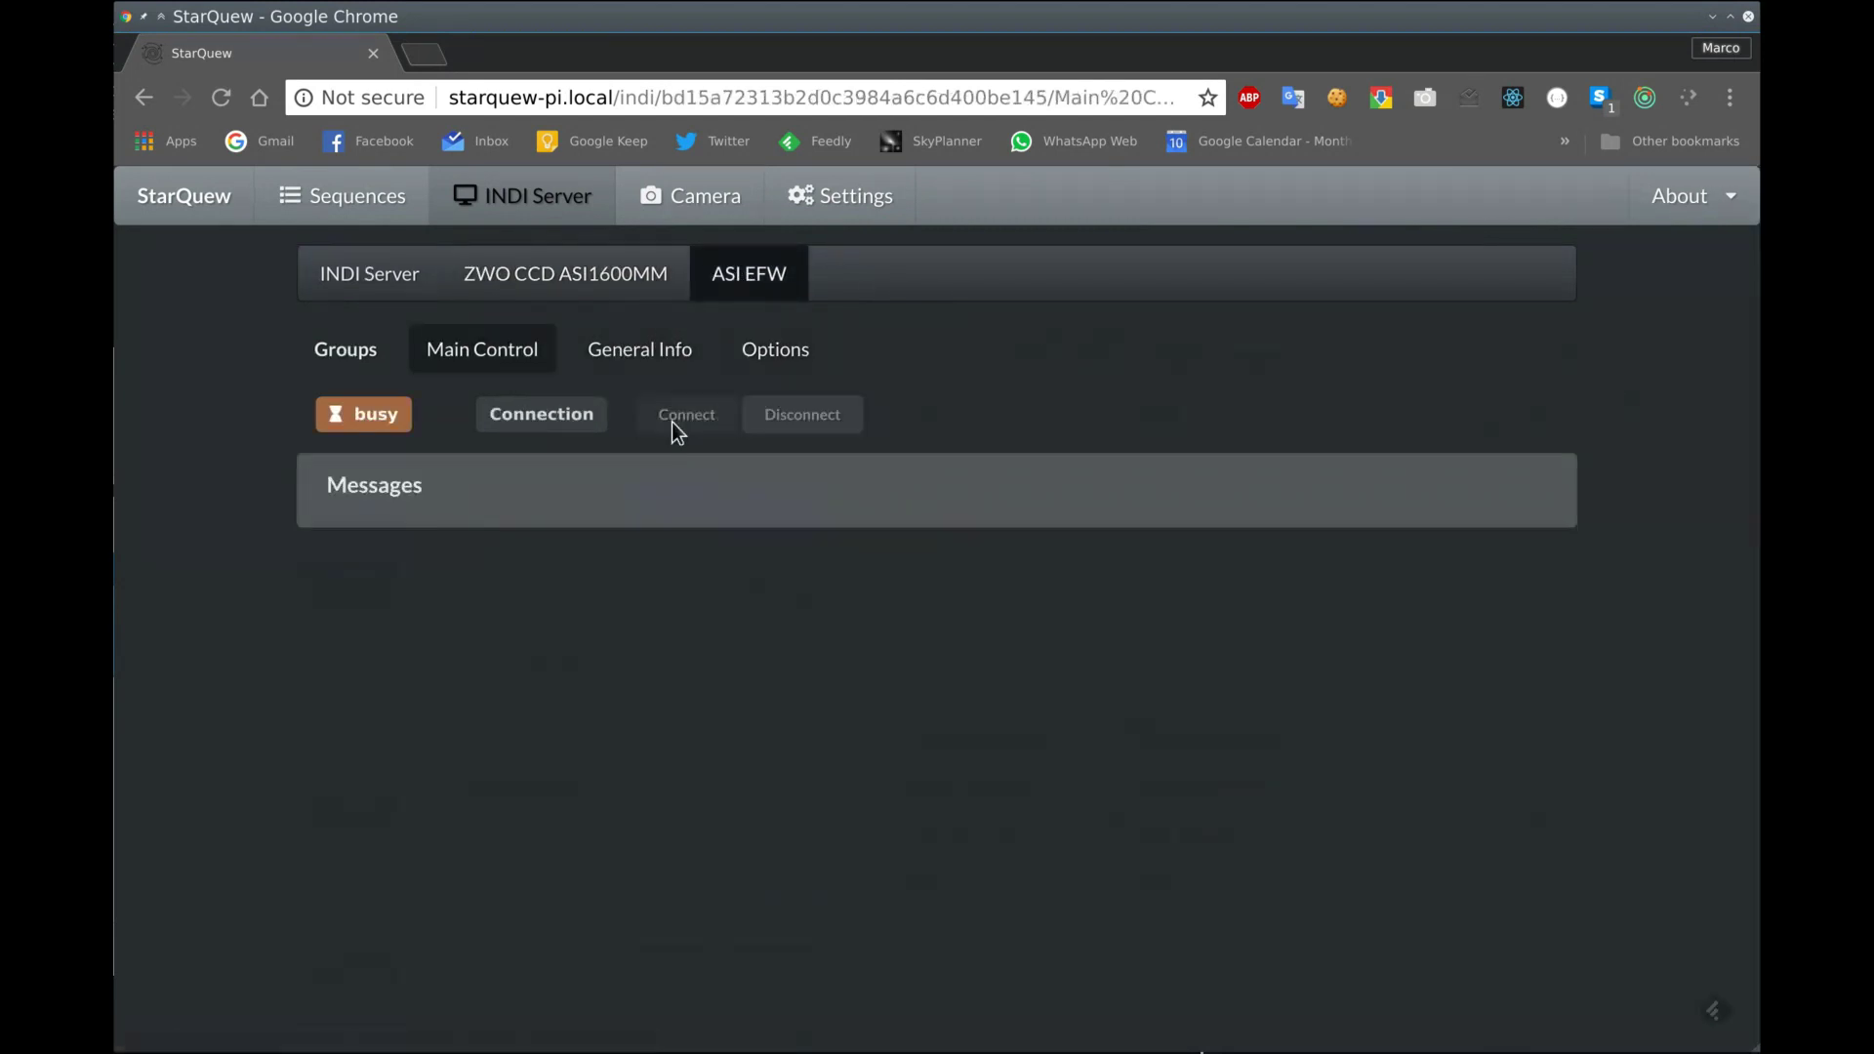
Name the wheel's filters 1 to 5 L, R, G, B and H_alpha, and save the ASI EFW configuration
click(900, 351)
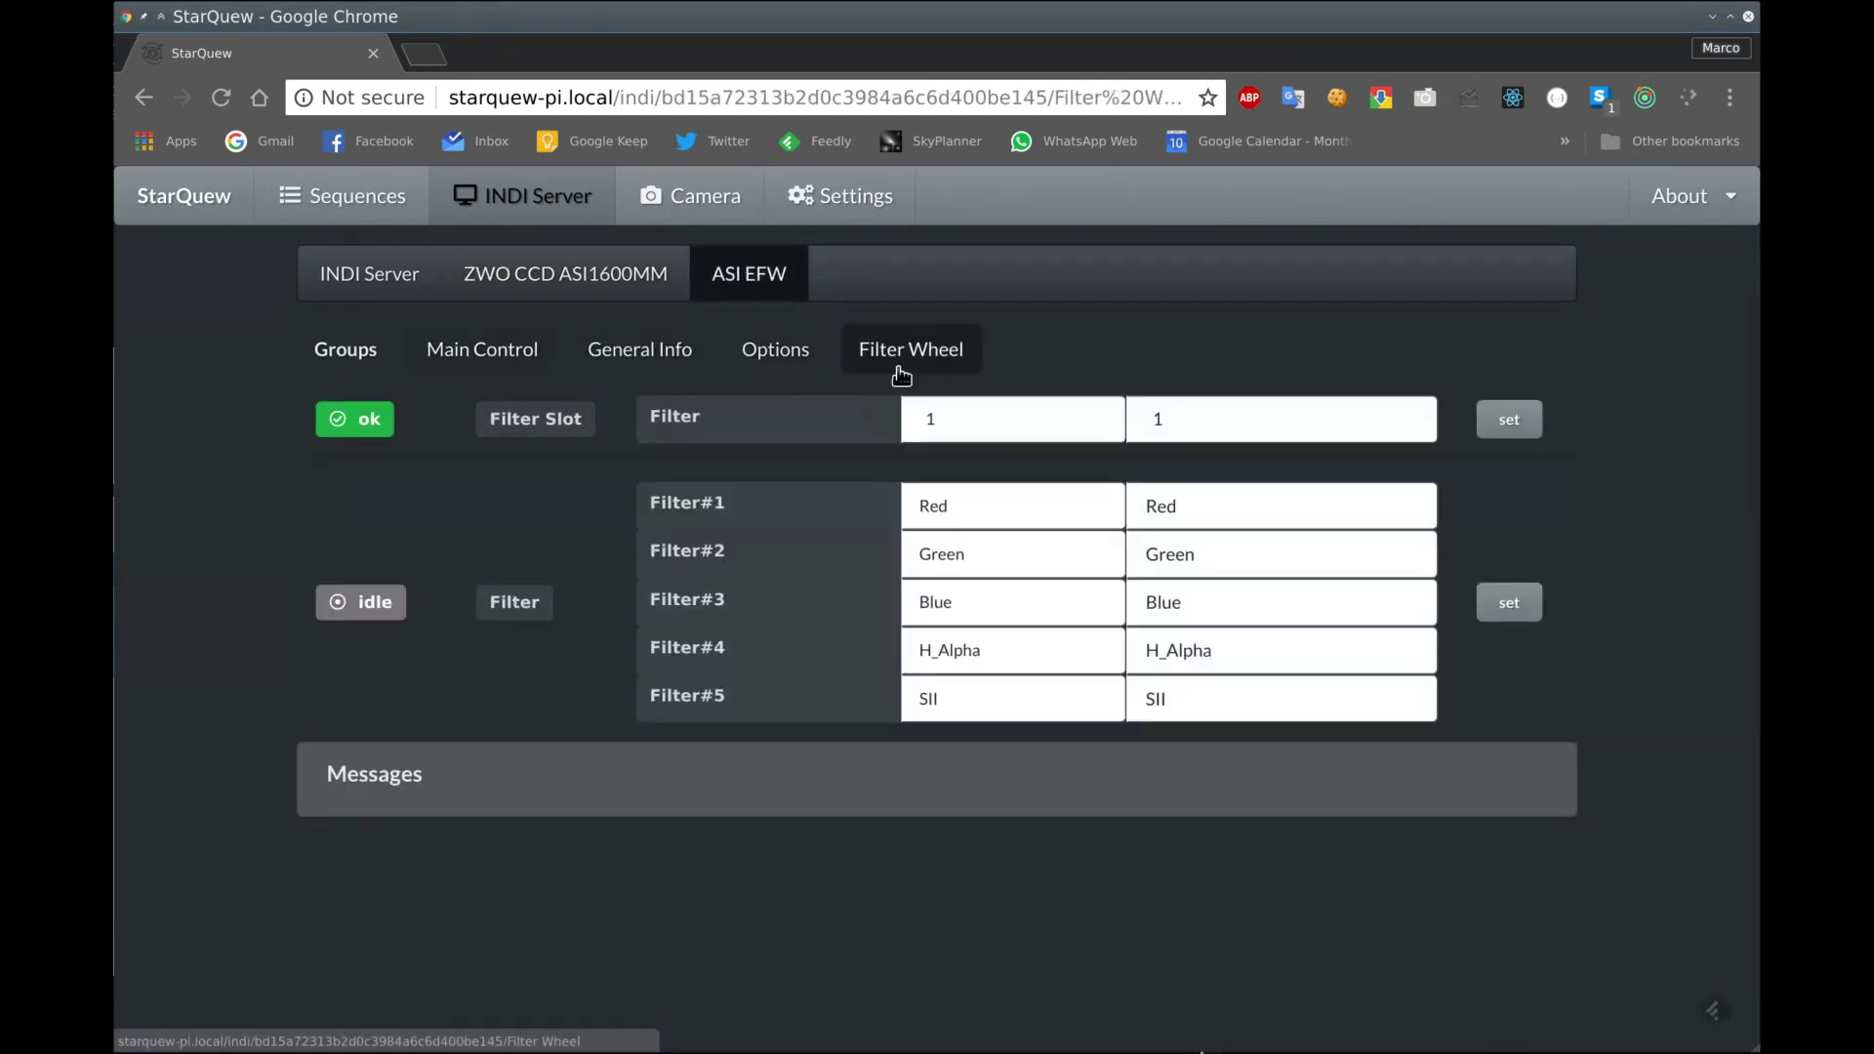
click(1349, 487)
text(L)
key(Tab)
text(R)
key(Tab)
key(Tab)
text(G)
key(Tab)
key(Tab)
text(B)
key(Tab)
key(Tab)
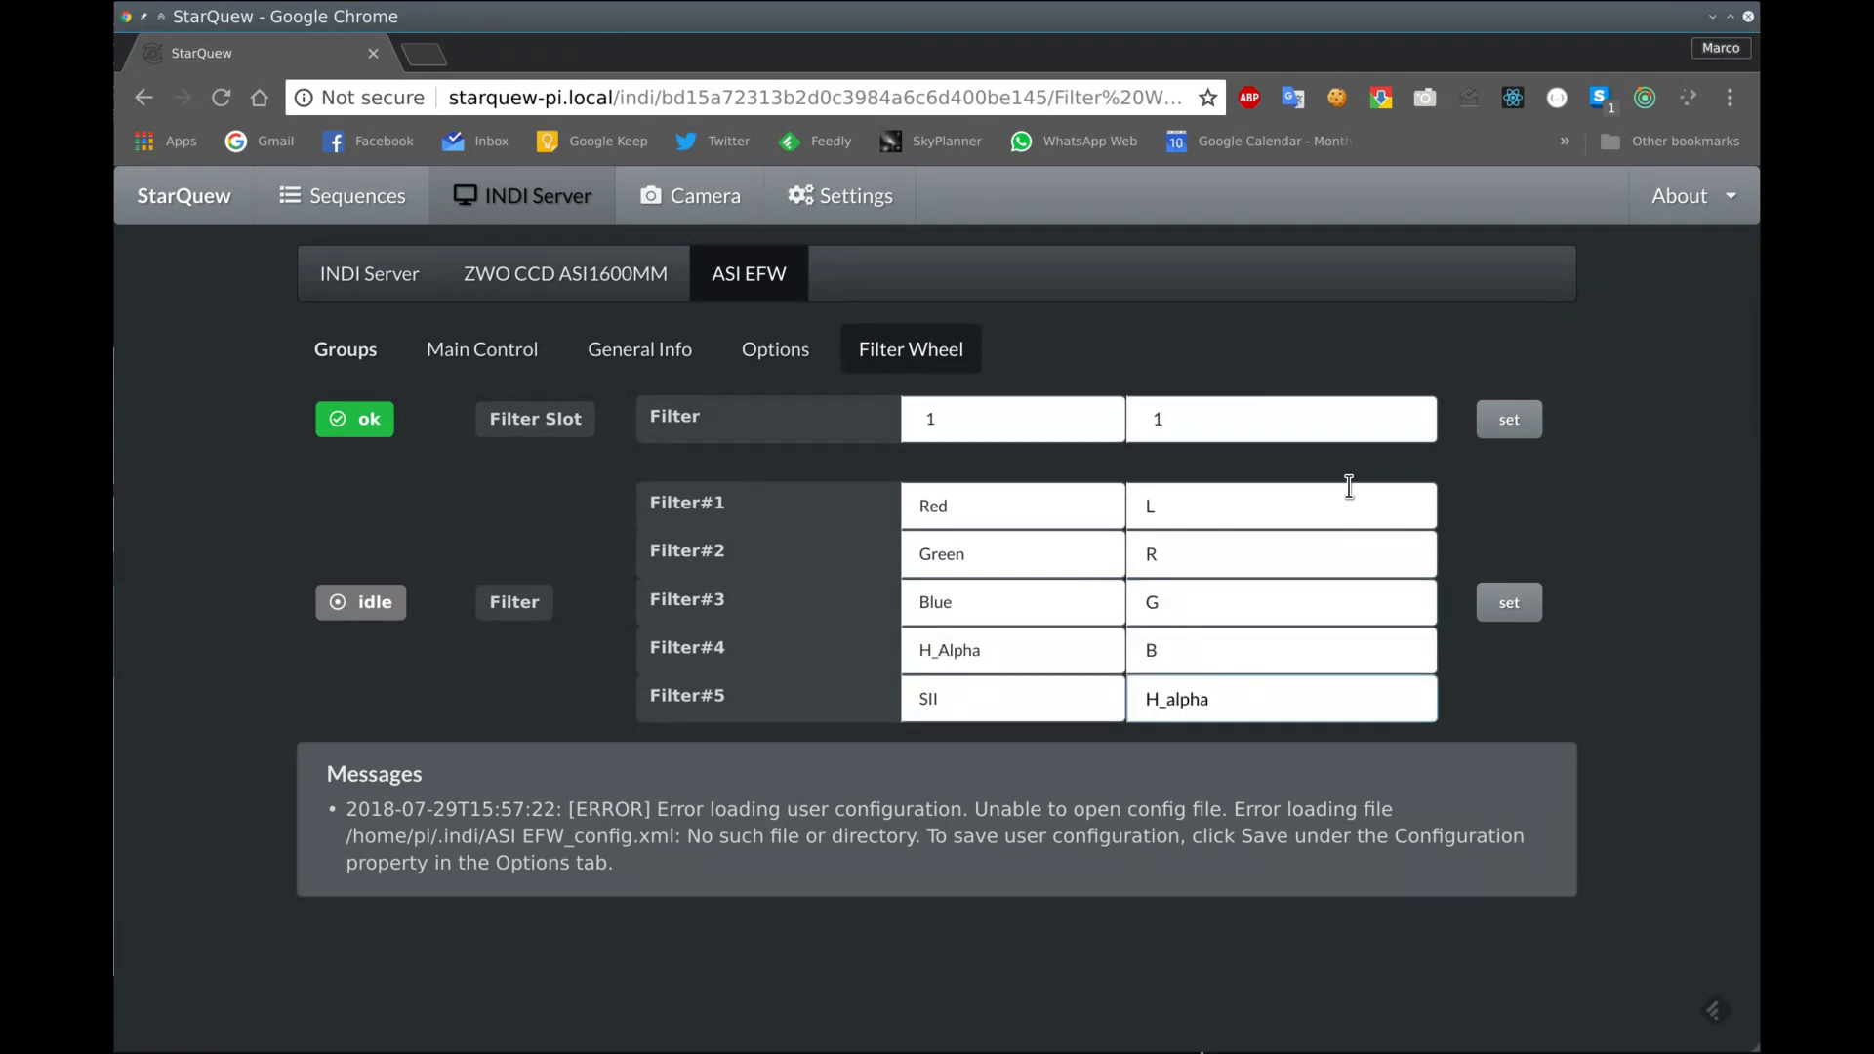
click(1512, 604)
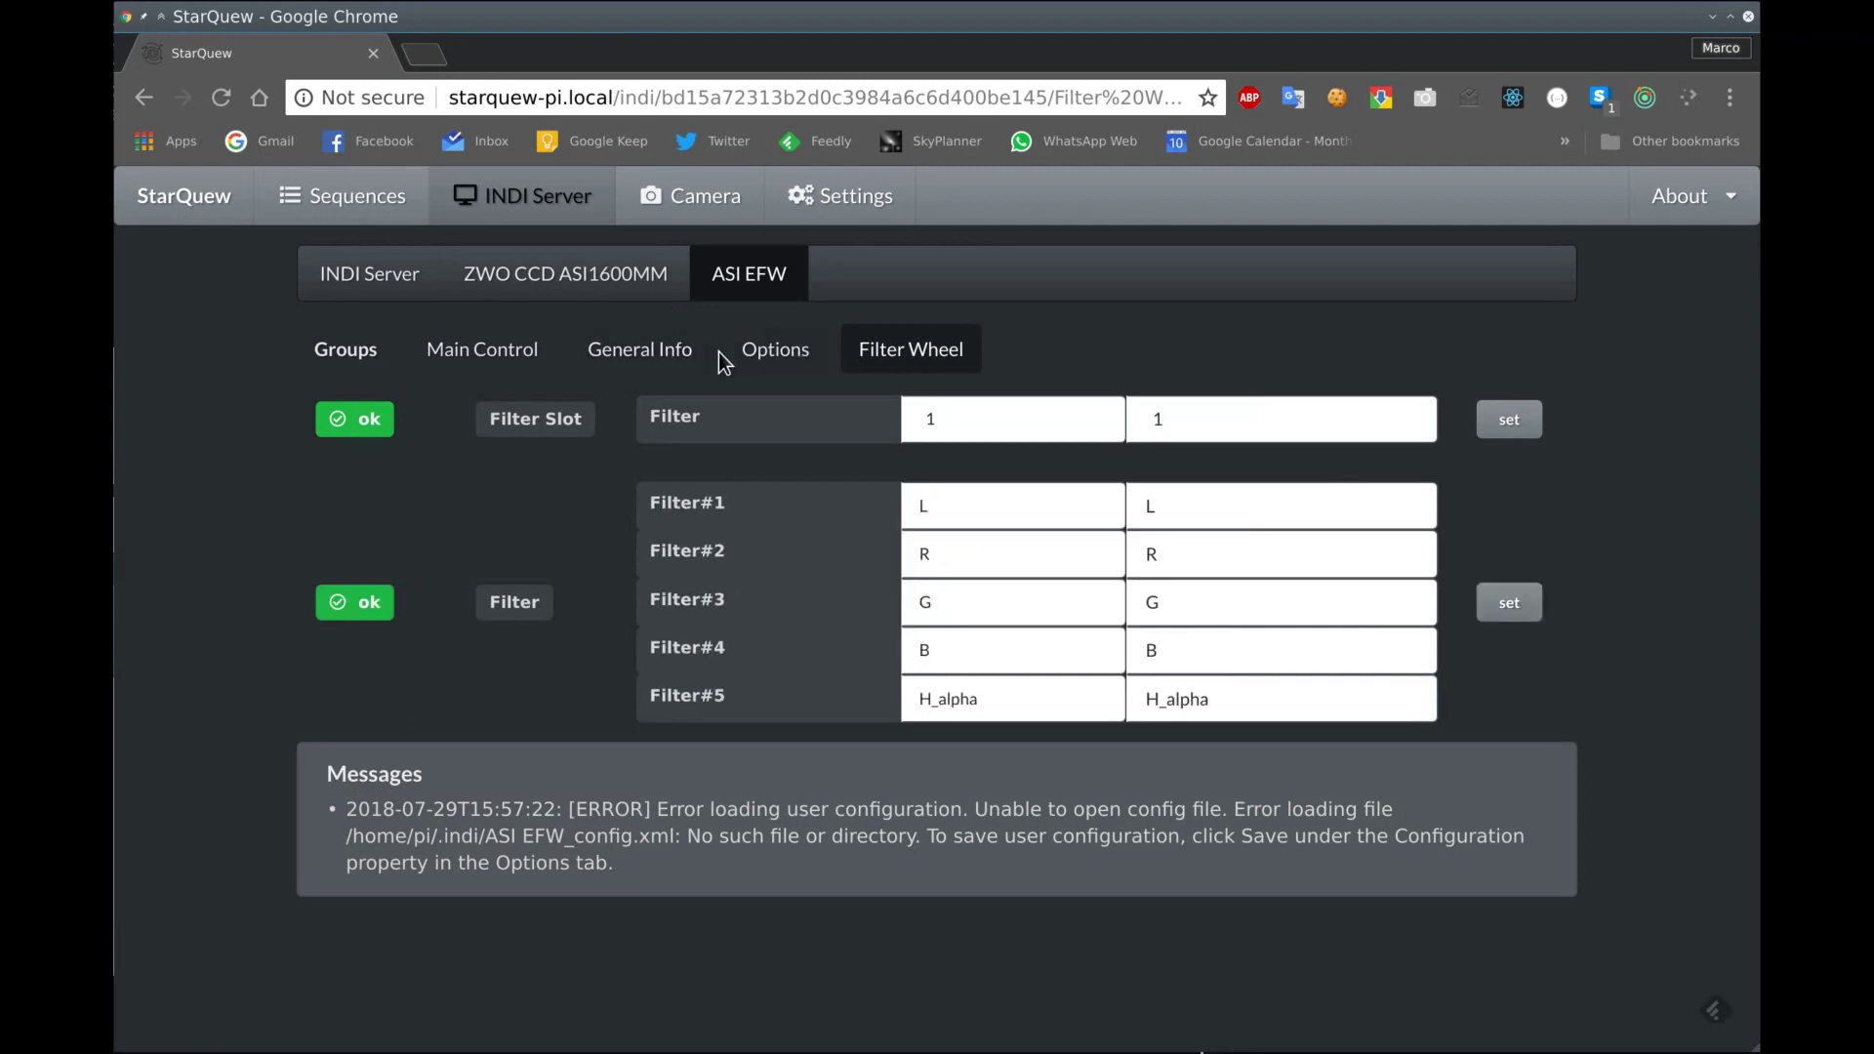
click(757, 352)
click(738, 569)
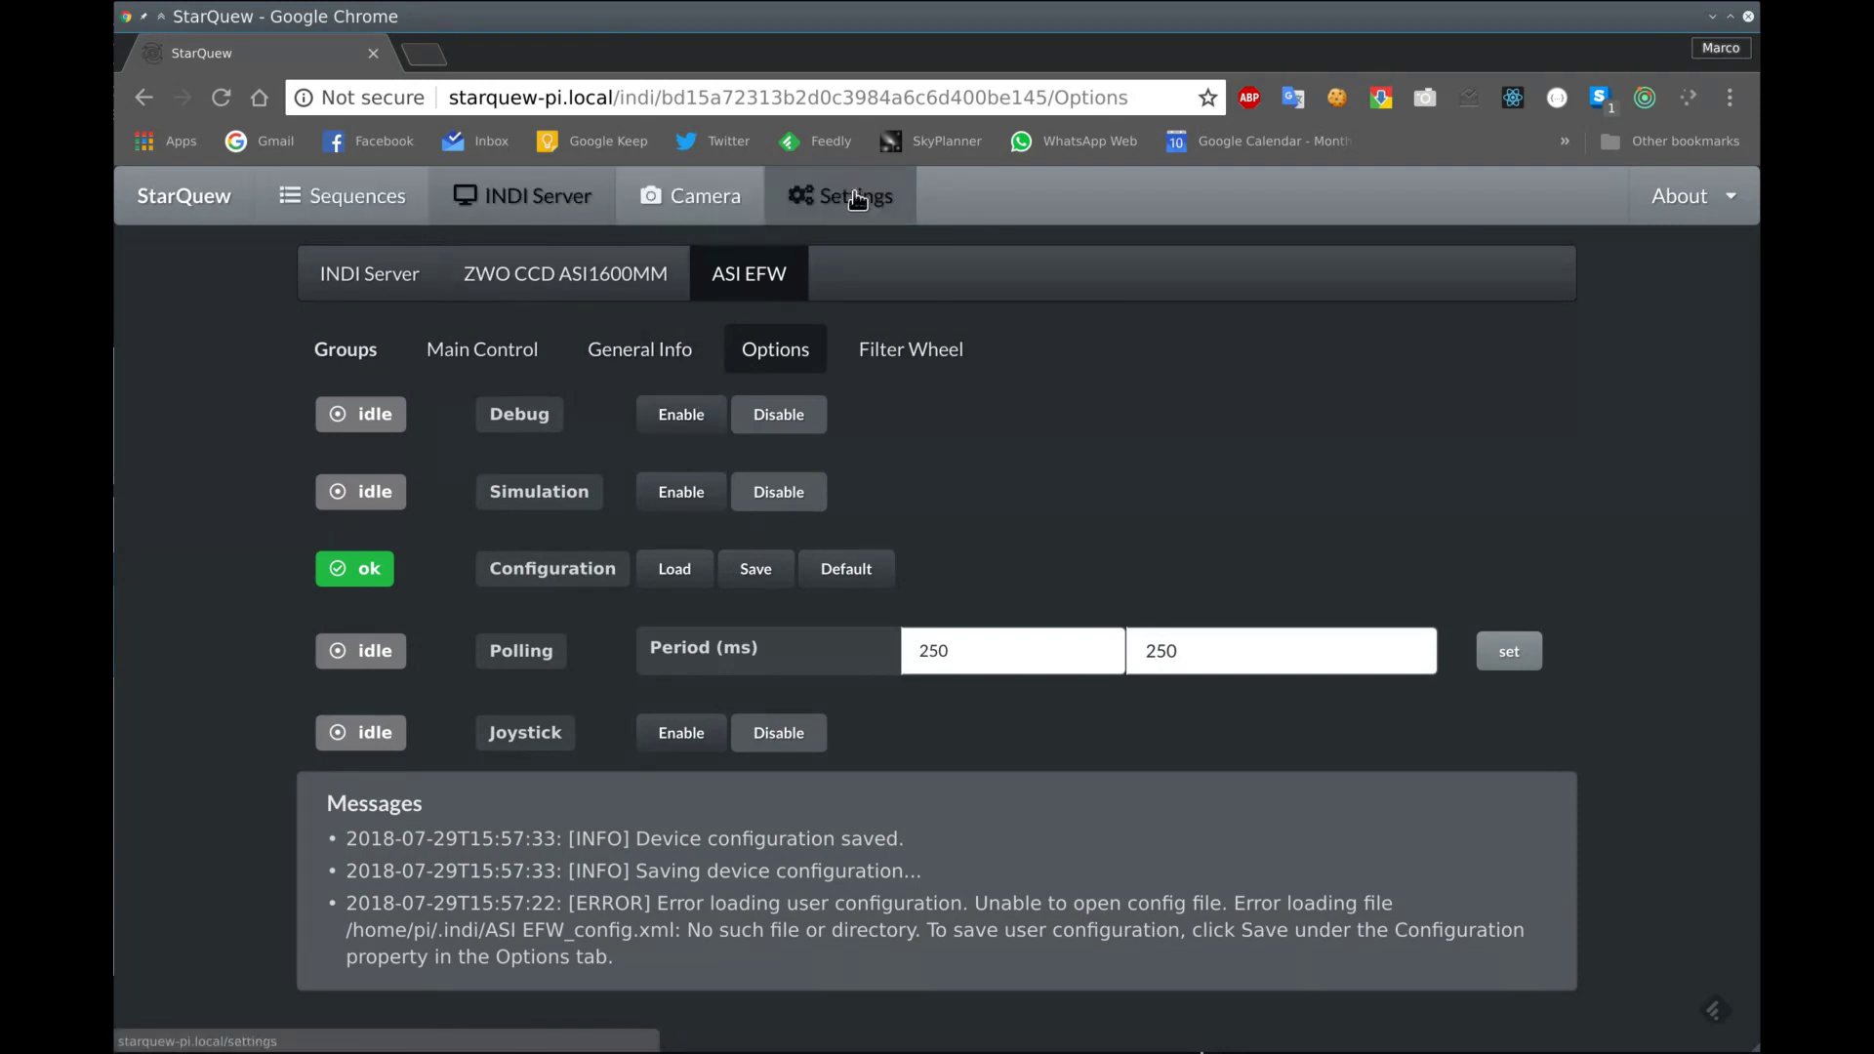
In the Camera section, select the ZWO CCD ASI1600MM camera and the ASI EFW filter wheel
click(743, 195)
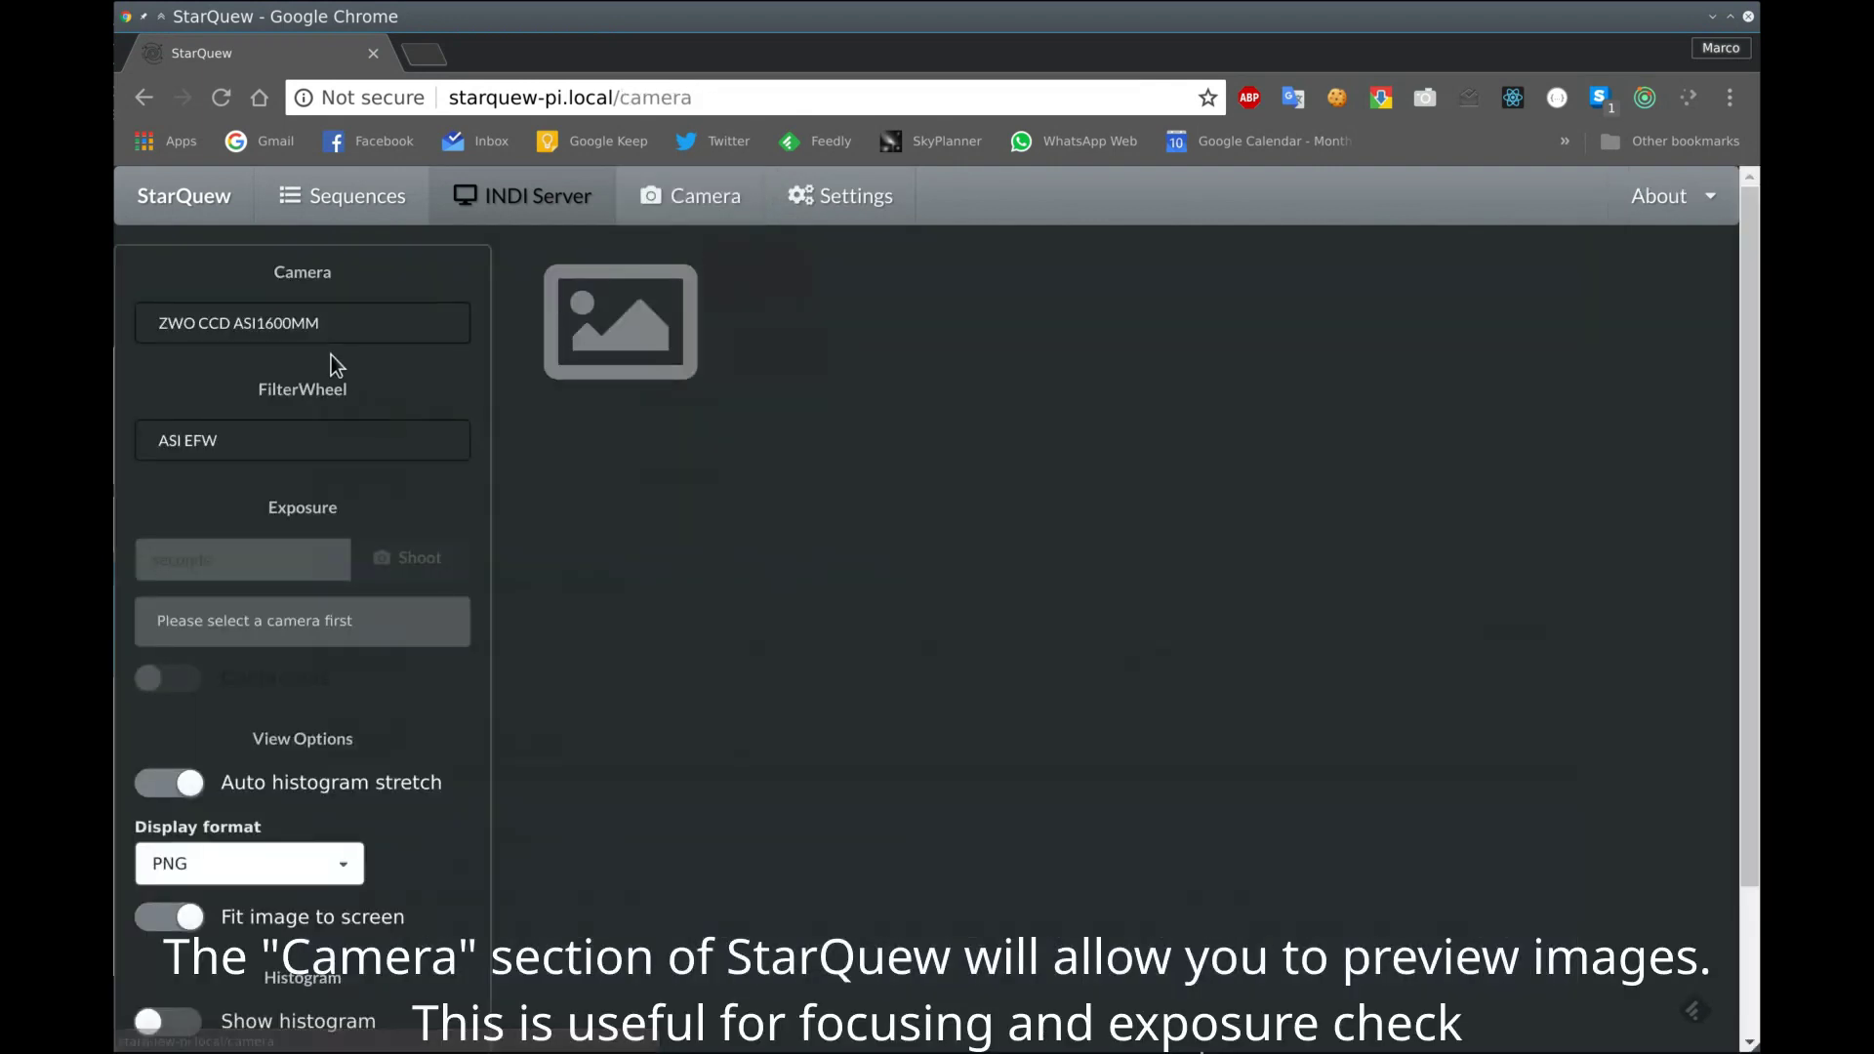
click(336, 325)
click(249, 439)
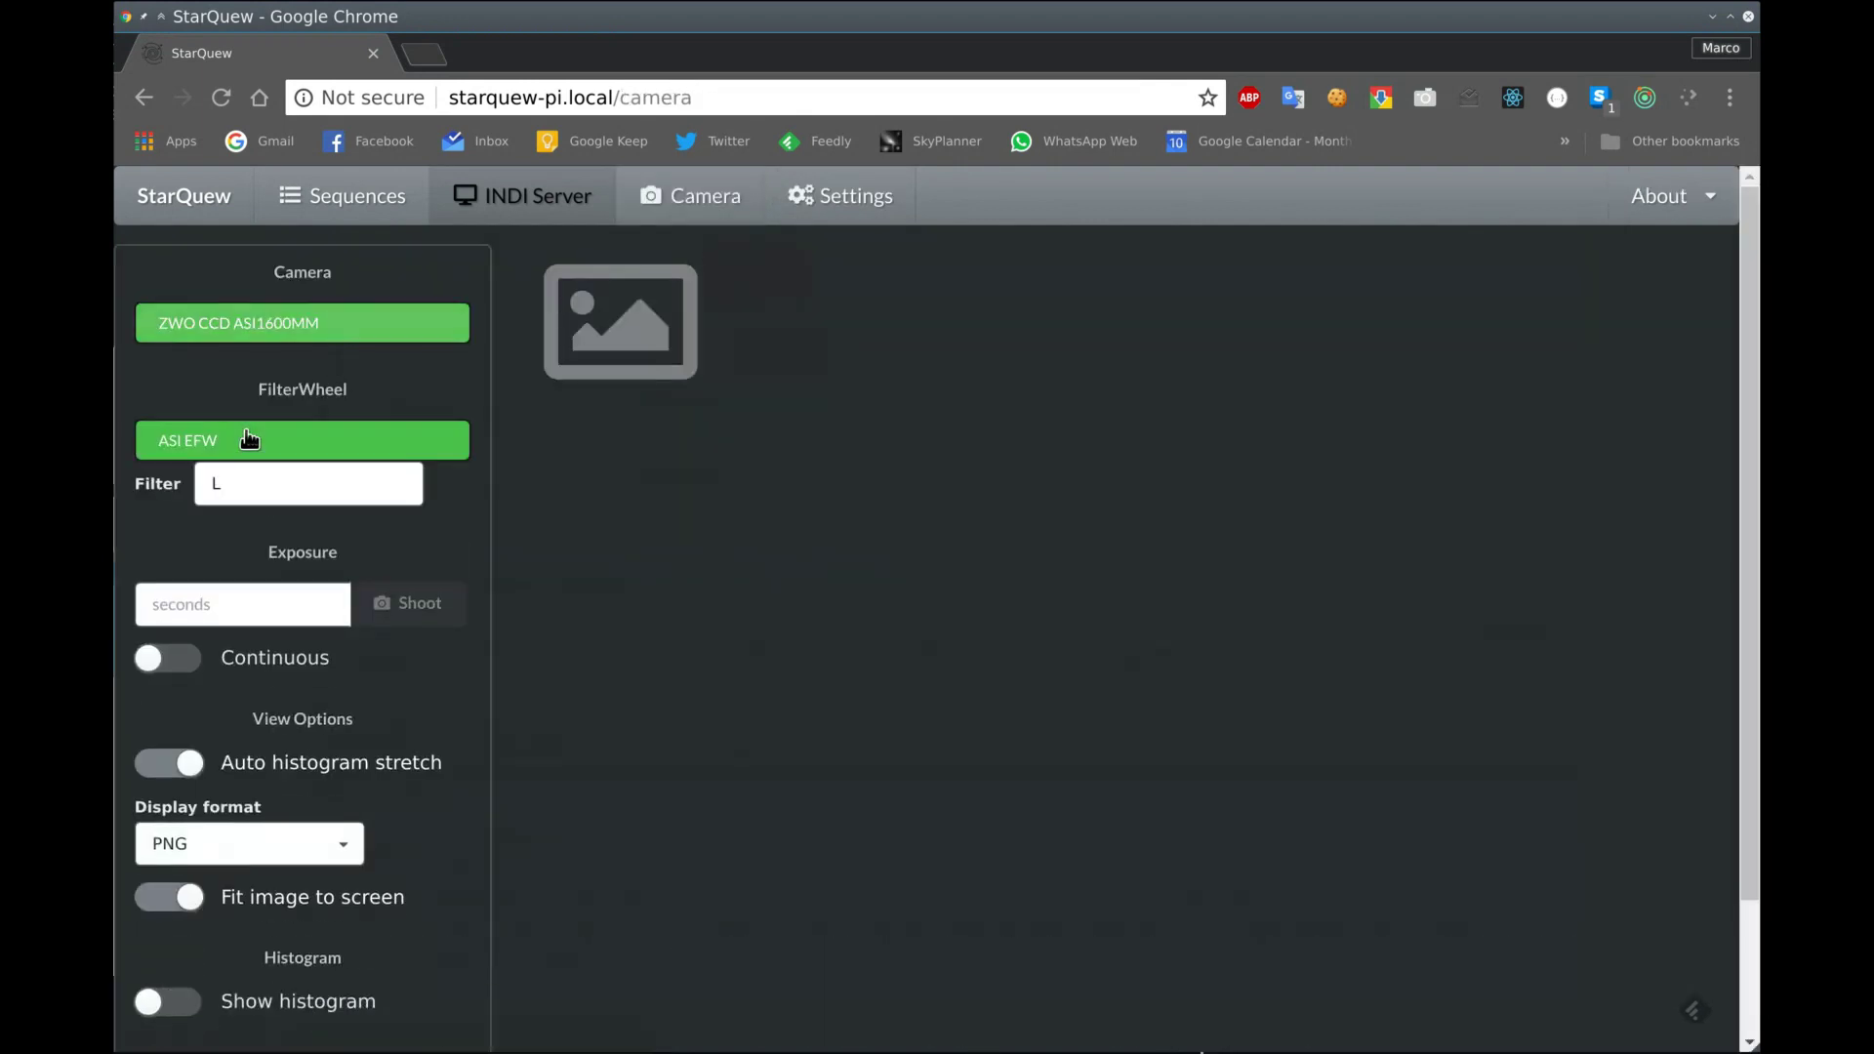
Switch the filter wheel to H_alpha and return it to L
click(268, 488)
click(273, 742)
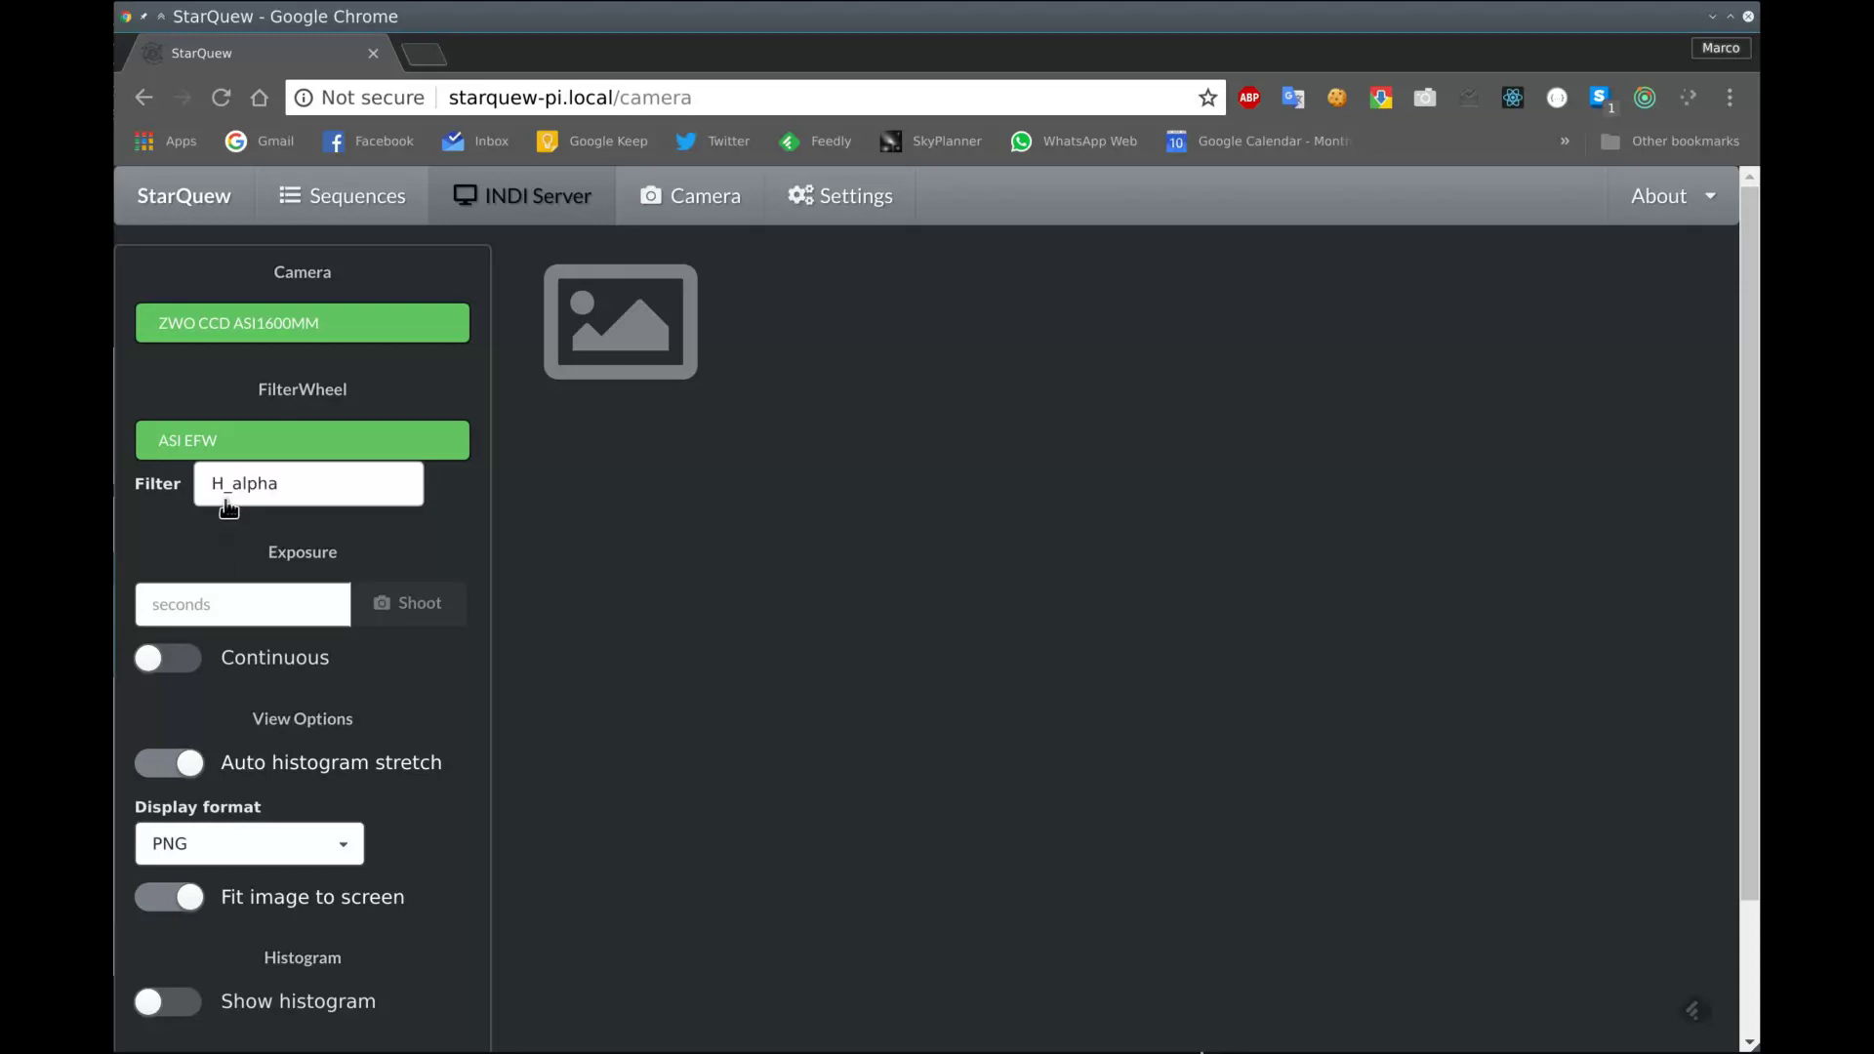
click(230, 504)
click(238, 529)
Shoot a preview image with a 1-second exposure
click(223, 613)
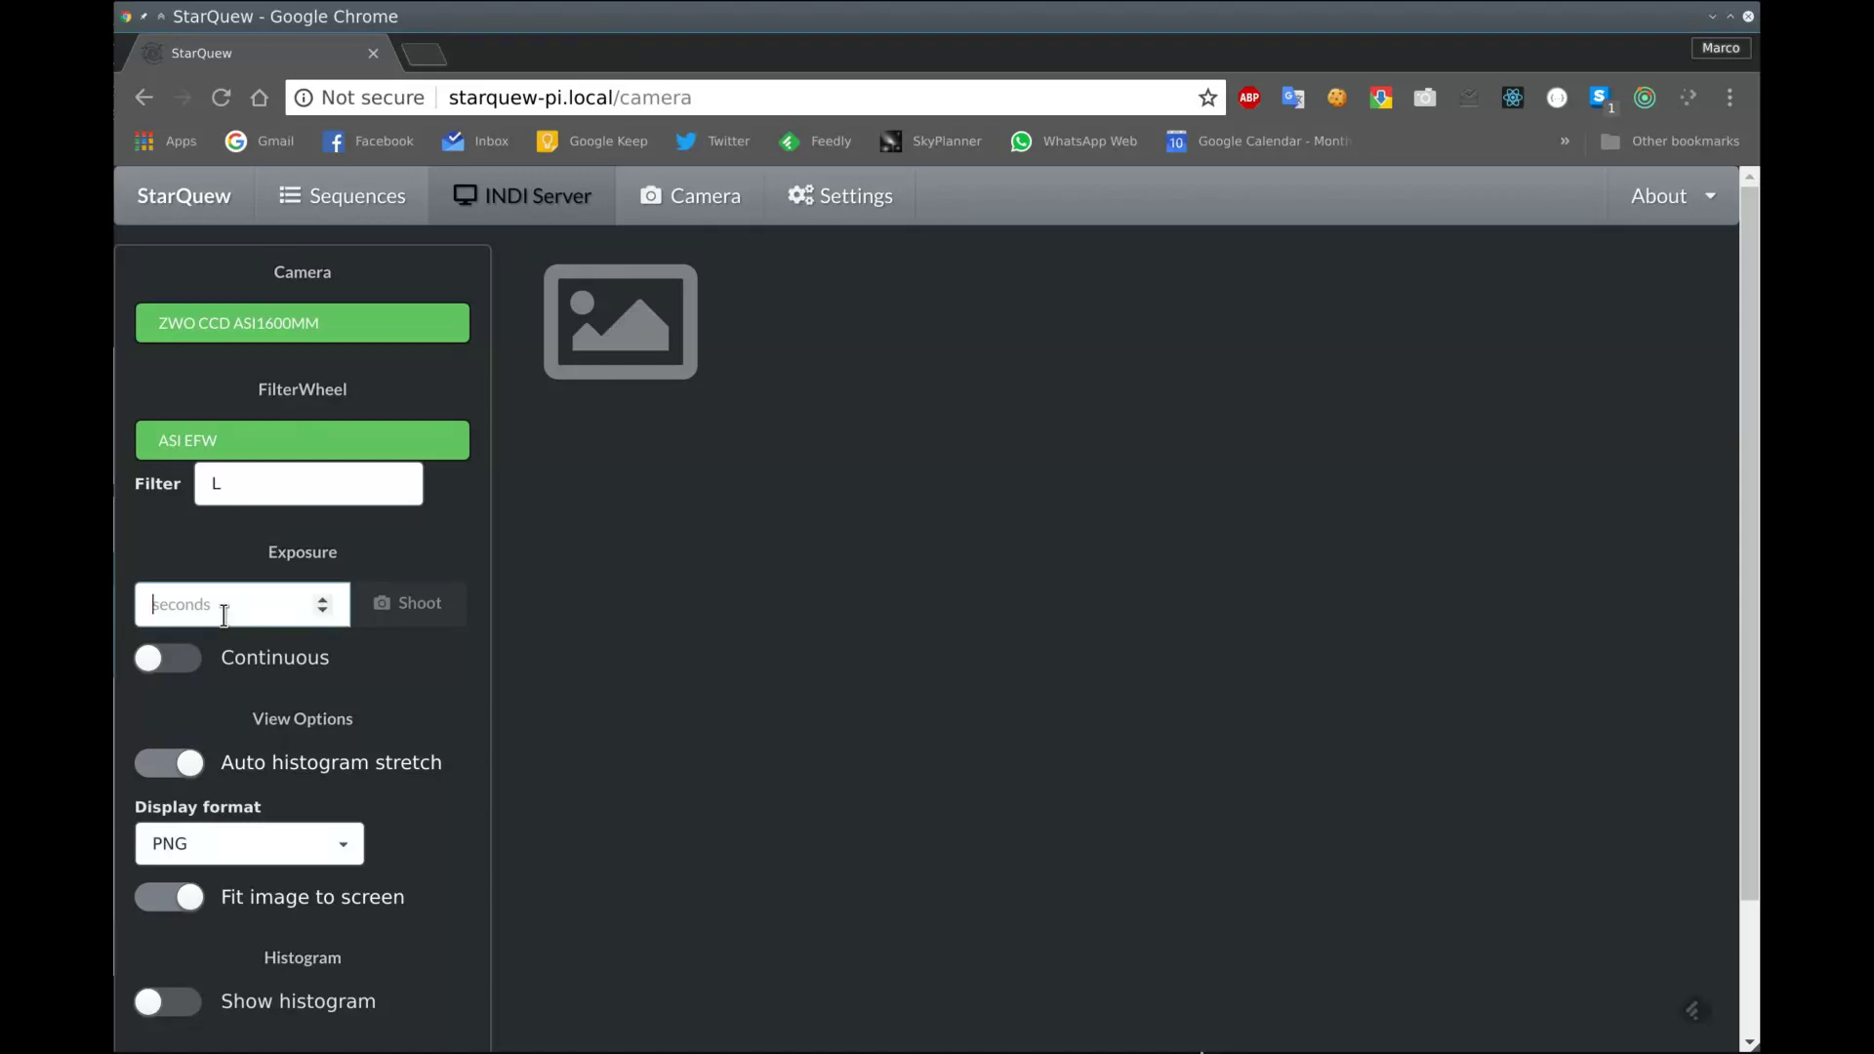
text(1)
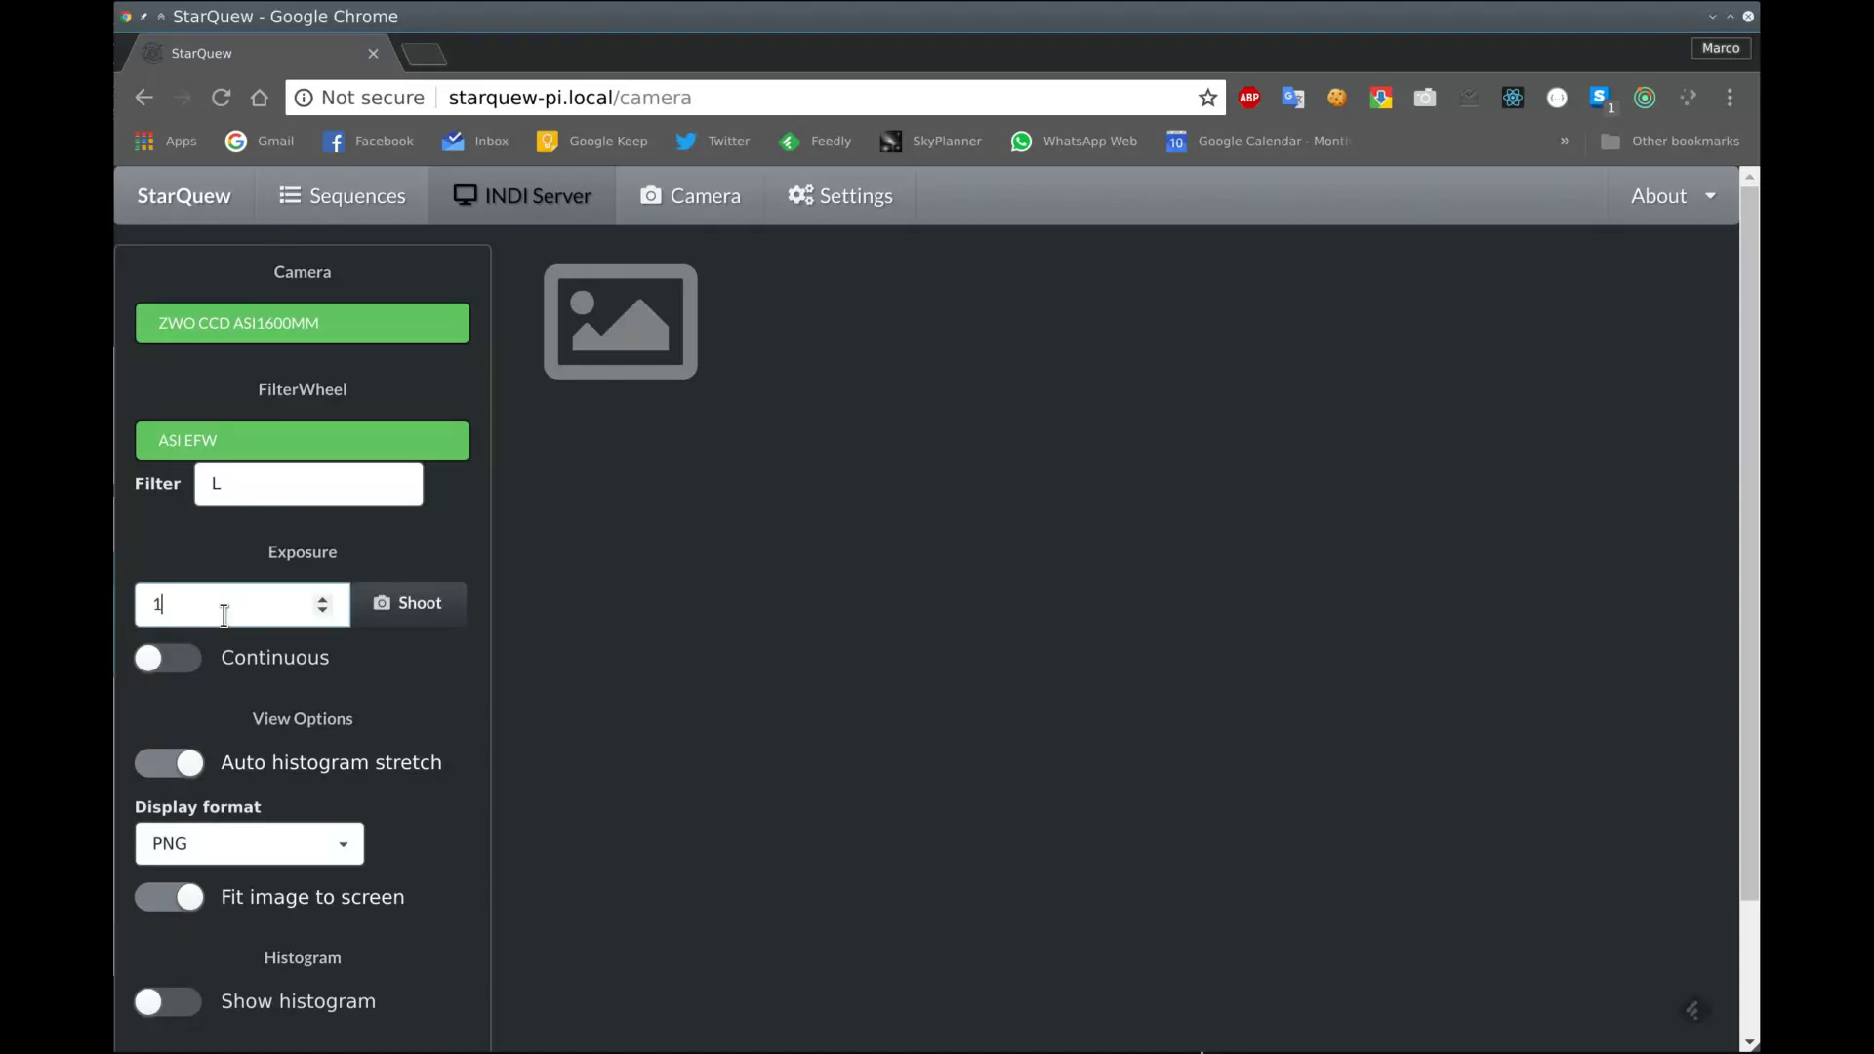
click(395, 611)
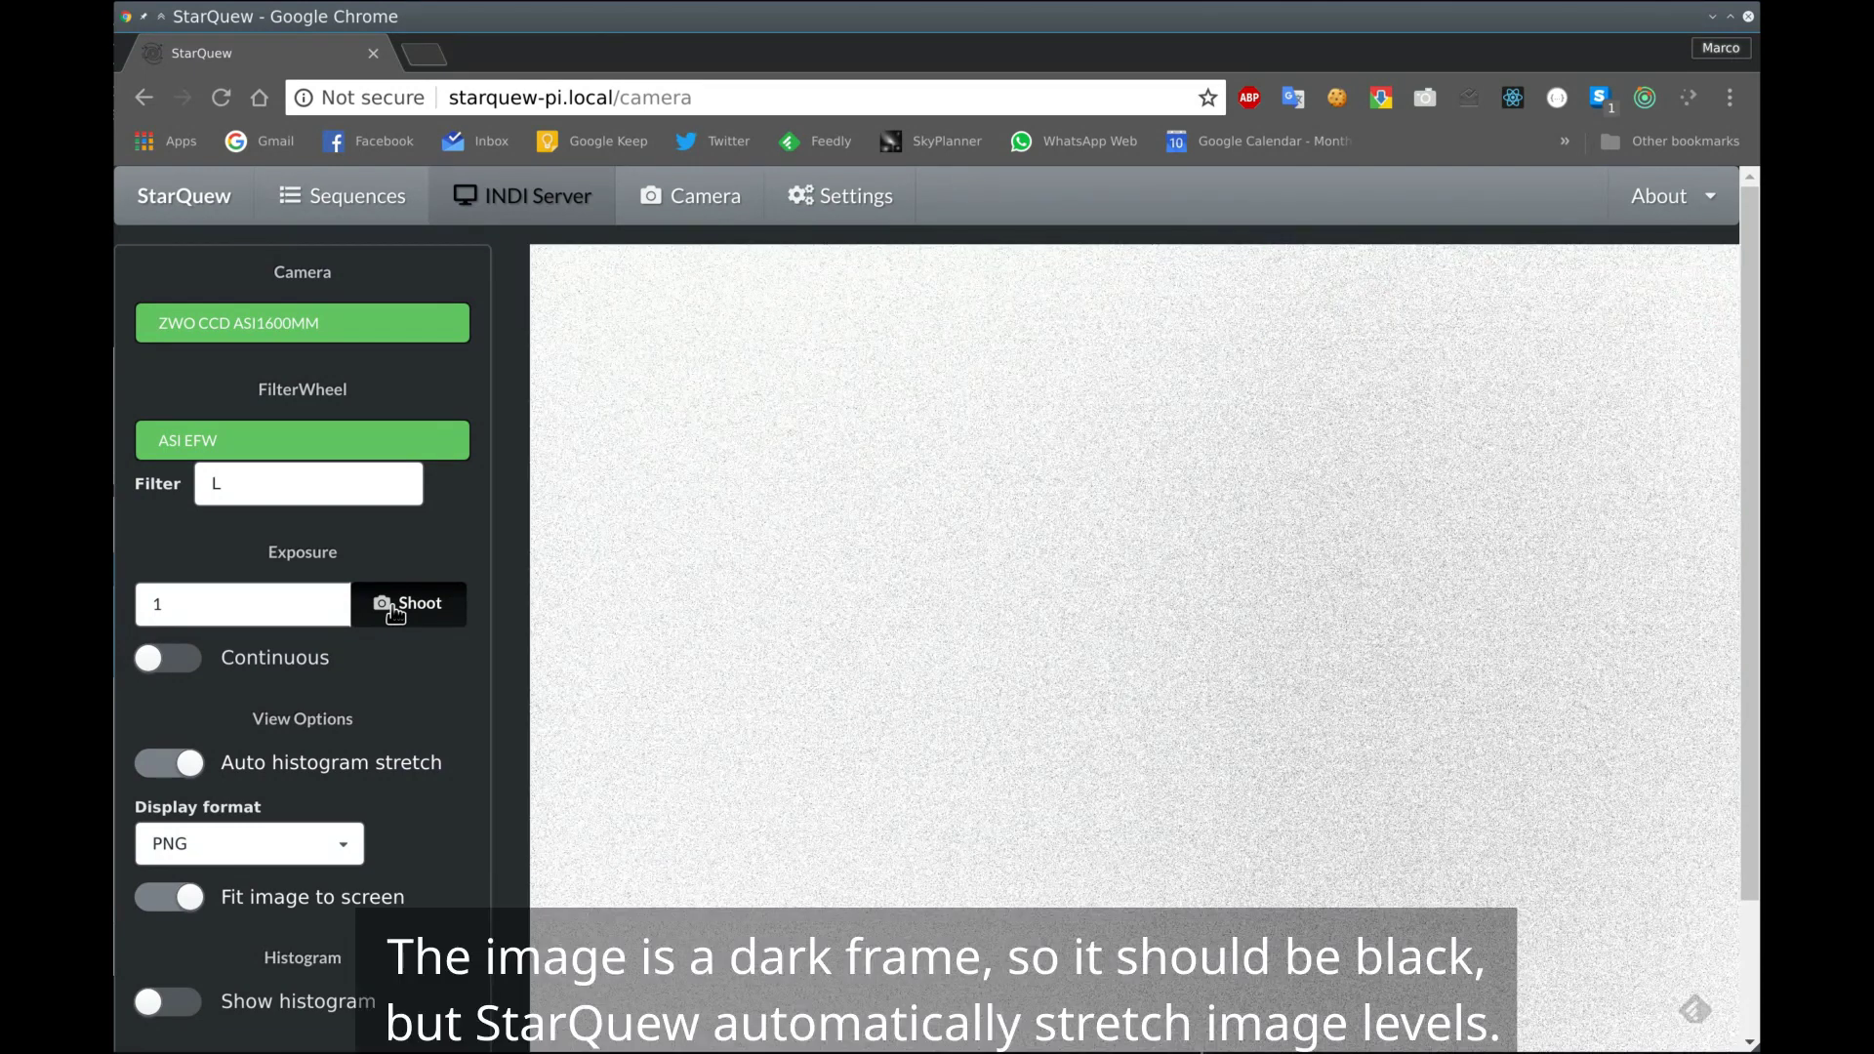
Compare the preview image with and without auto histogram stretch, and inspect it at full size before fitting it back to the screen
click(161, 768)
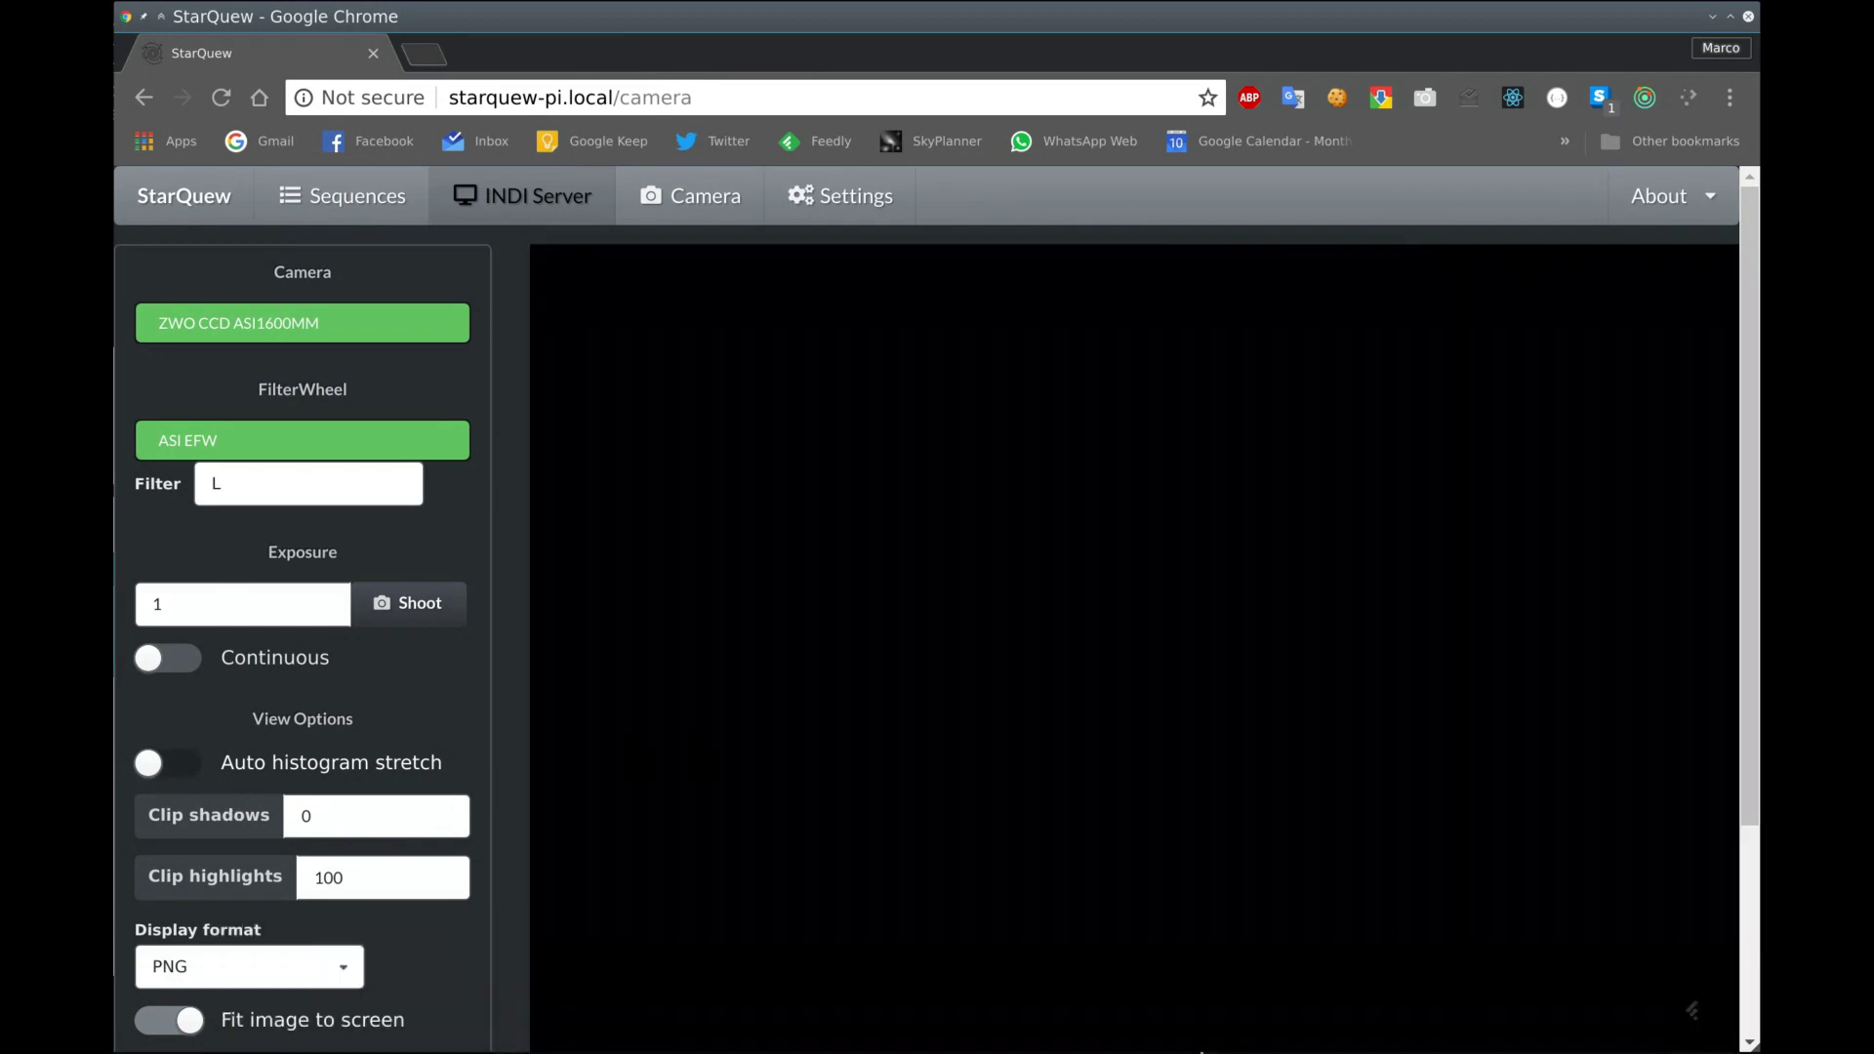
click(174, 762)
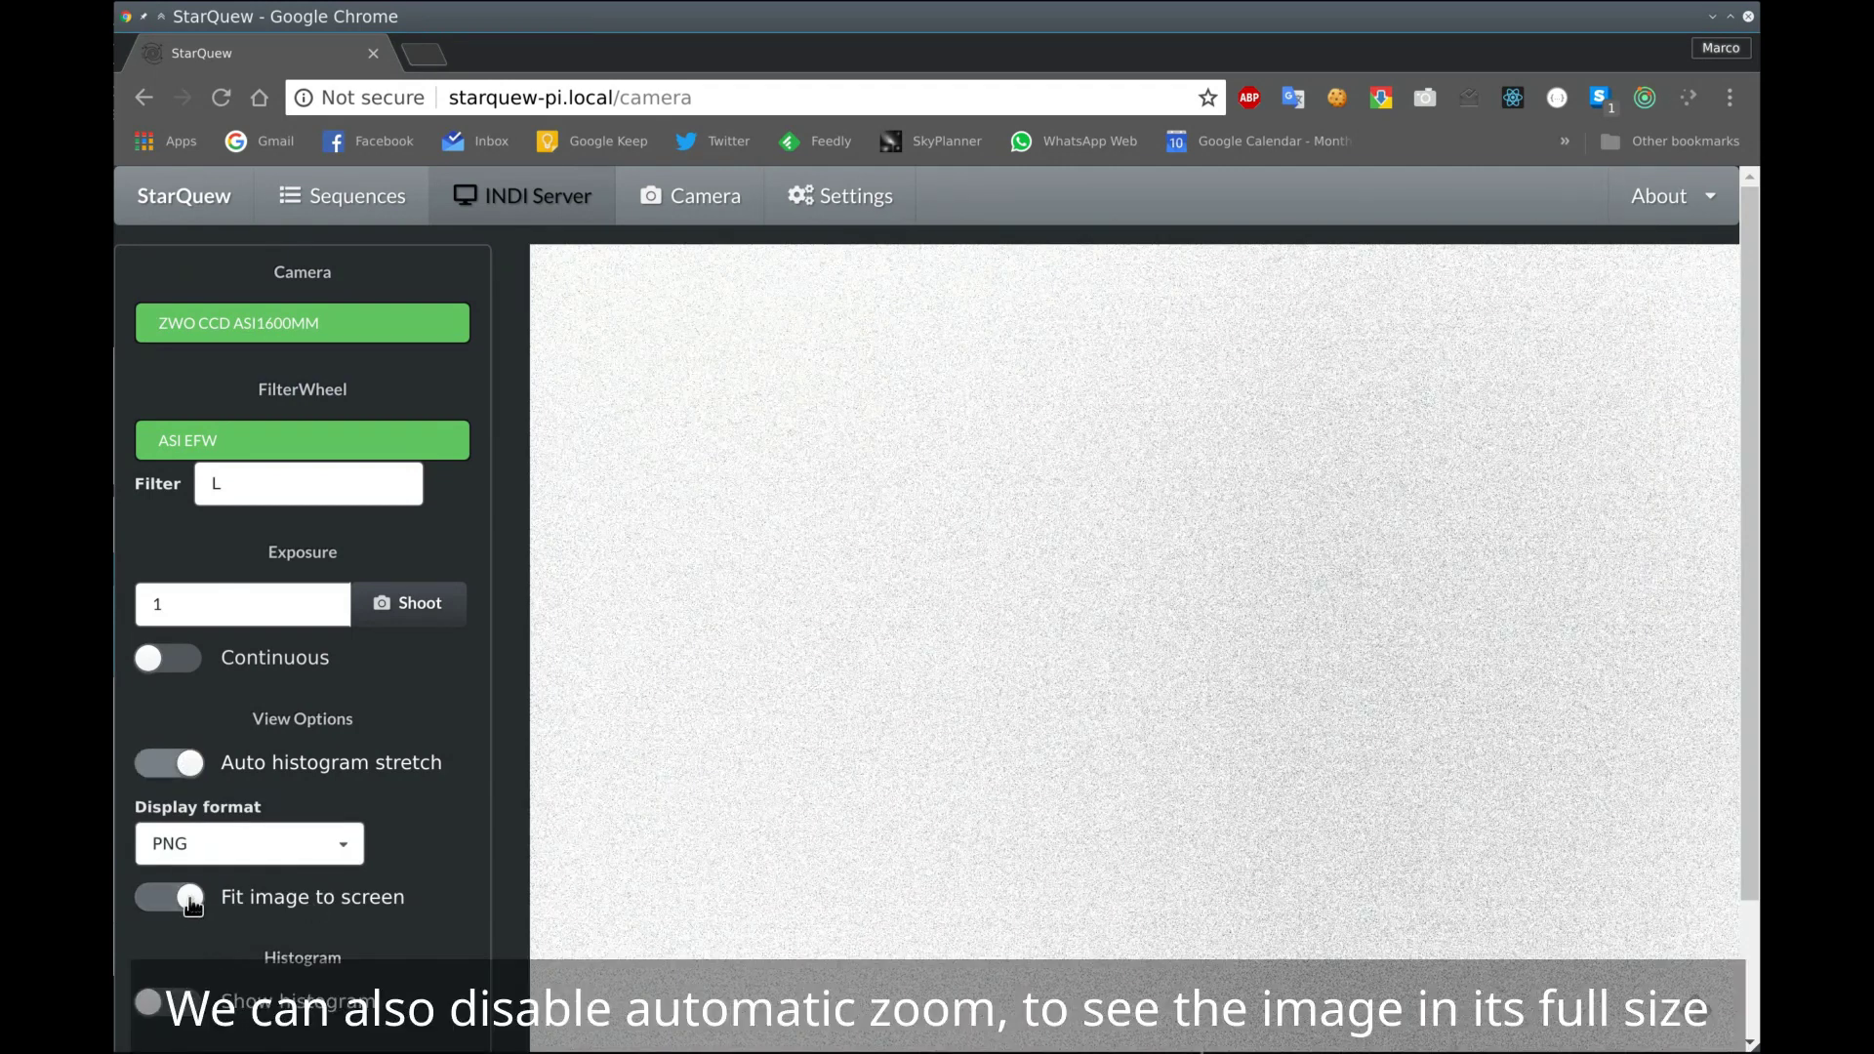
click(191, 898)
scroll(1079, 571, down, 10)
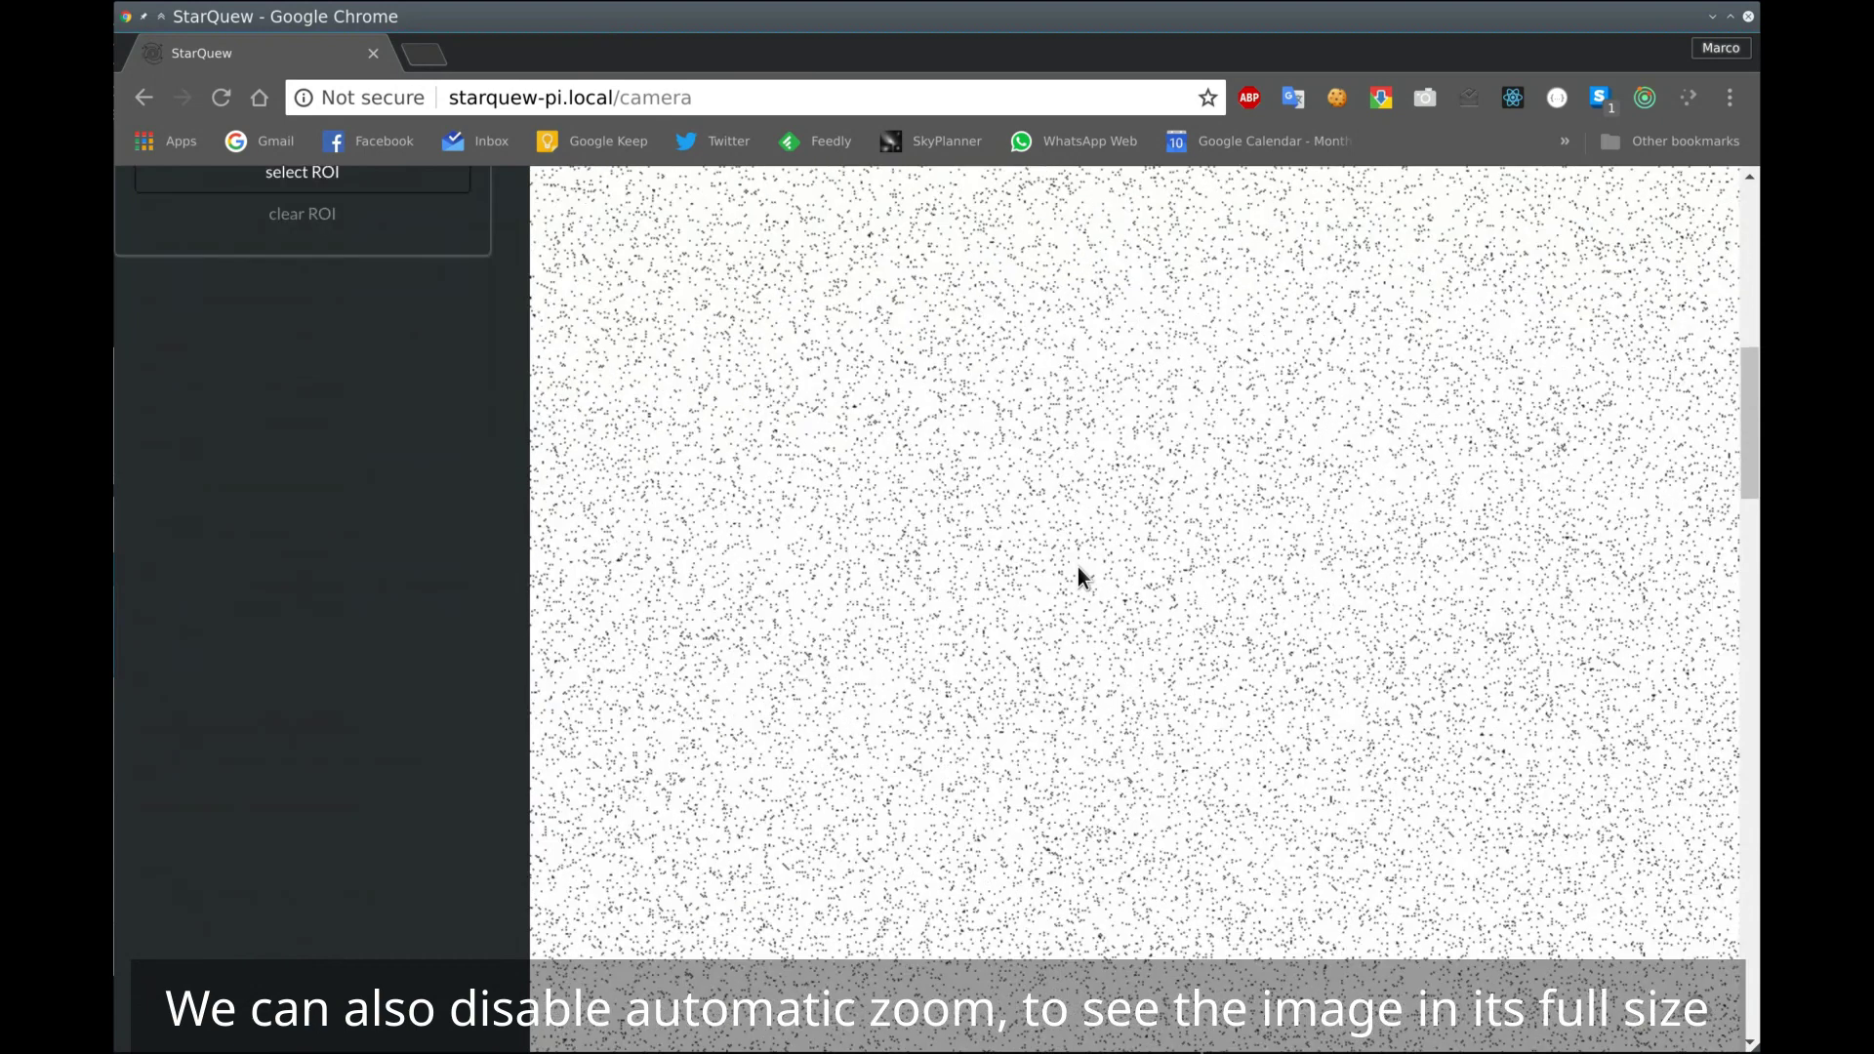
scroll(1077, 568, up, 10)
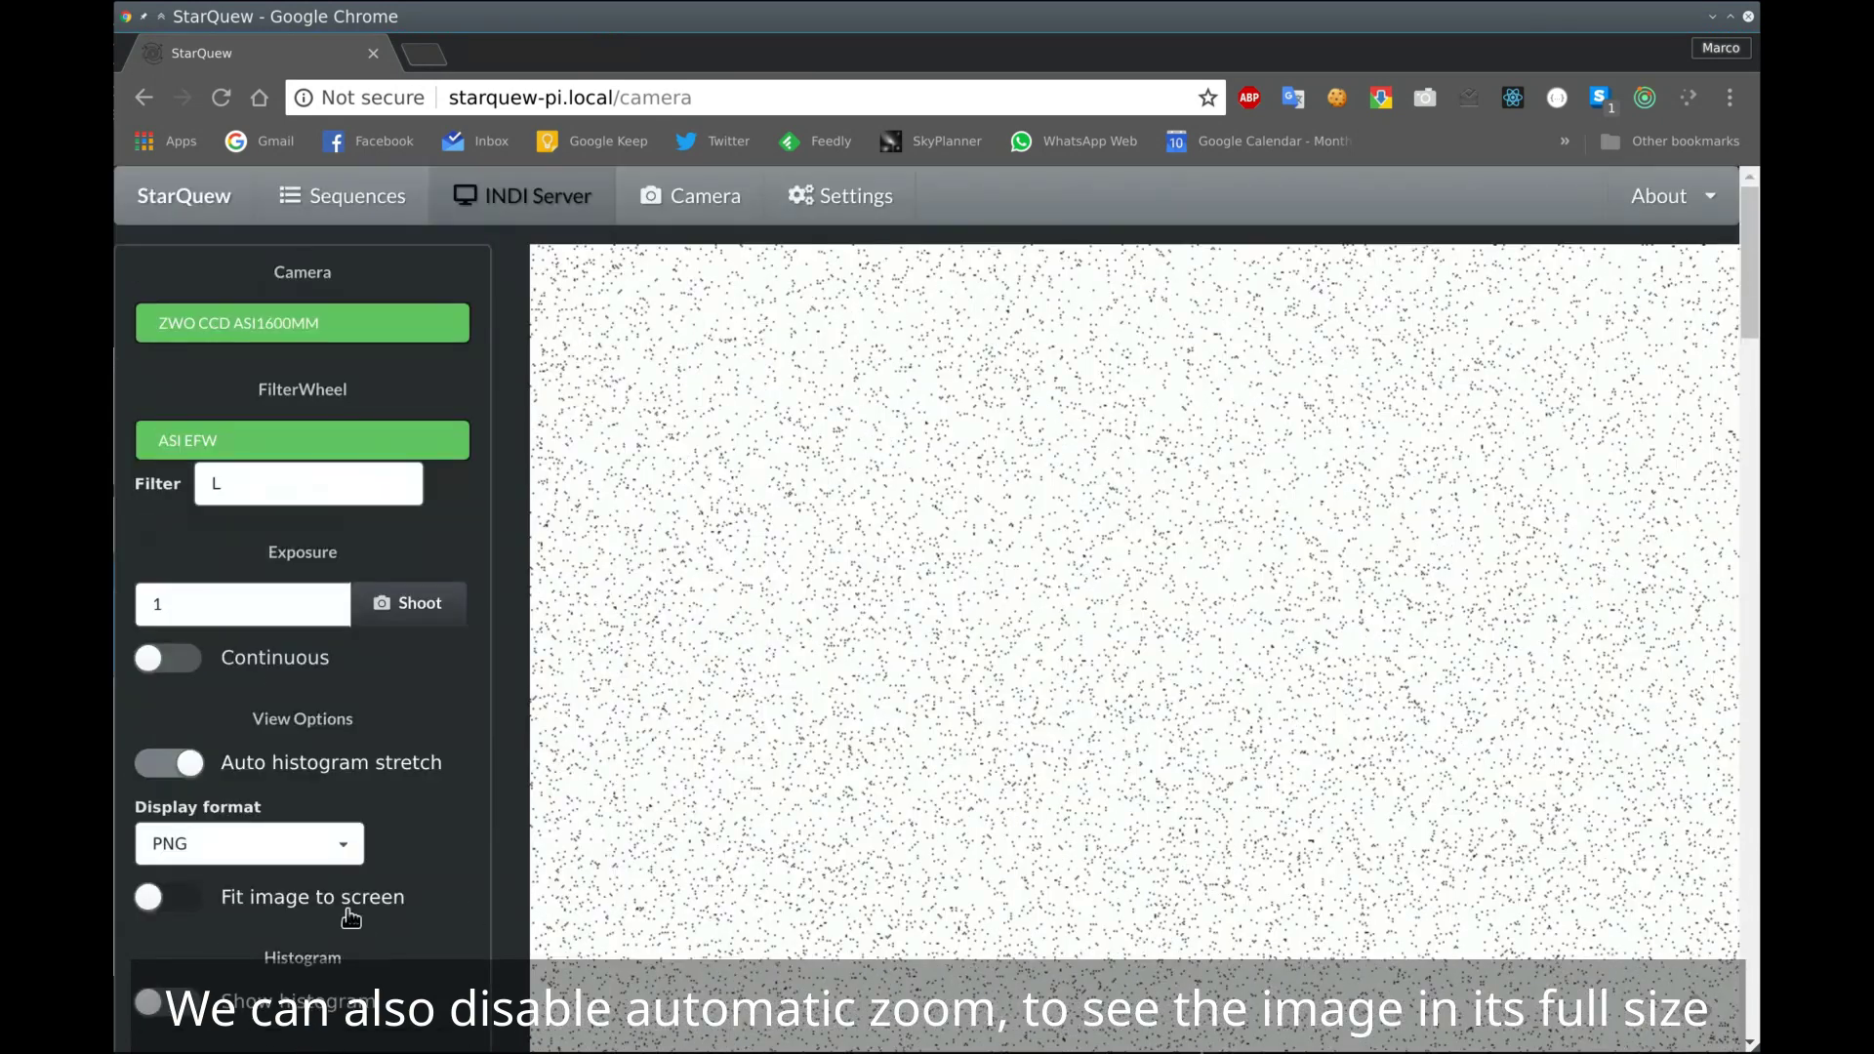
click(175, 900)
Show the image histogram, compare its logarithmic and linear display, check the bins setting, and hide the histogram again
click(176, 1002)
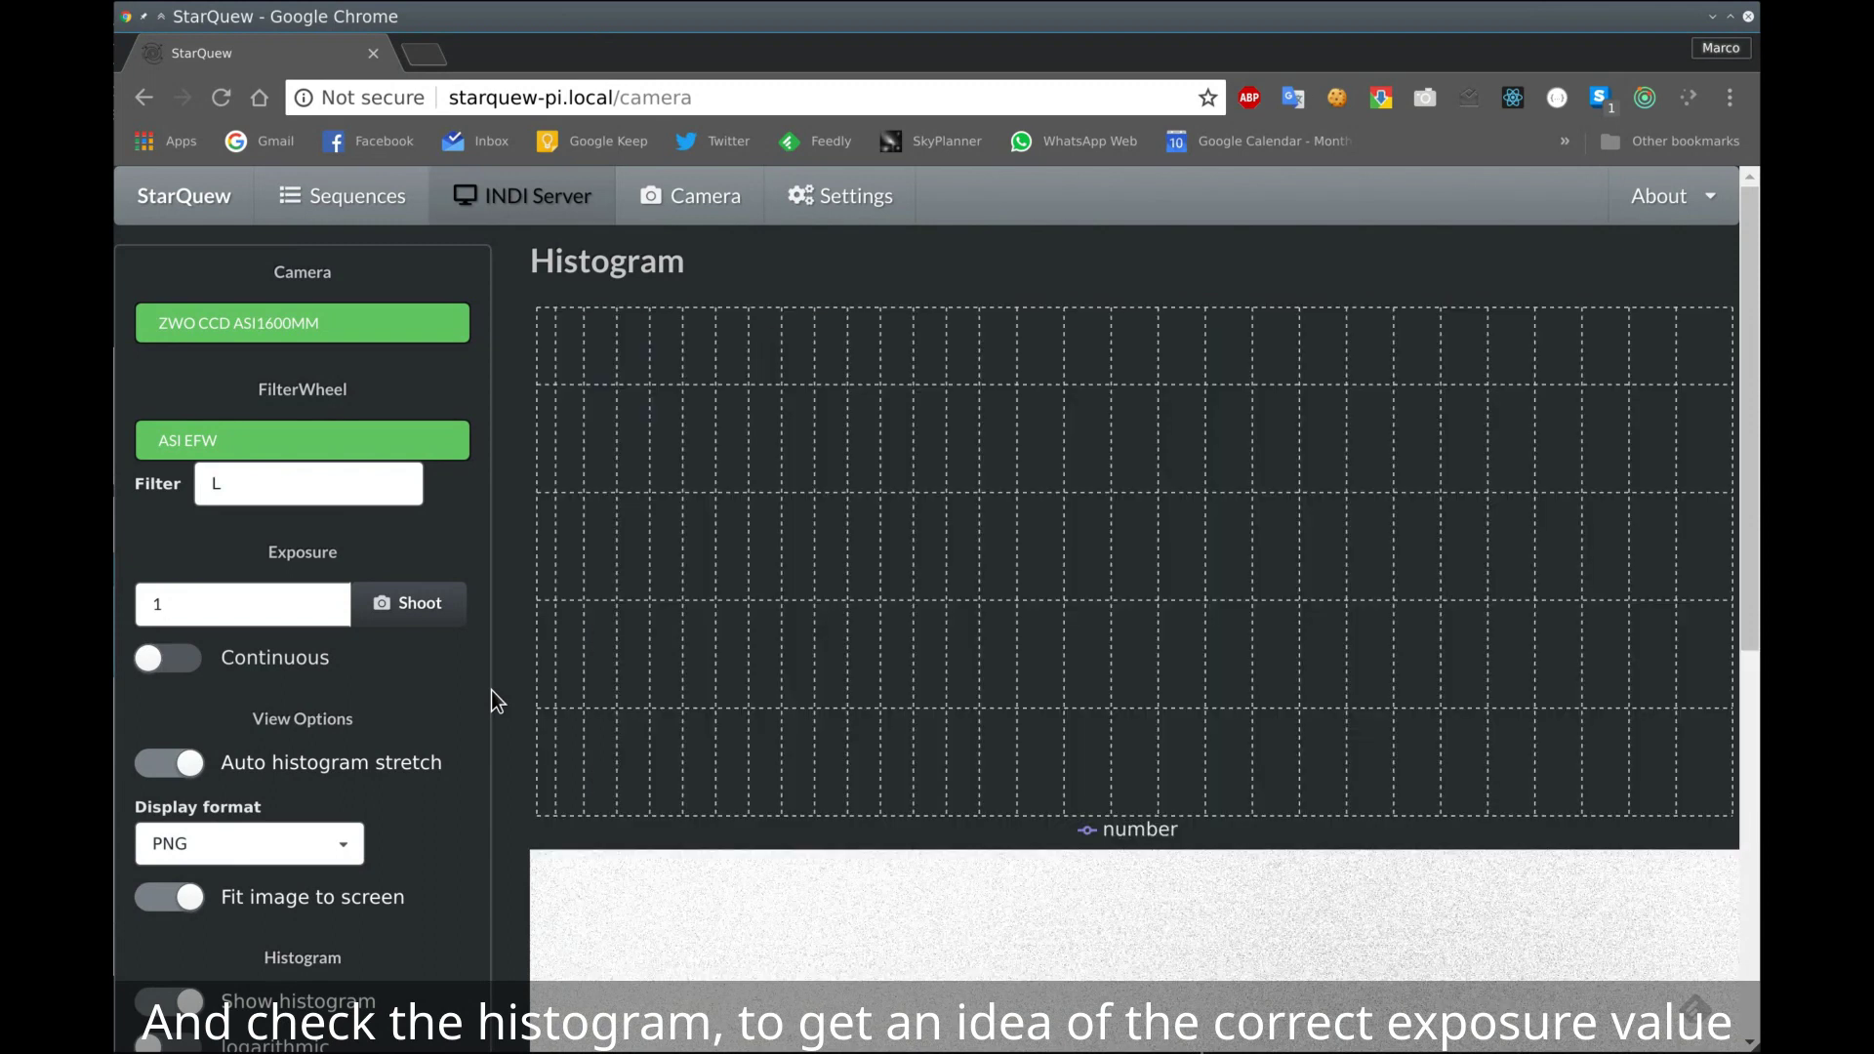
click(196, 1048)
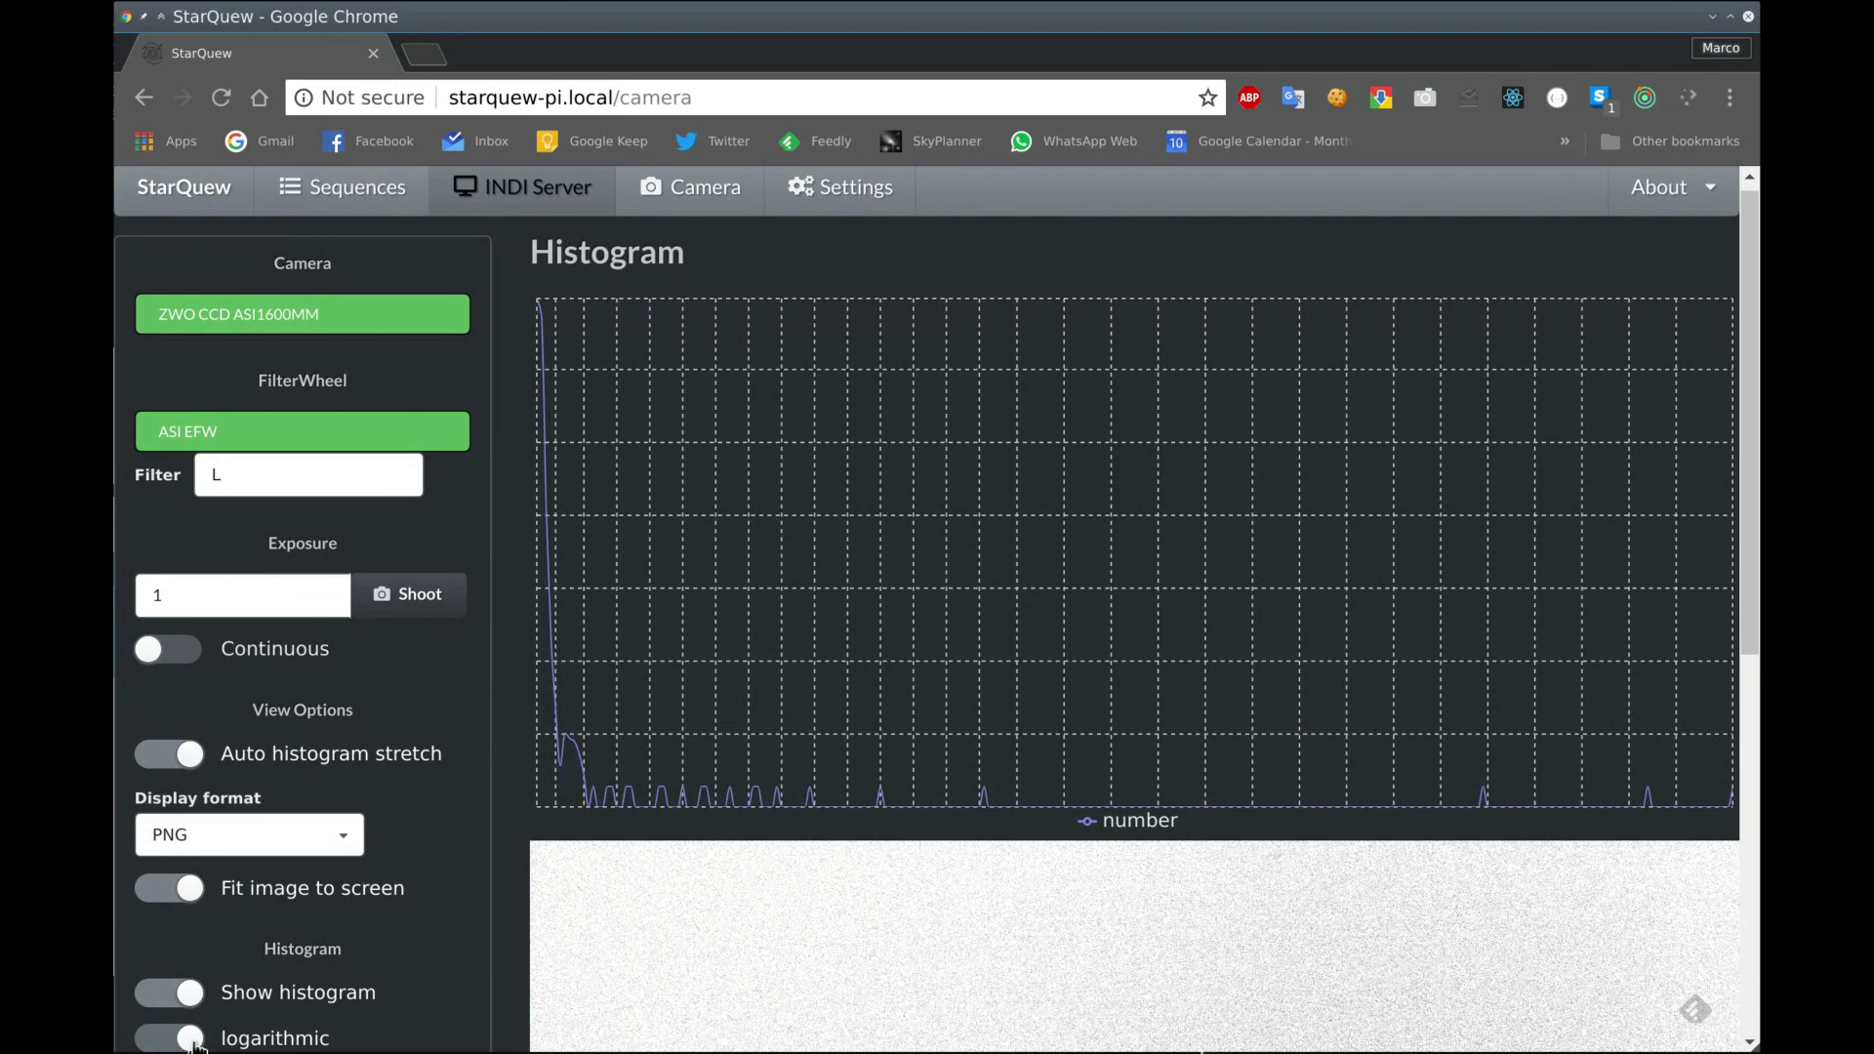
click(195, 1048)
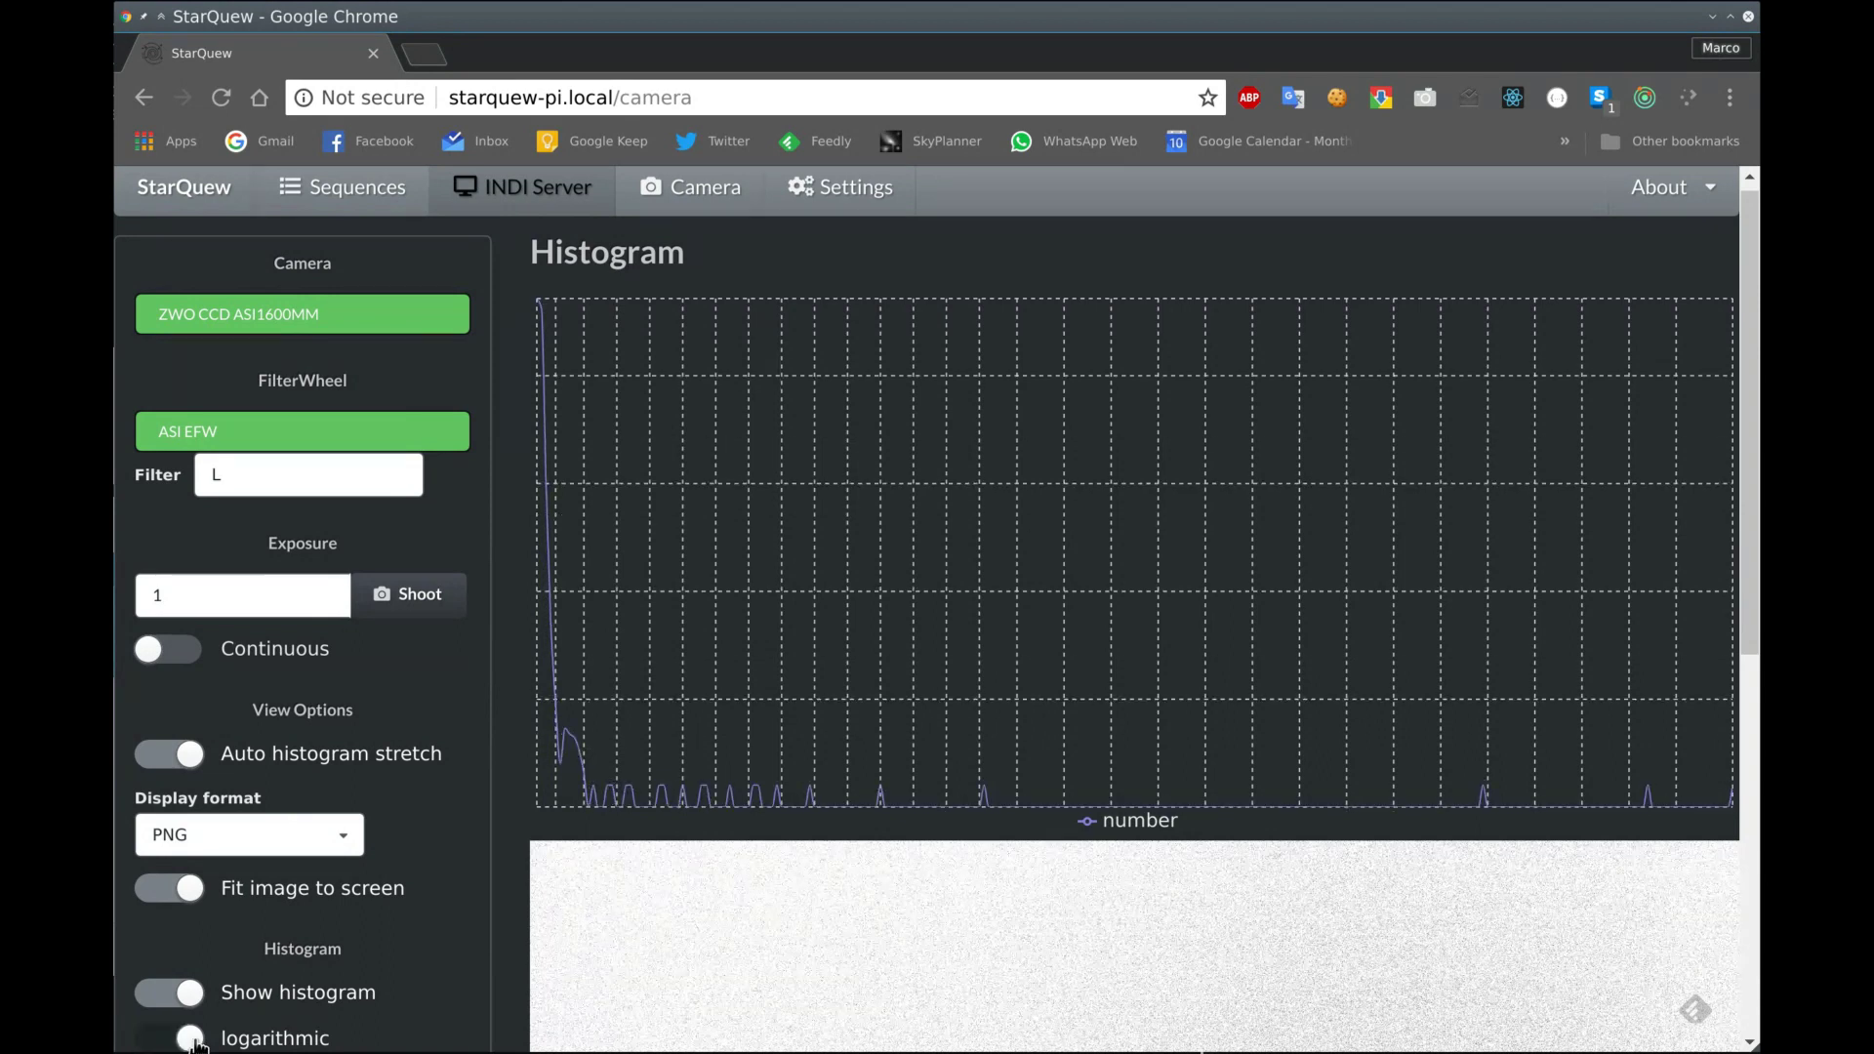
scroll(443, 849, down, 5)
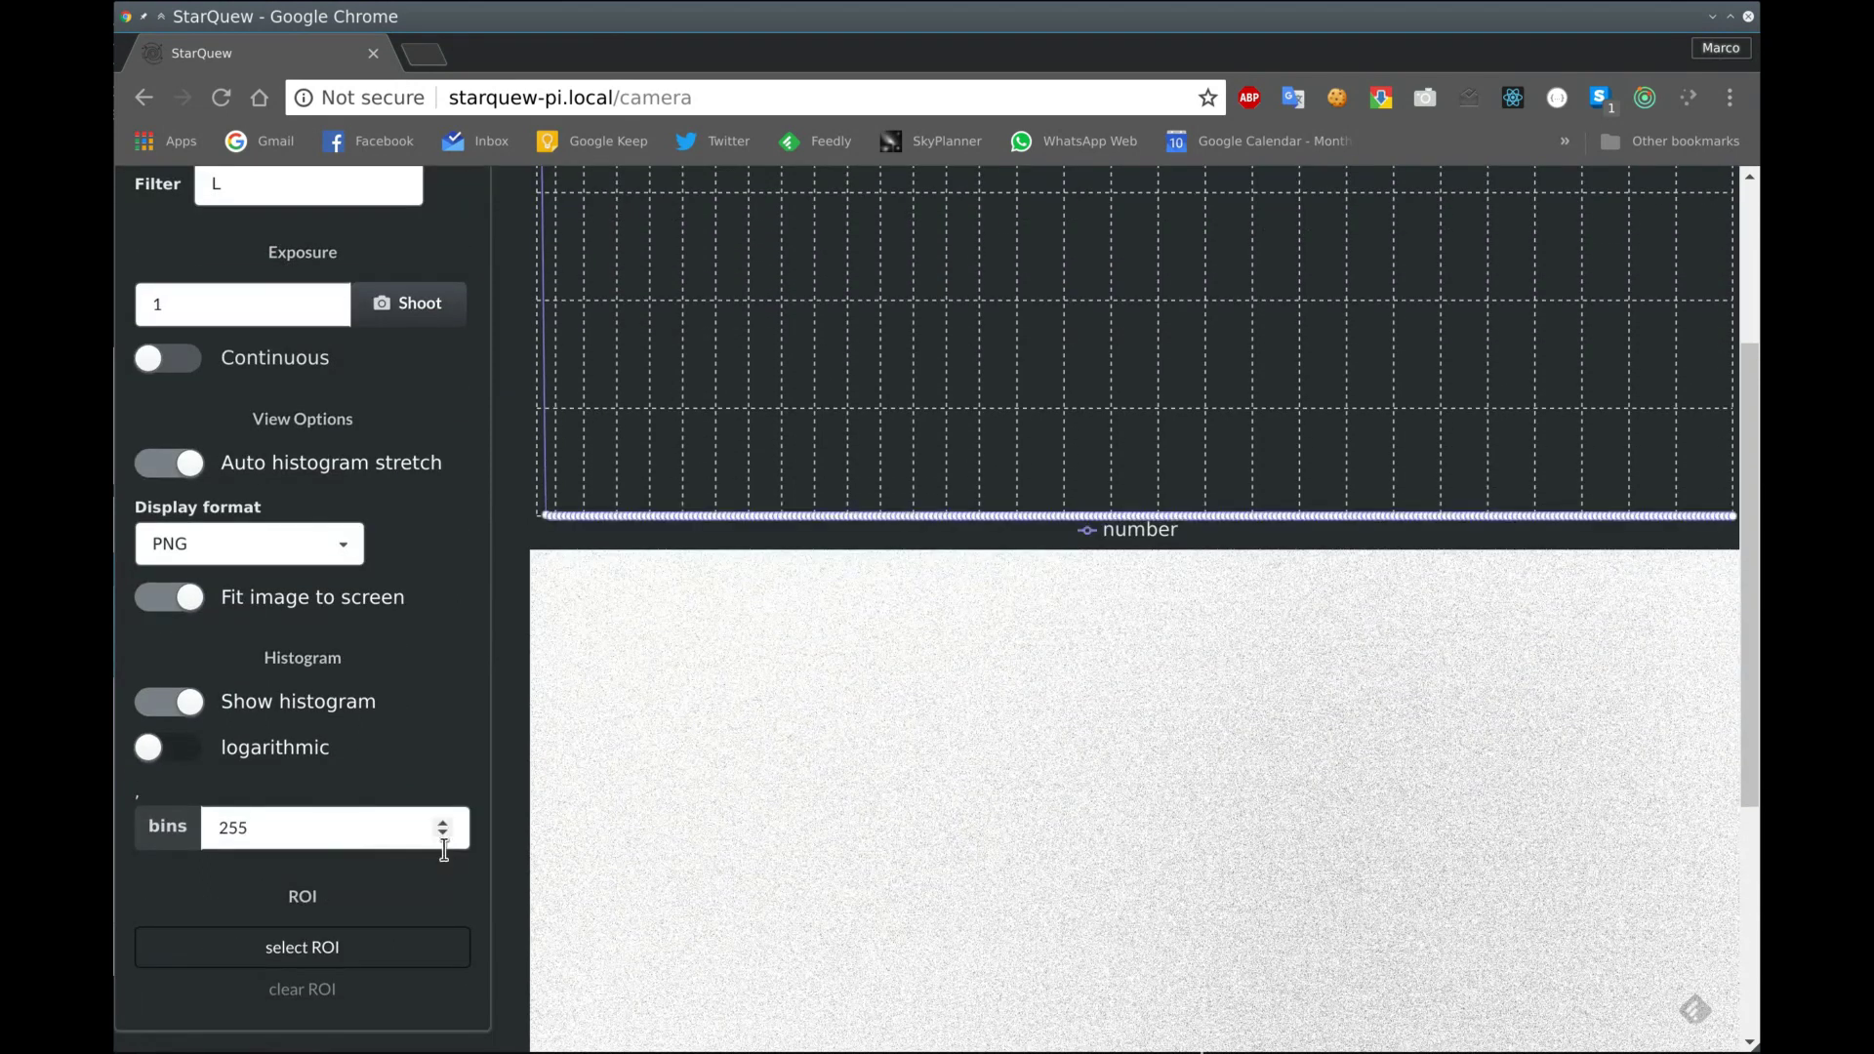
scroll(406, 893, up, 5)
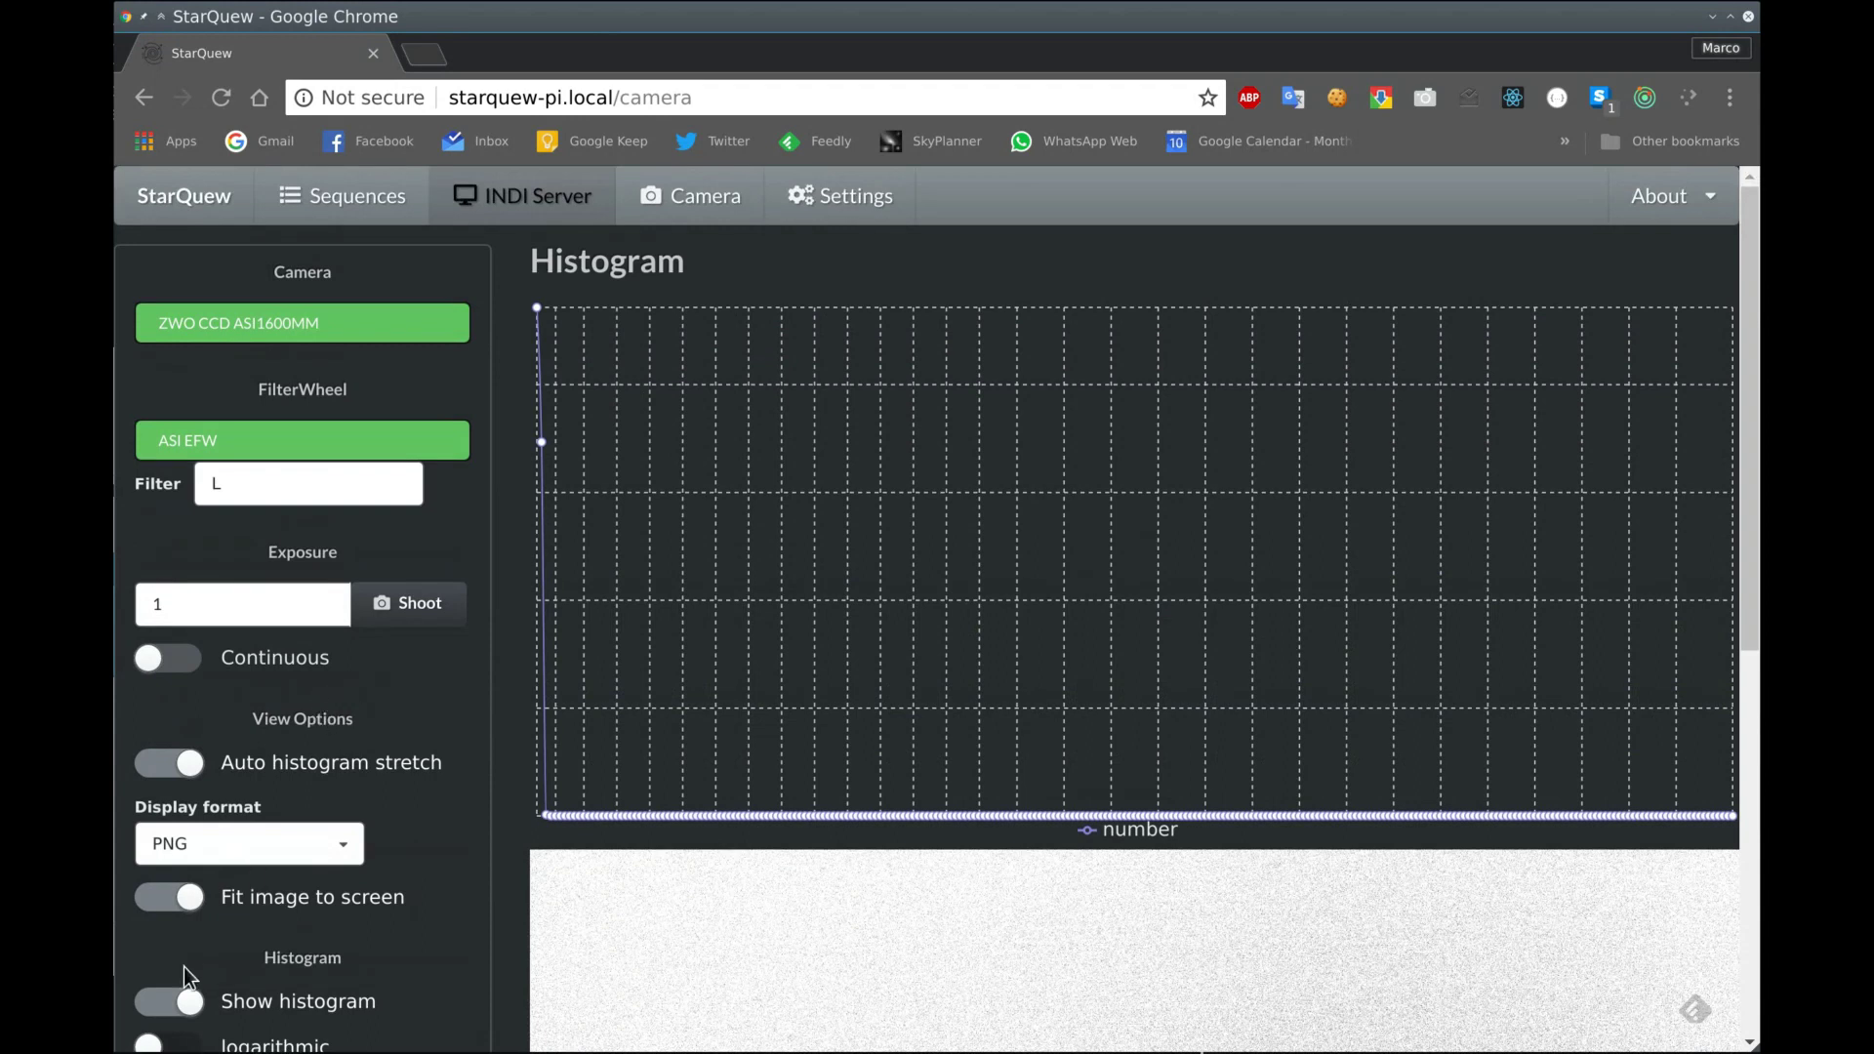
click(186, 1005)
Select a small rectangular ROI within the full-size preview image
scroll(417, 695, down, 3)
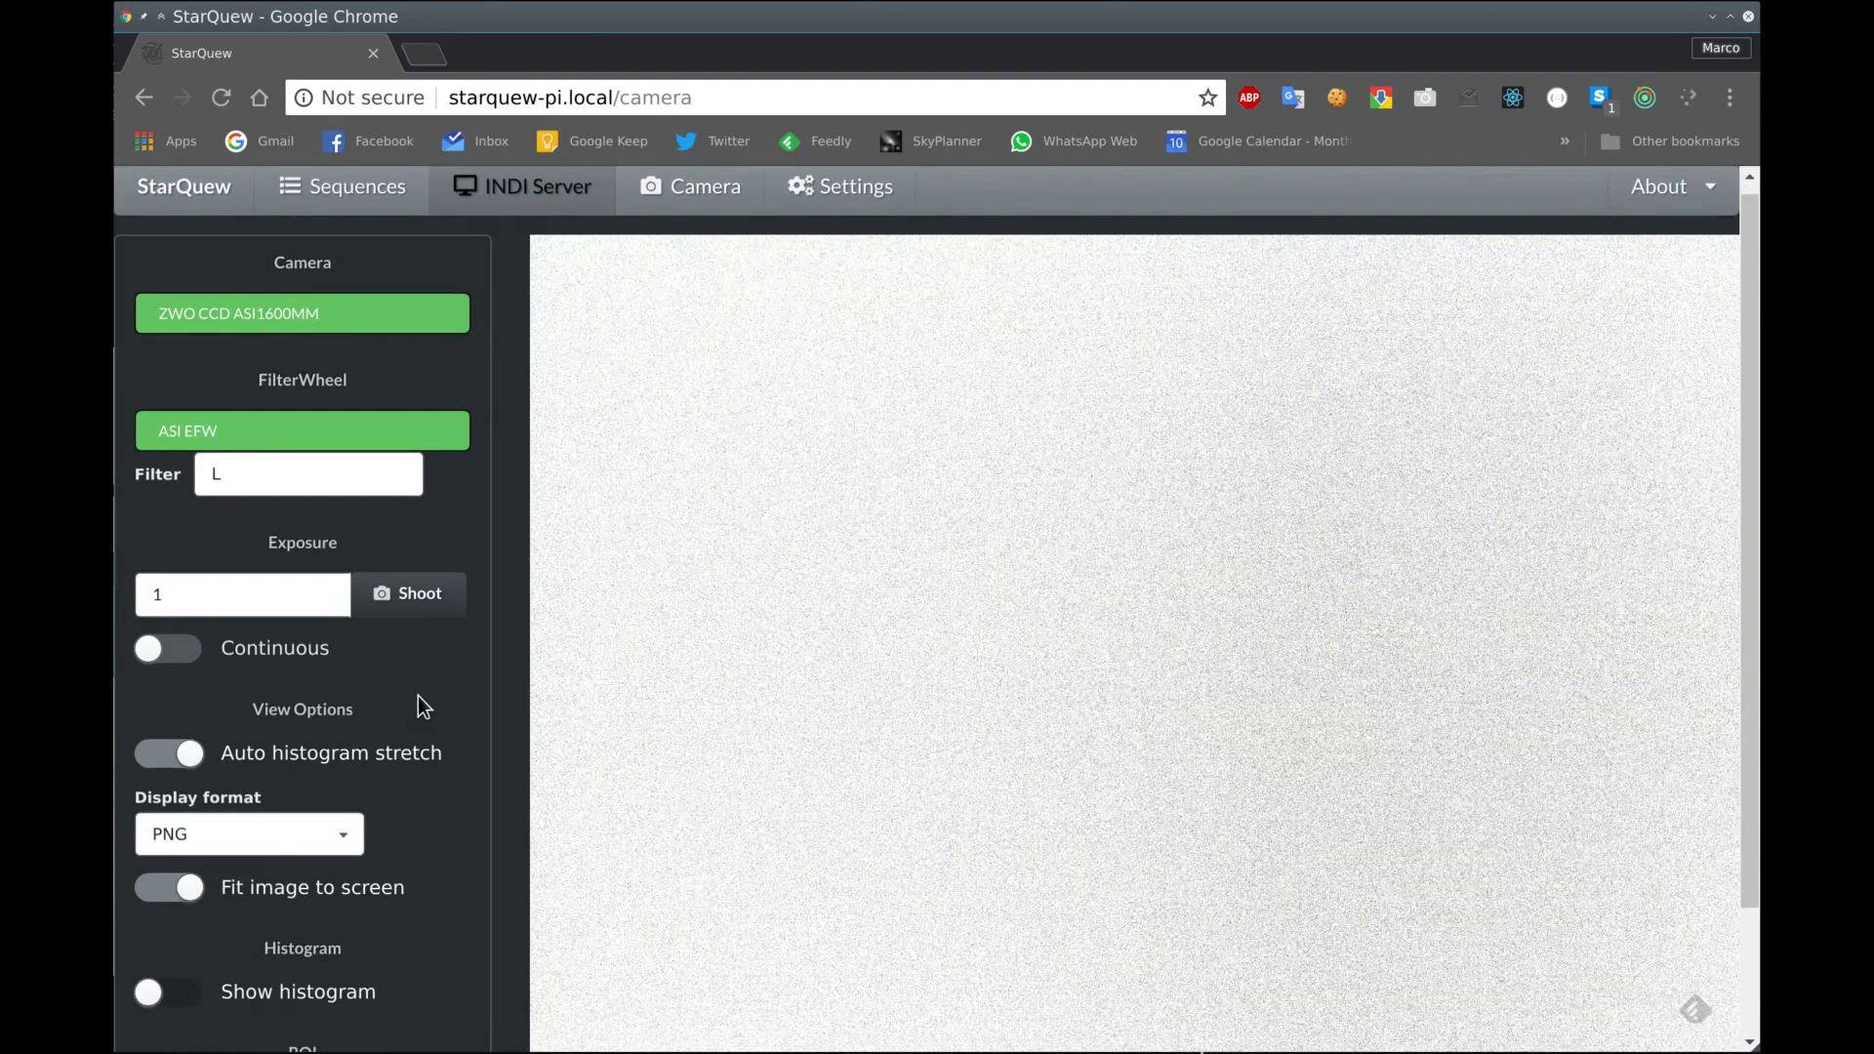
click(280, 969)
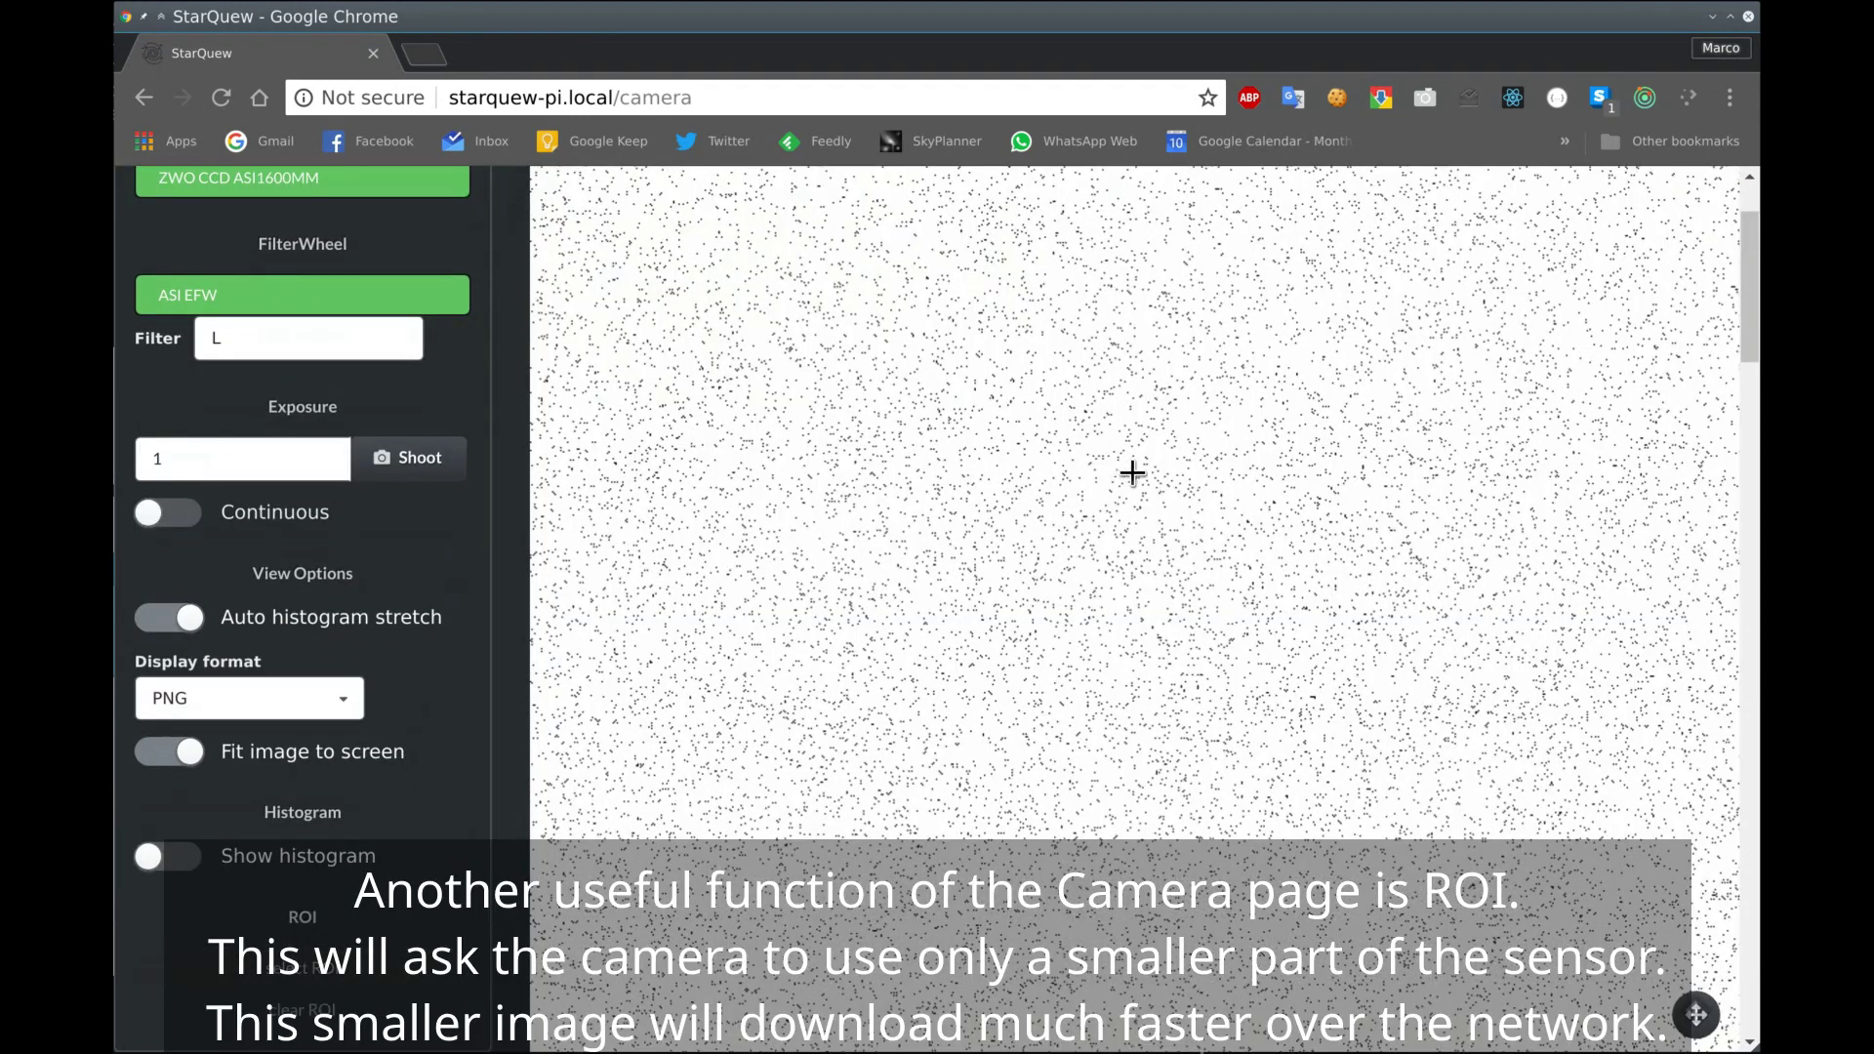
scroll(1168, 504, down, 8)
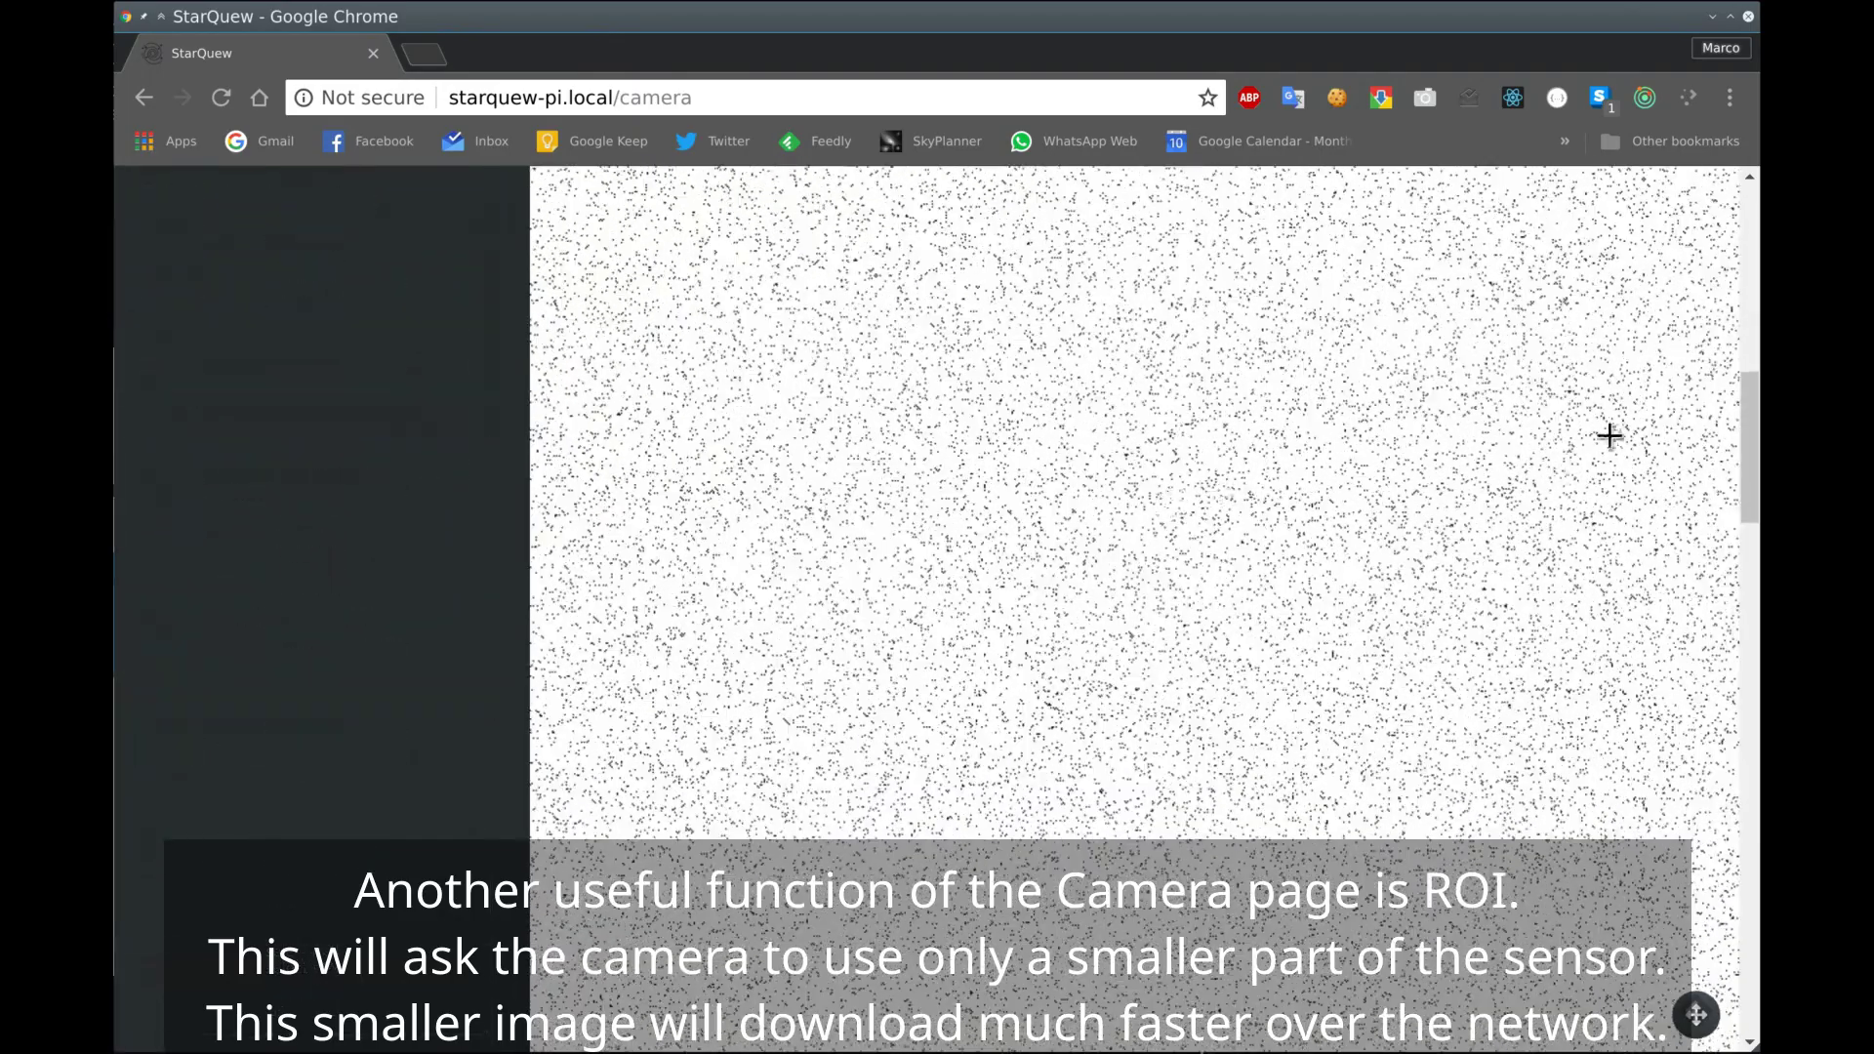
drag(1746, 448, 1747, 976)
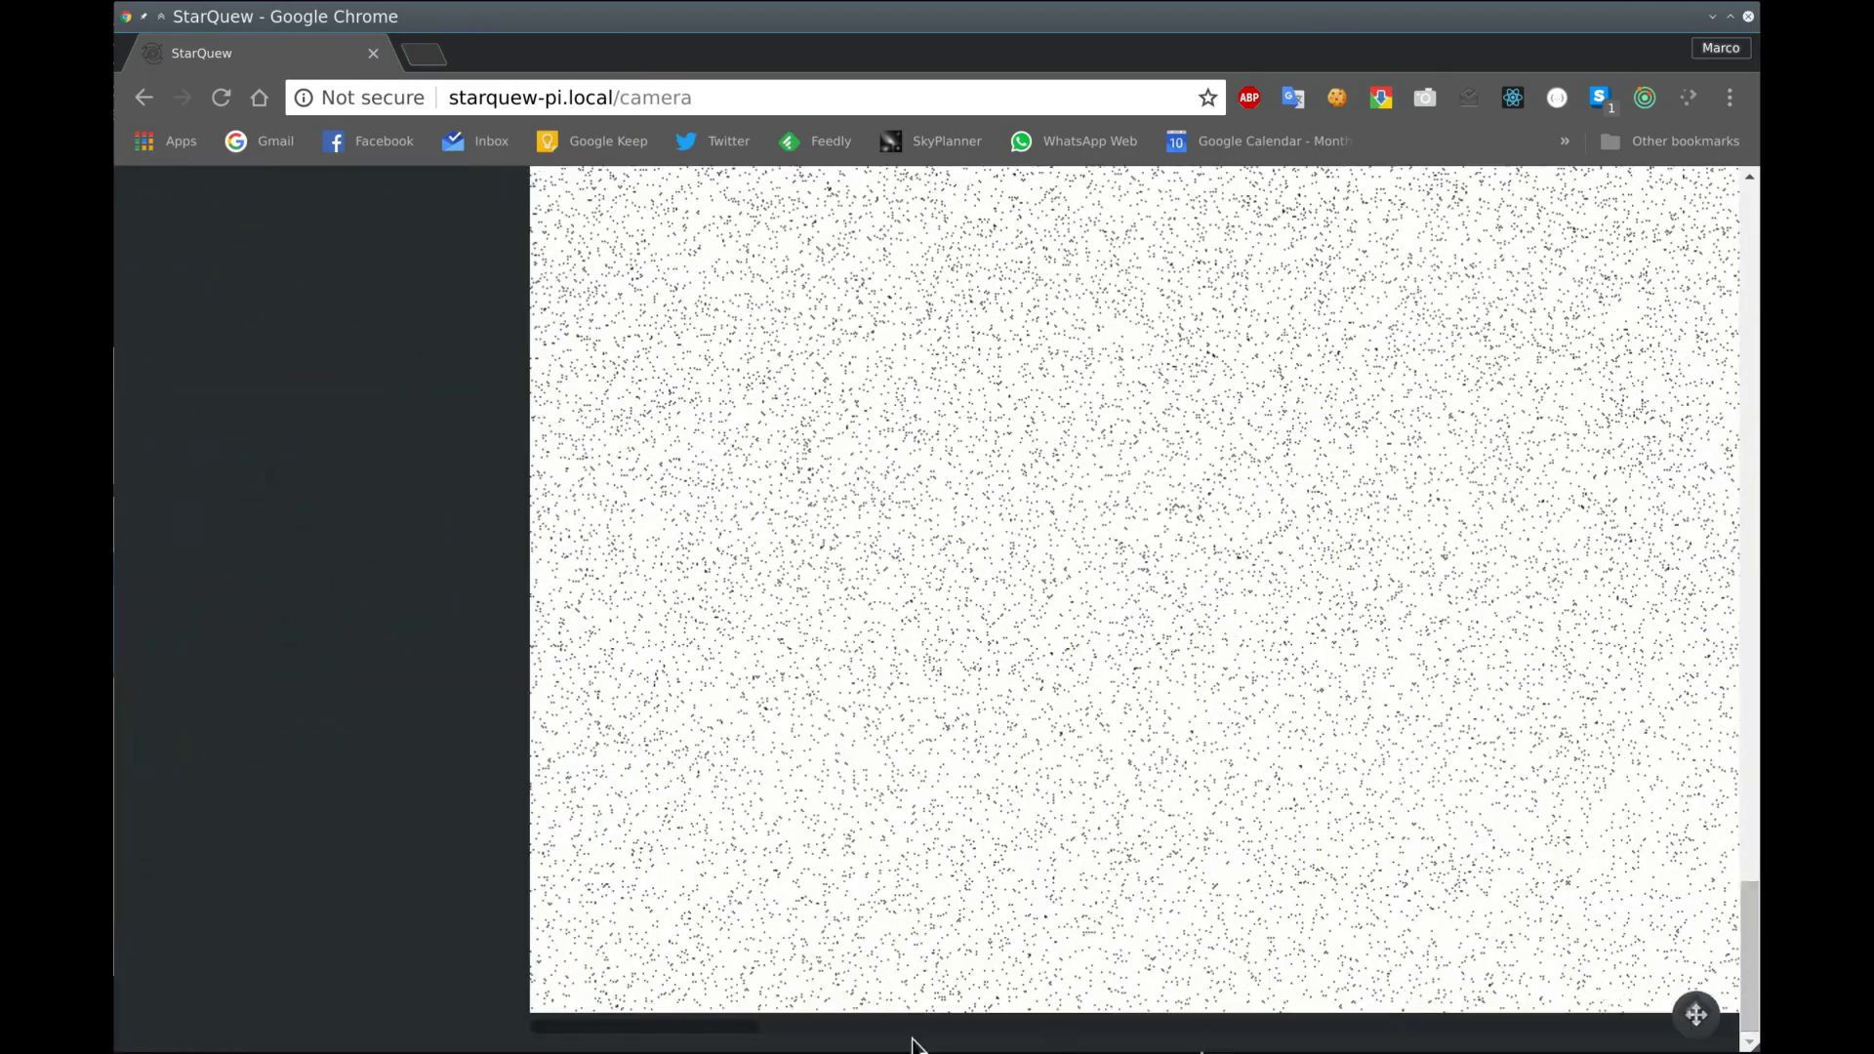
drag(680, 1026, 1346, 958)
scroll(1330, 758, up, 5)
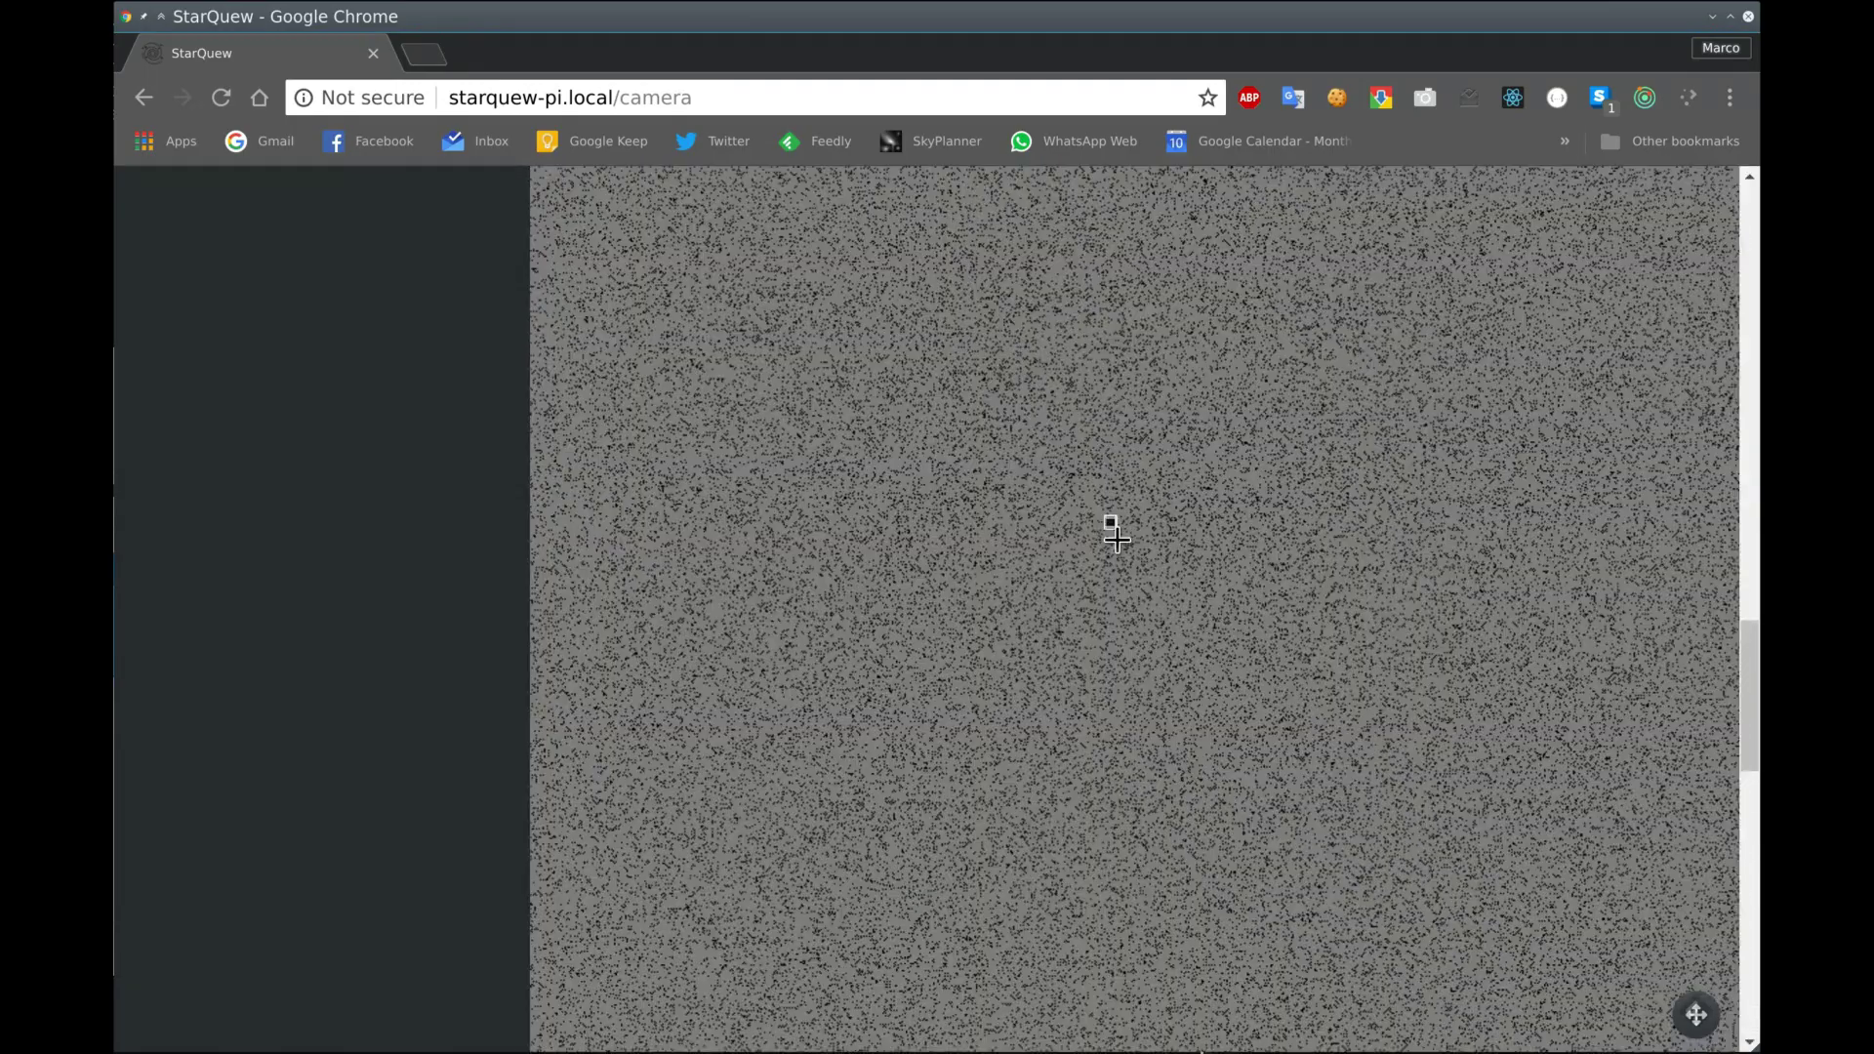
drag(1109, 524, 1335, 672)
drag(1747, 677, 1746, 241)
Shoot a 1-second preview limited to the selected ROI and look over the resulting image
click(422, 603)
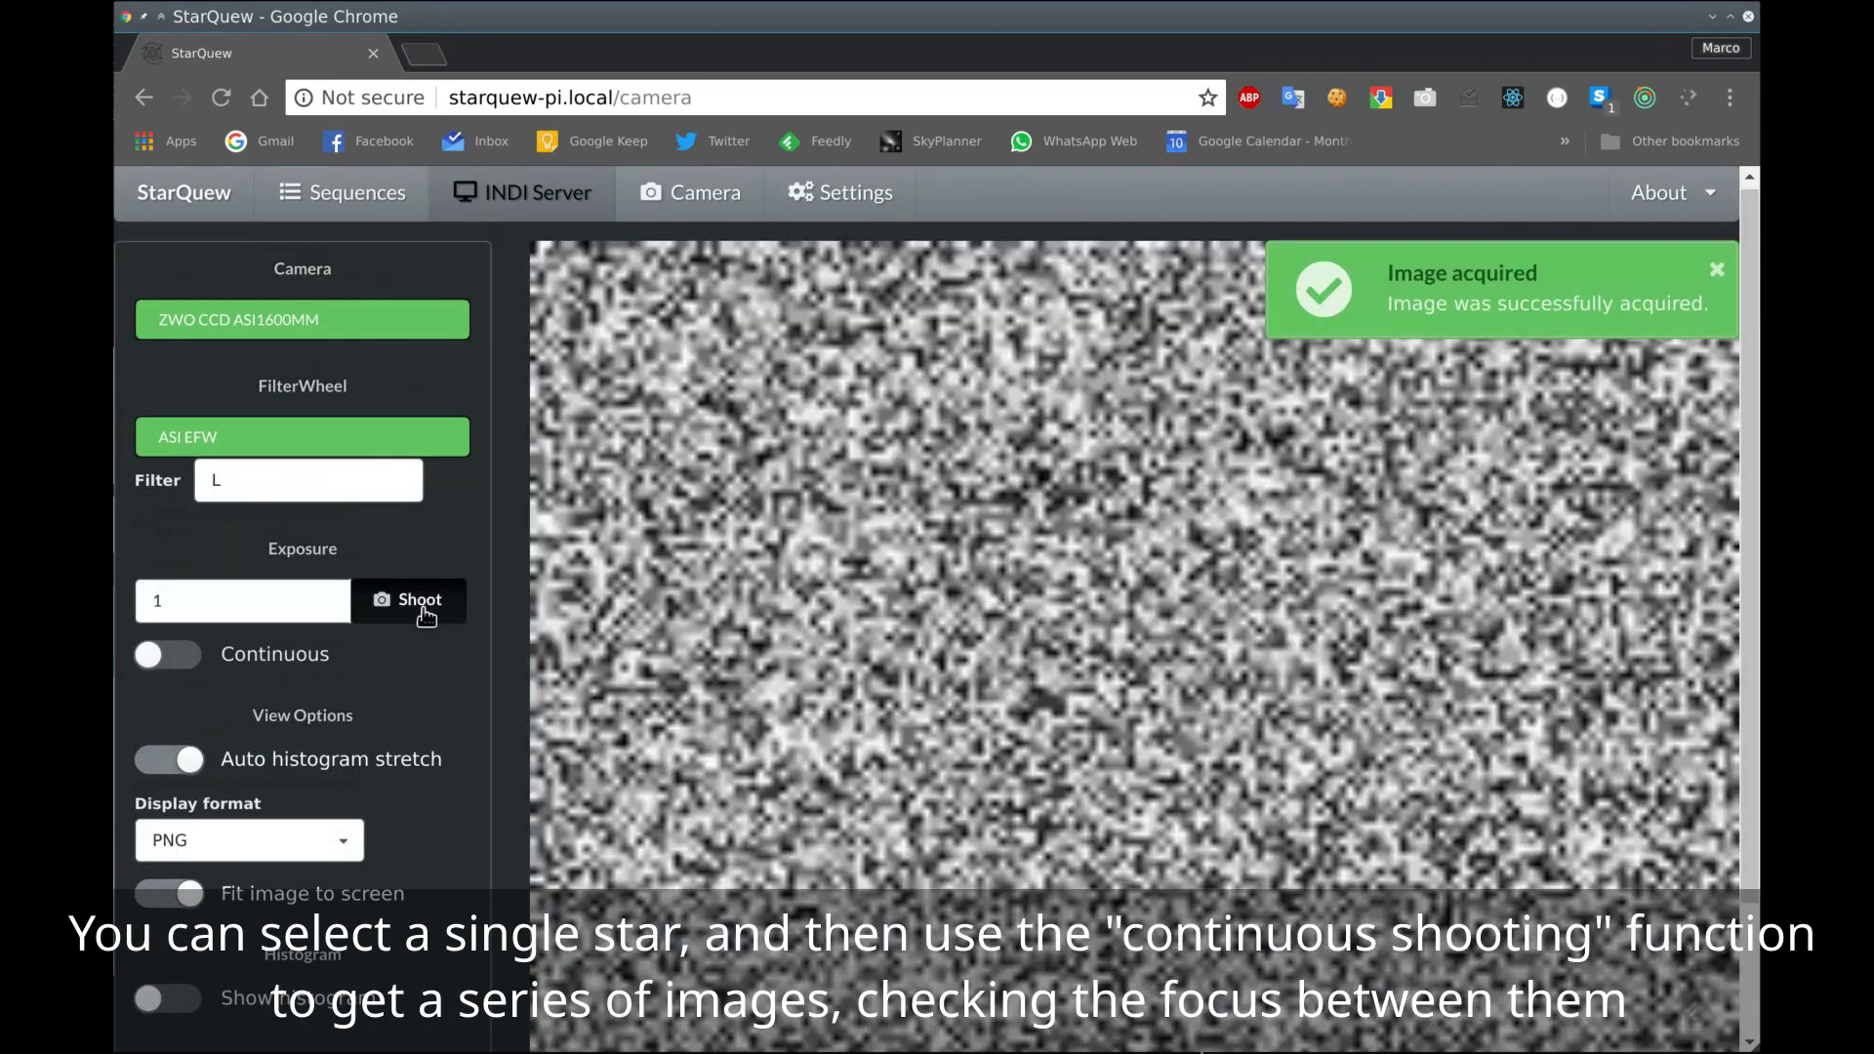
scroll(960, 564, down, 2)
scroll(960, 565, up, 2)
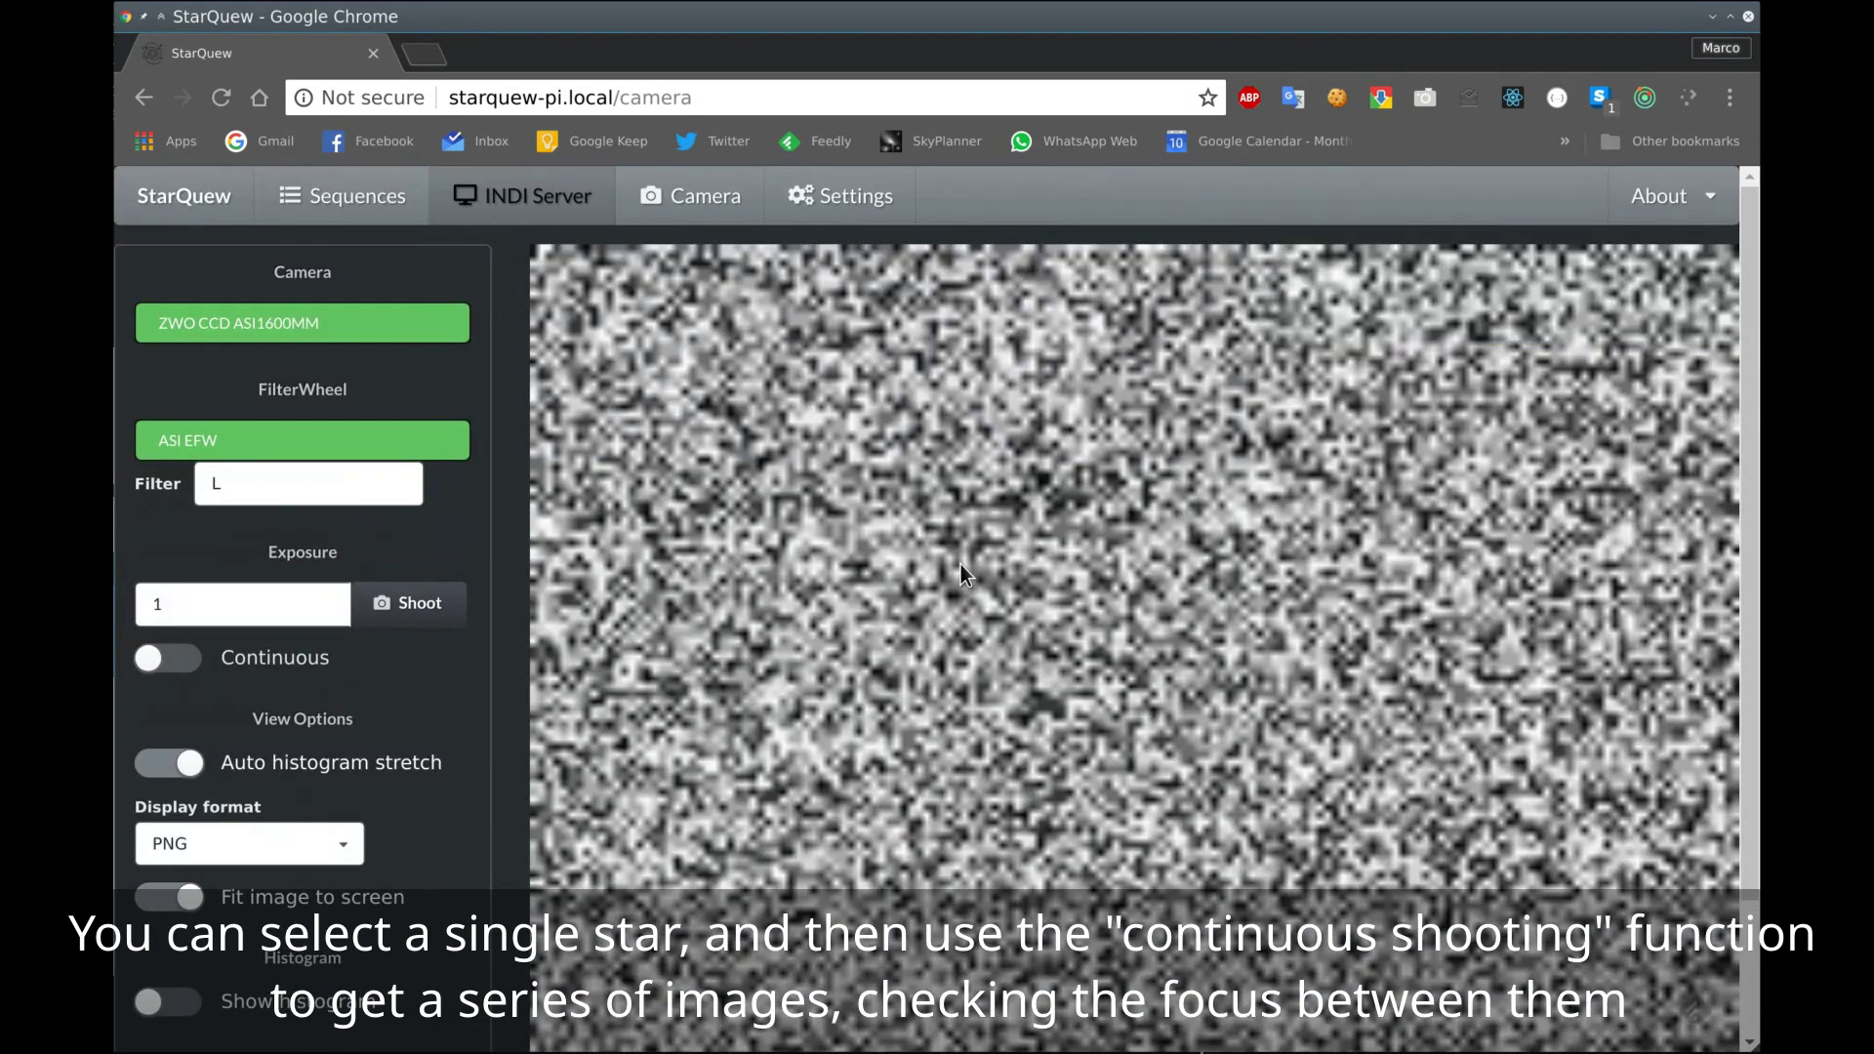
Shoot a continuous series of 1-second exposures of the ROI, and stop it by disabling continuous shooting
click(164, 658)
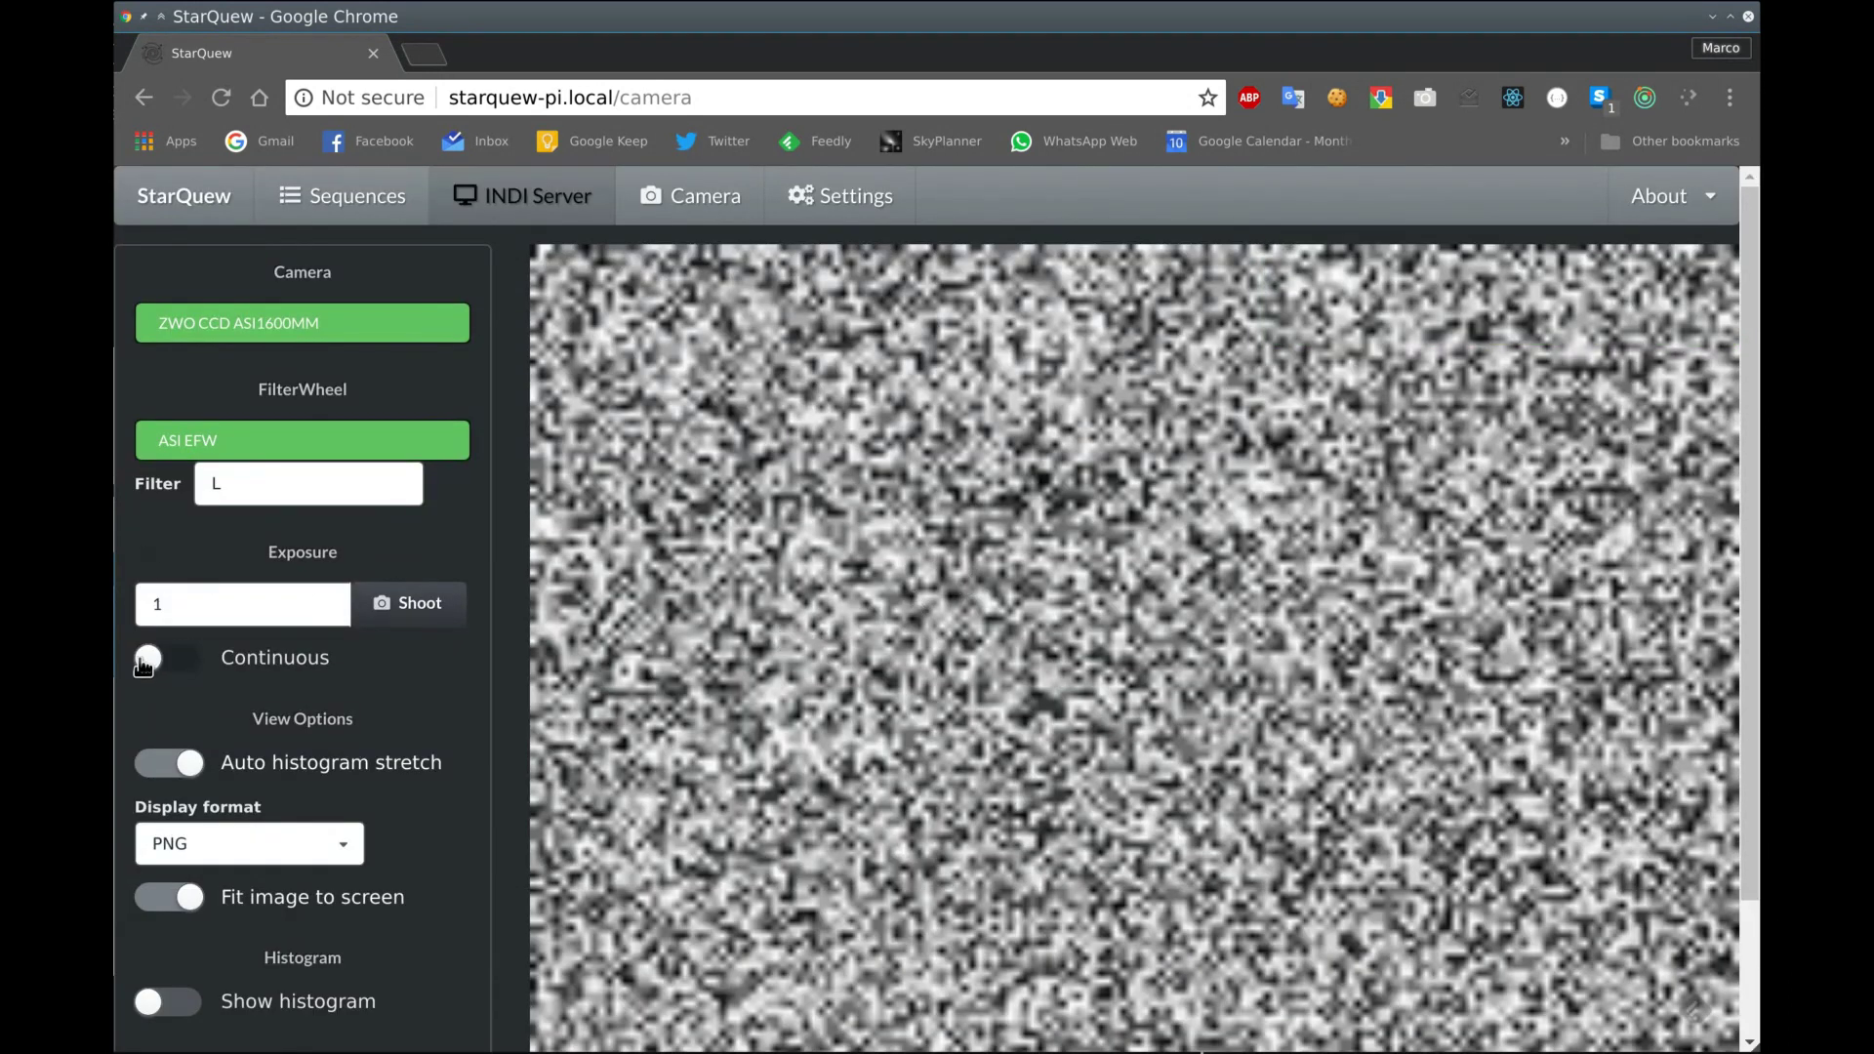
click(431, 605)
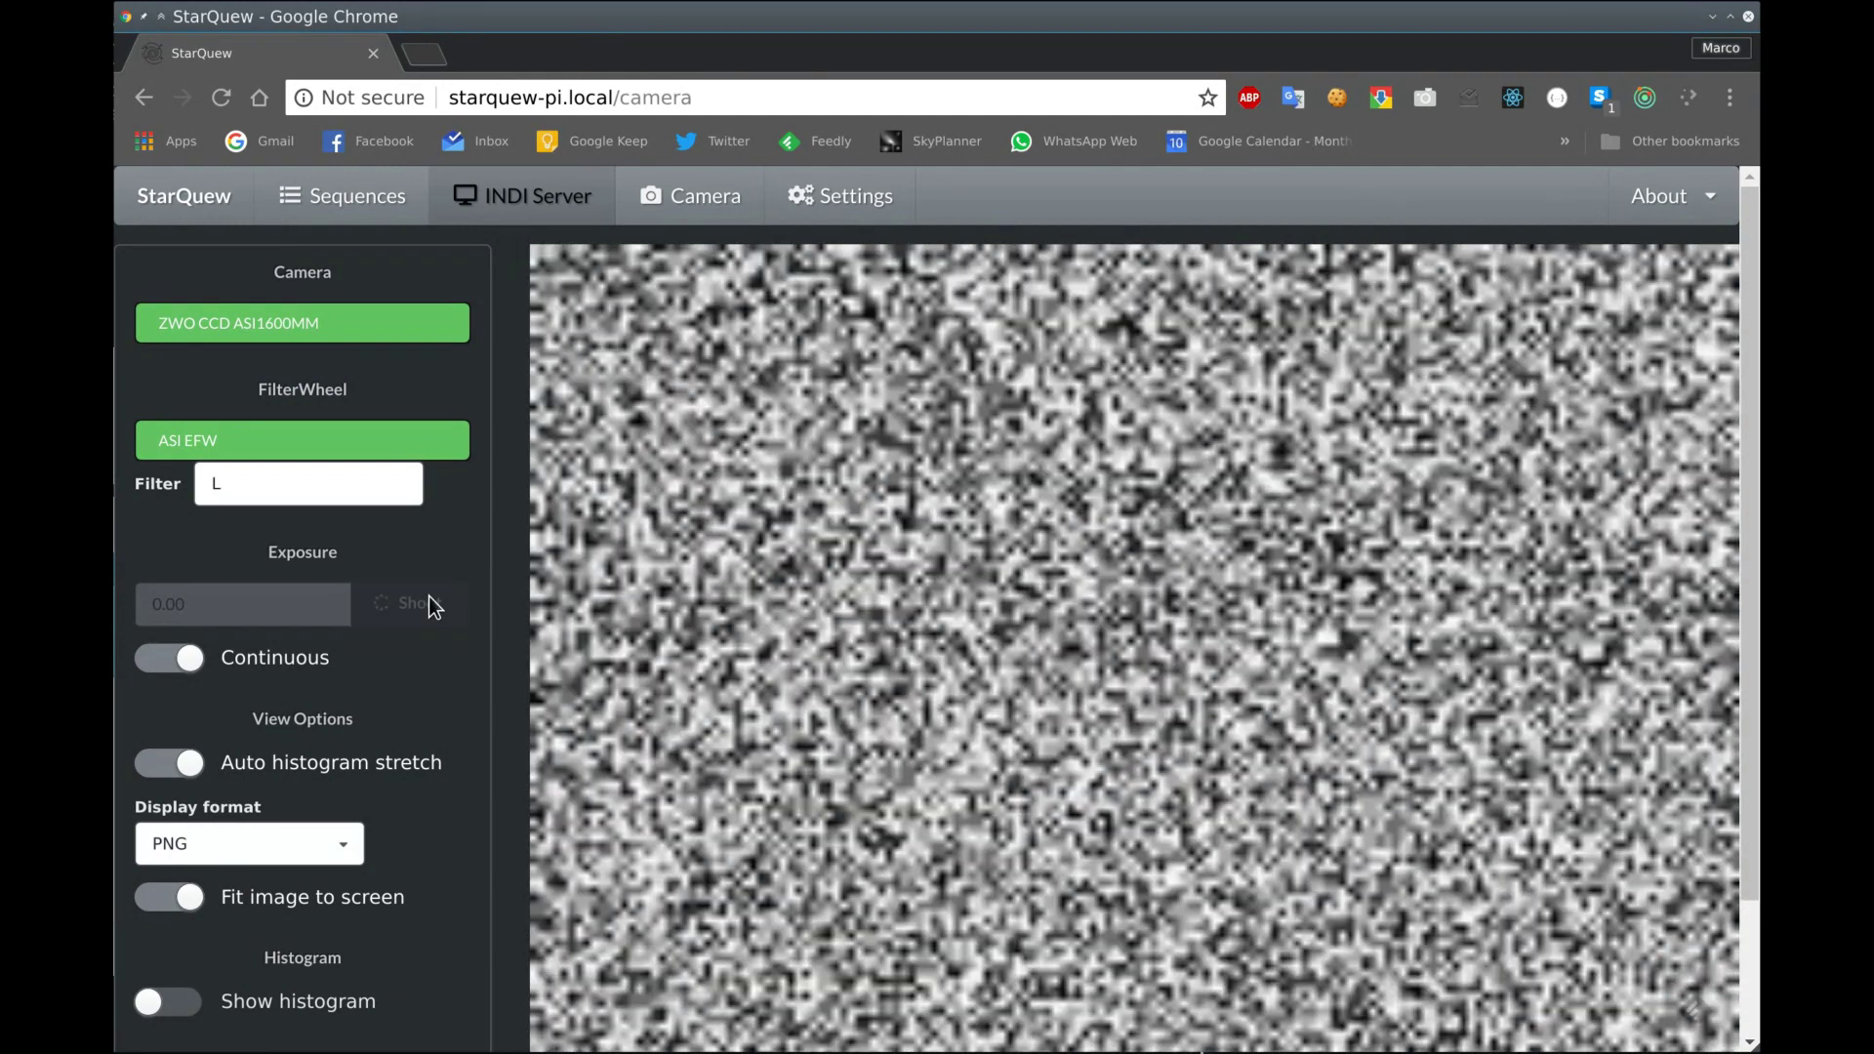
click(176, 668)
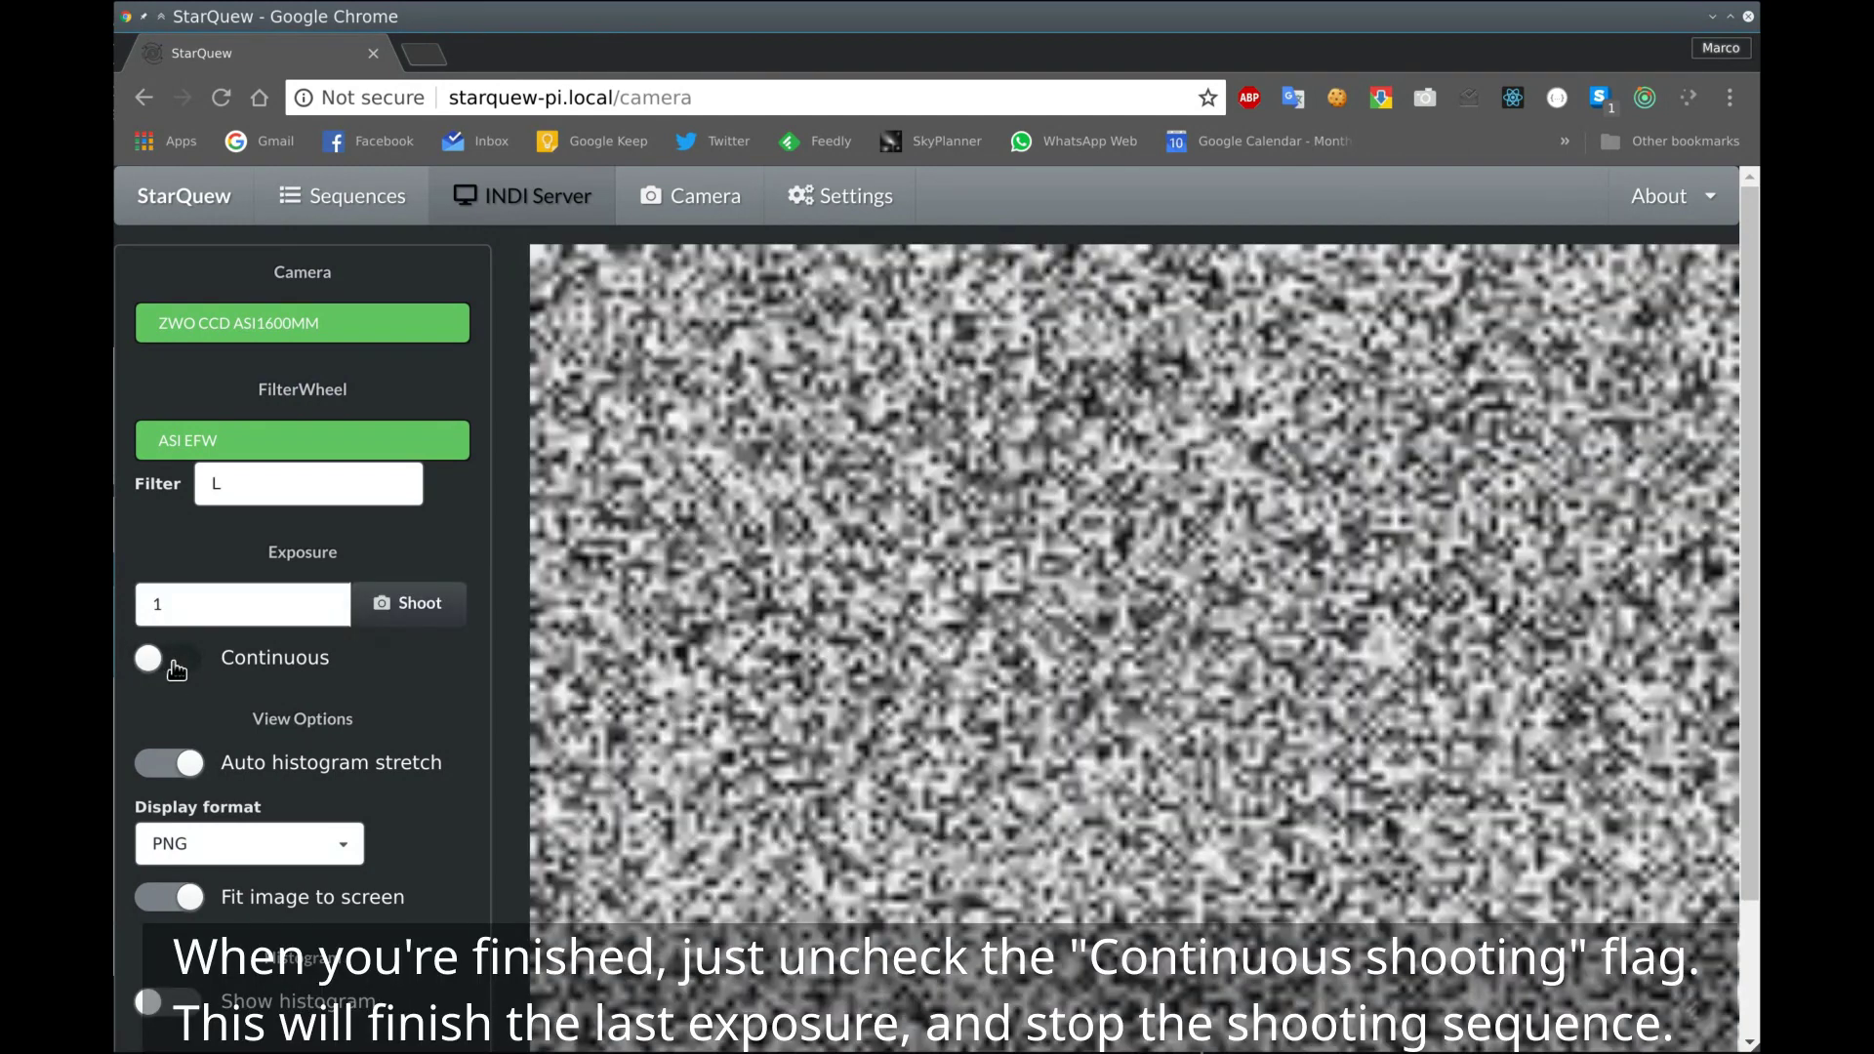
scroll(200, 659, down, 2)
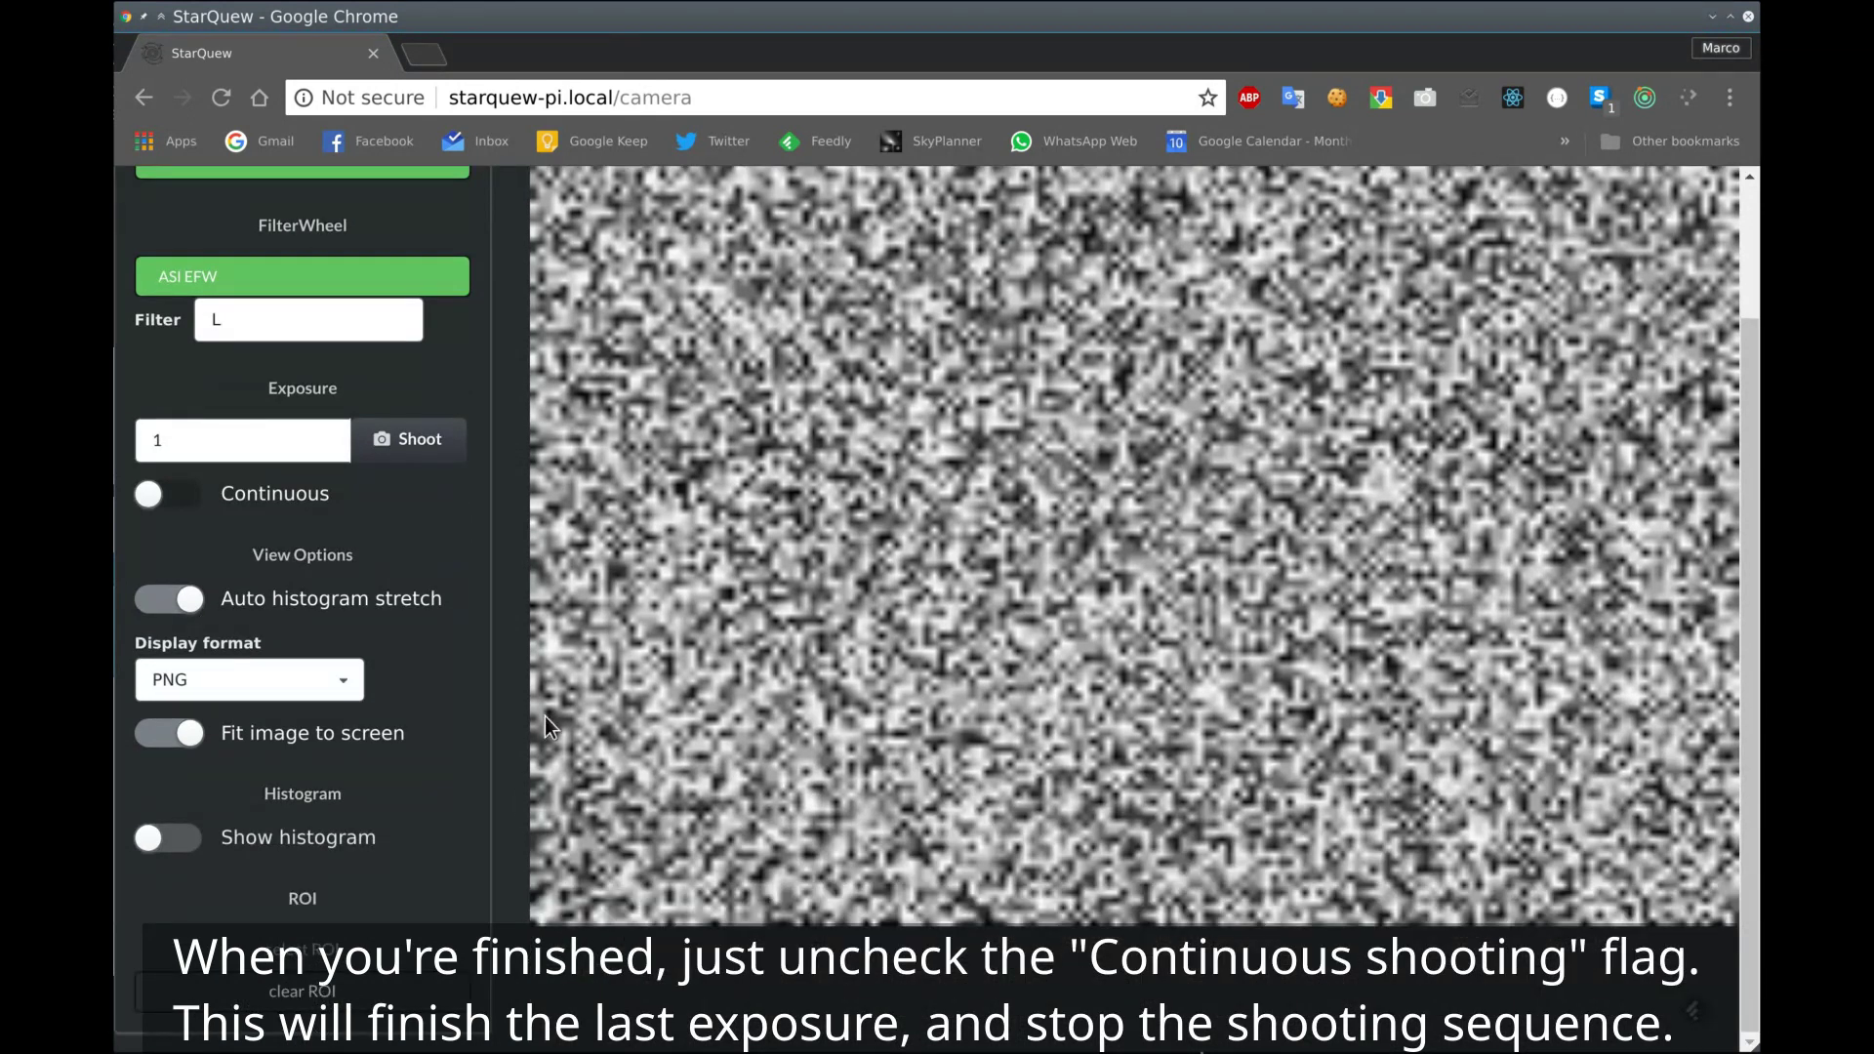
scroll(1029, 411, up, 3)
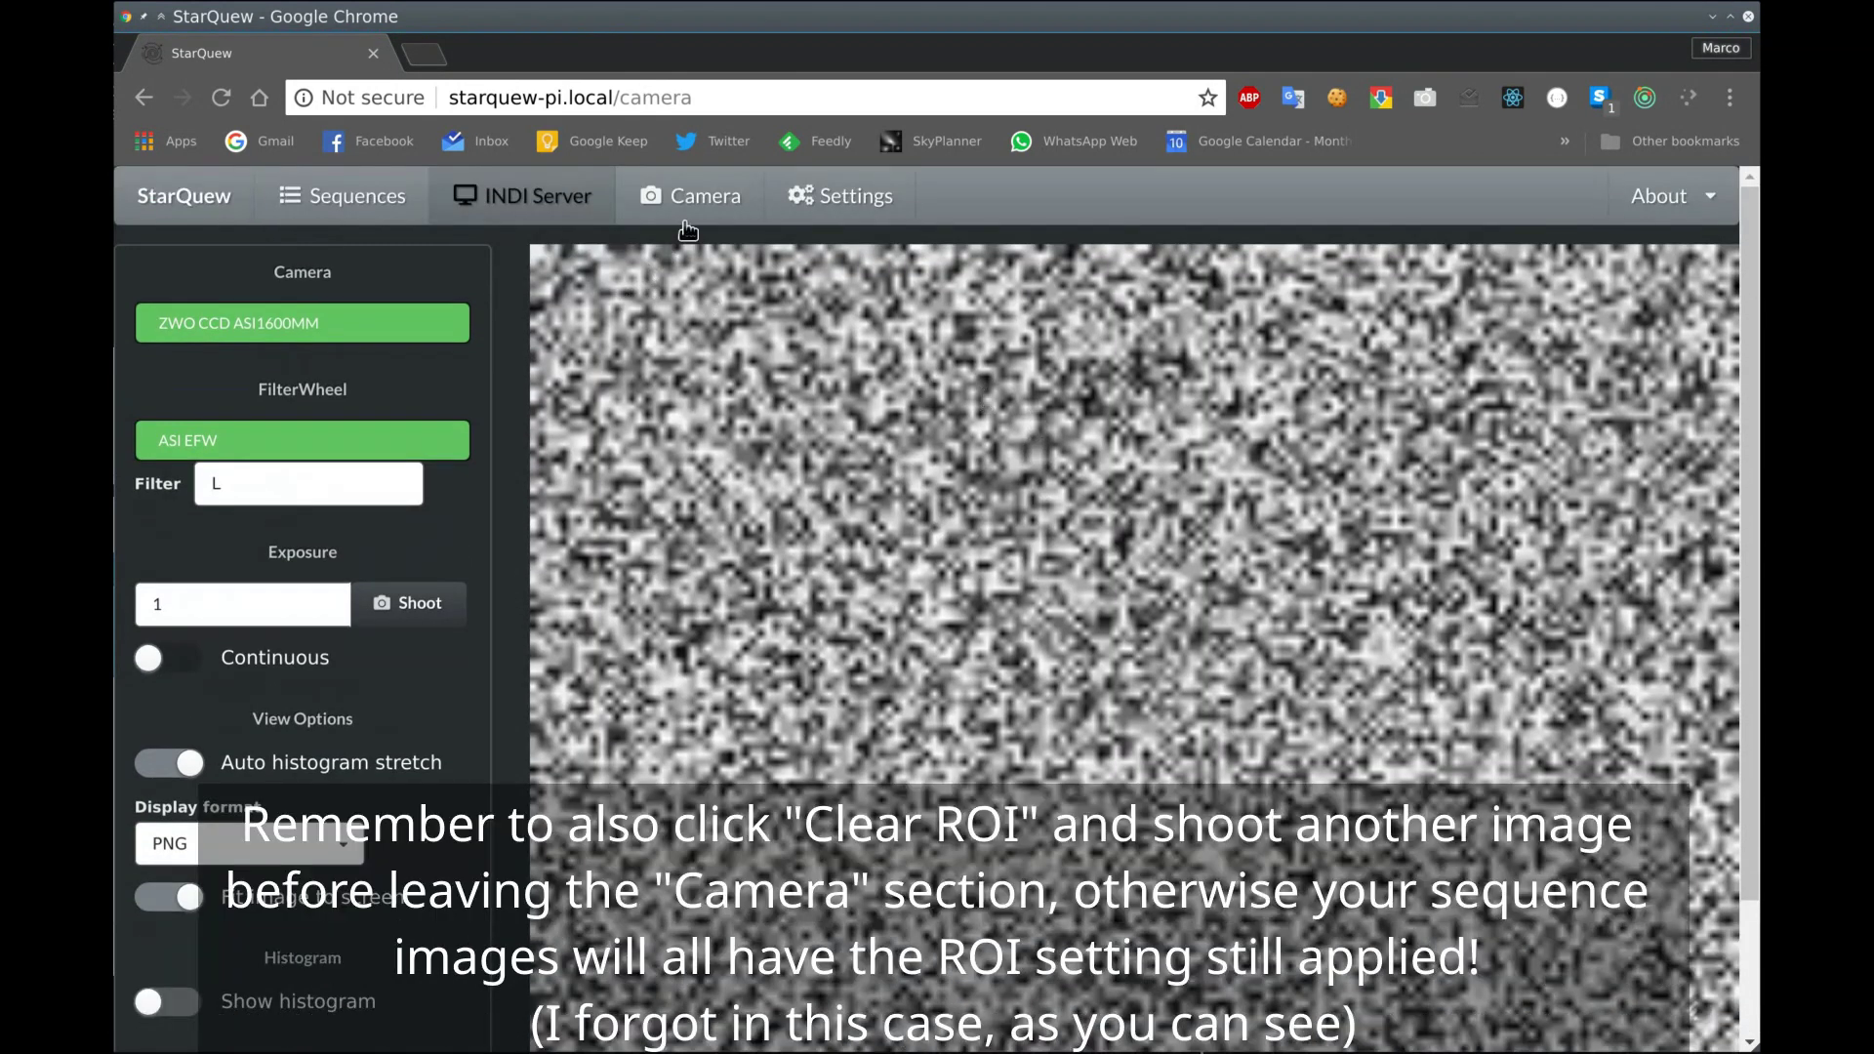
In Settings, browse for the sequences data directory and create the missing /home/pi/StarQuew-Data/Sequences directory
click(839, 203)
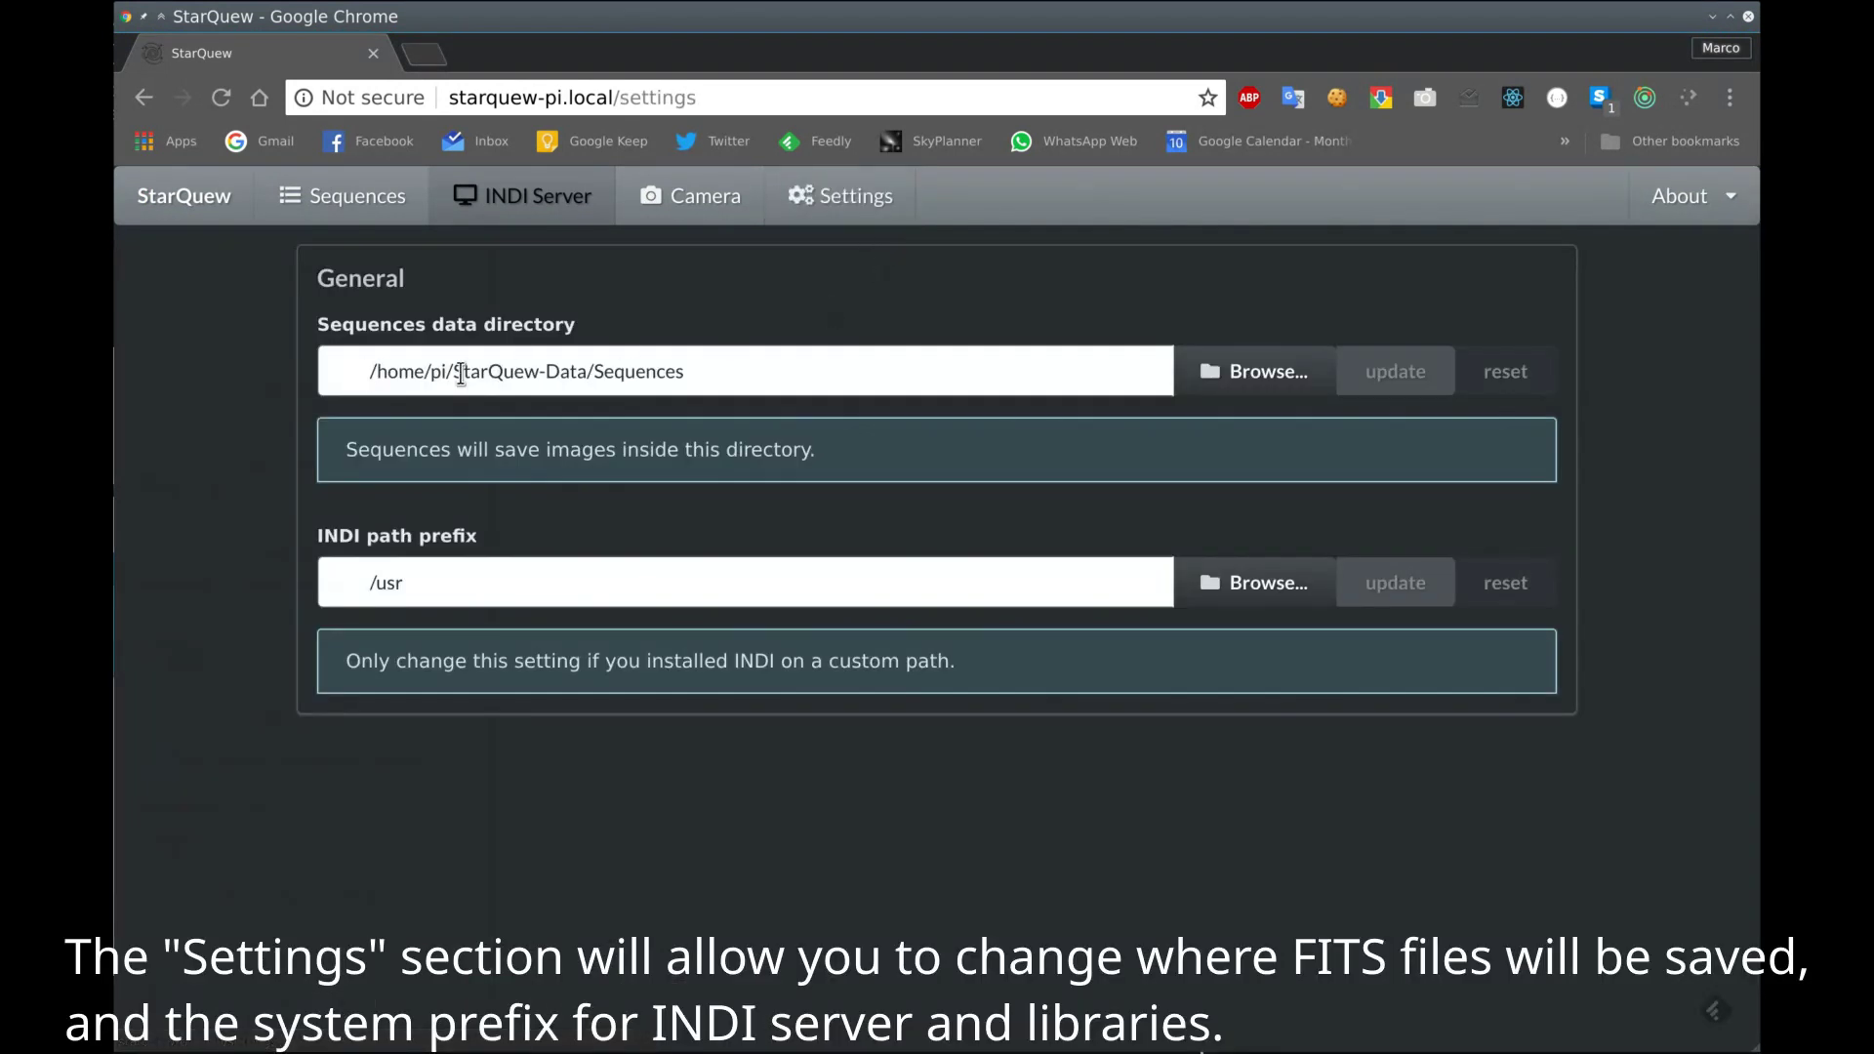
click(1231, 382)
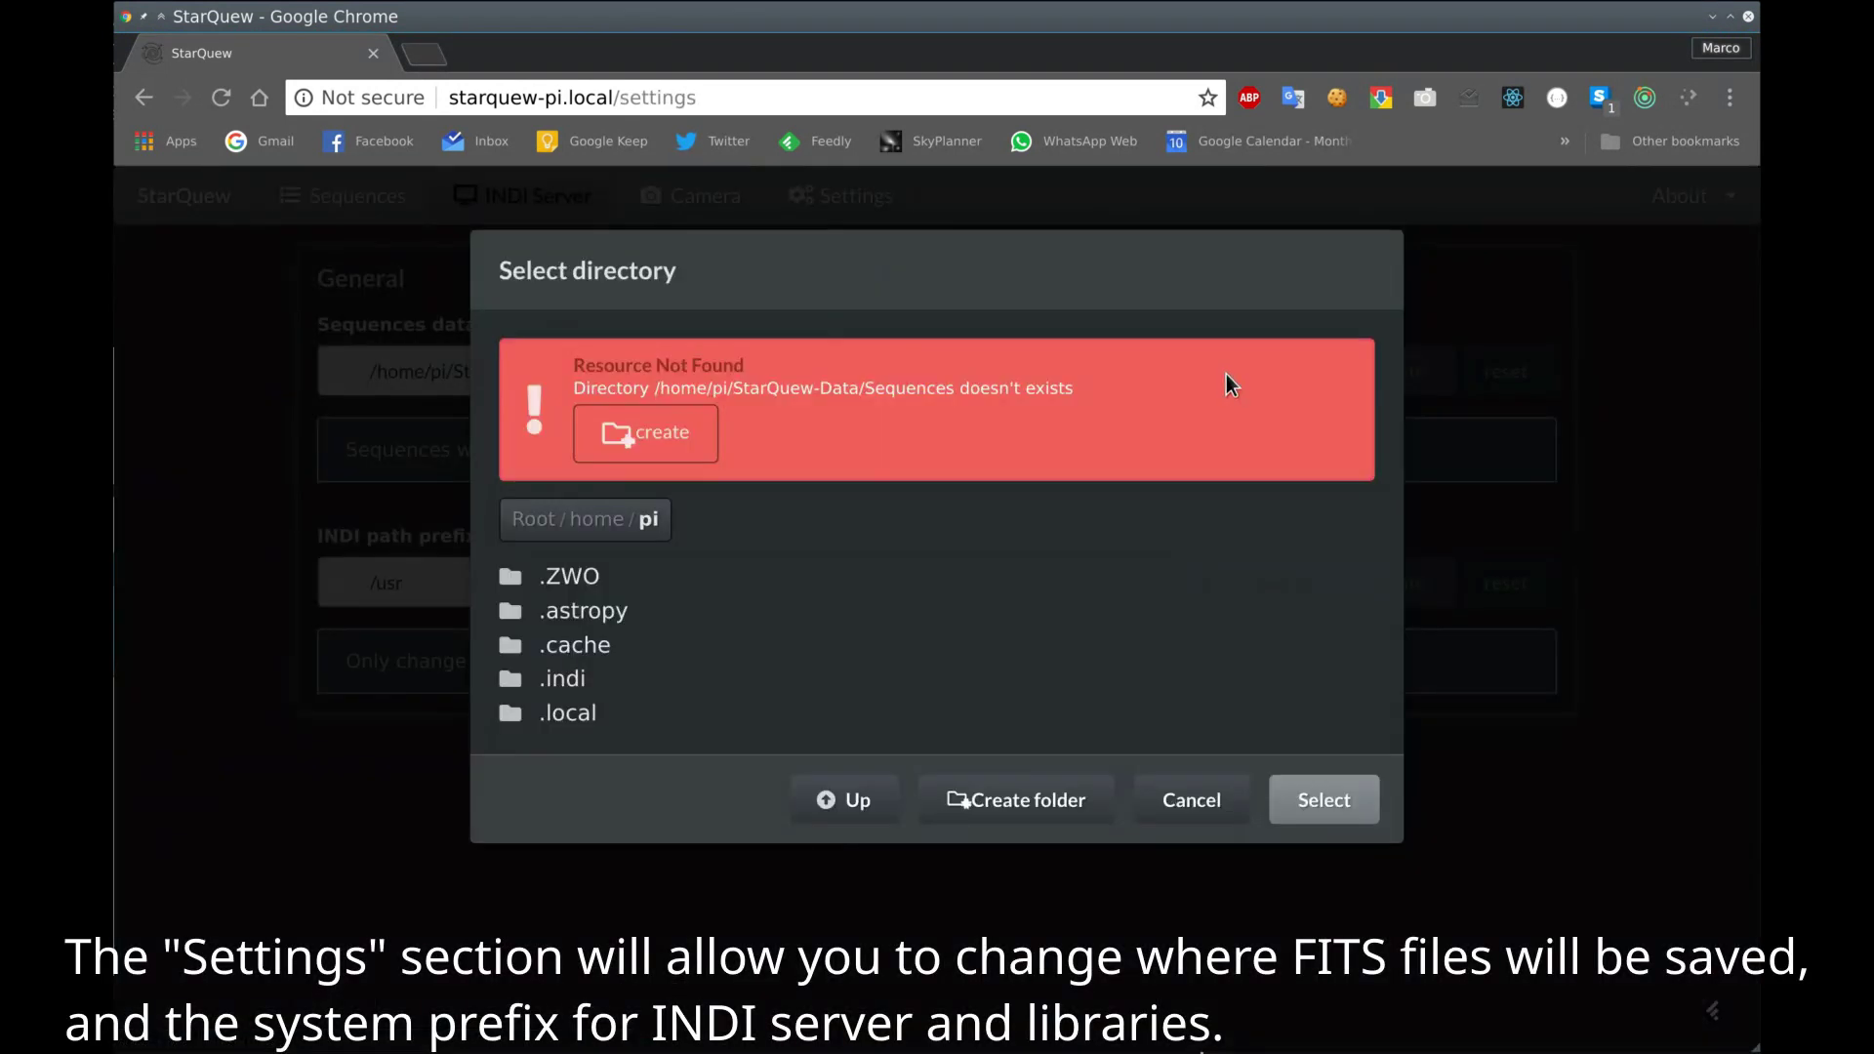
click(645, 438)
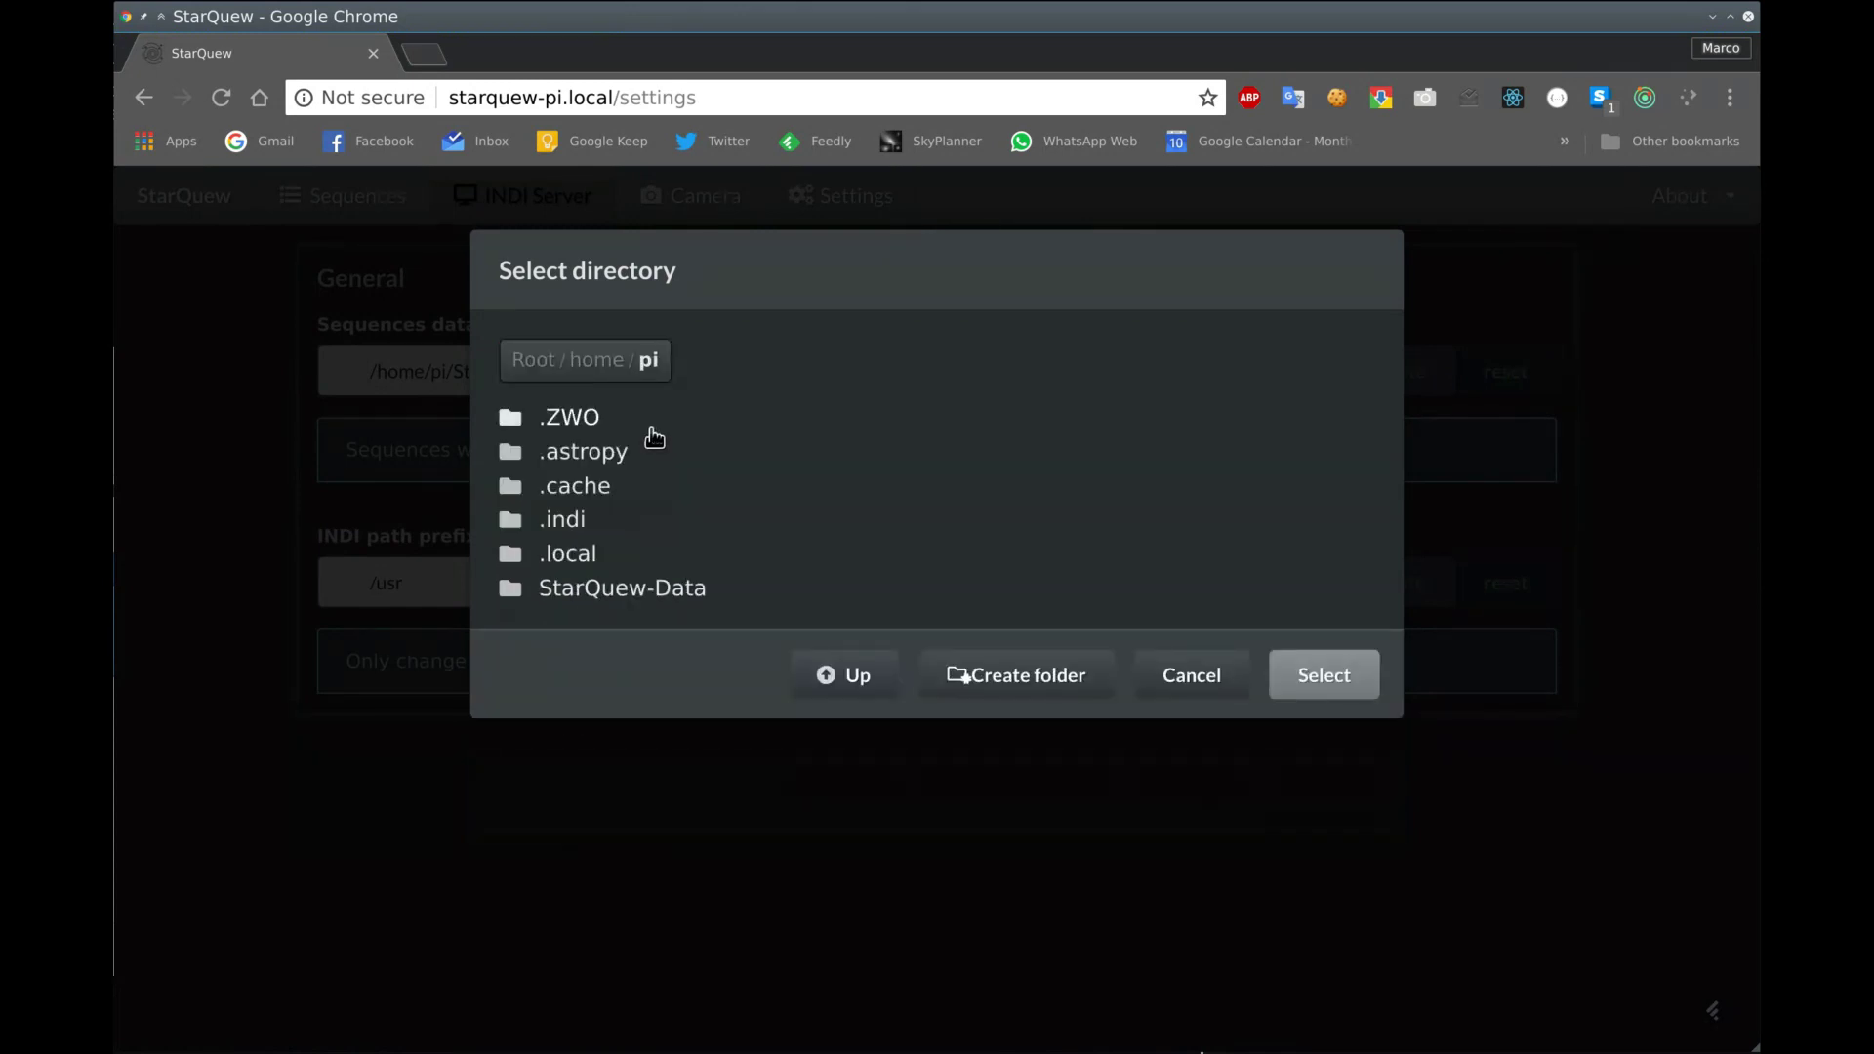
Create a folder named Sequences Output Directory inside StarQuew-Data and select it as the sequences data directory
click(605, 585)
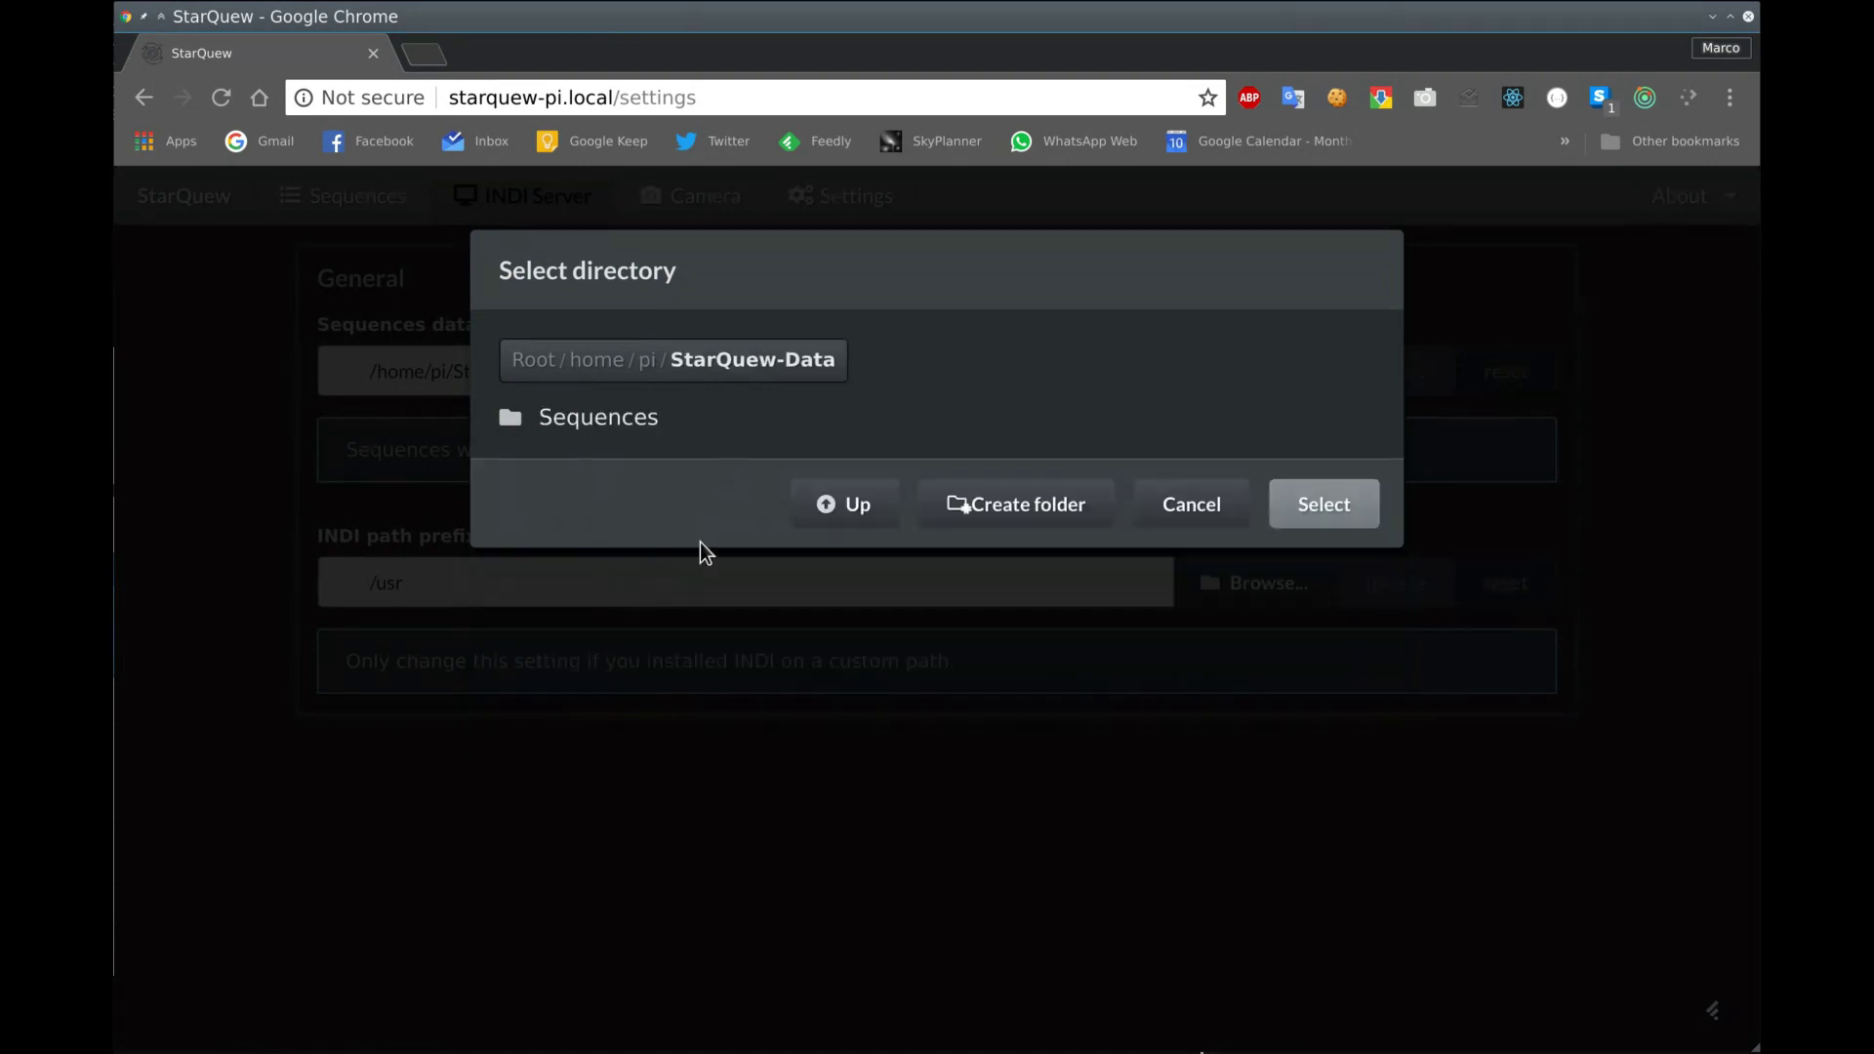
click(976, 507)
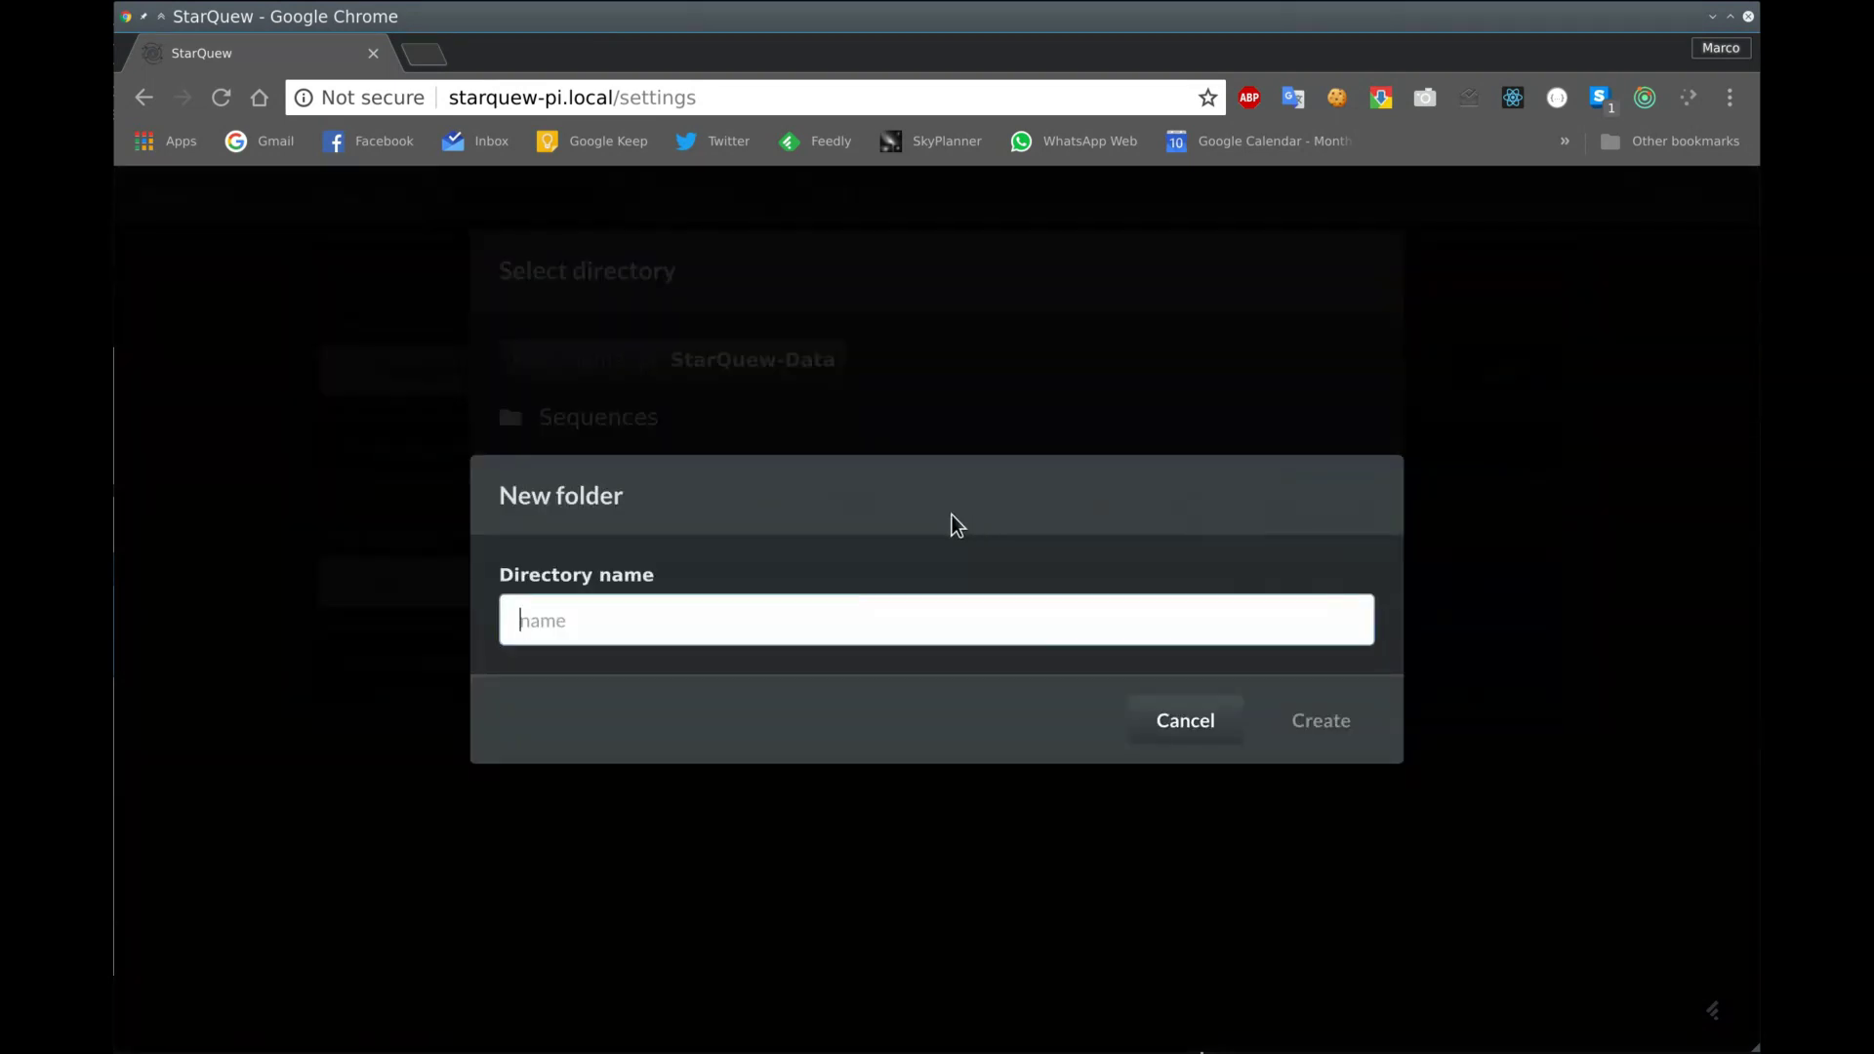
text(Sequences Output Directory)
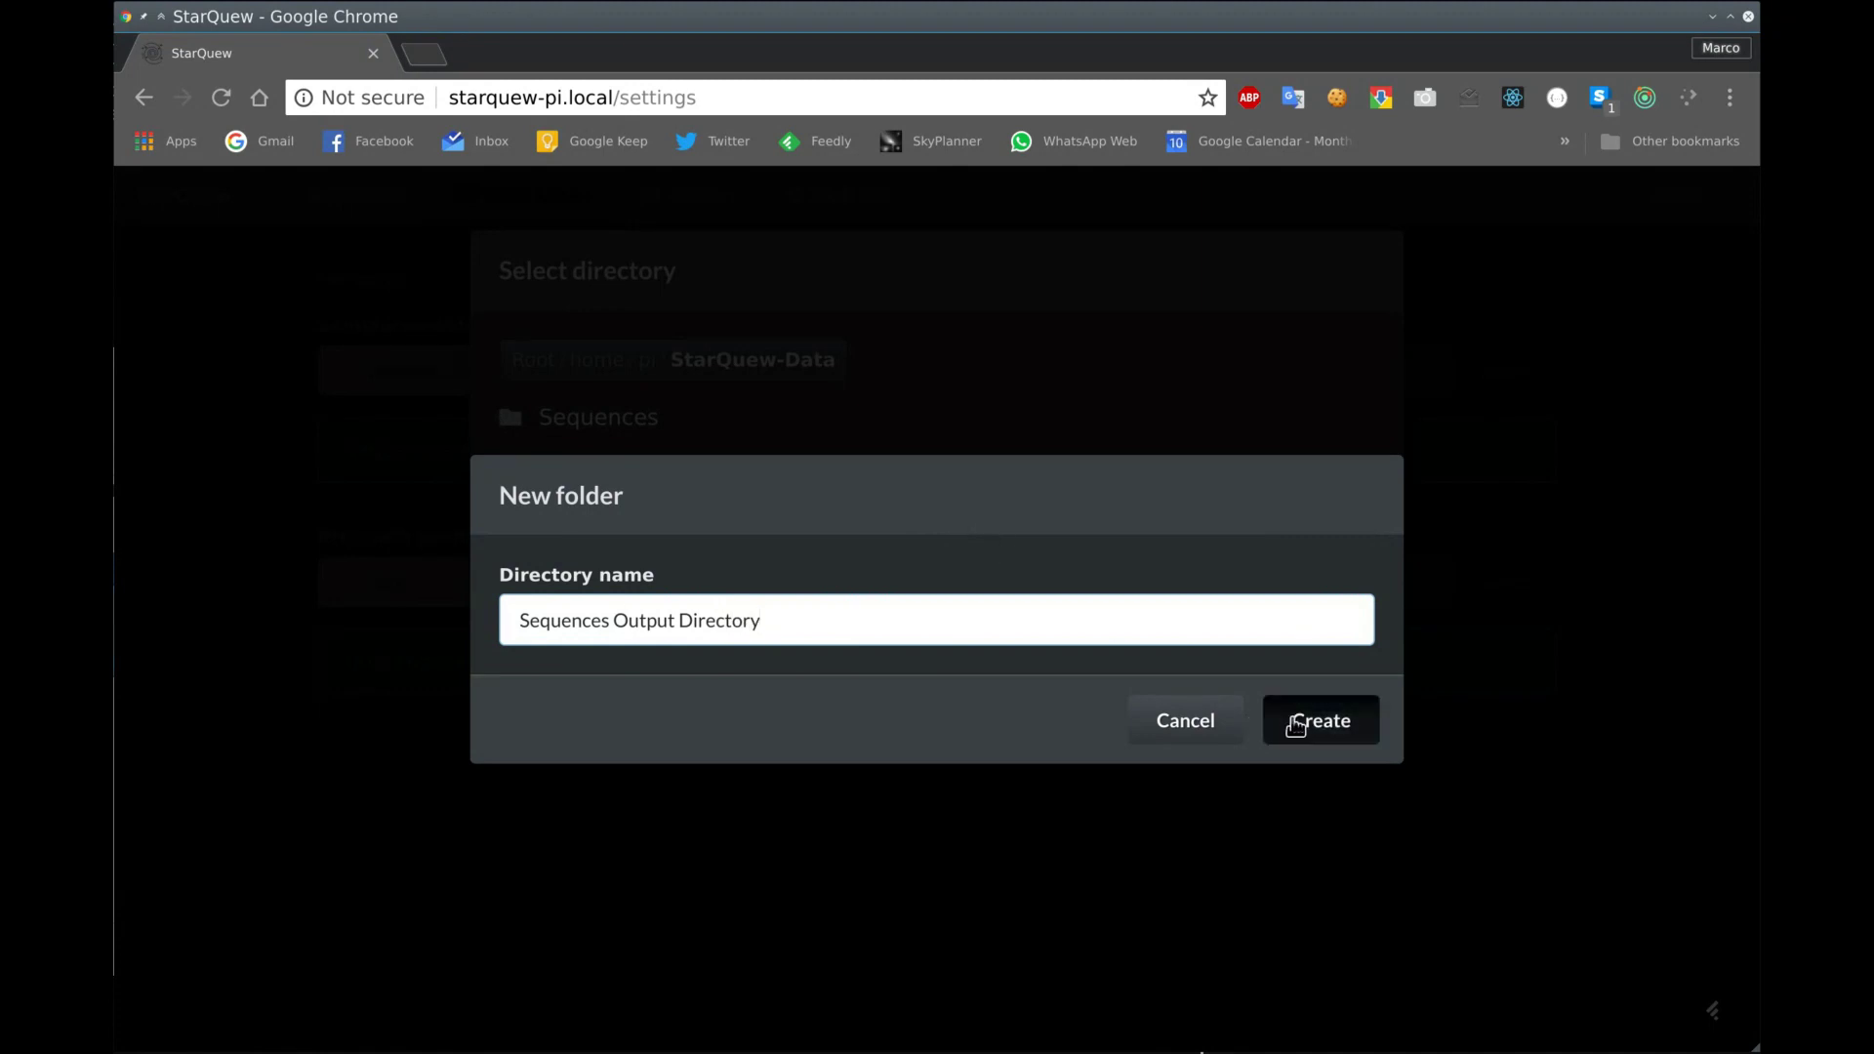
click(1295, 725)
click(716, 454)
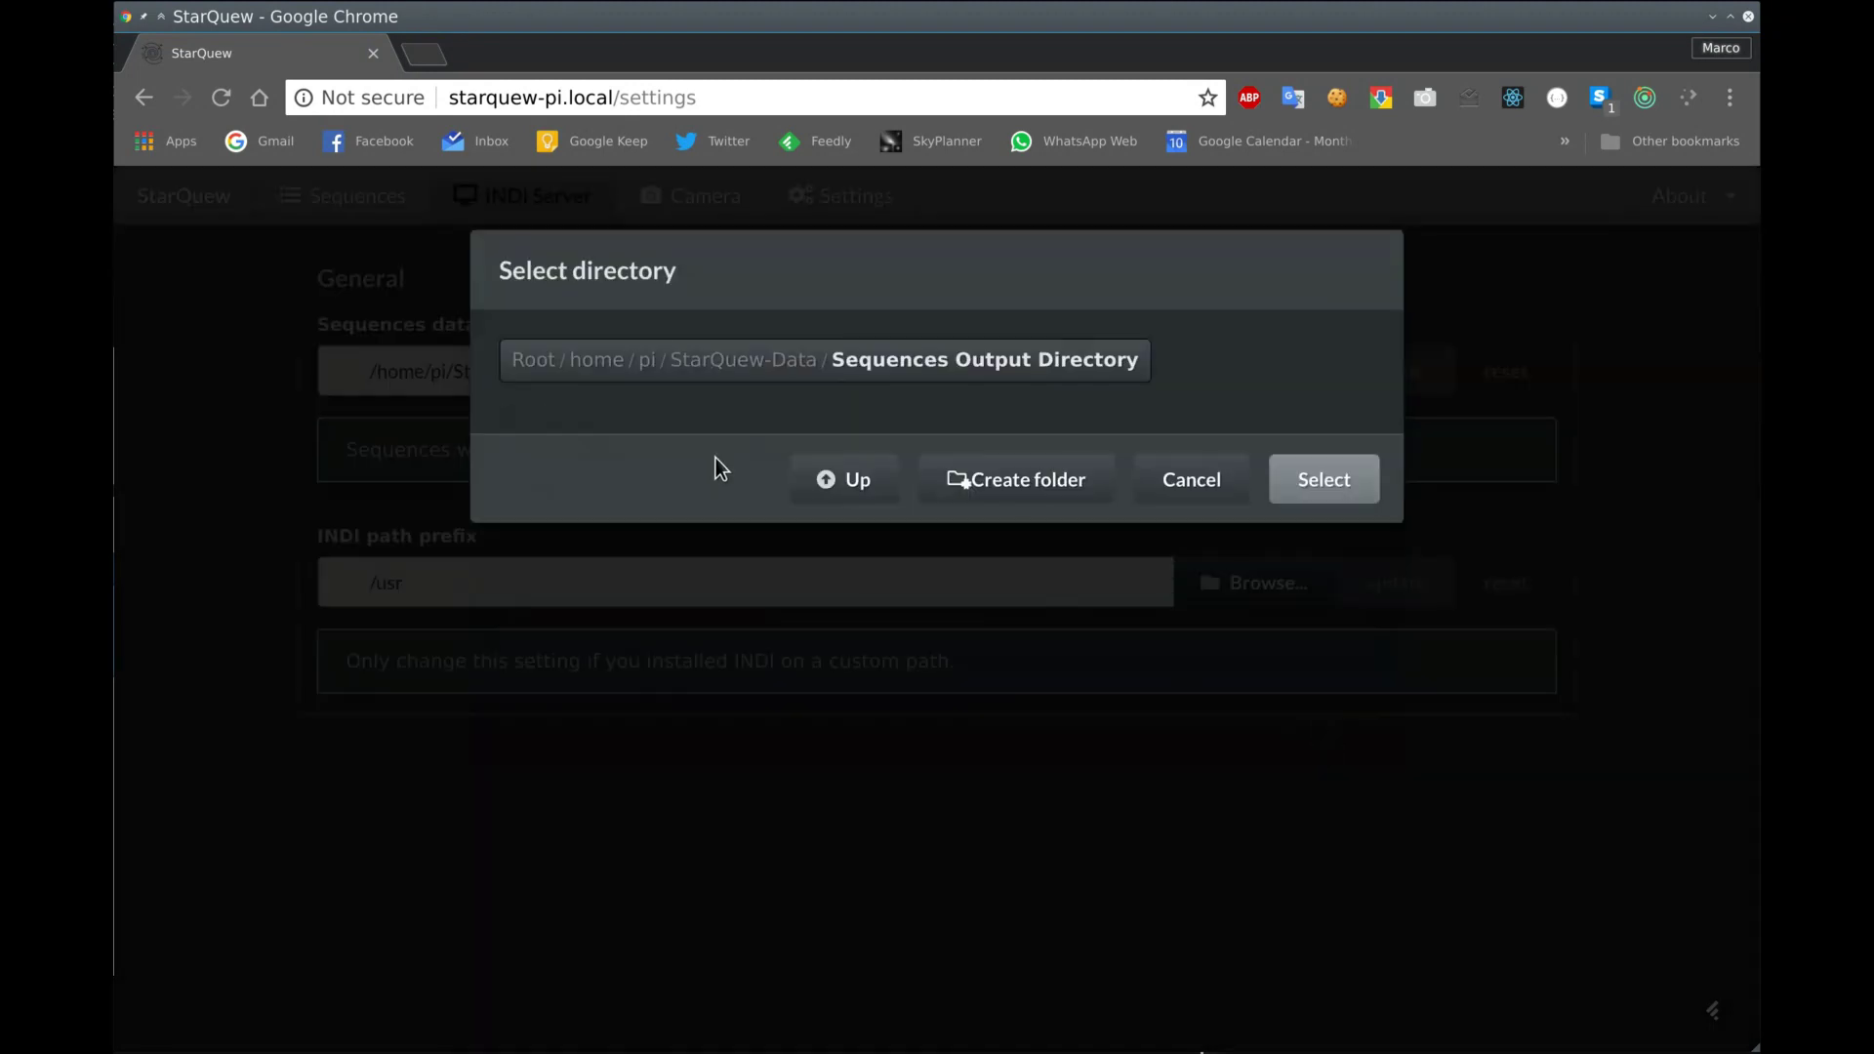
click(1320, 481)
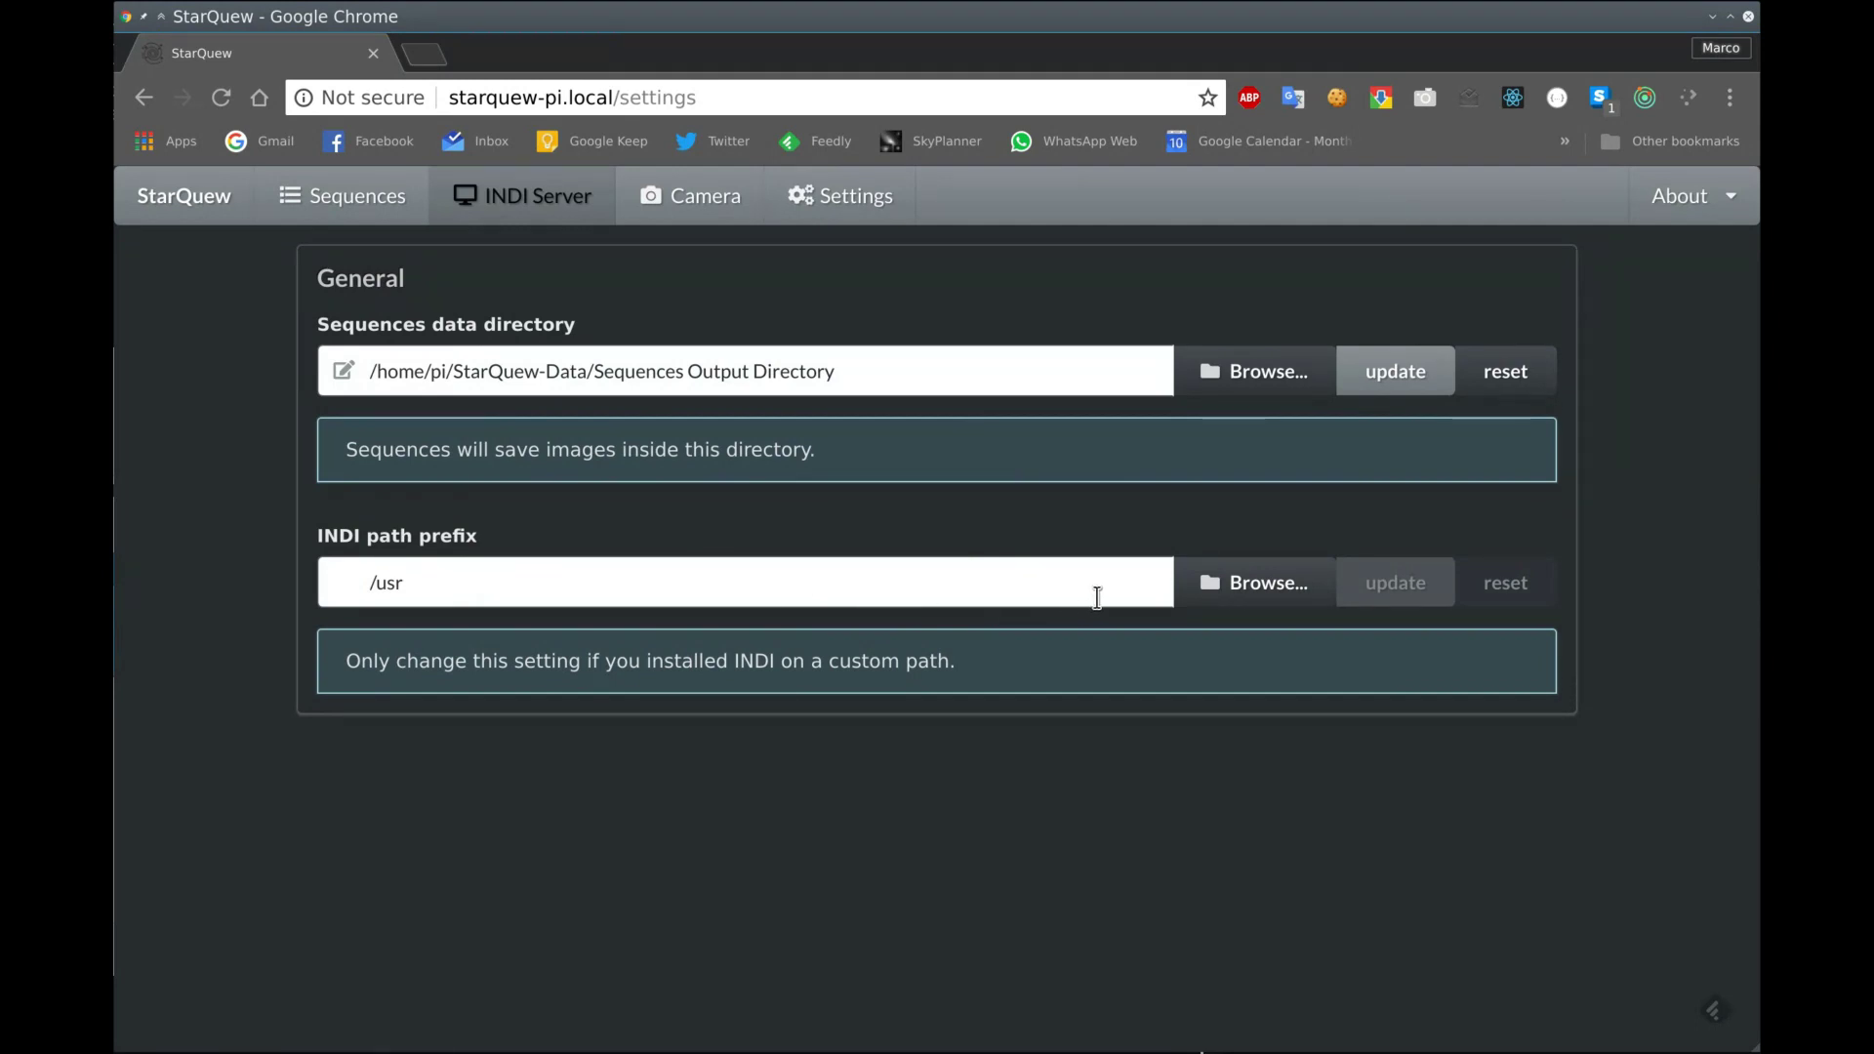
In the Sequences section, start a new sequence with the name and directory Test sequence
click(404, 201)
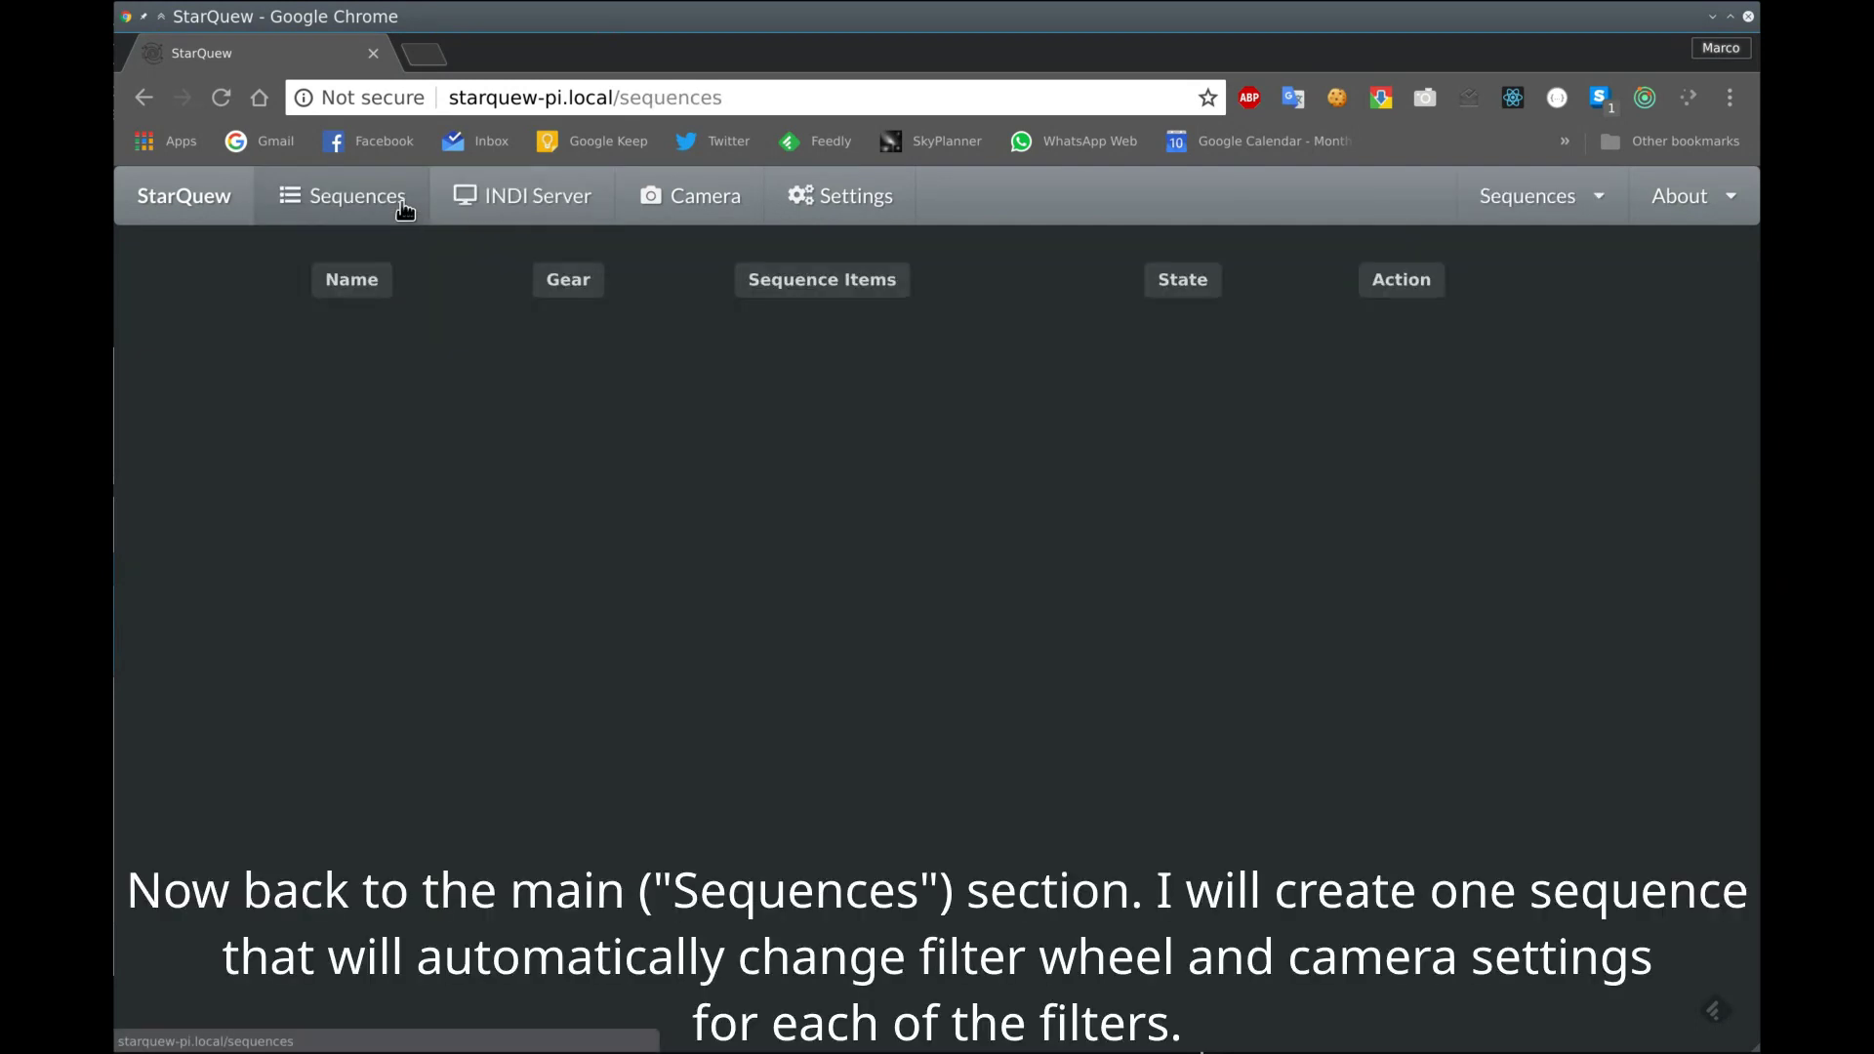
click(1589, 207)
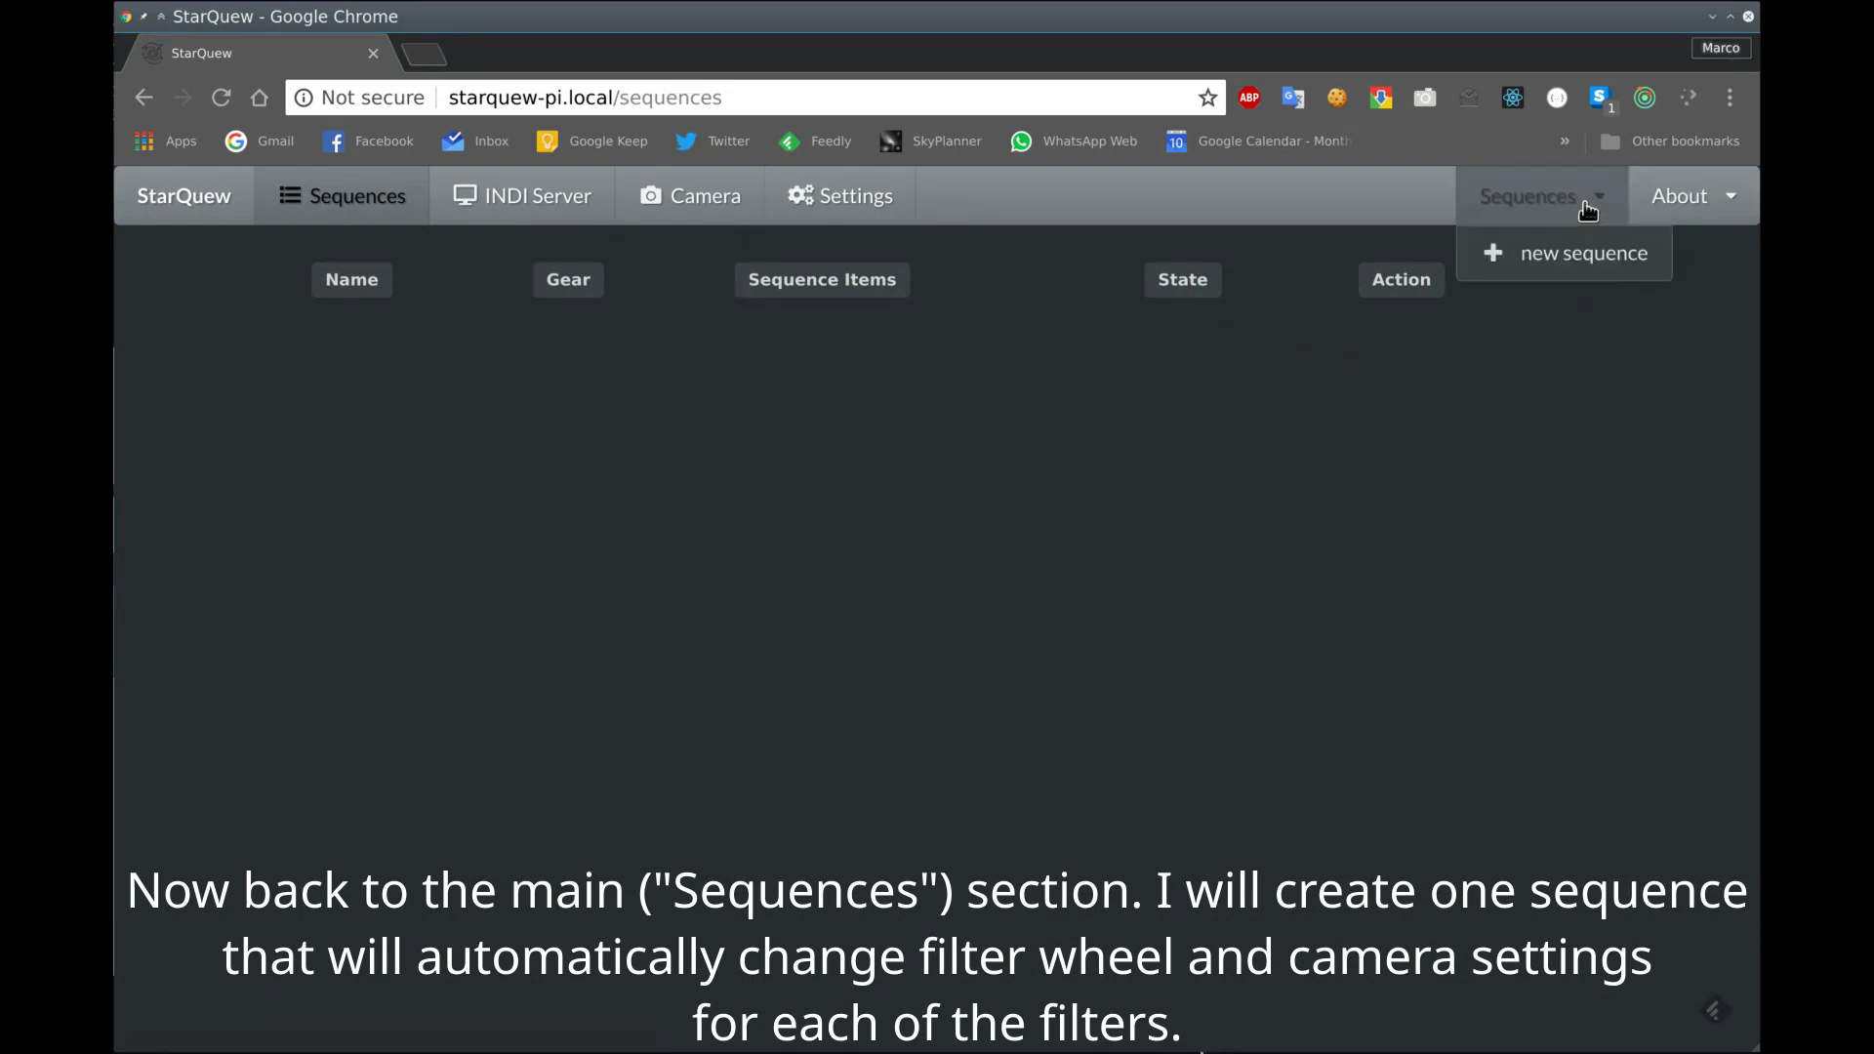
click(1581, 250)
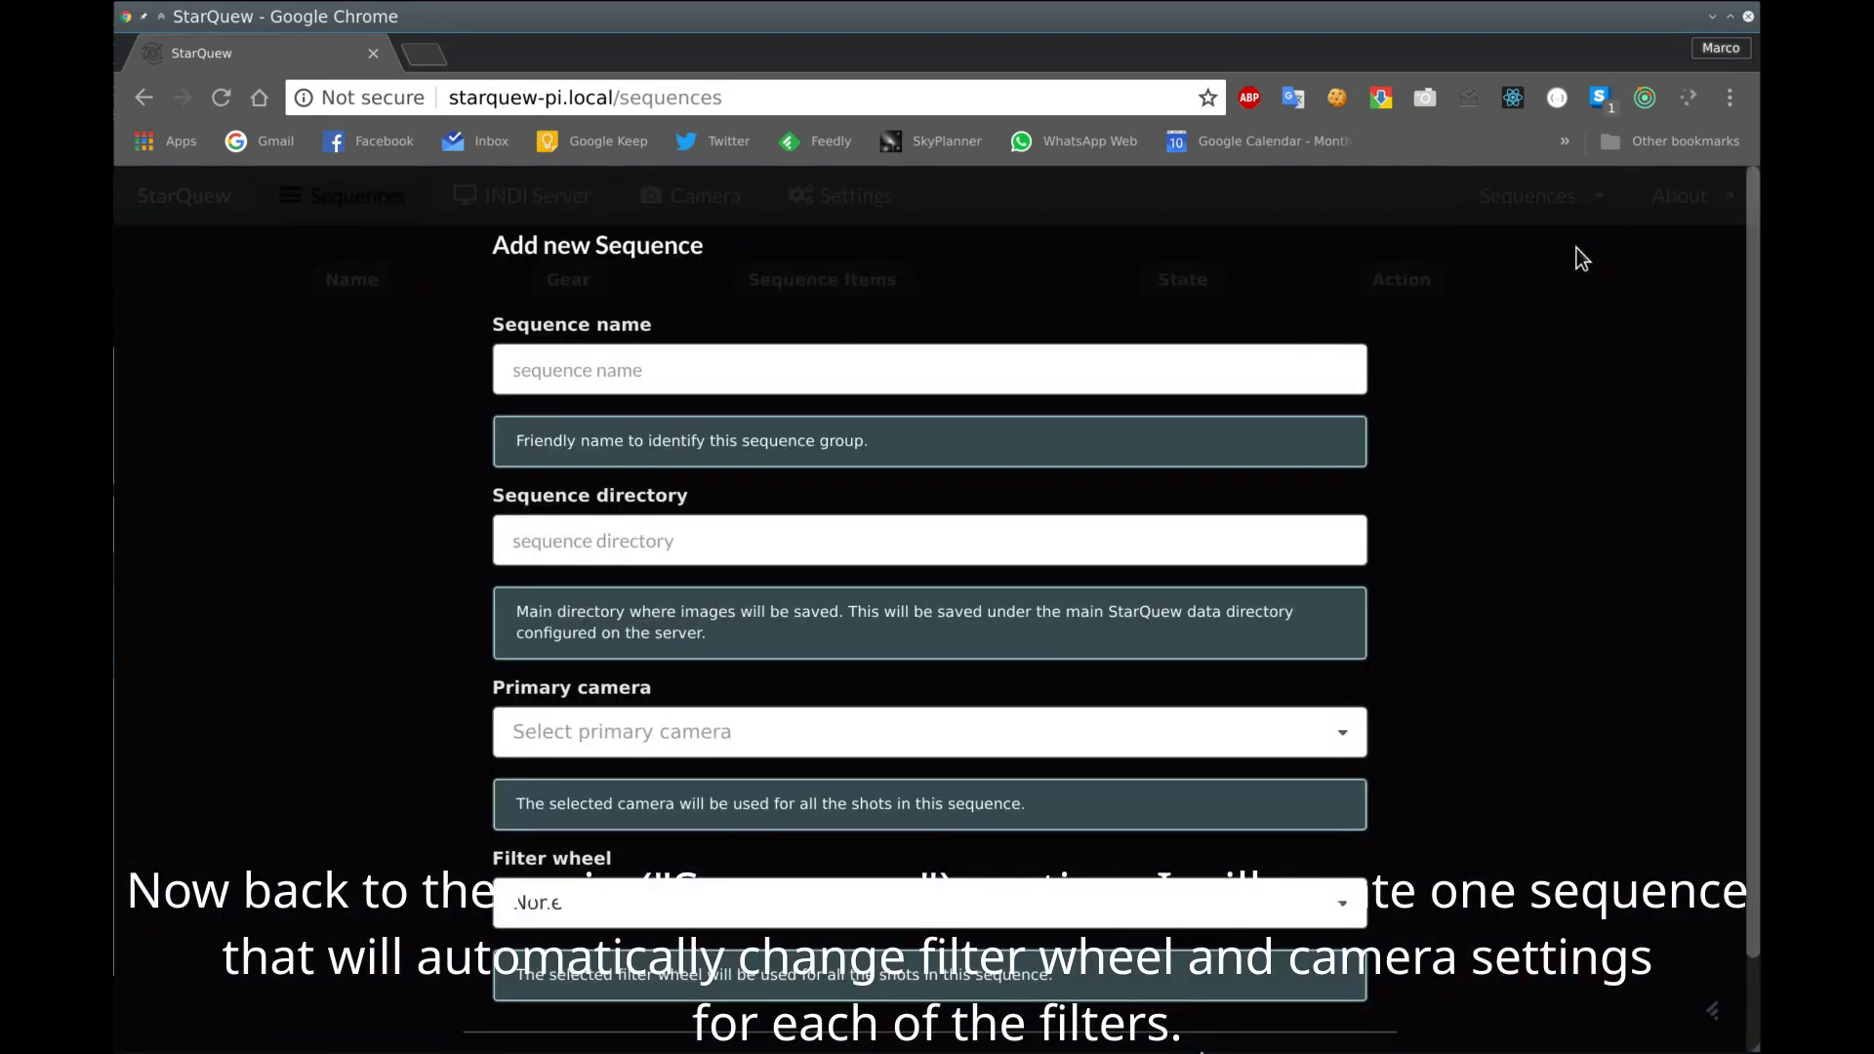
click(932, 354)
text(Test sequence)
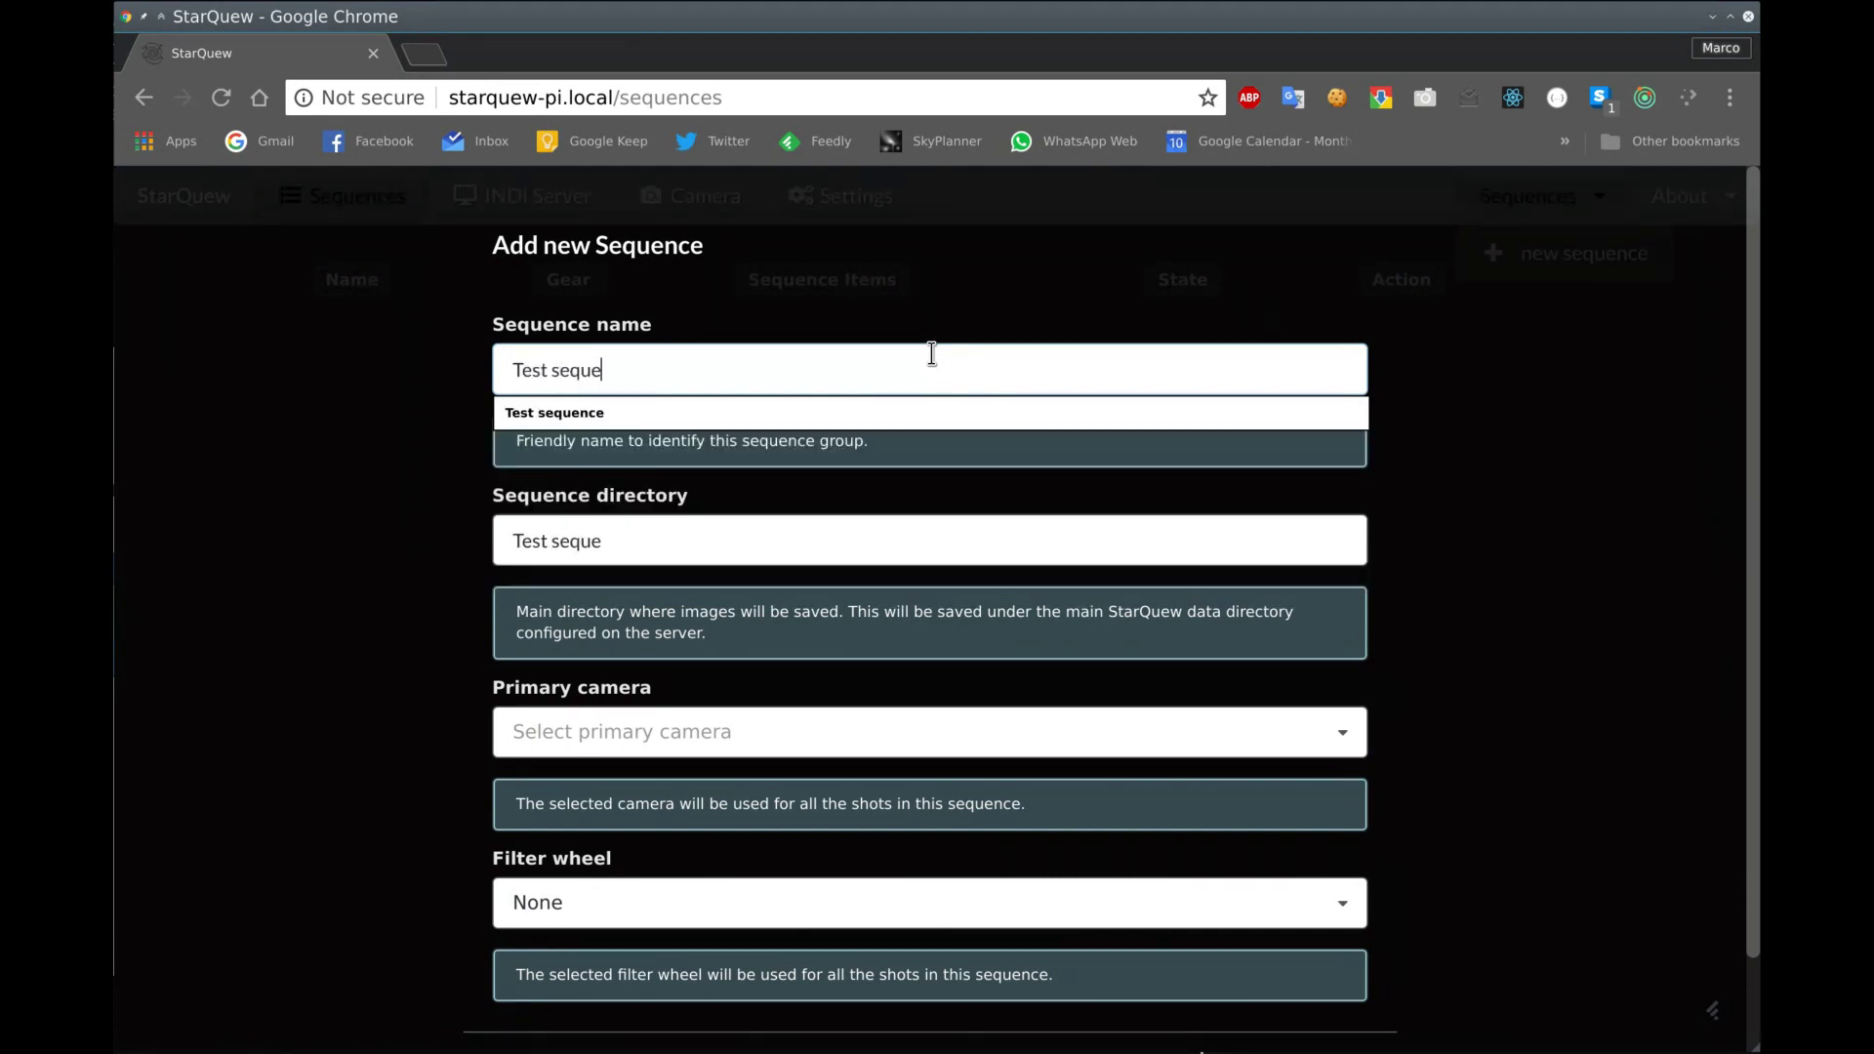
key(Tab)
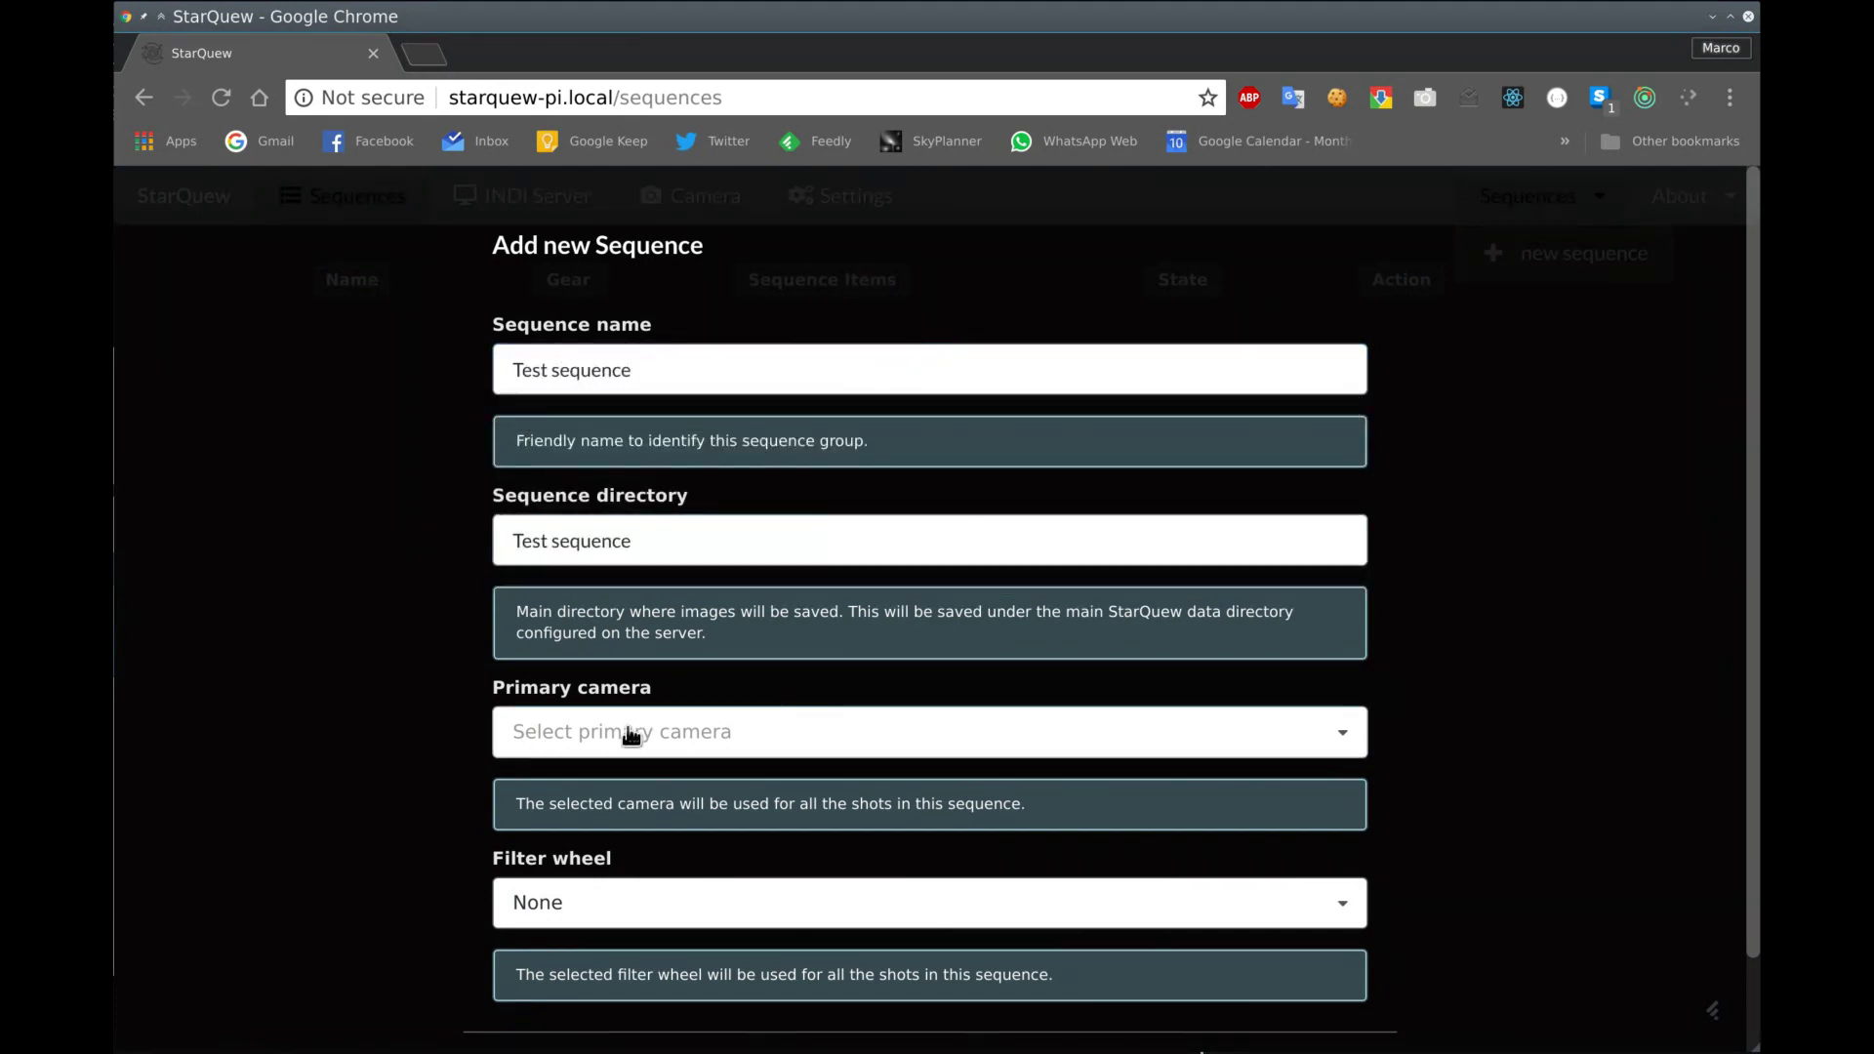
Set the new sequence's primary camera to ZWO CCD ASI1600MM
click(628, 732)
click(613, 776)
scroll(418, 712, down, 2)
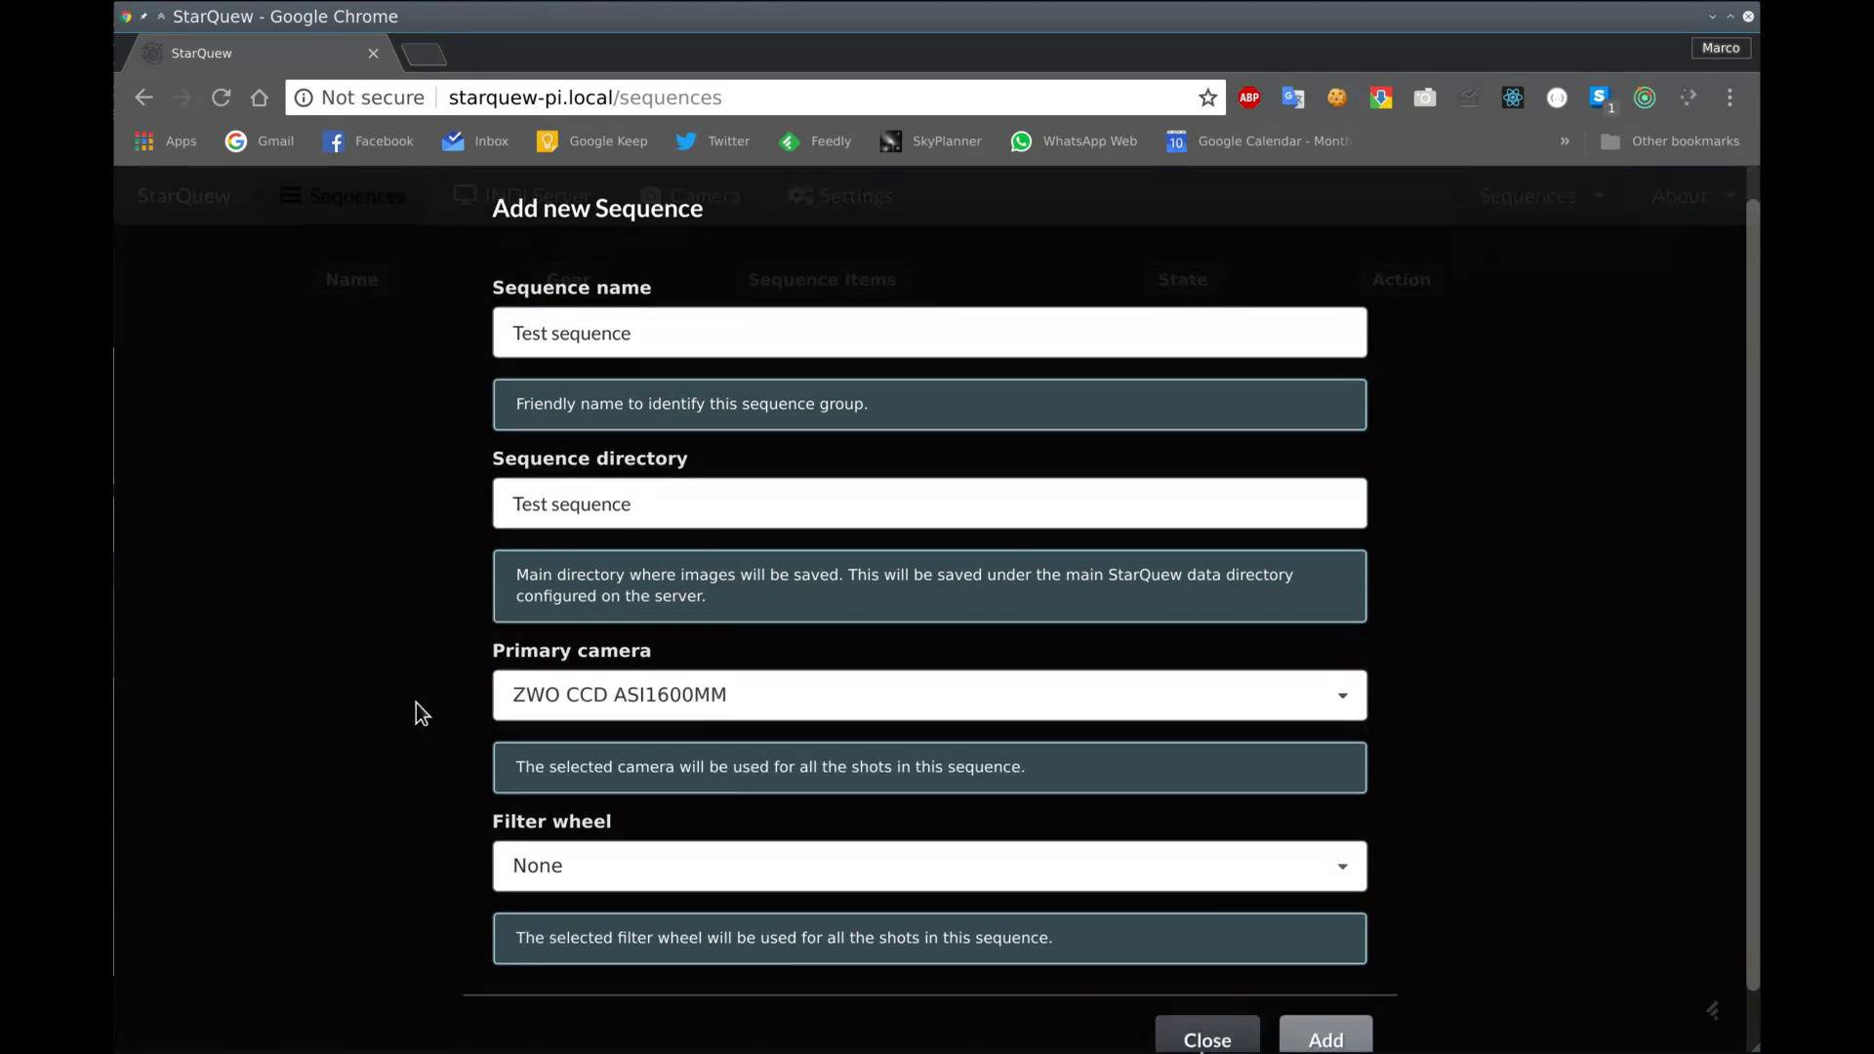
Choose ASI EFW as the new sequence's filter wheel and add the sequence
click(566, 799)
click(568, 892)
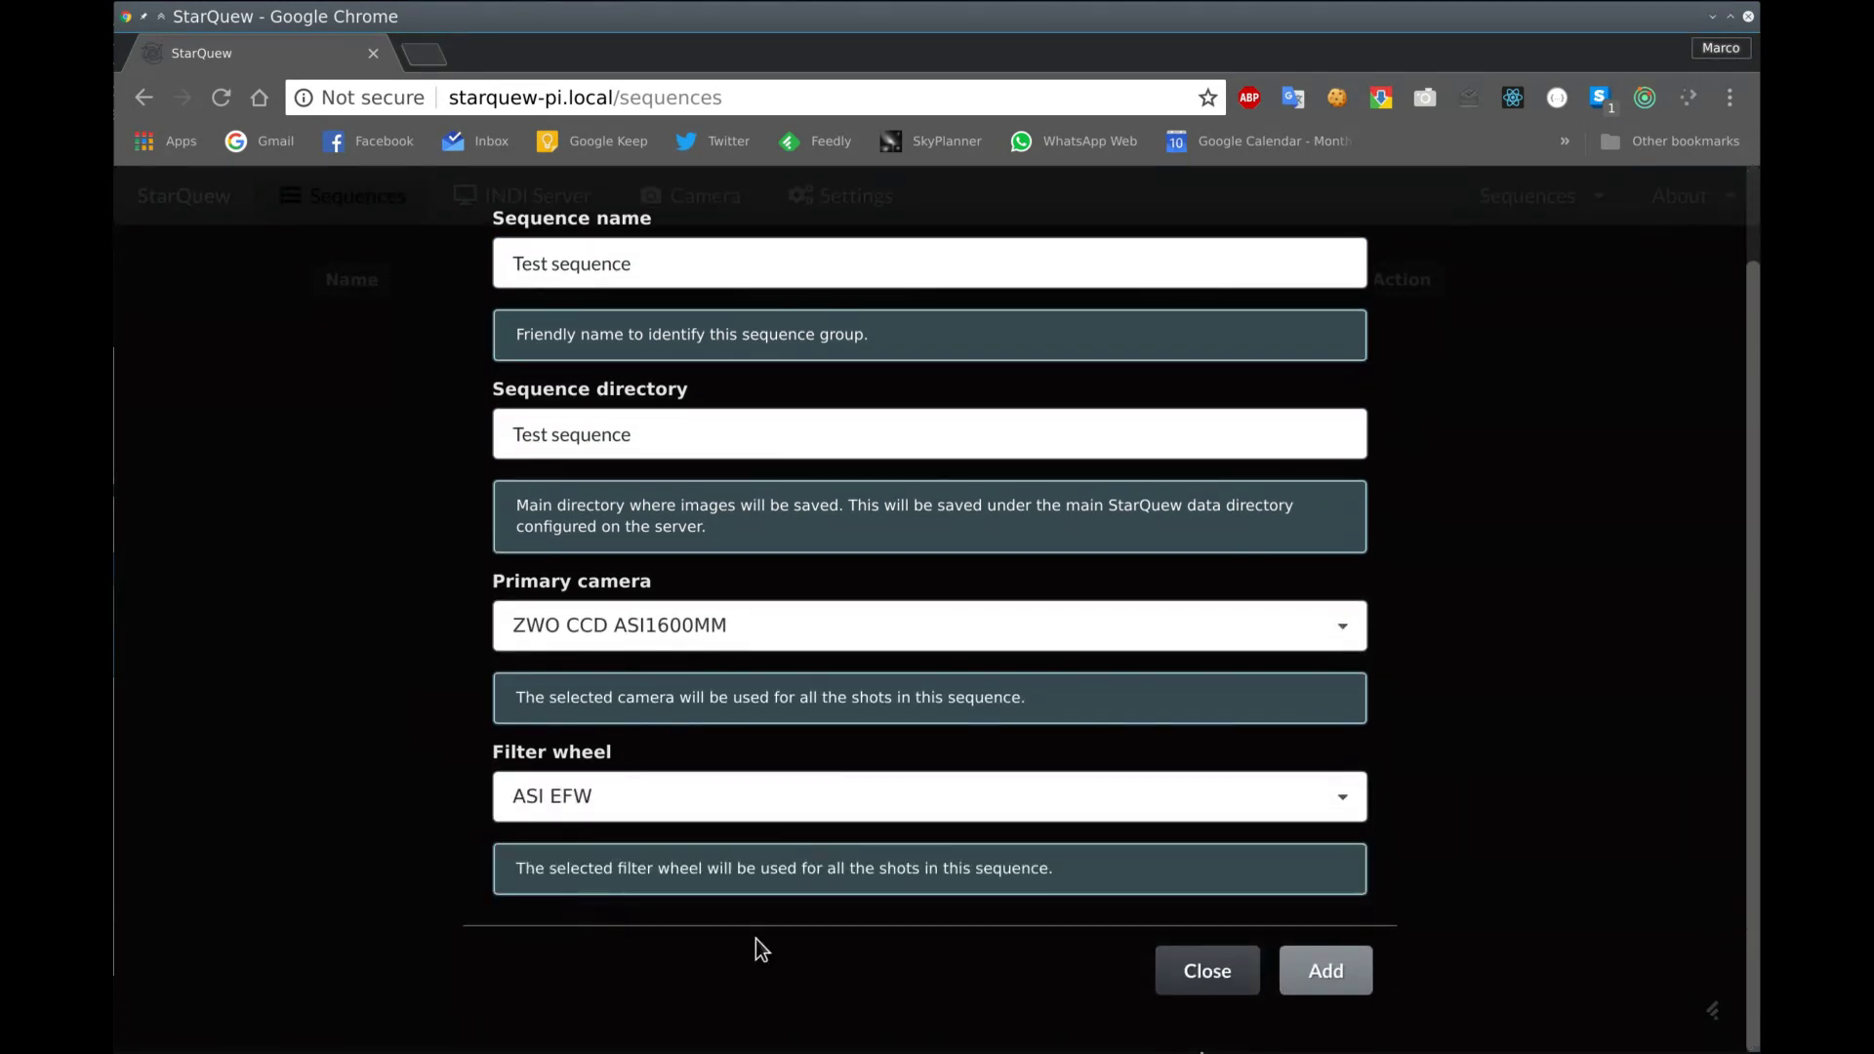
click(1339, 975)
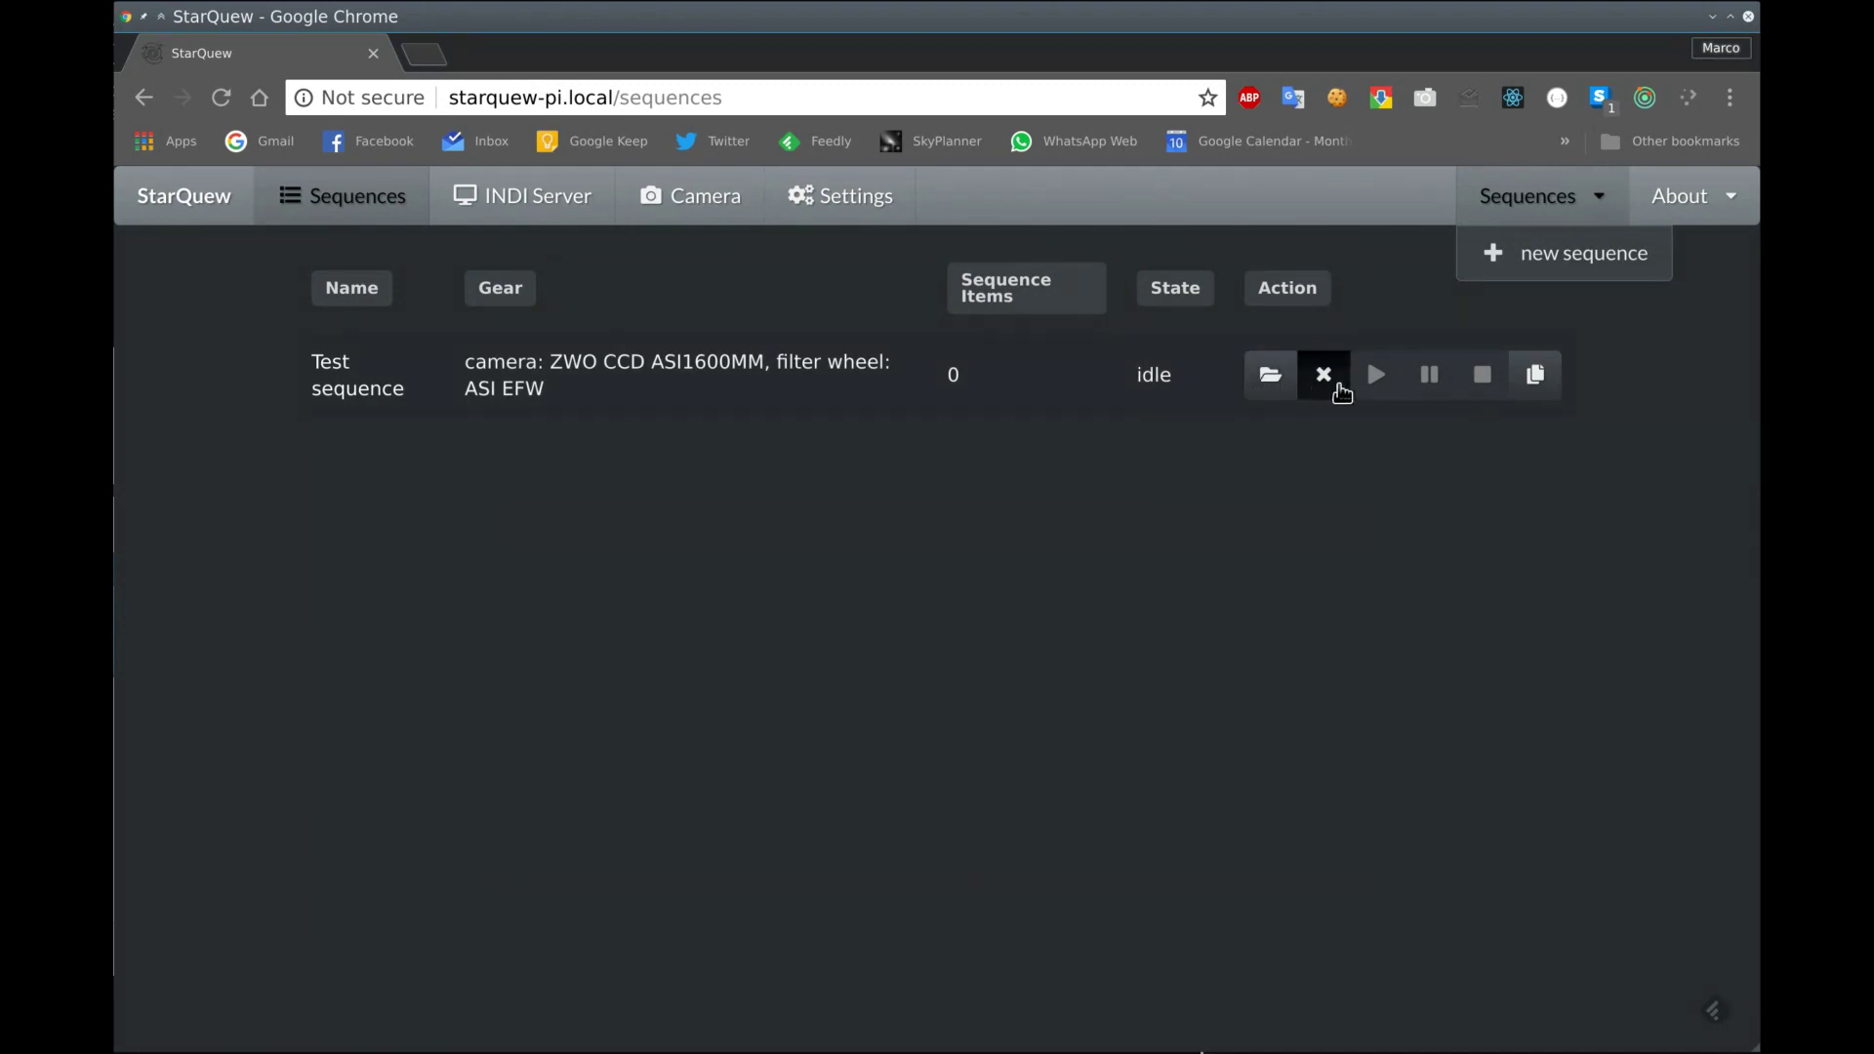
Open Test sequence and add a filter wheel item that sets the filter to L (1)
click(1269, 377)
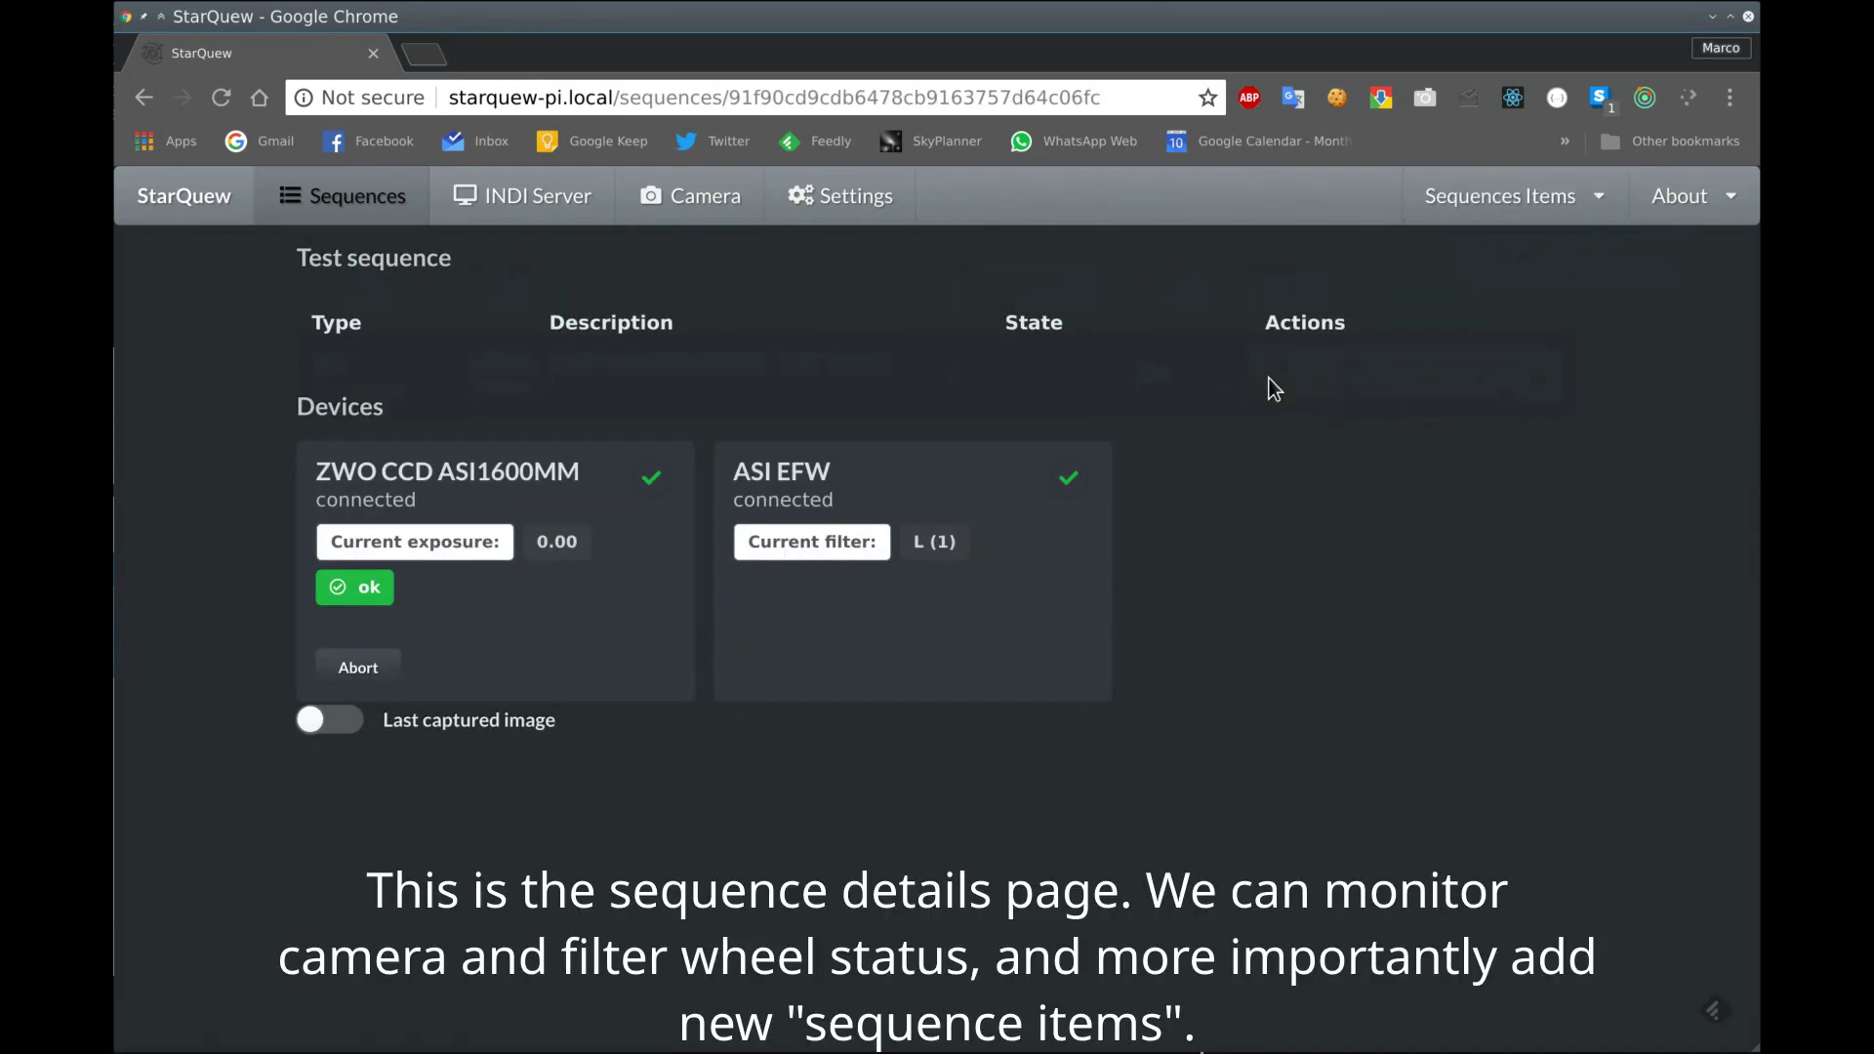
click(1586, 208)
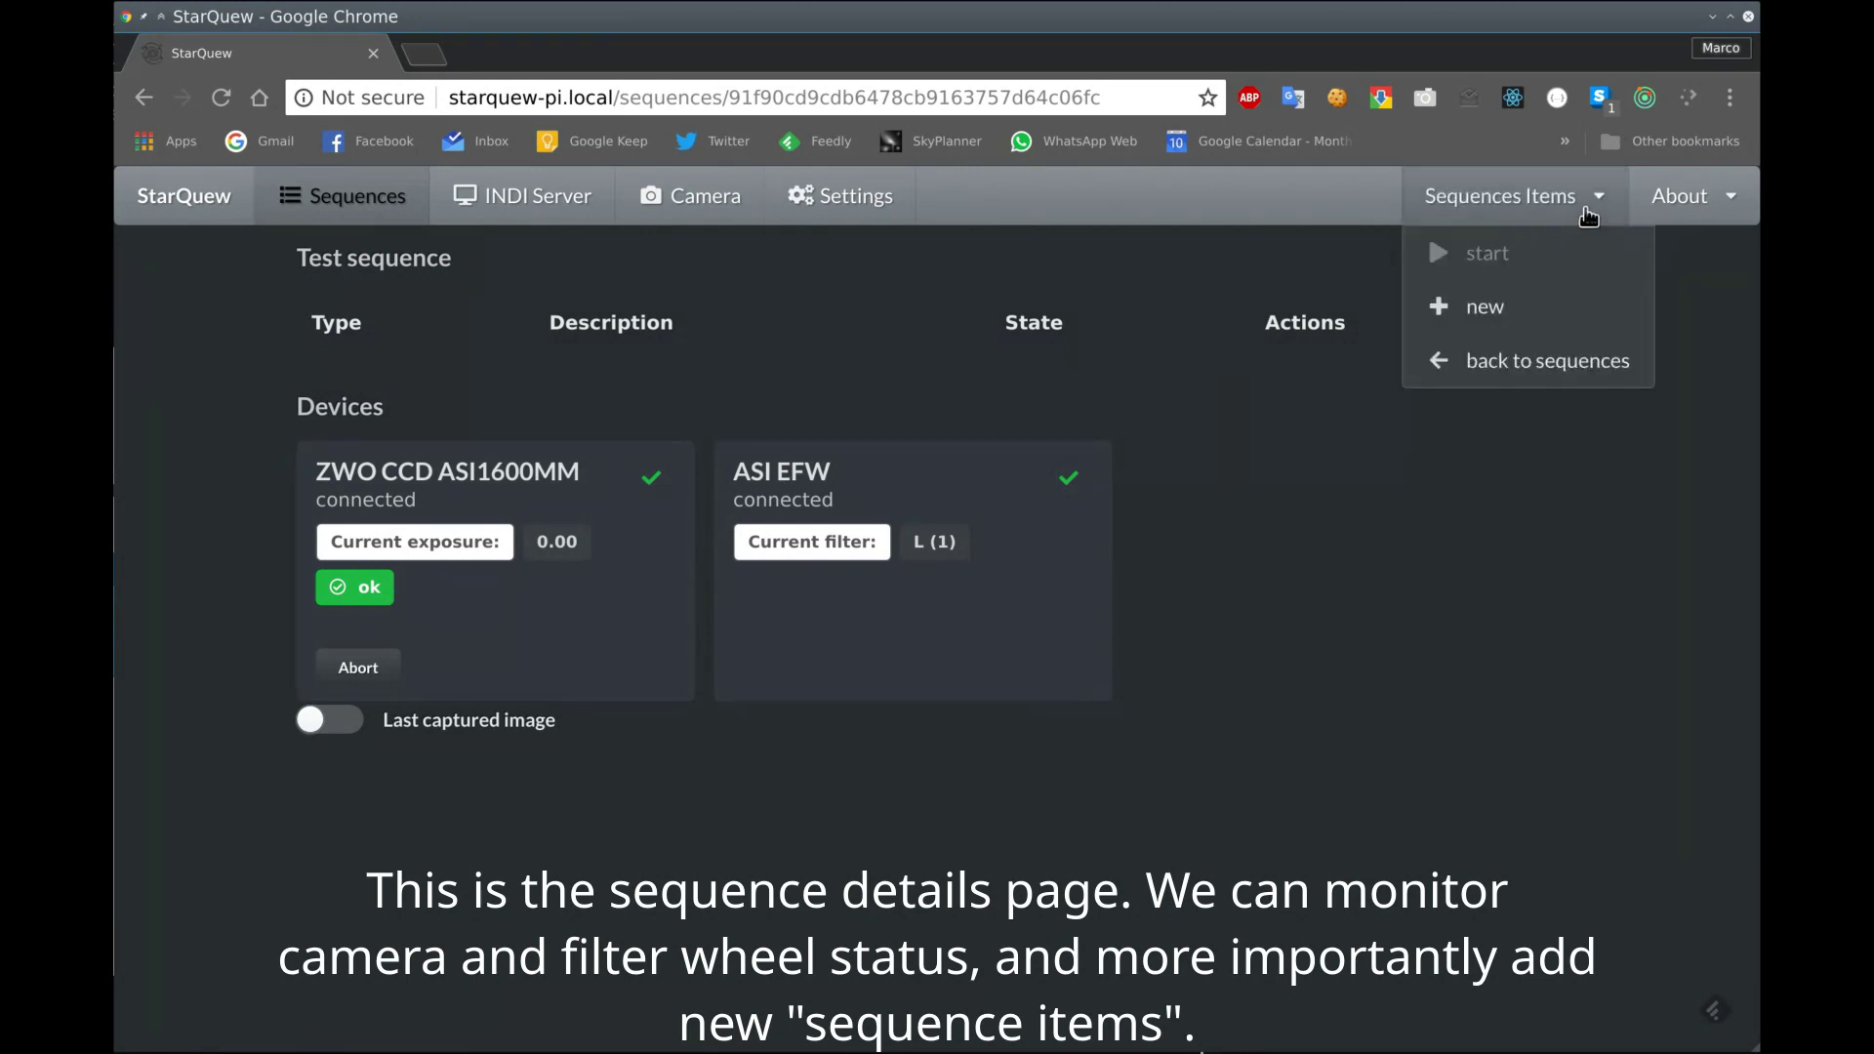
click(1479, 320)
click(724, 500)
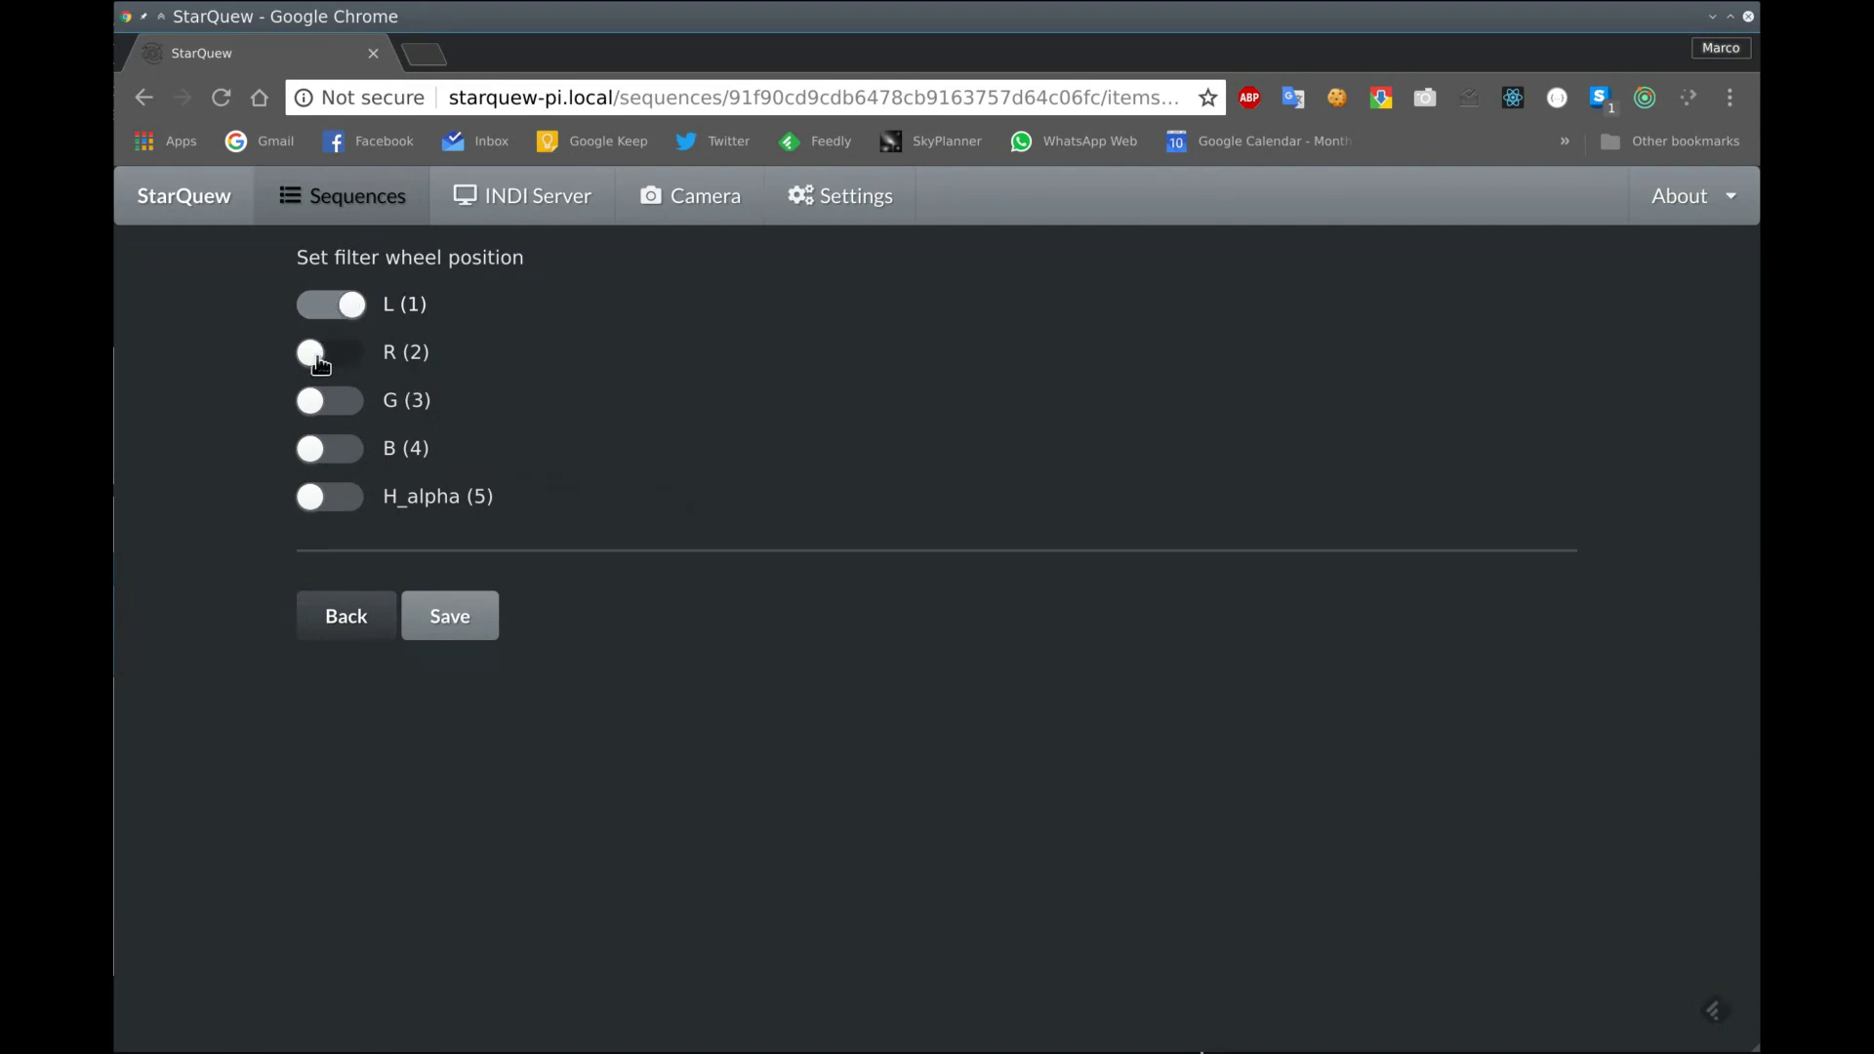
click(449, 616)
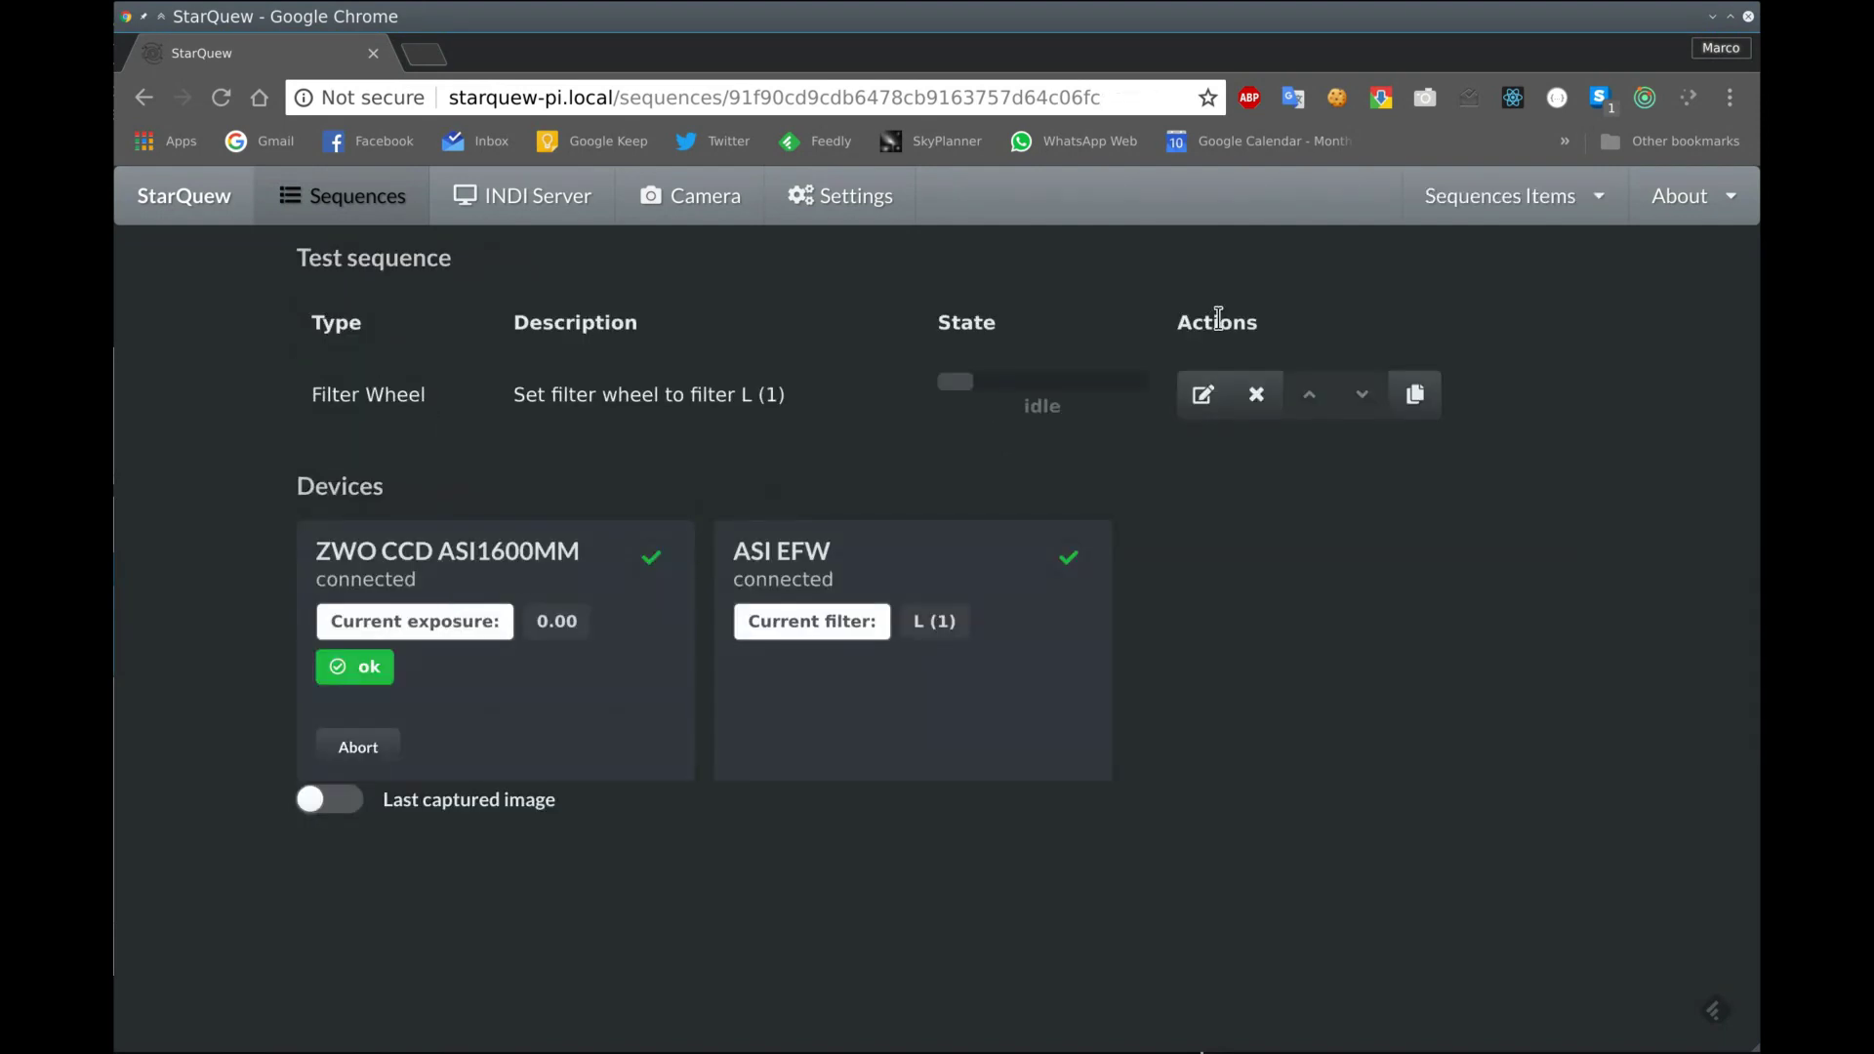
Start a new Change INDI property item in Test sequence for the ZWO CCD ASI1600MM
click(1530, 222)
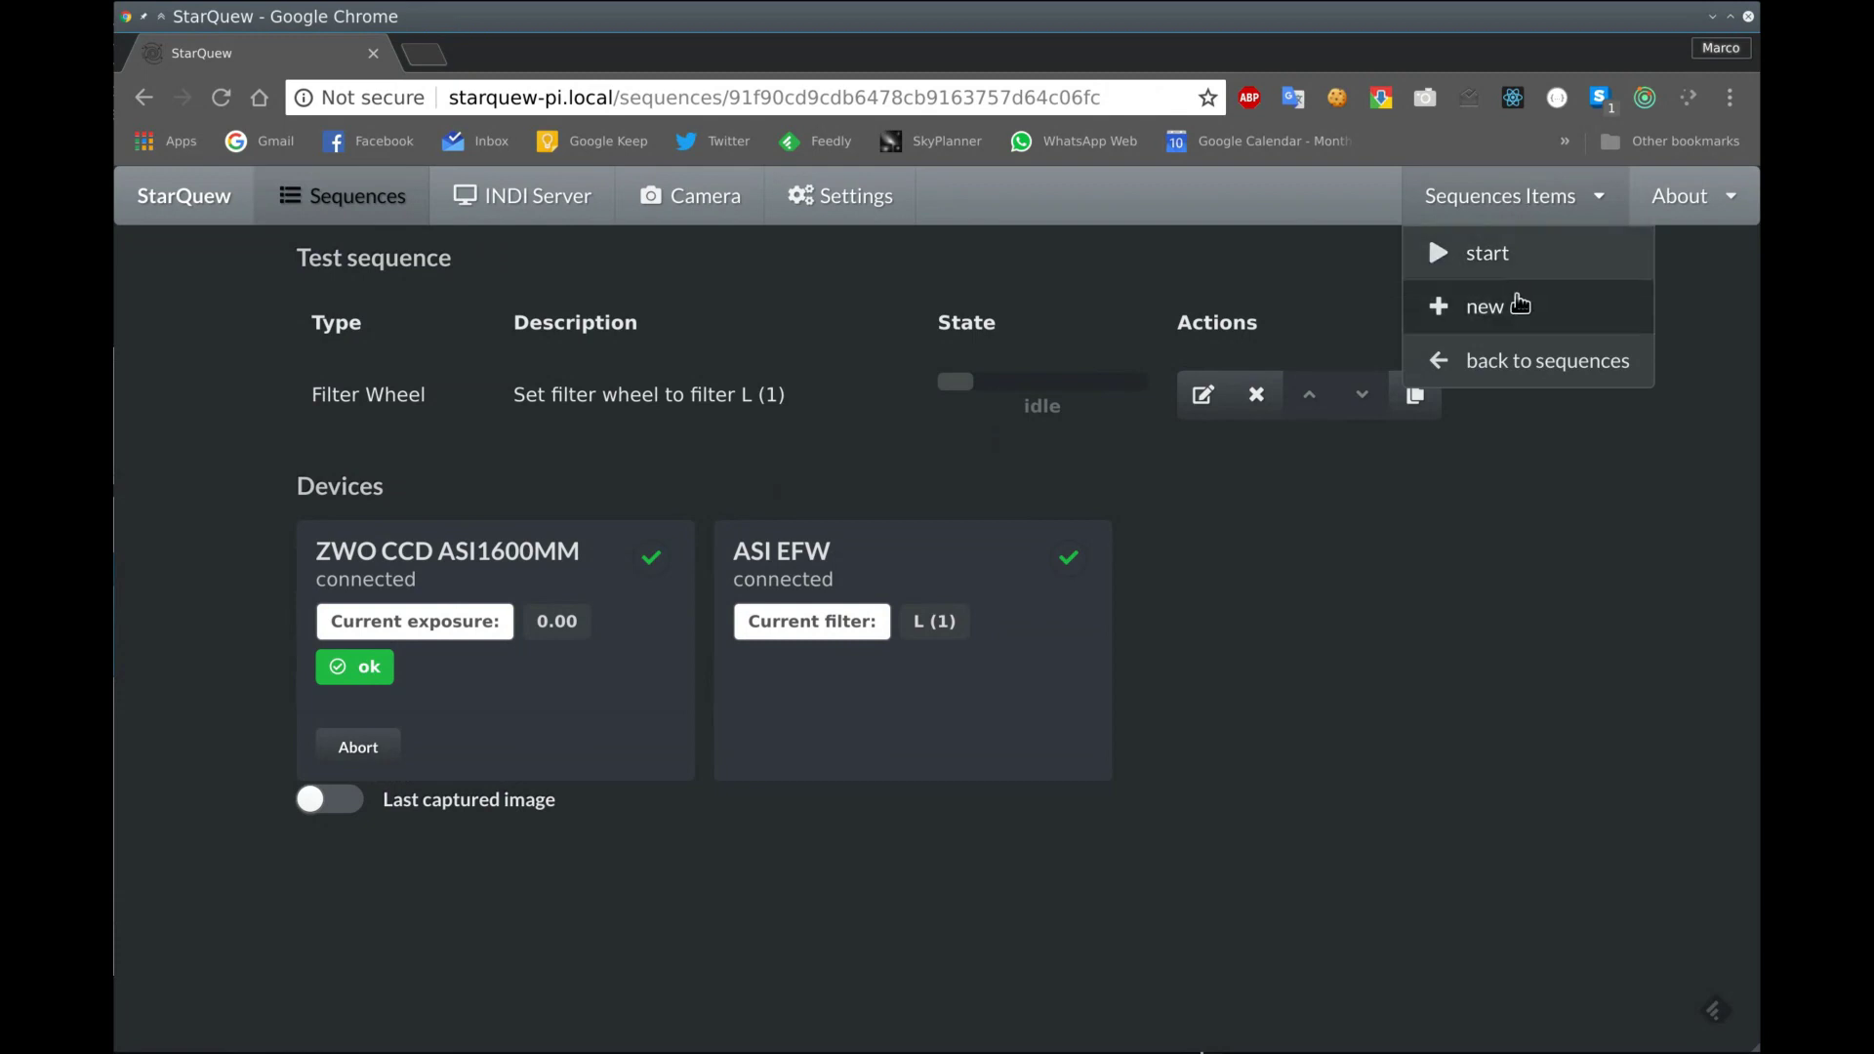
click(1511, 322)
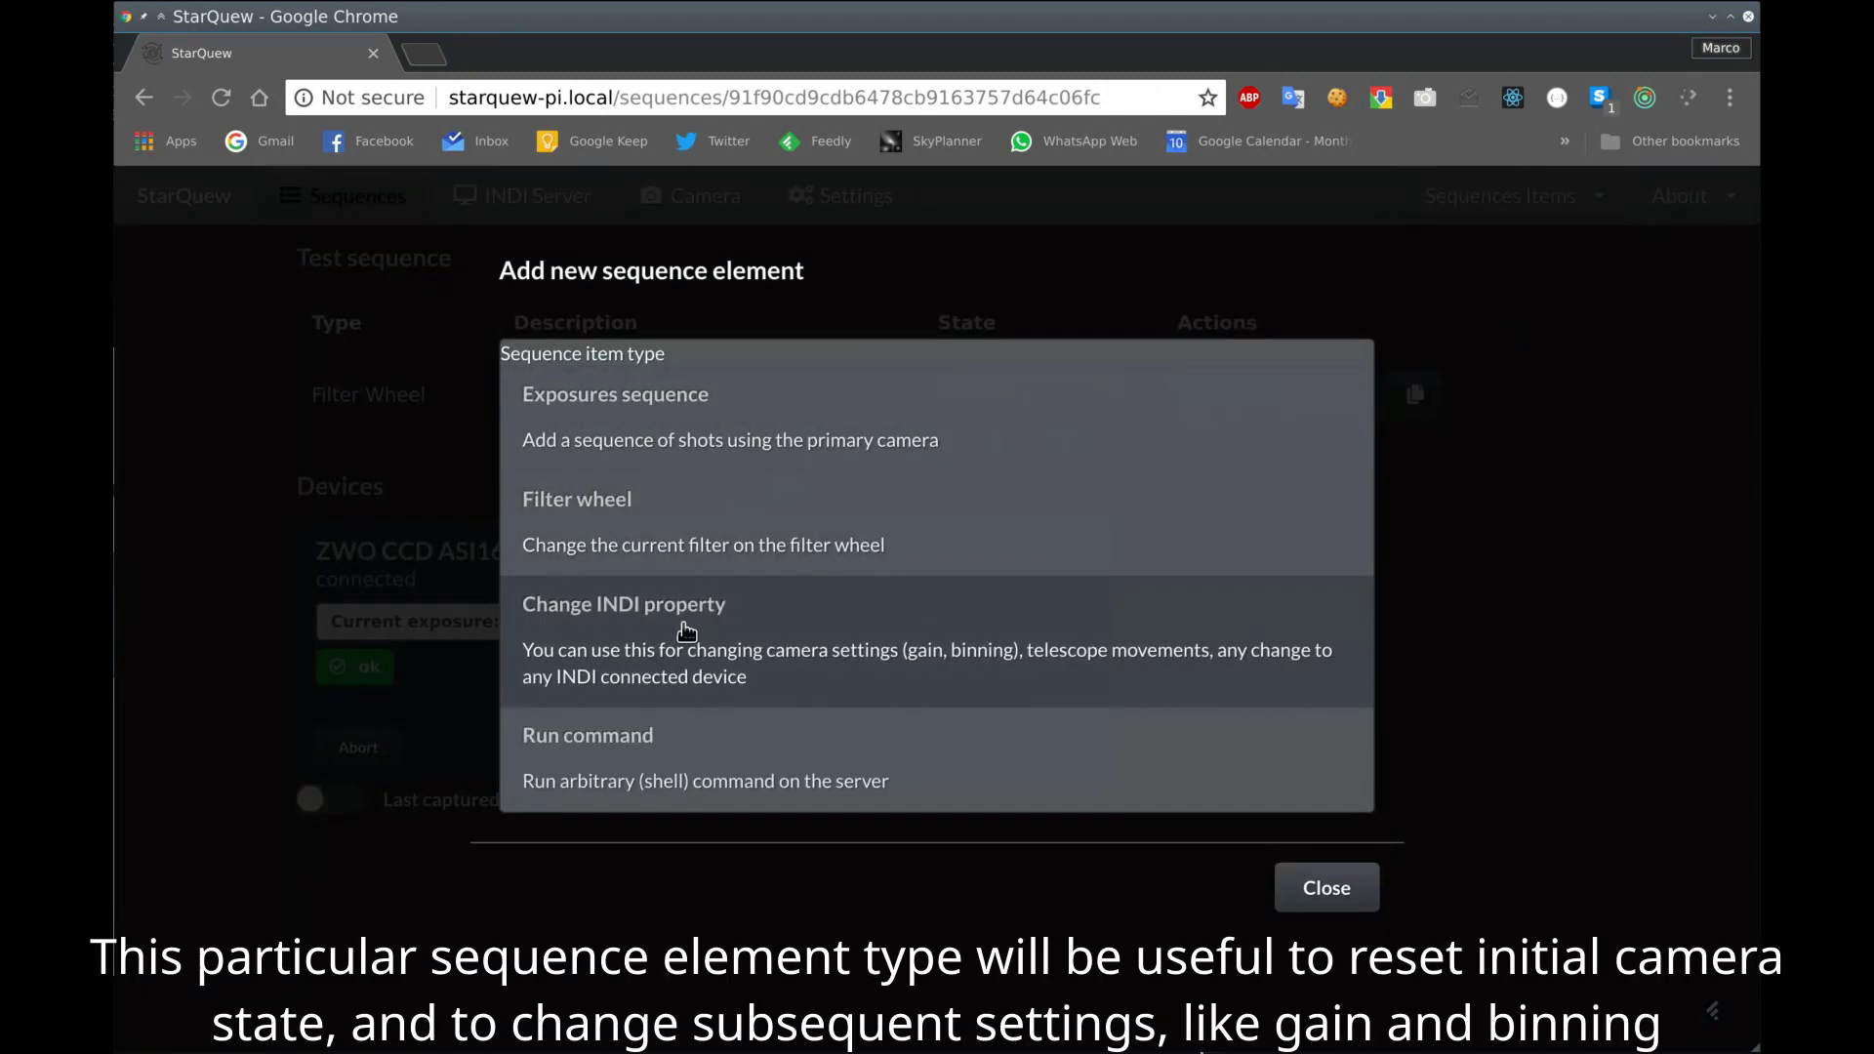
click(732, 630)
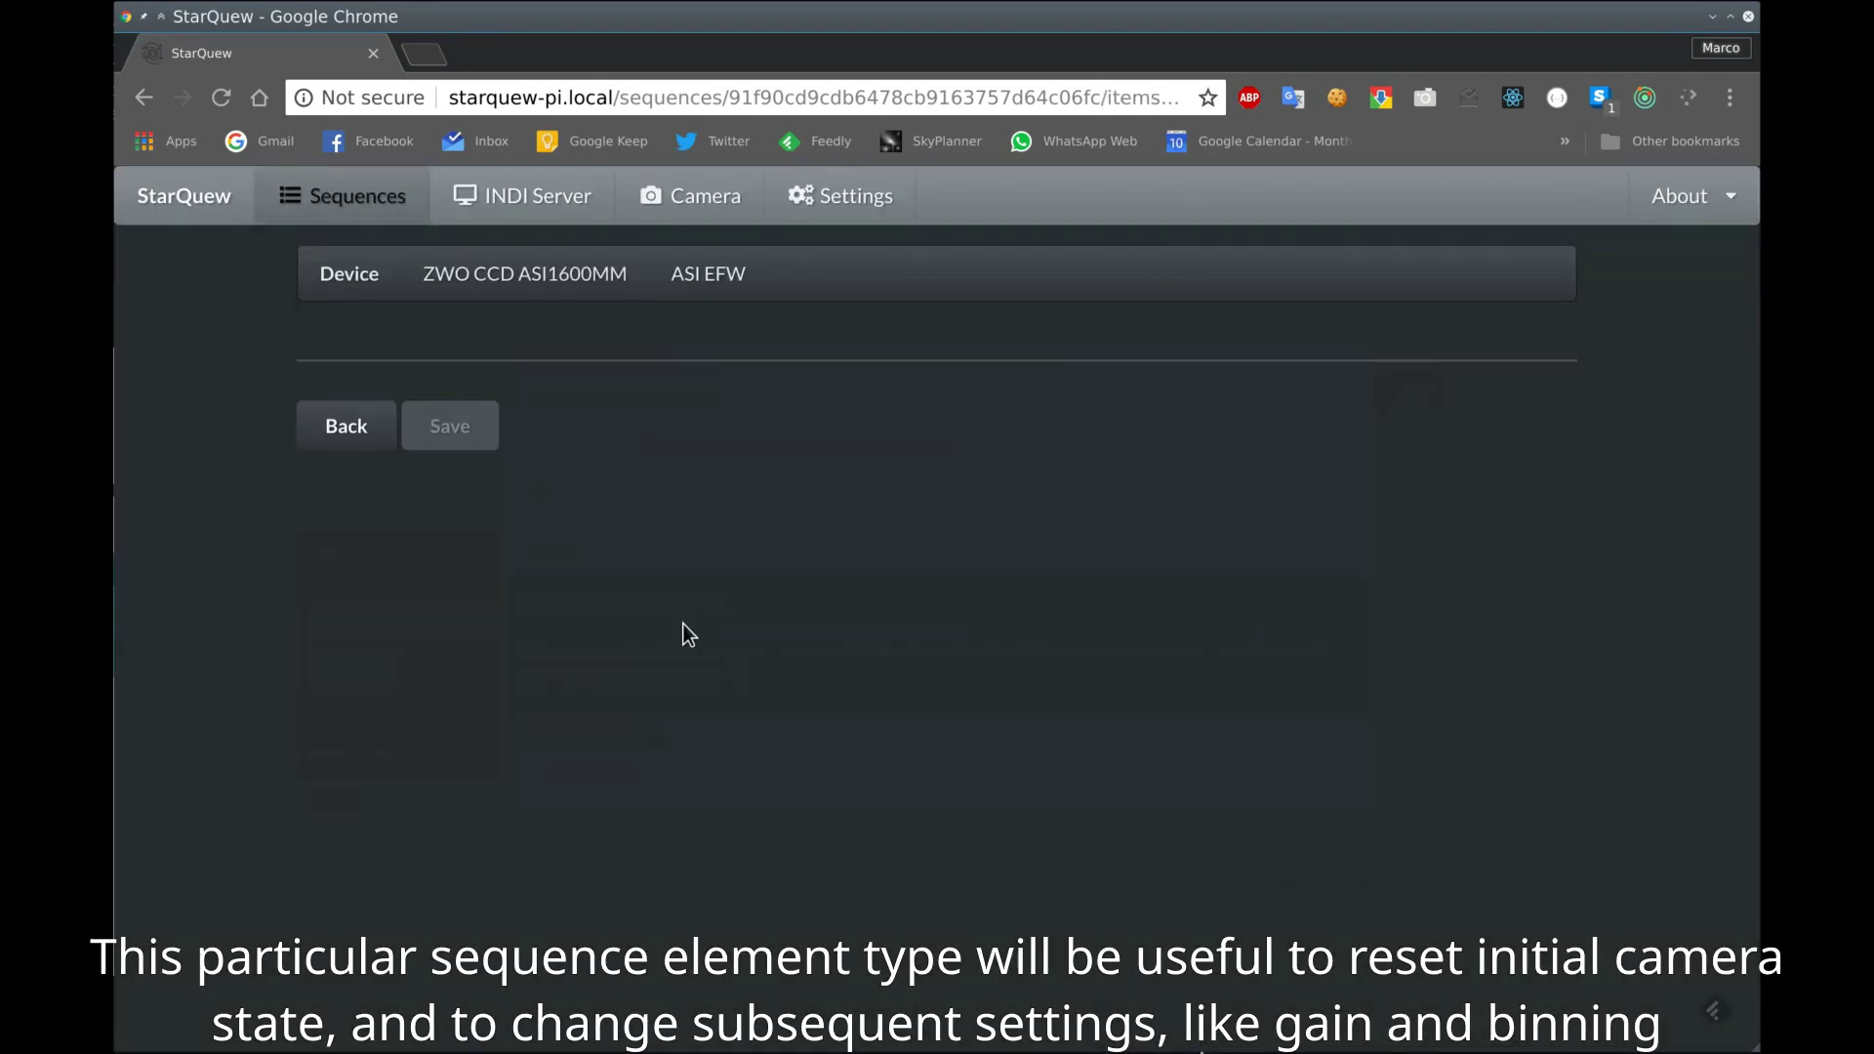
click(505, 279)
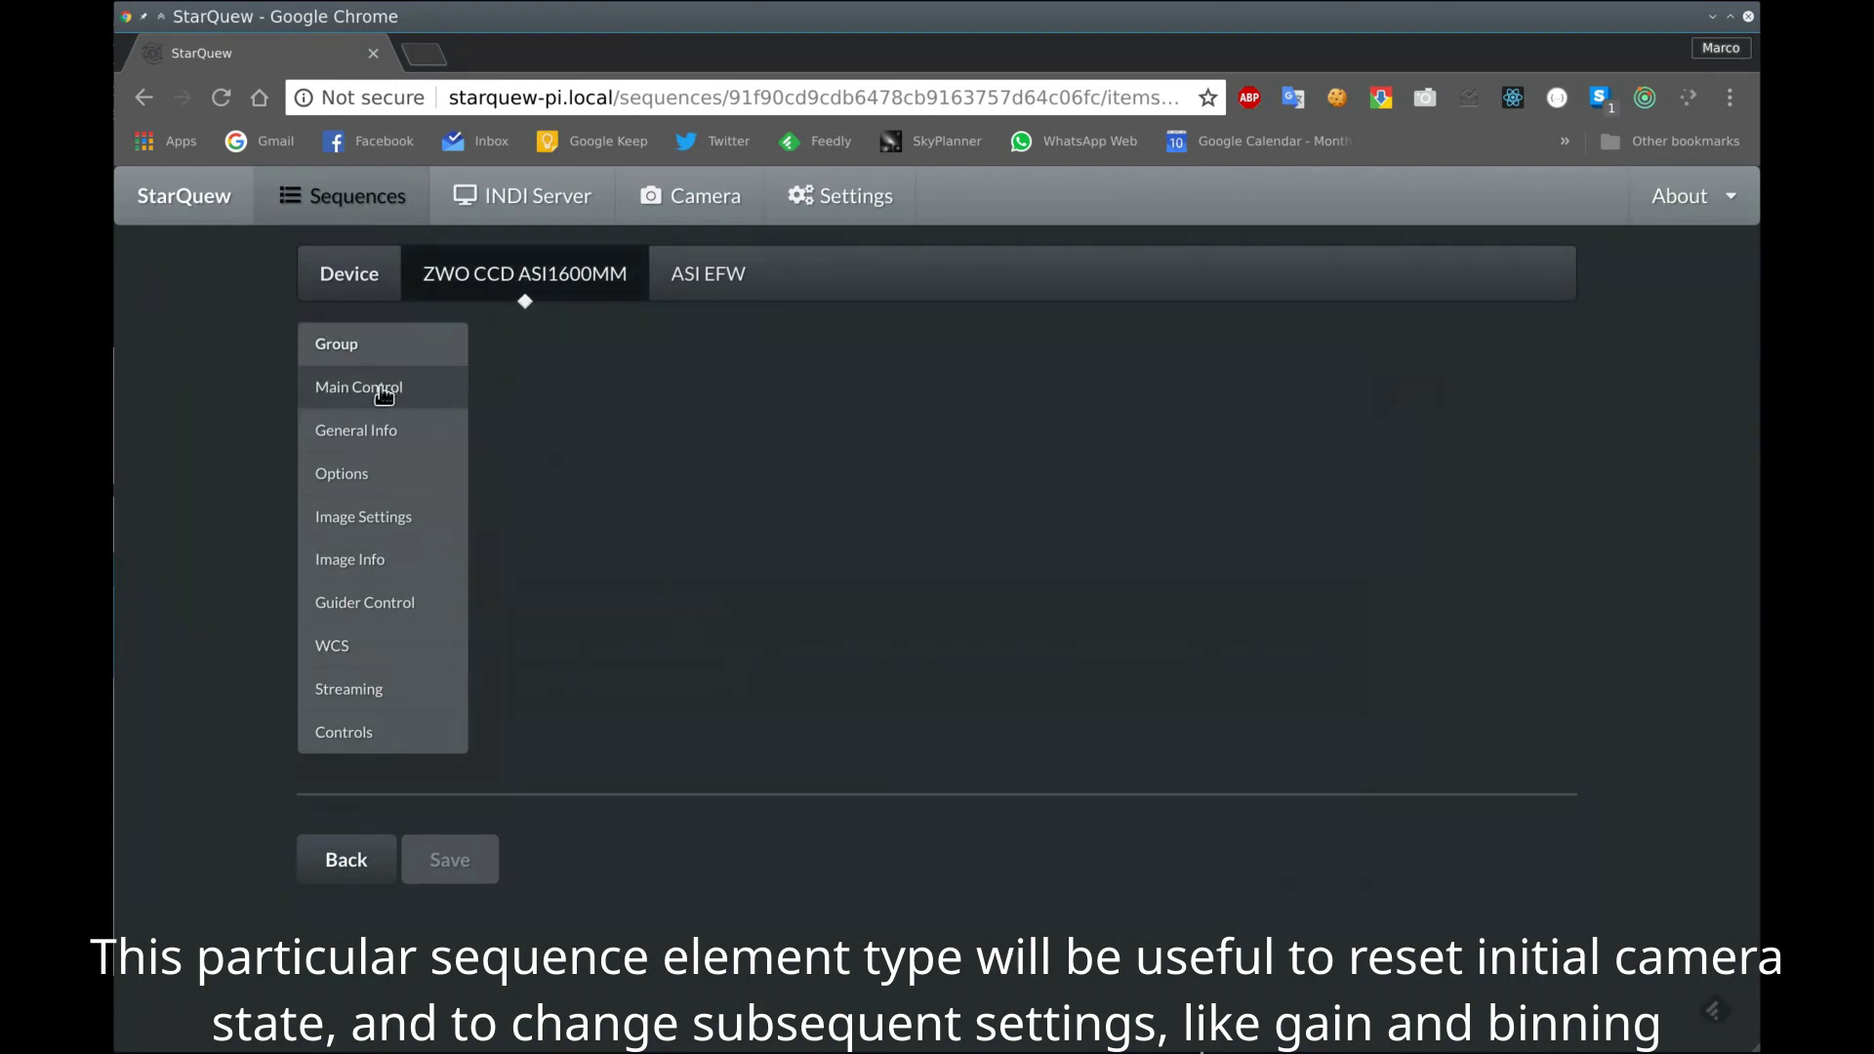
Examine the camera's INDI properties in the Controls, Streaming, WCS, Guider Control and Image Info groups
click(380, 734)
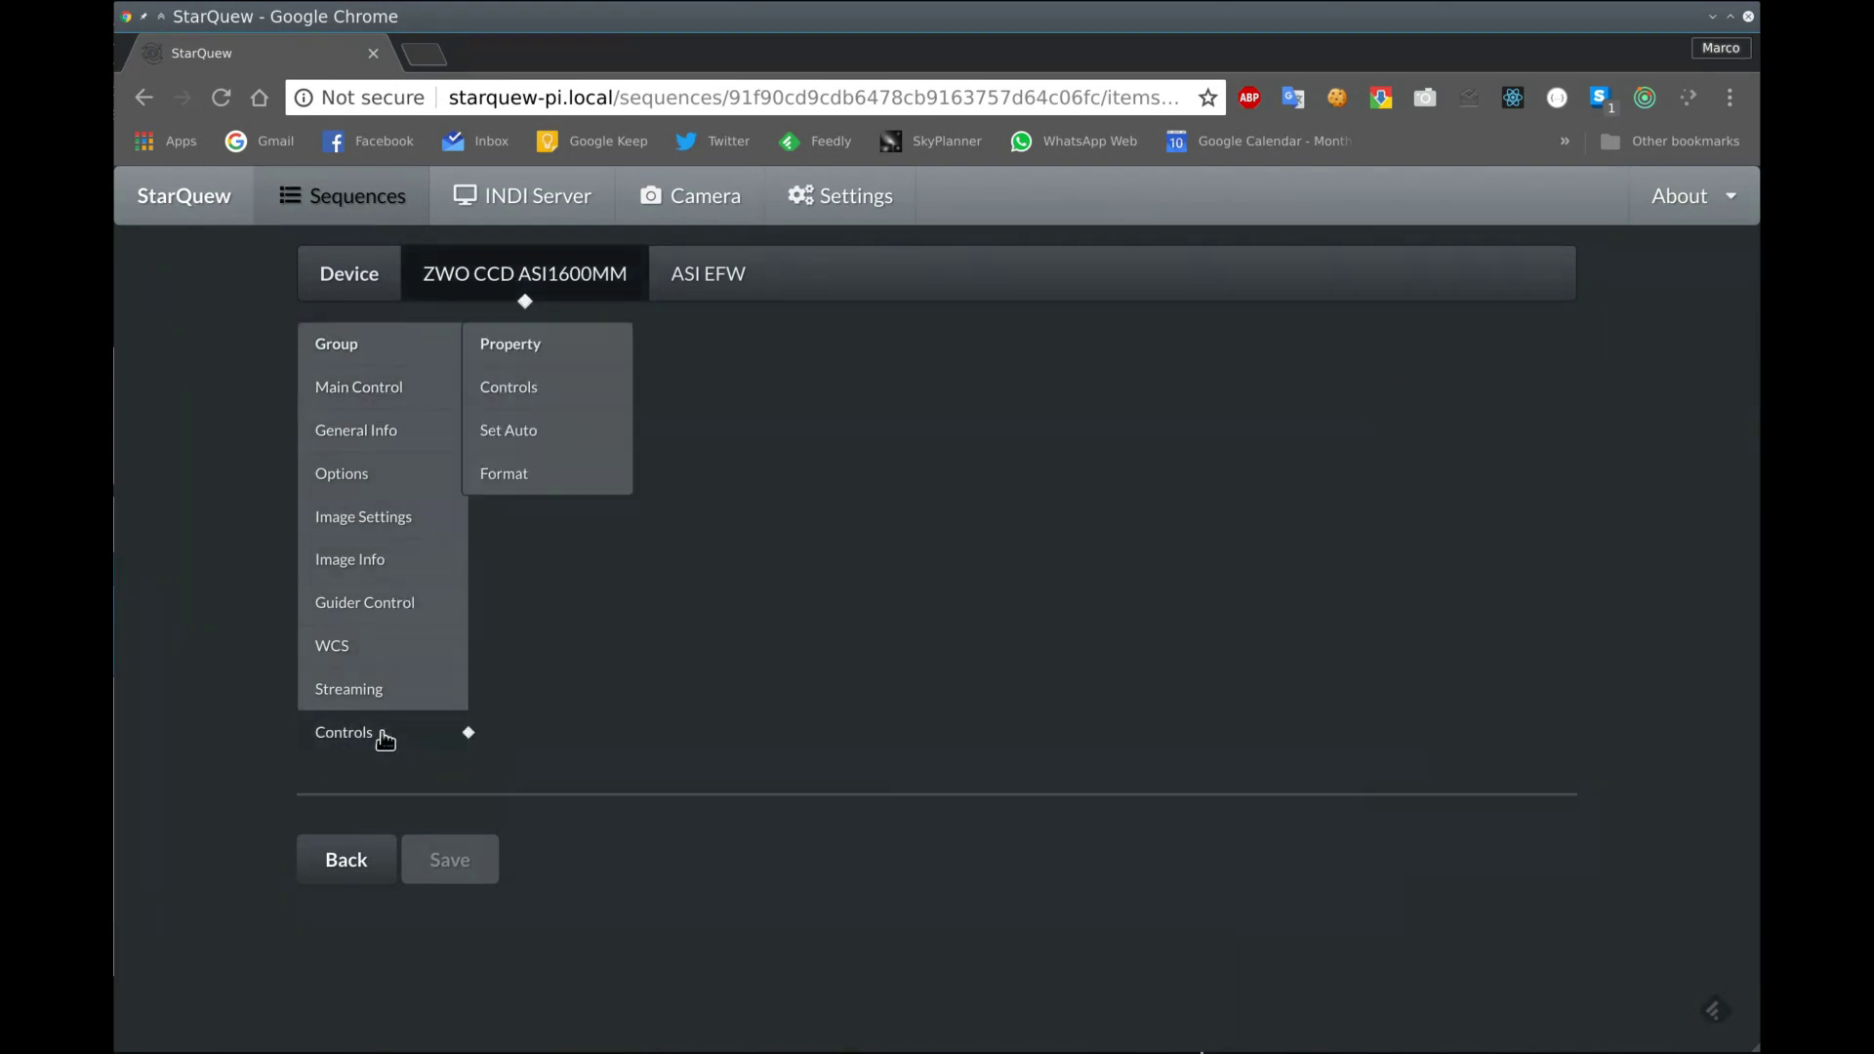
click(519, 390)
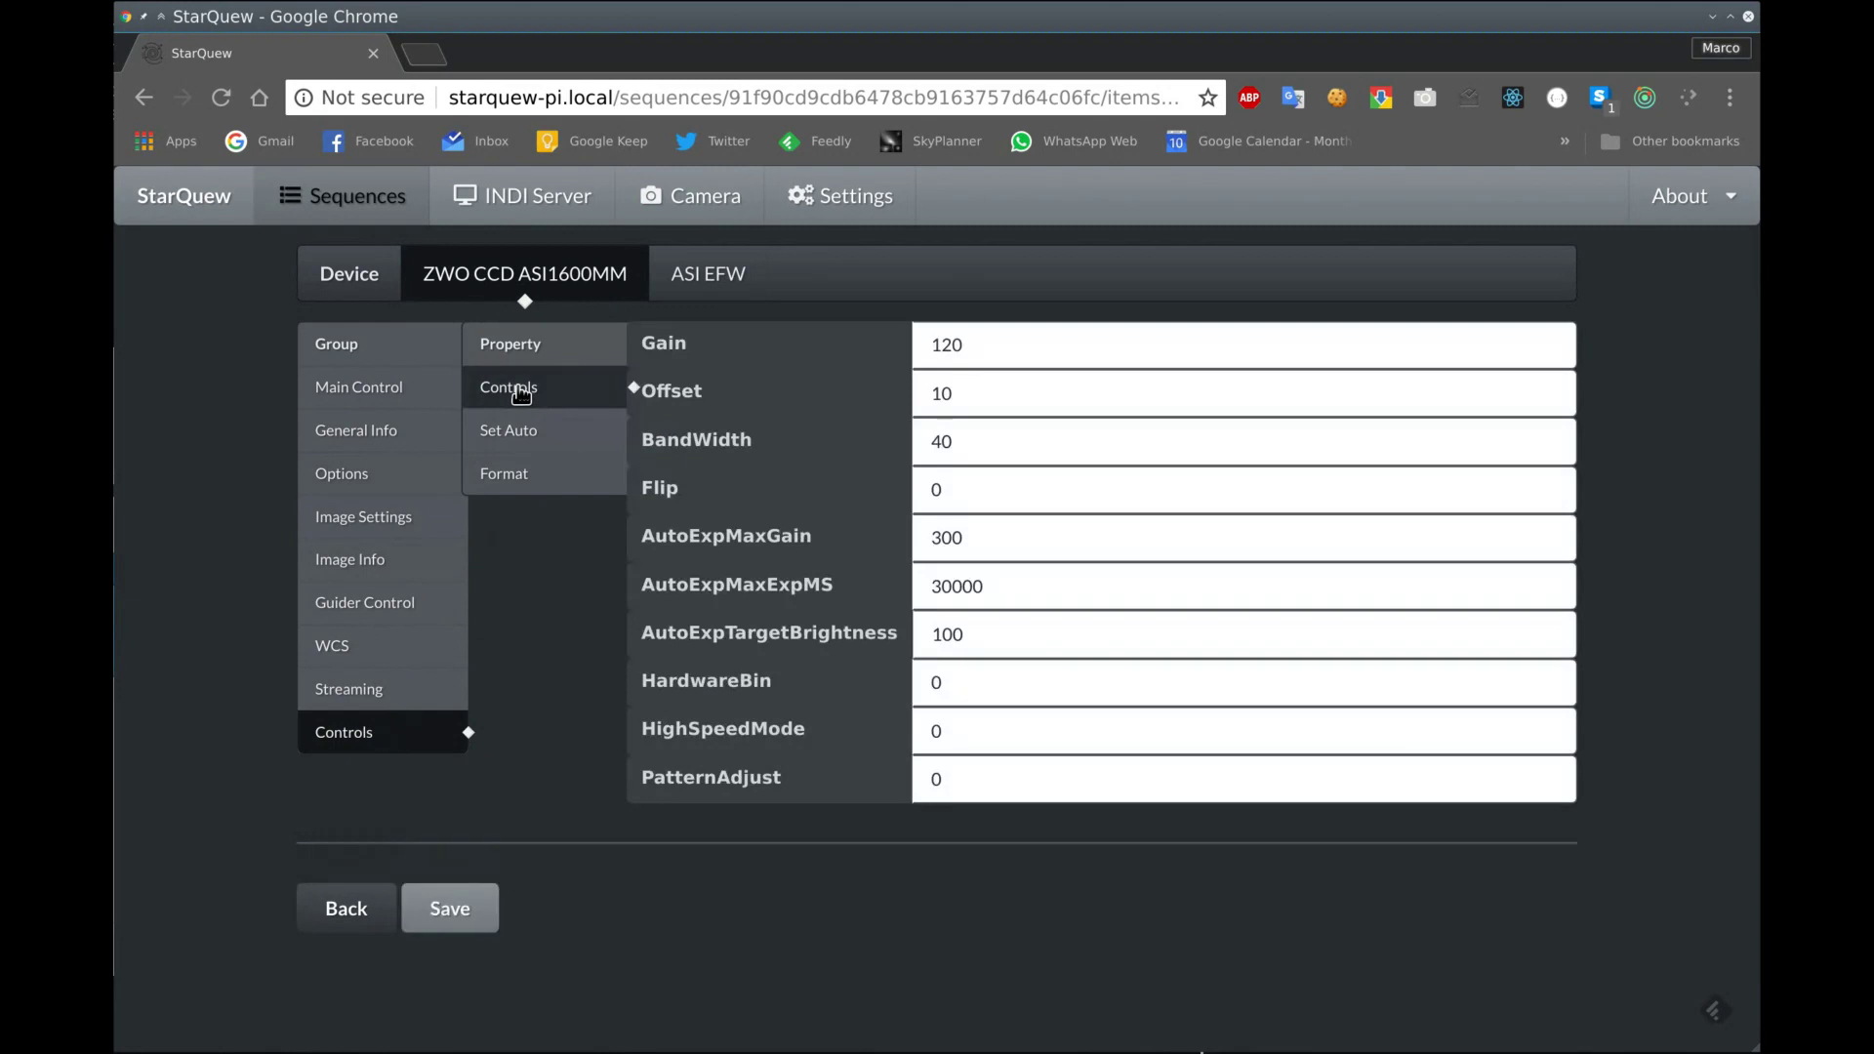
click(532, 436)
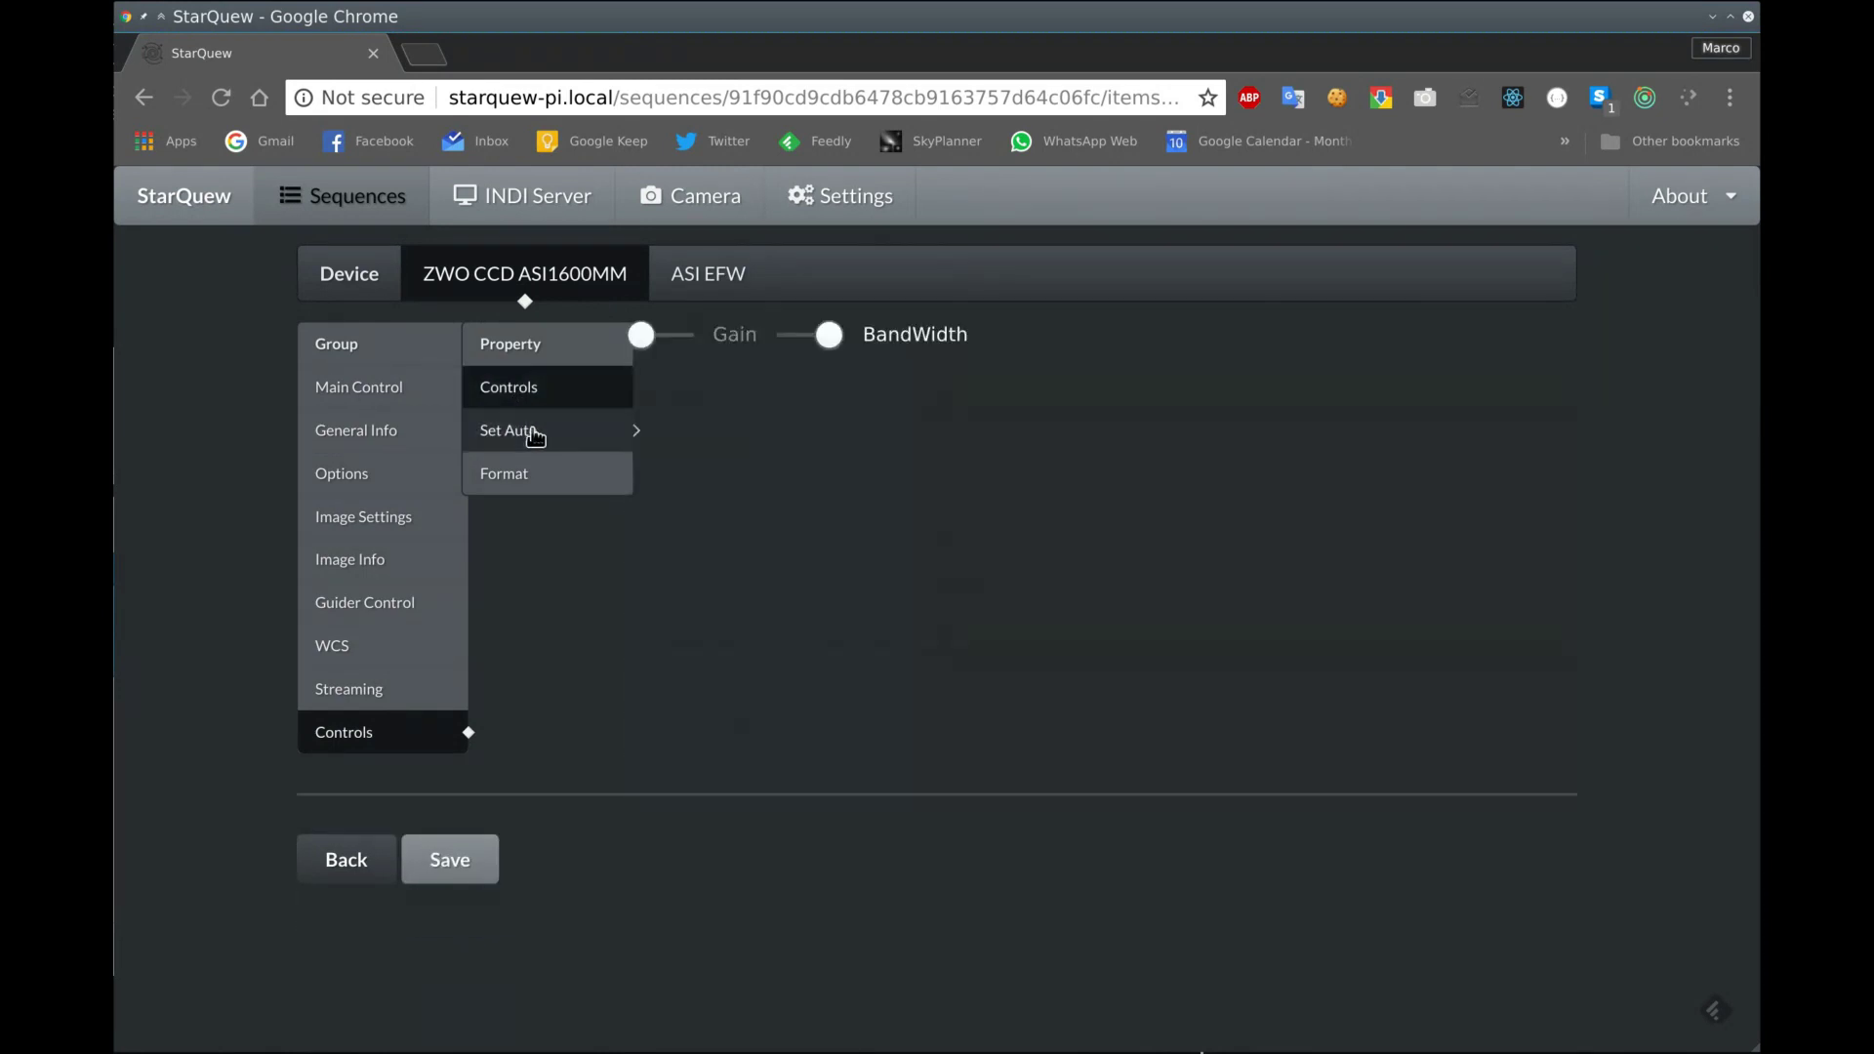
click(522, 475)
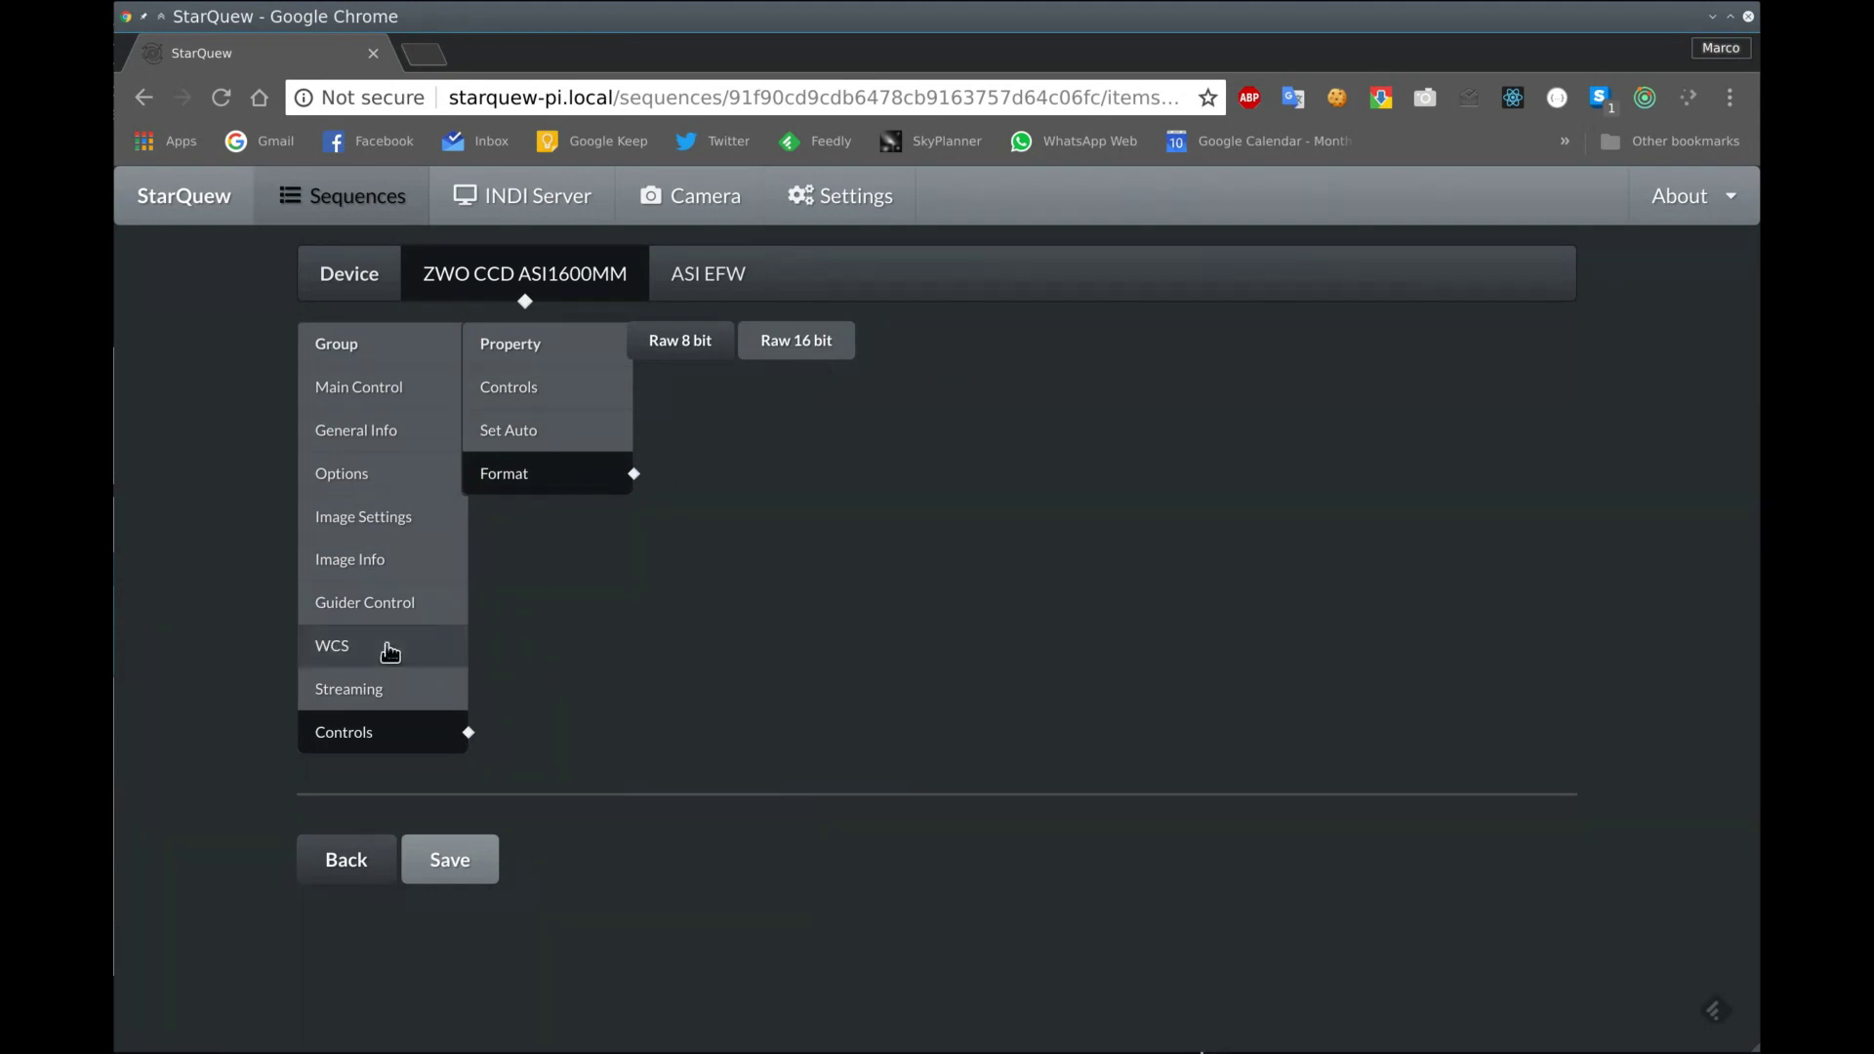
click(368, 689)
click(370, 650)
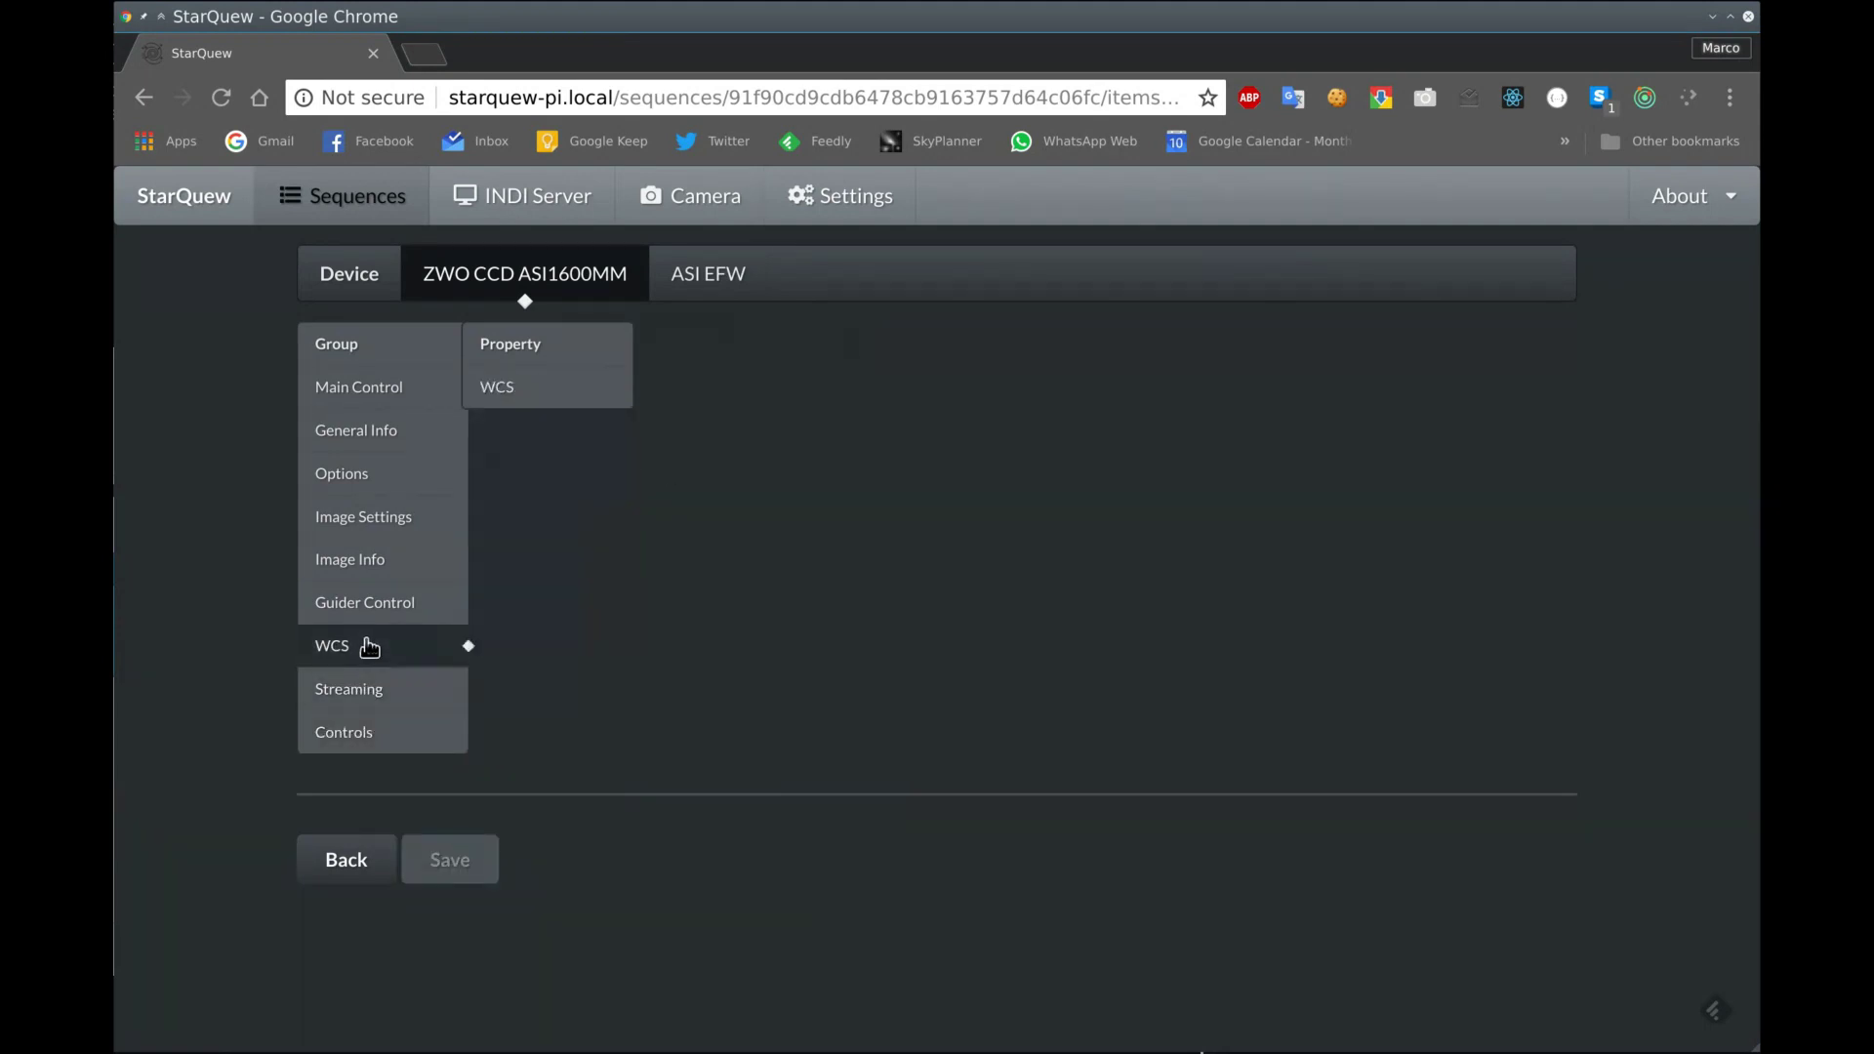
click(365, 615)
click(368, 560)
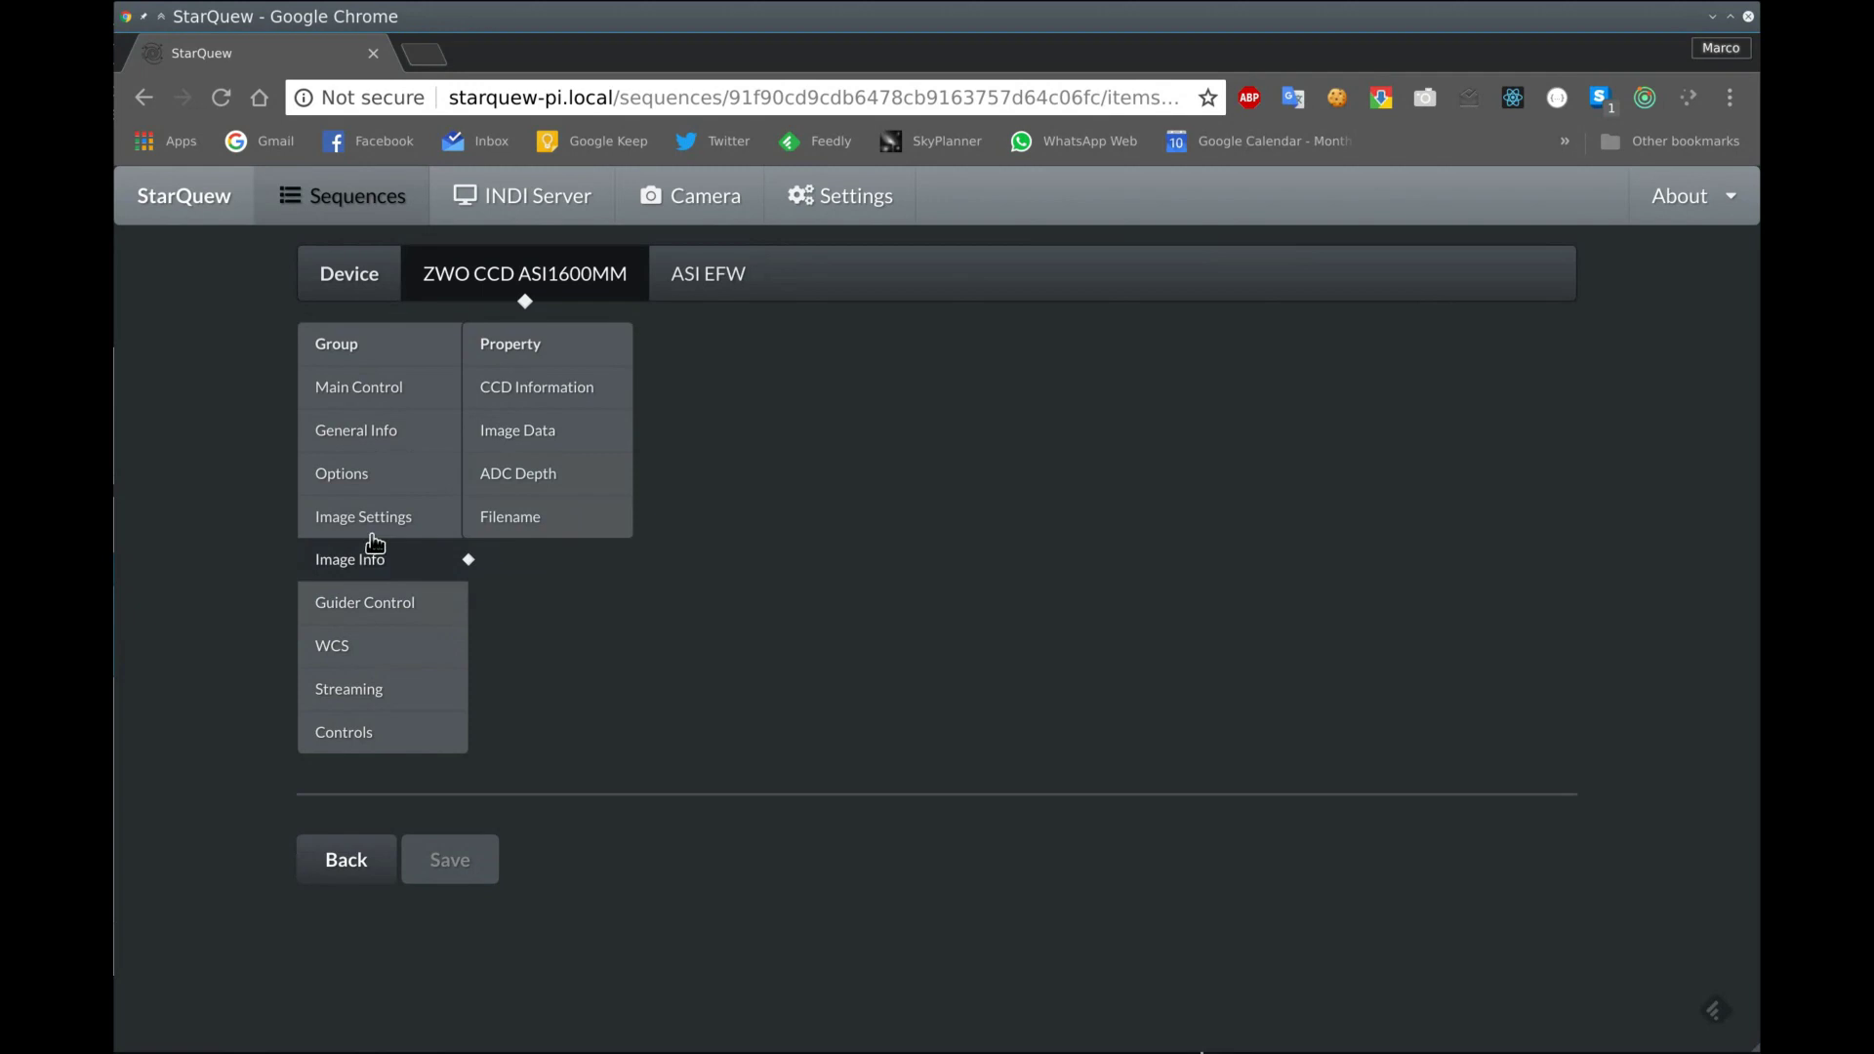
Select the Binning property under Image Settings and save the item with X and Y binning of 1
click(376, 522)
click(536, 429)
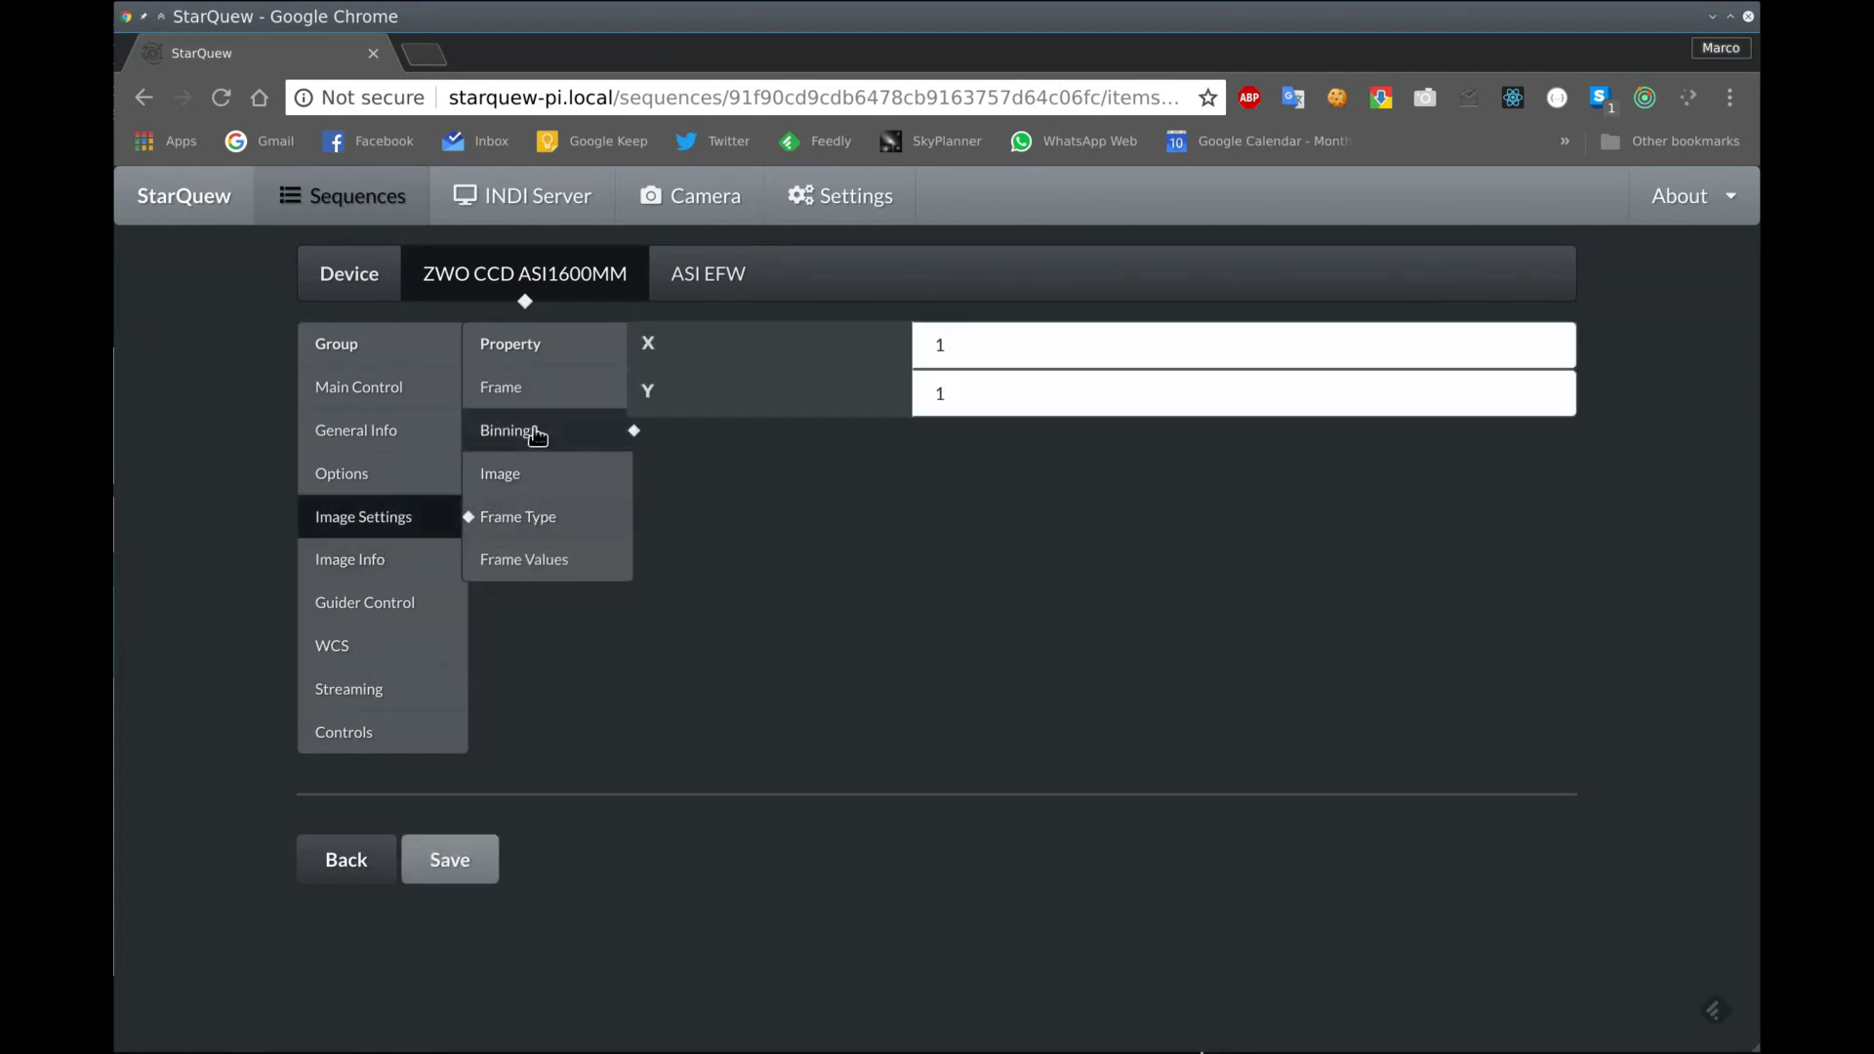
click(445, 855)
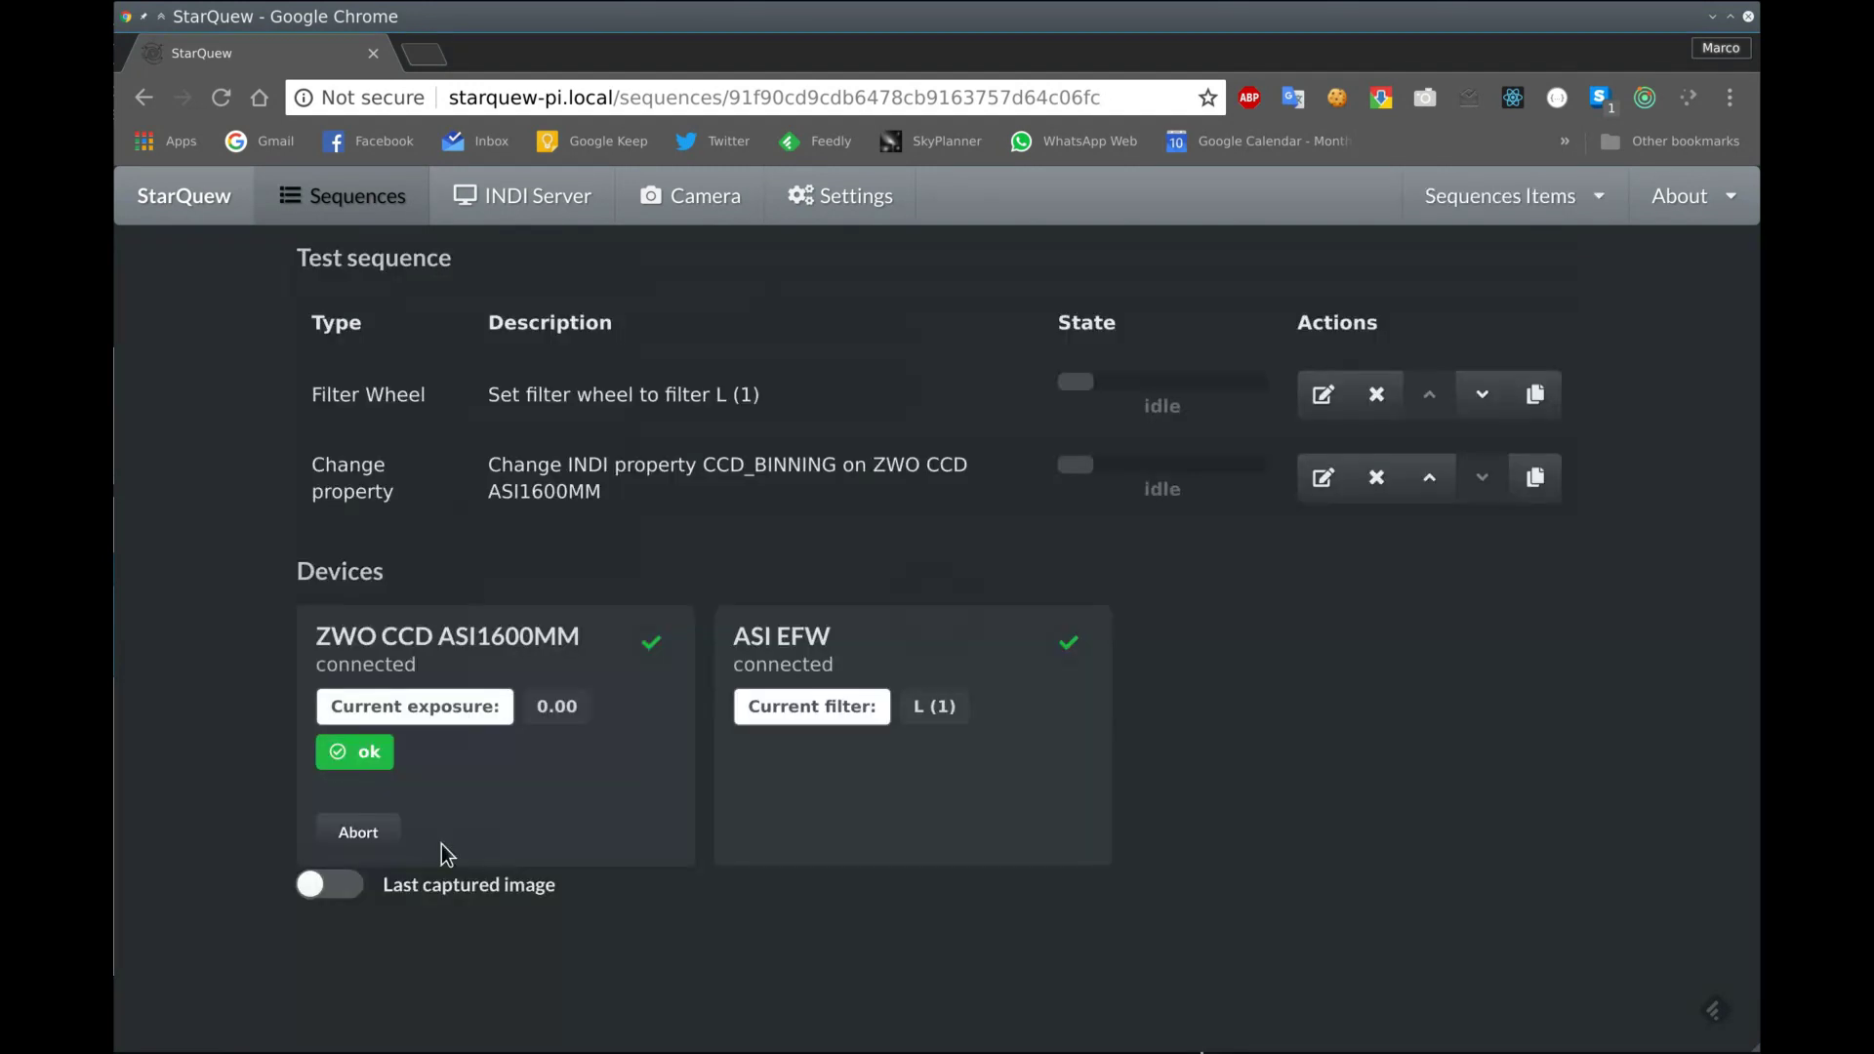
Duplicate the CCD_BINNING item and make one of the two change the camera's Controls property with Gain 14
click(1536, 478)
click(1327, 493)
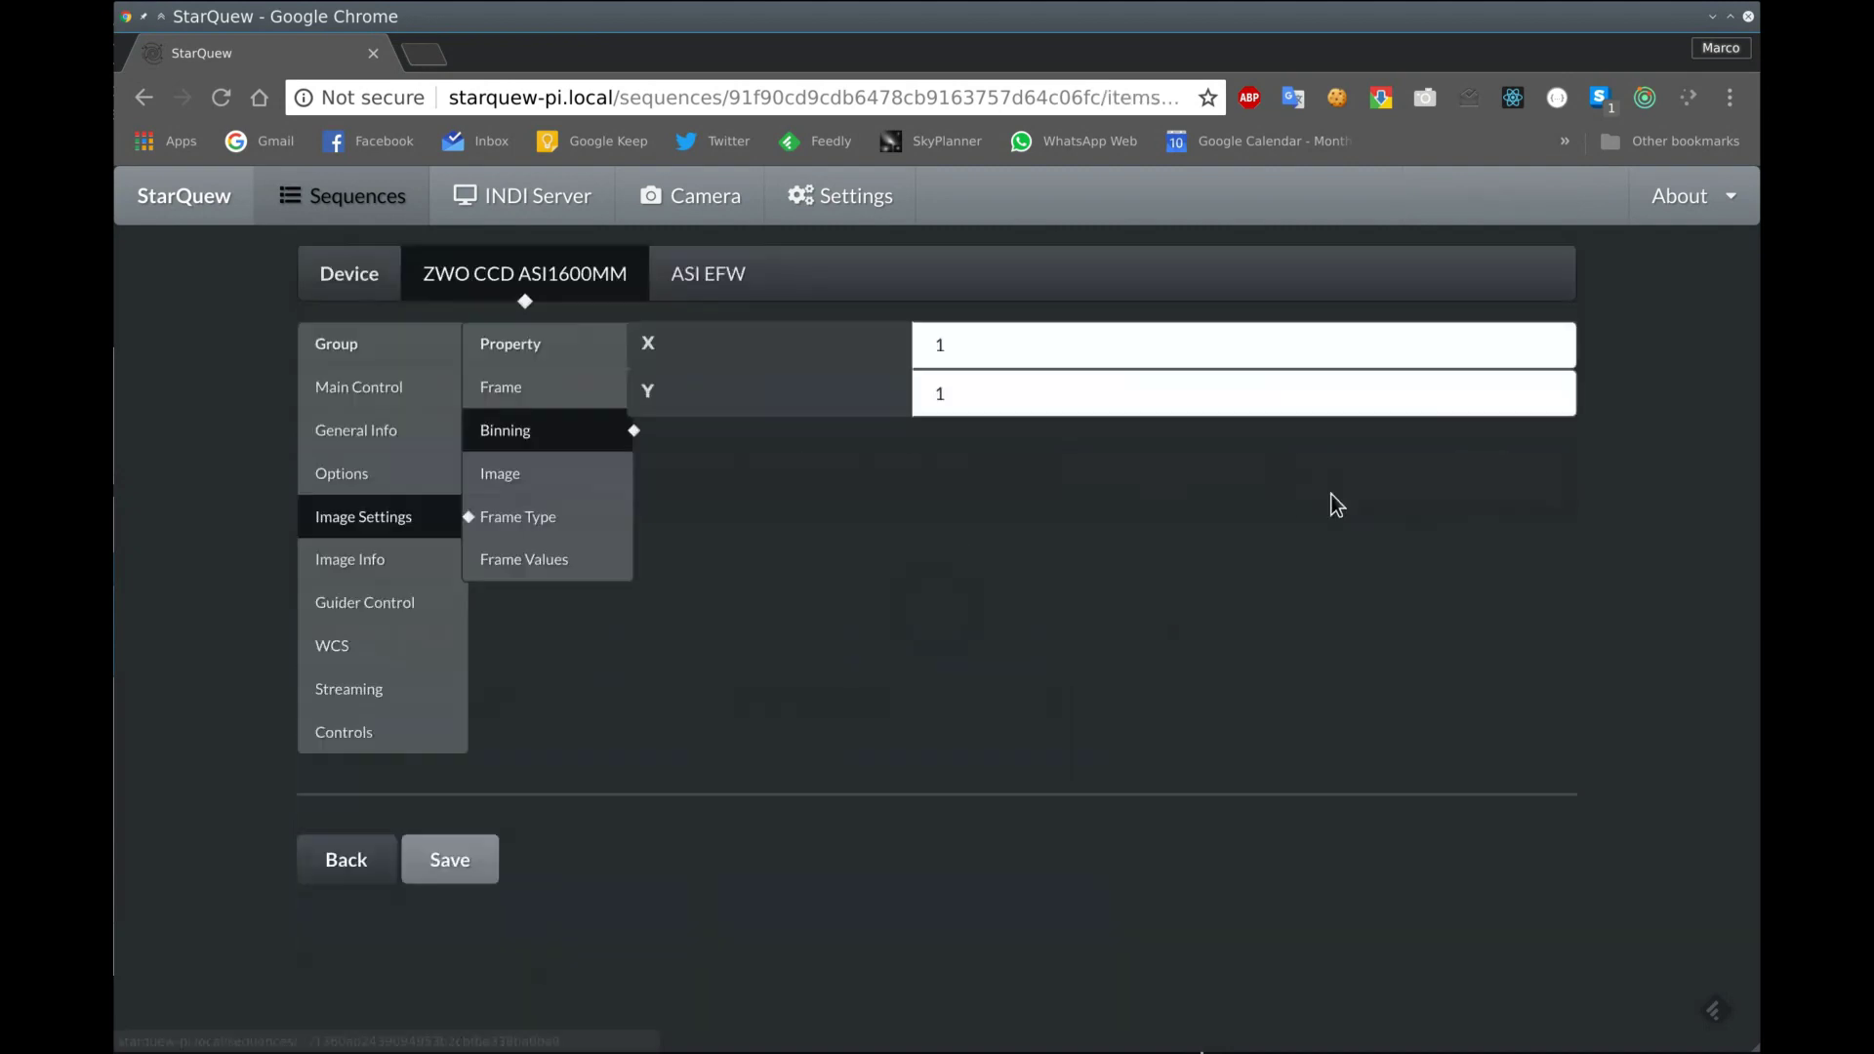
click(410, 730)
click(552, 392)
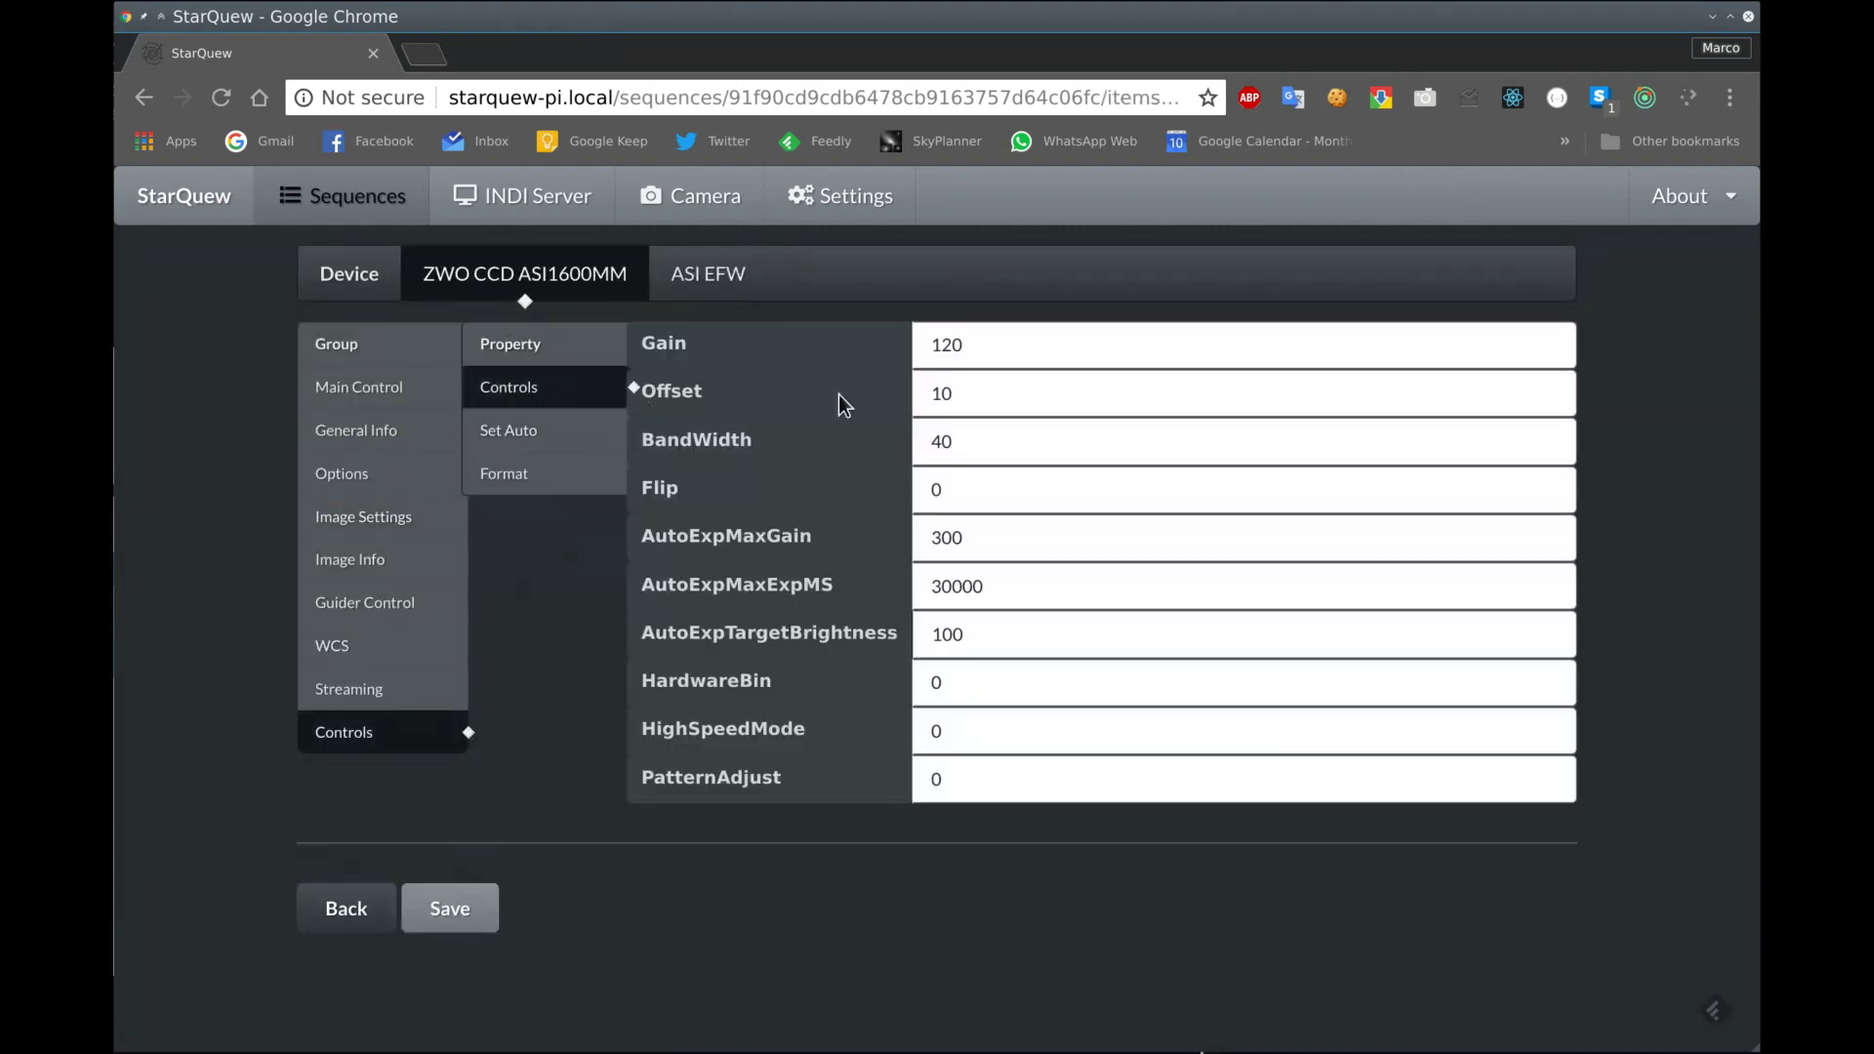
double_click(1048, 355)
text(14)
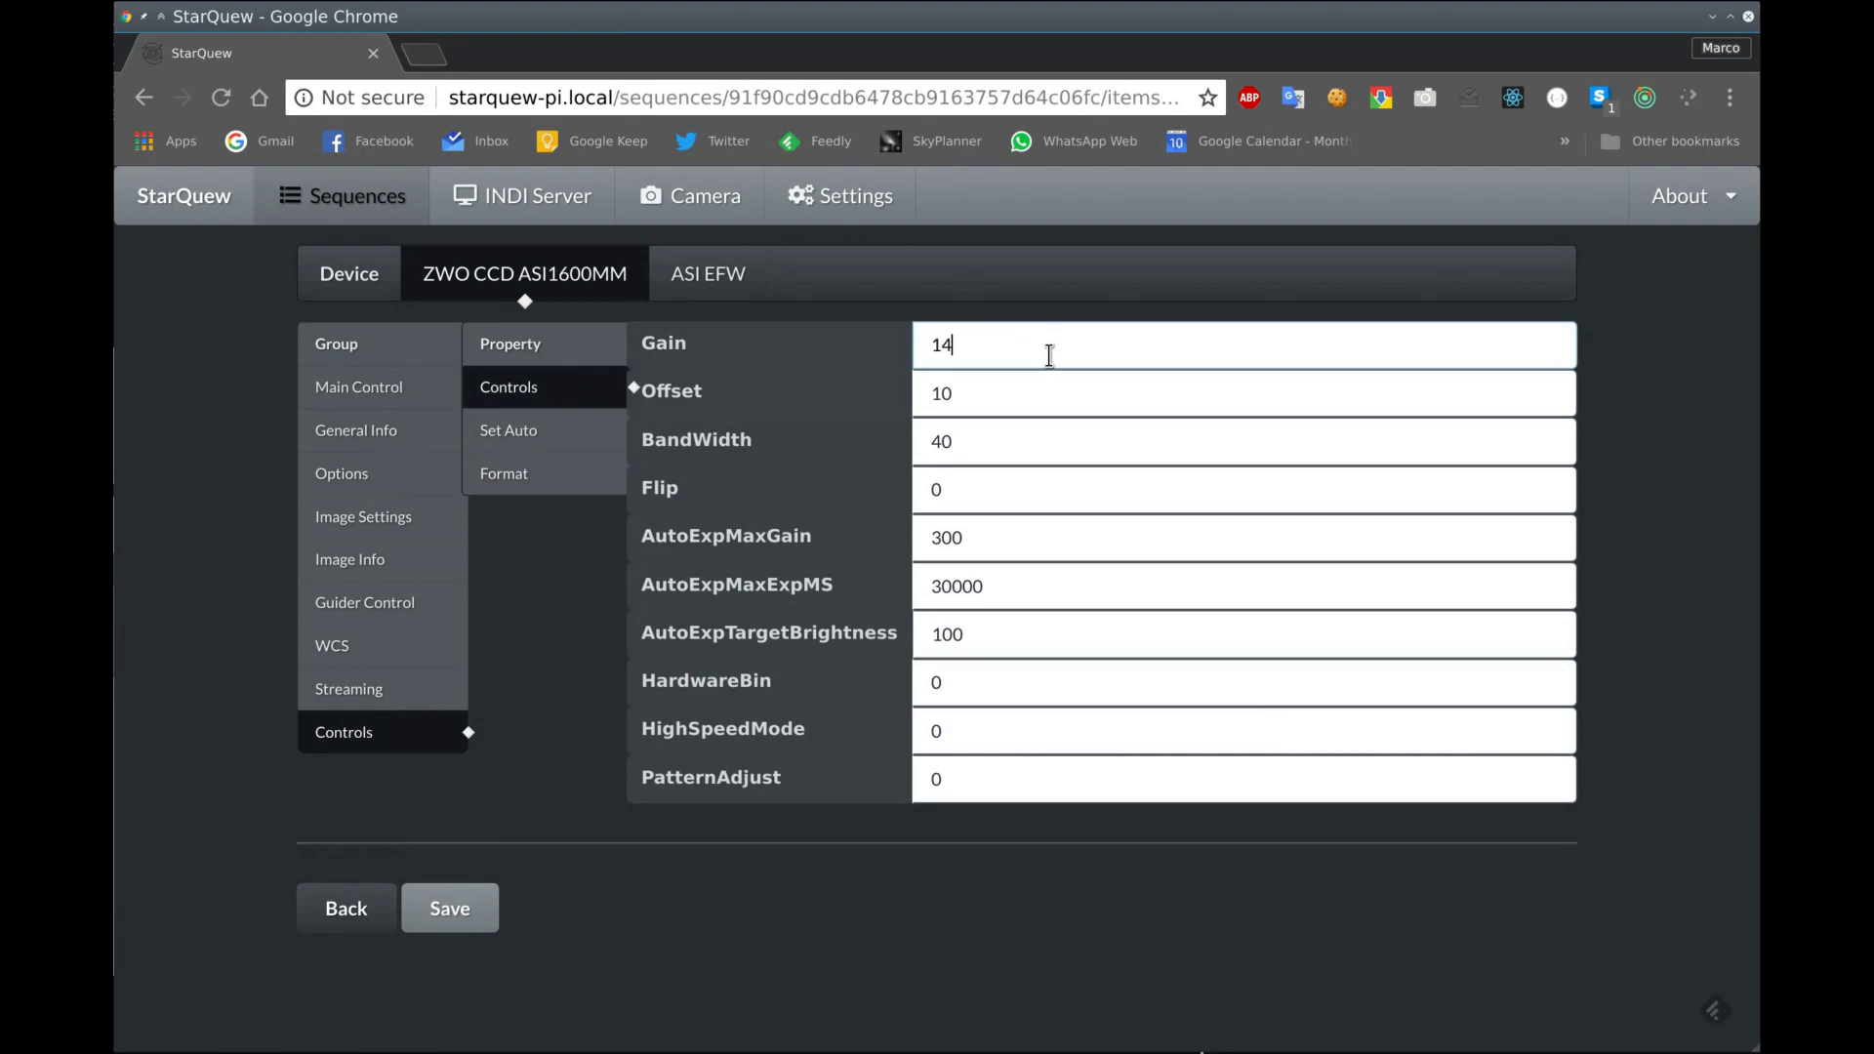
click(441, 923)
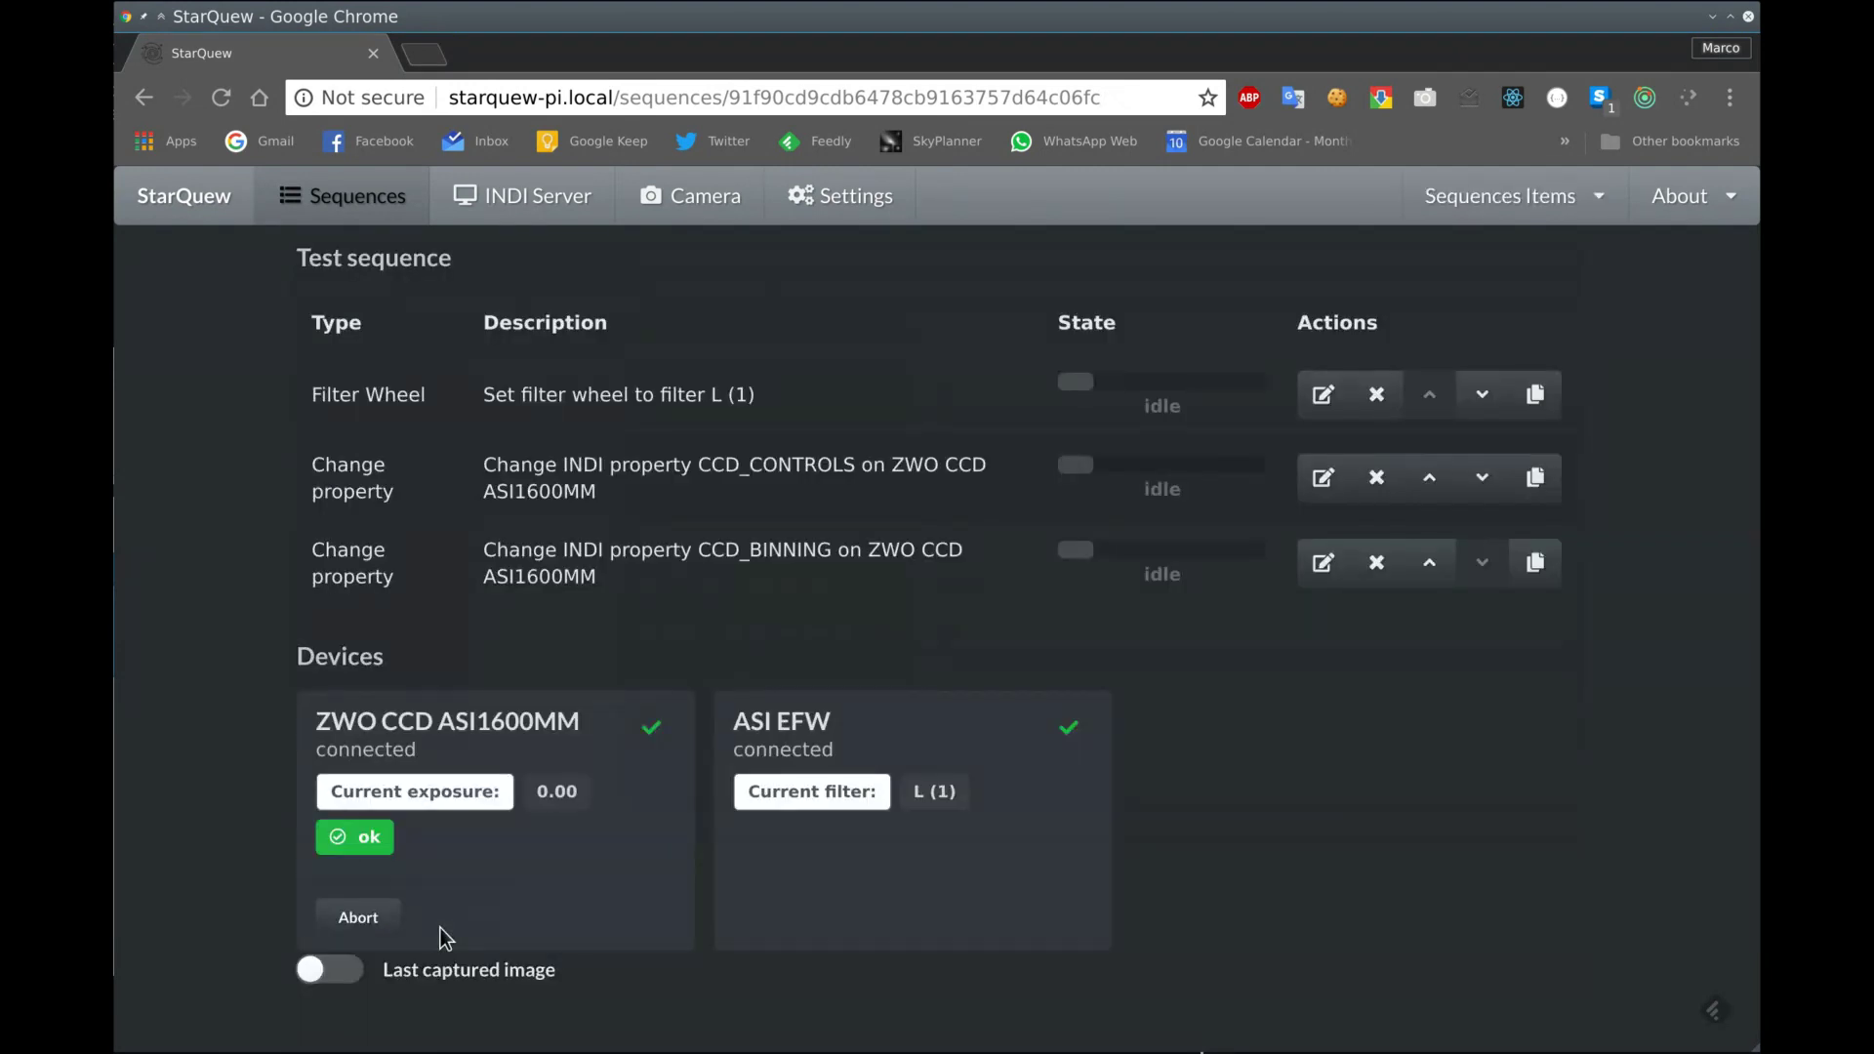
Start a new Exposures sequence item with a count of 10 shots and an exposure of 1 second each
click(1581, 195)
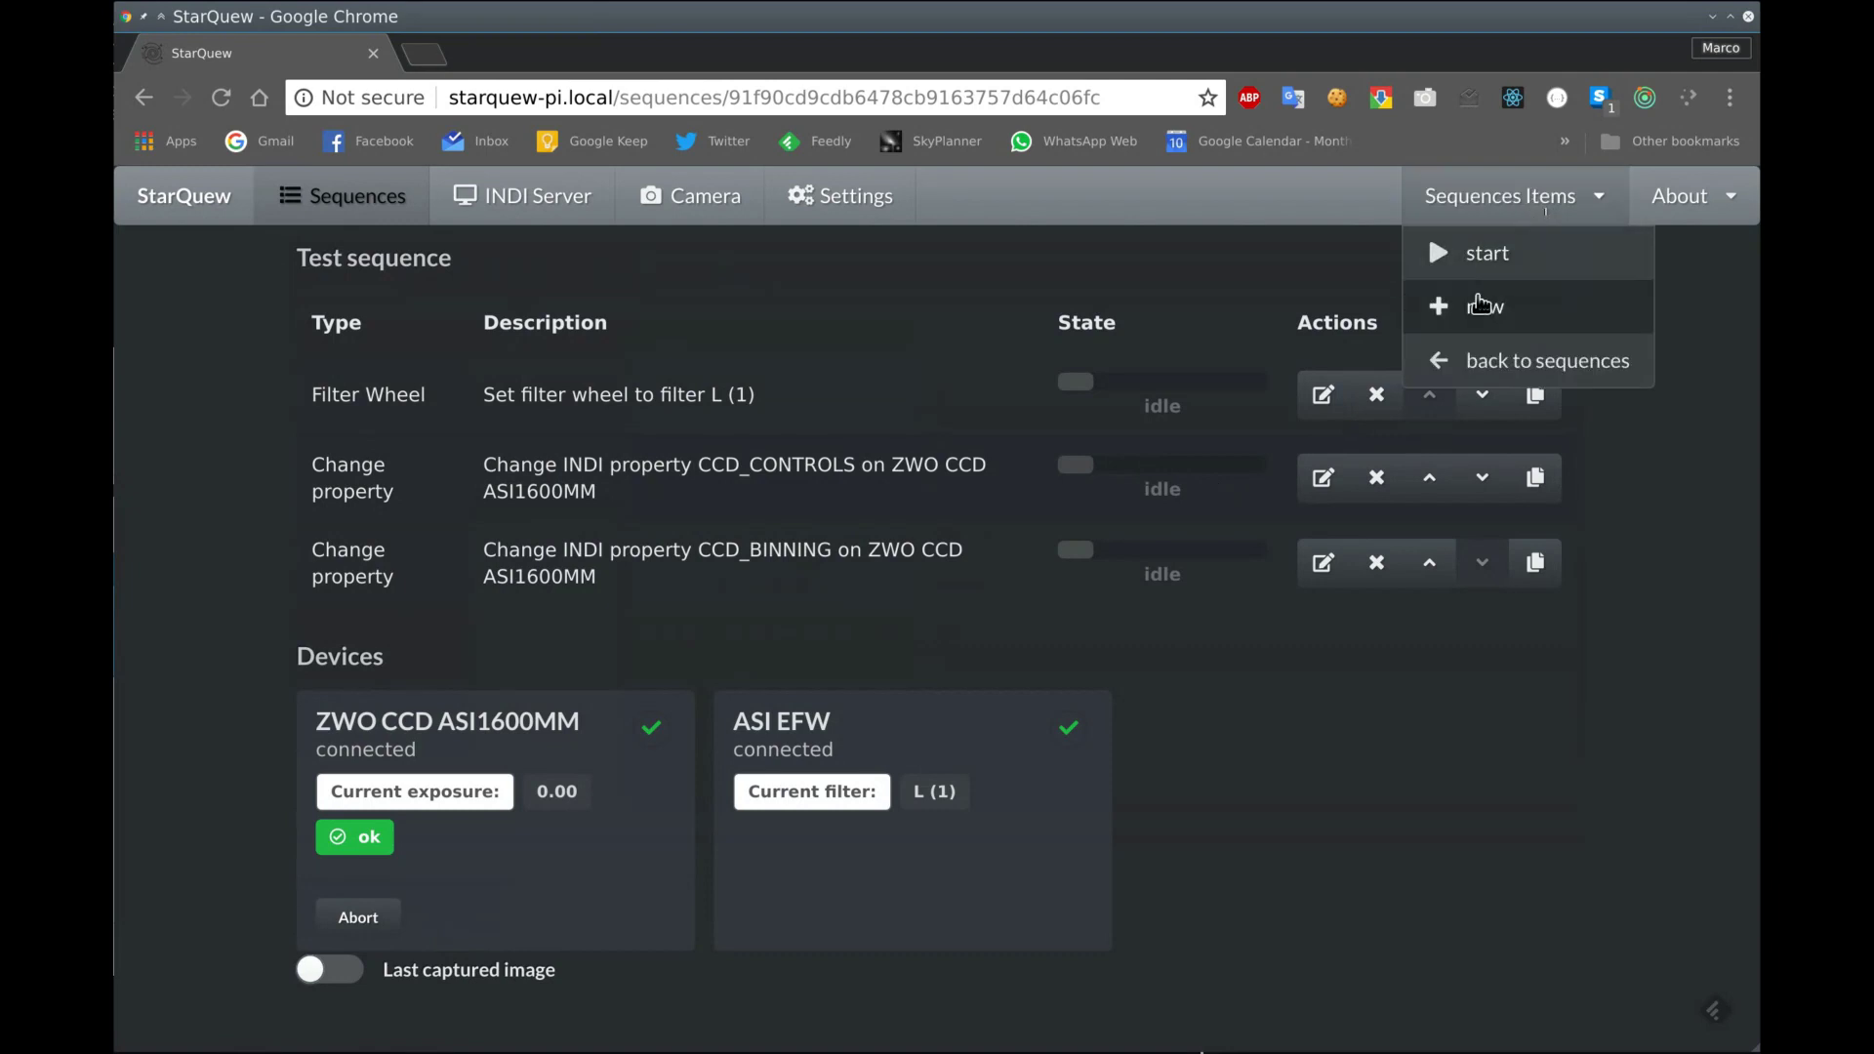
click(1477, 301)
click(708, 438)
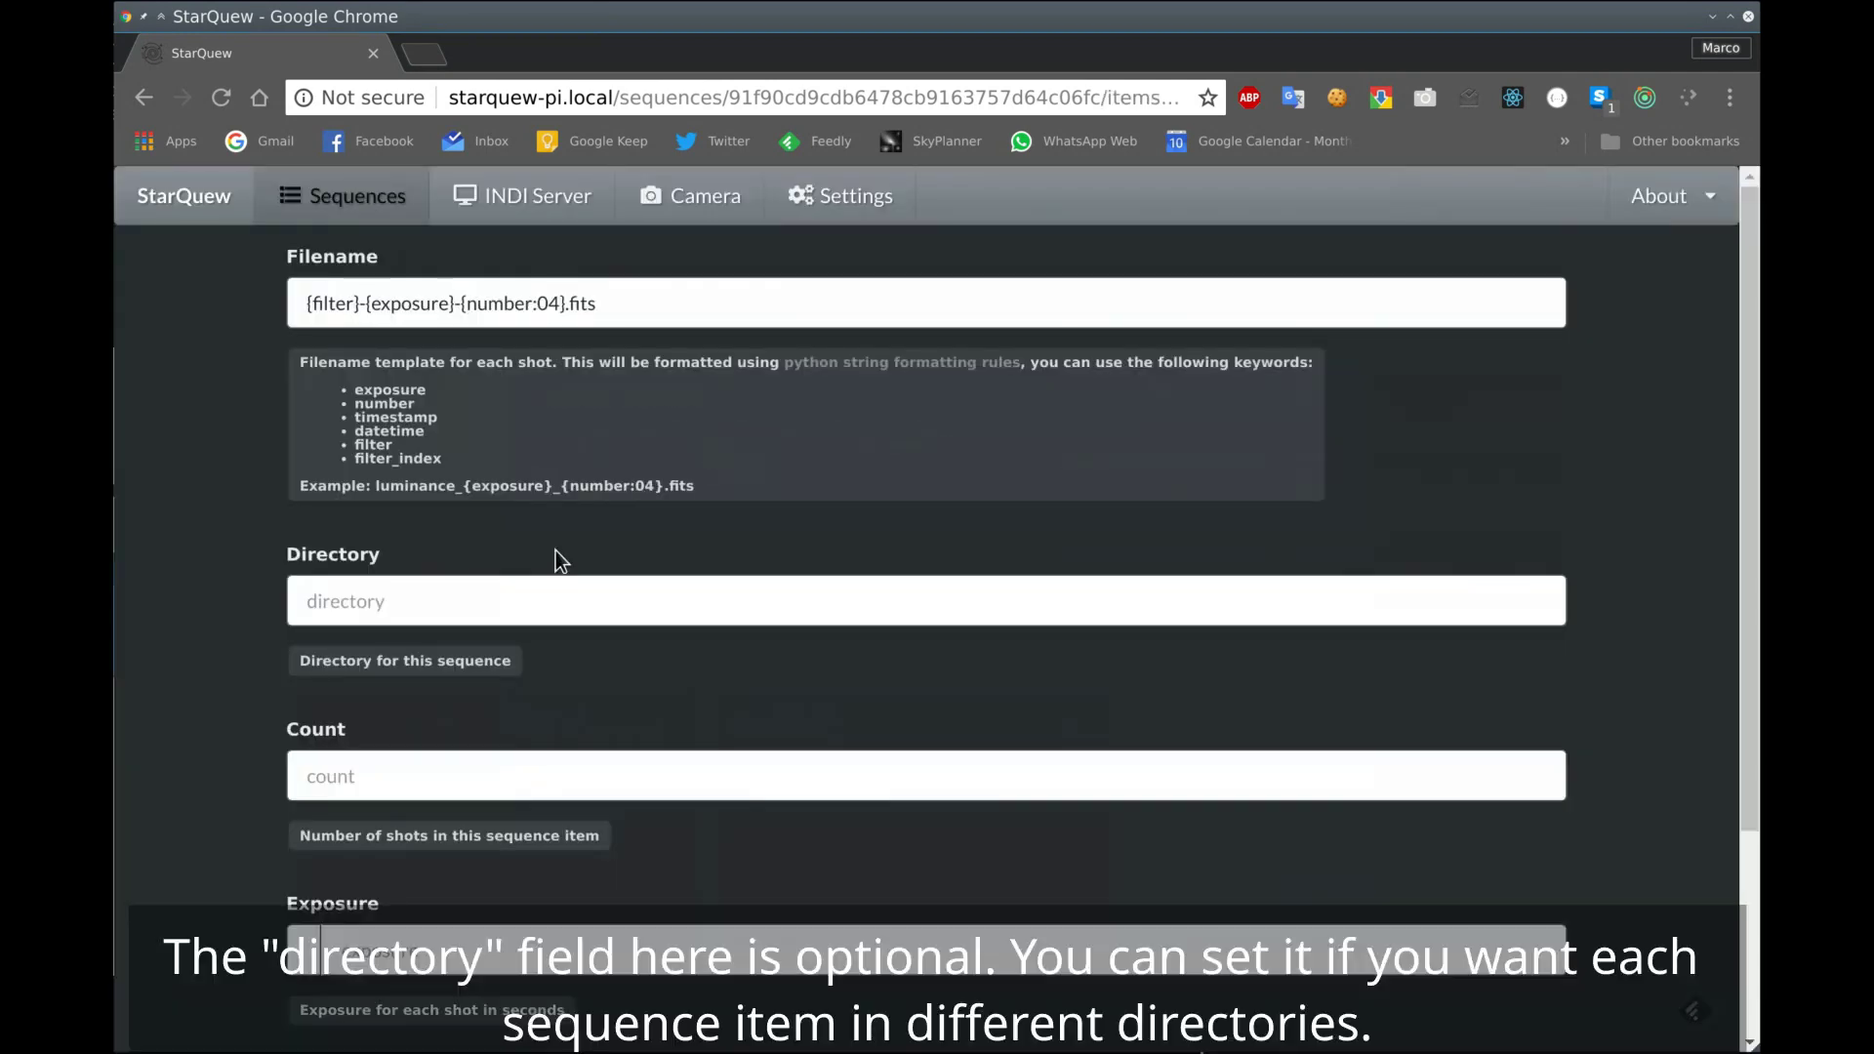
scroll(414, 700, down, 1)
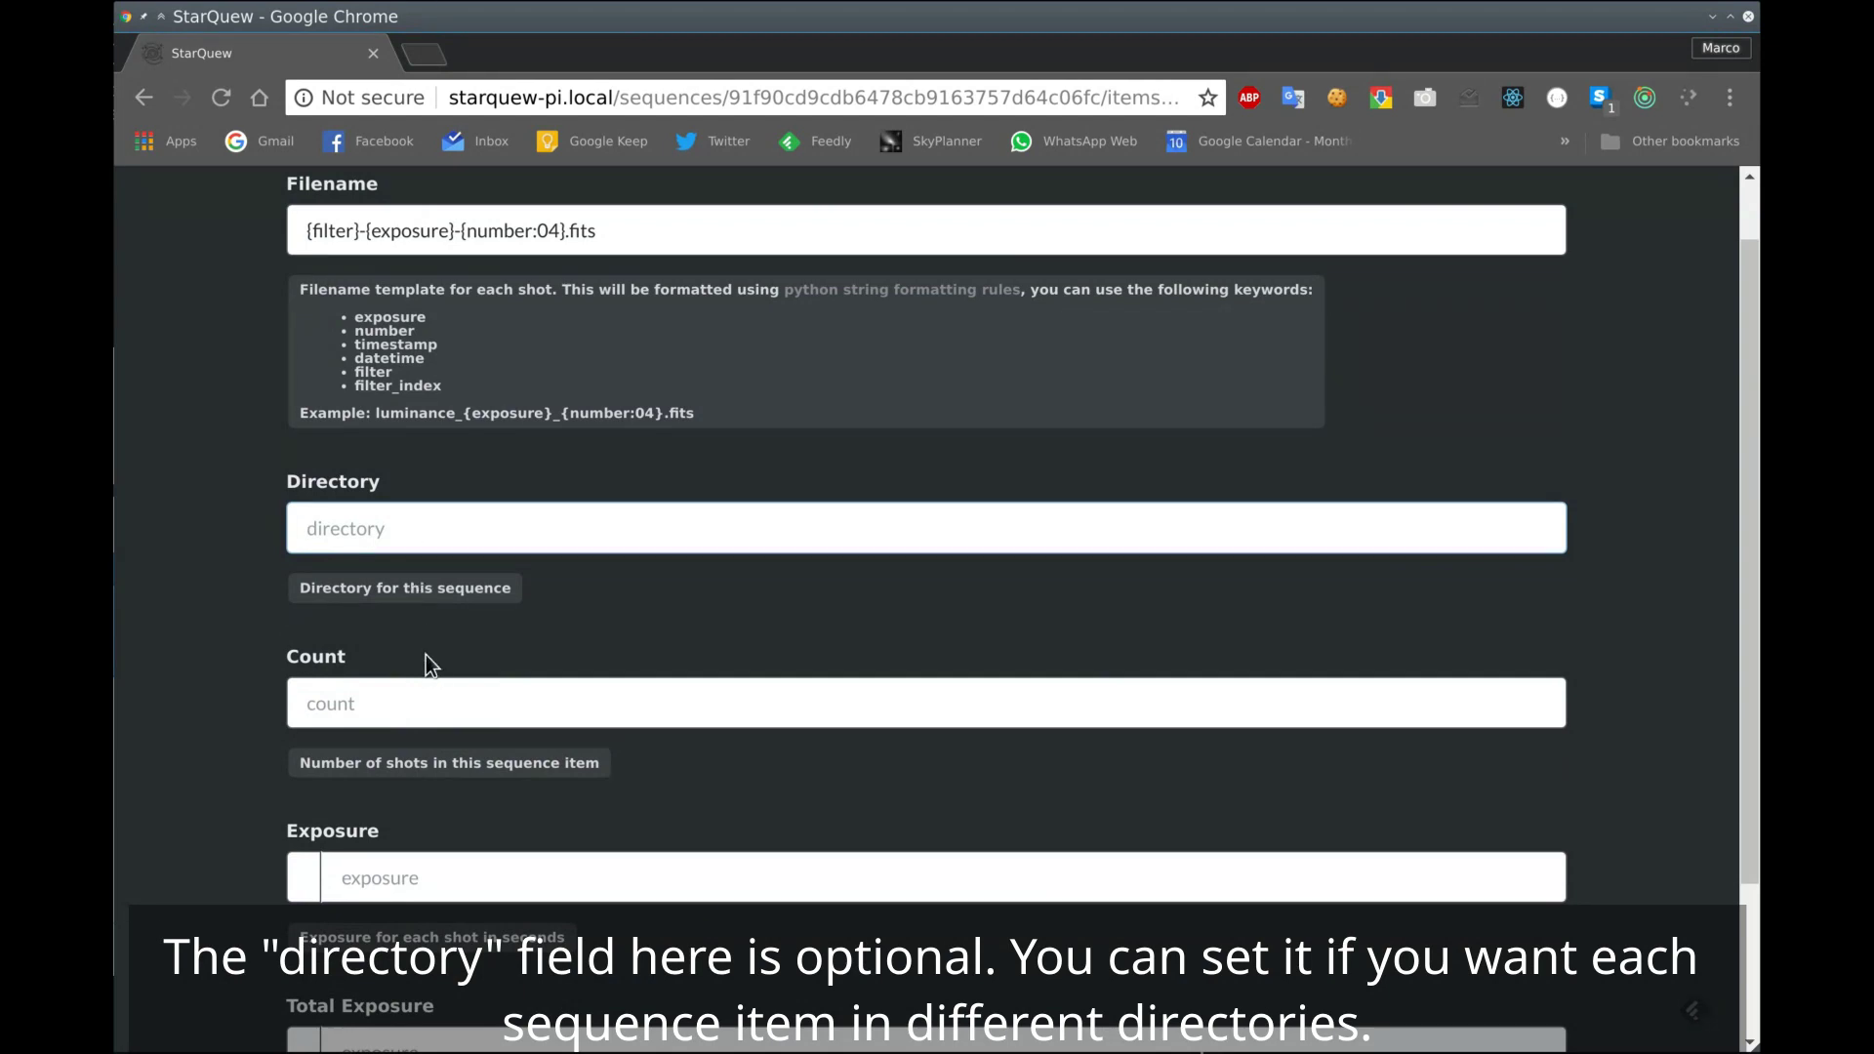
click(425, 707)
text(10)
key(Tab)
text(1)
scroll(425, 710, down, 2)
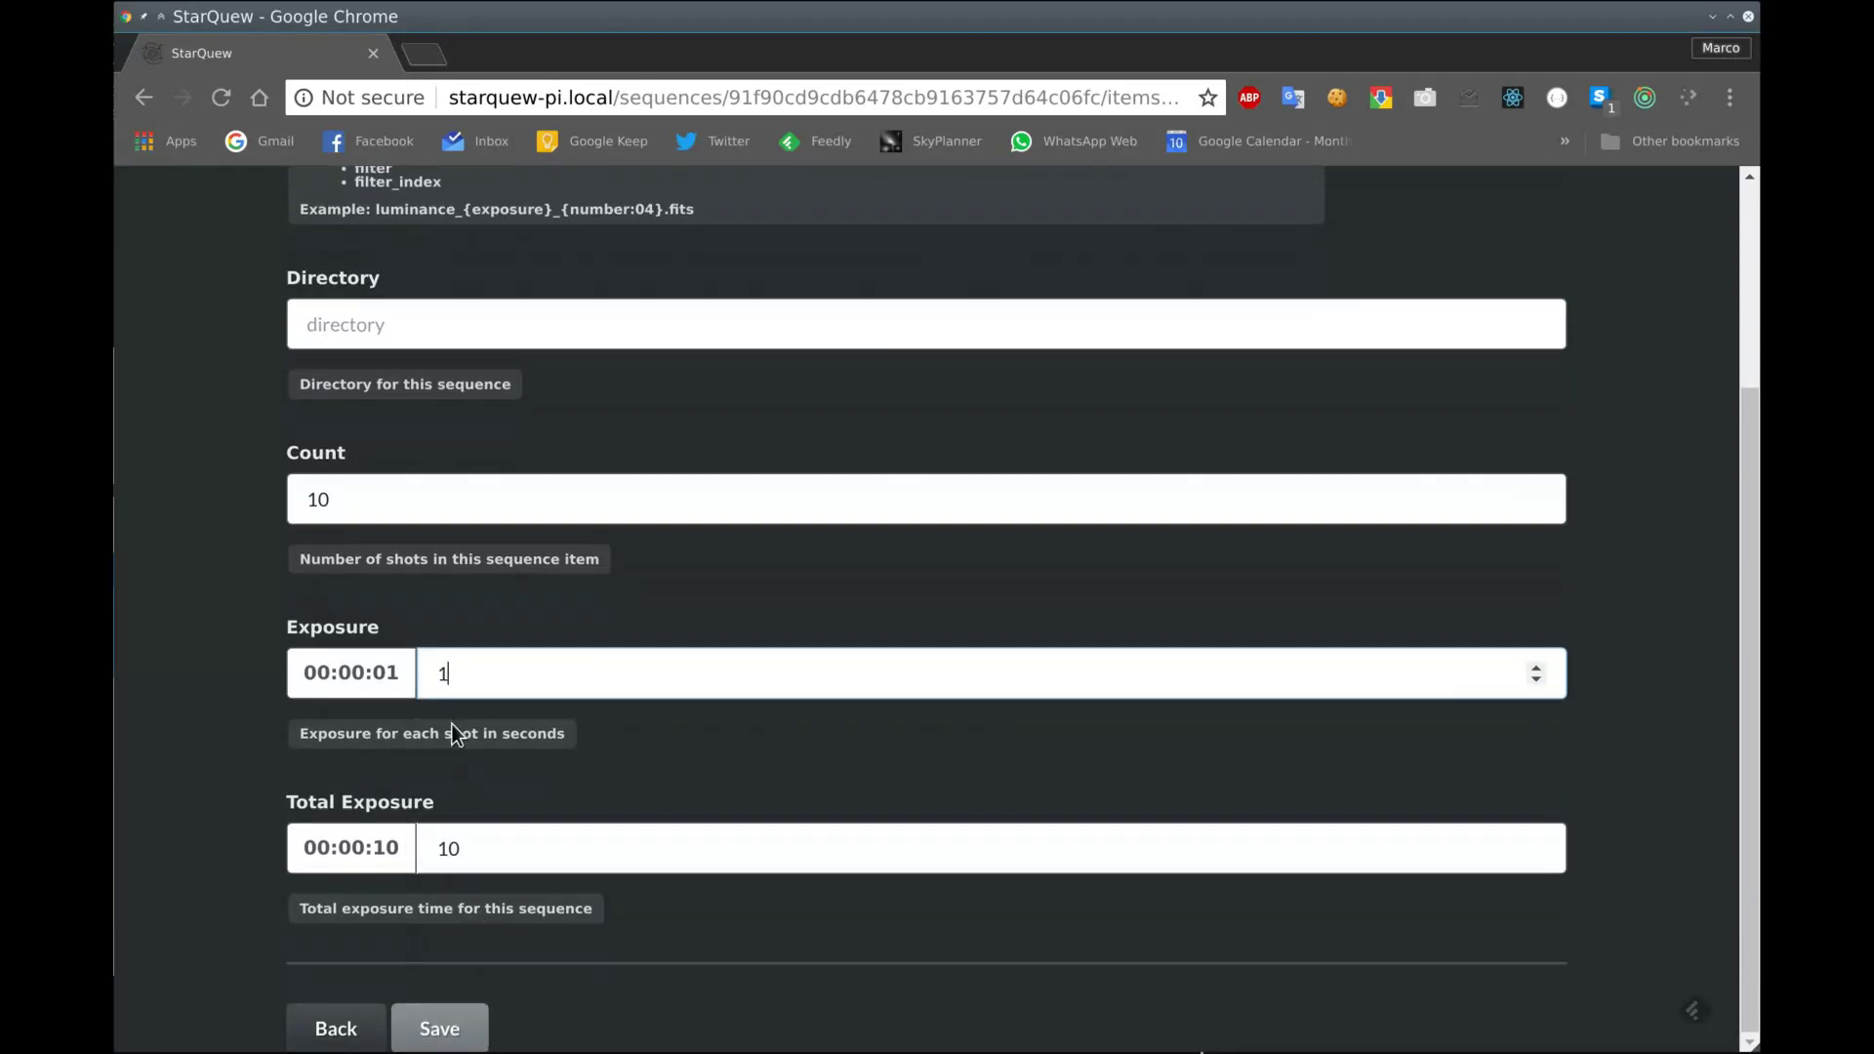
Try exposures of 2 and 3 seconds per shot and restore the value to 1 second
key(BackSpace)
text(2)
key(BackSpace)
text(3)
key(BackSpace)
text(1)
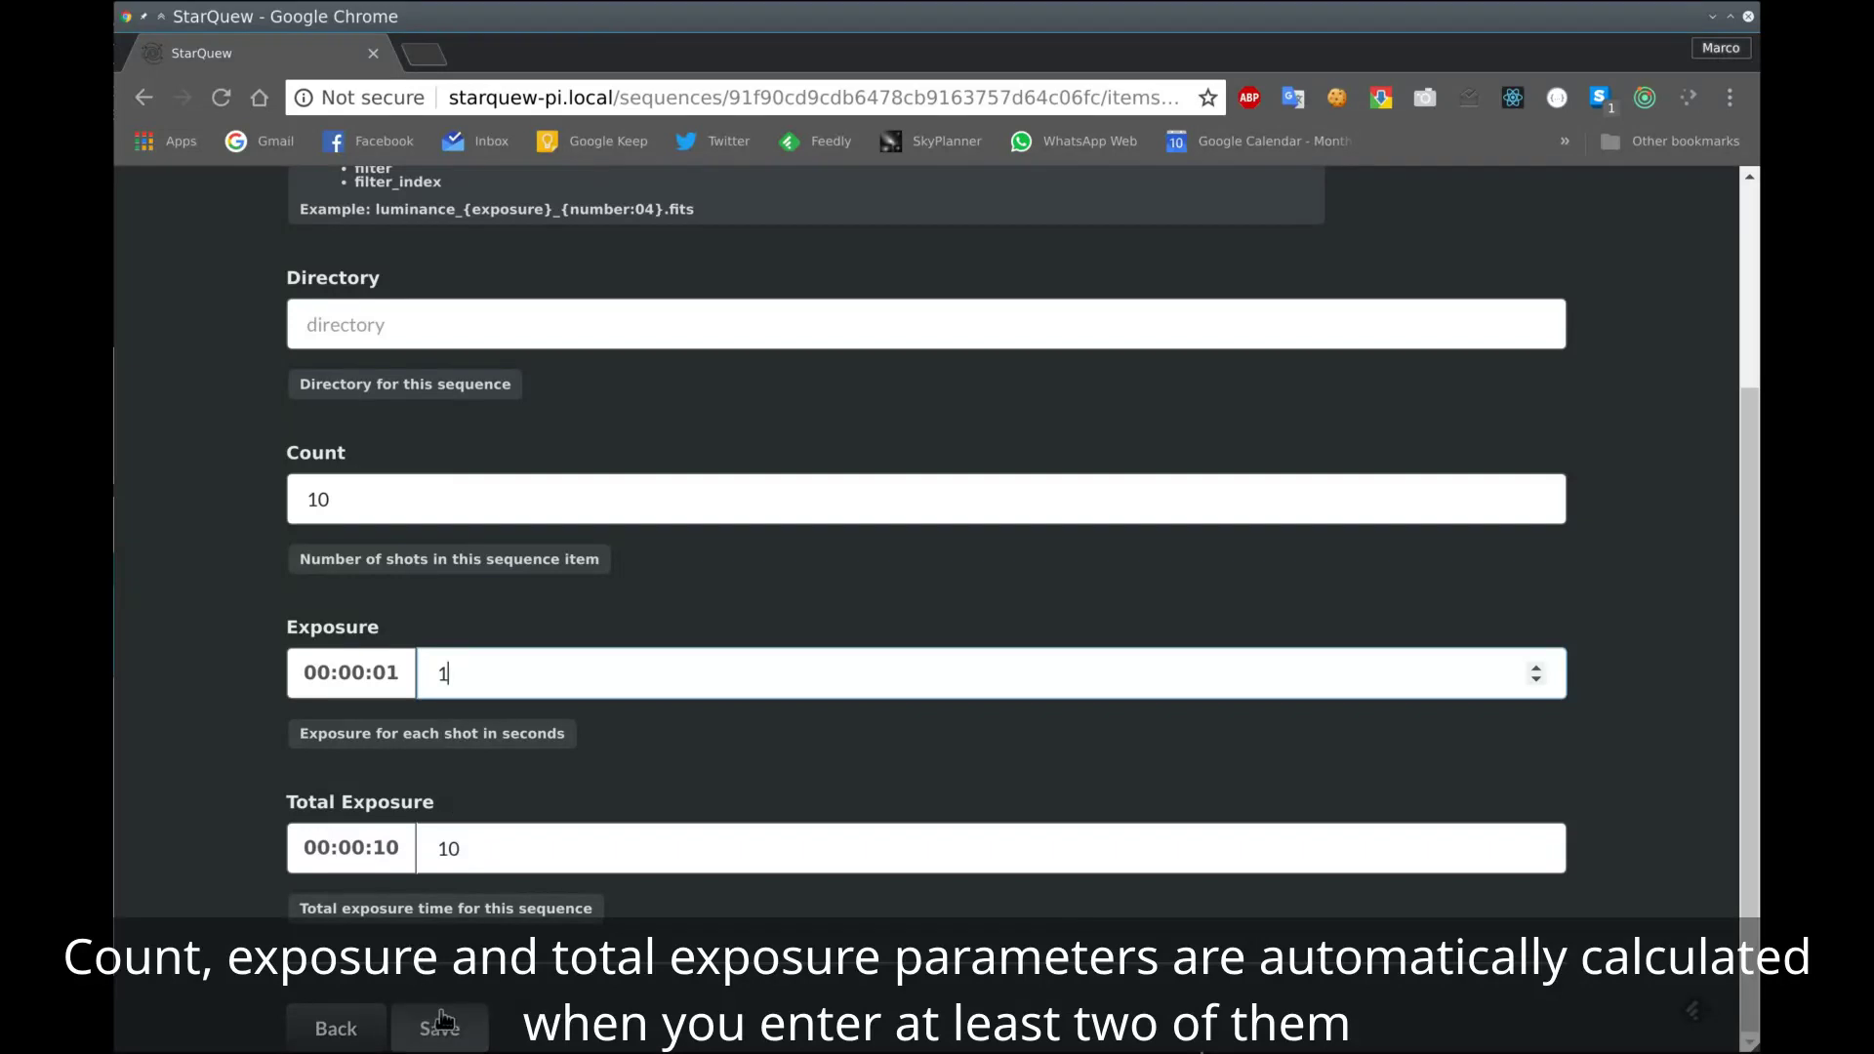
Review the exposure item's filename template and shot settings, and save the item
scroll(435, 398, up, 3)
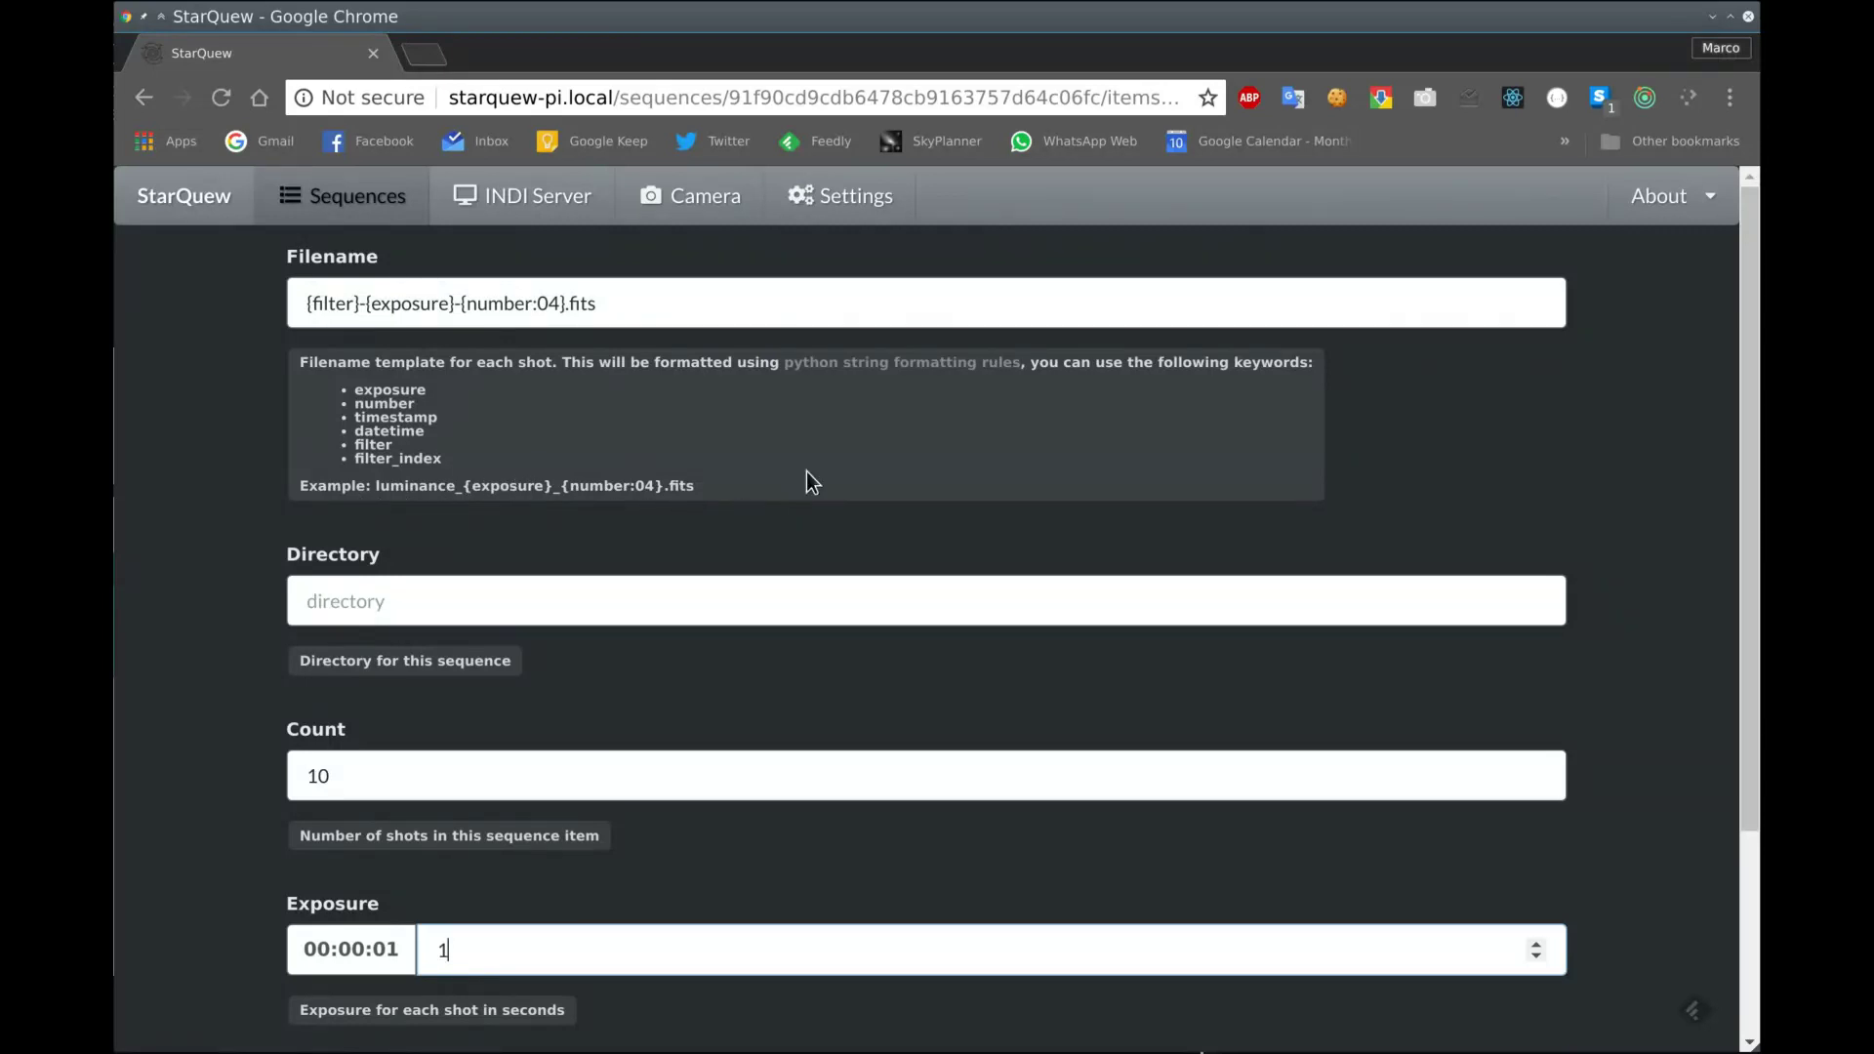
scroll(820, 431, down, 2)
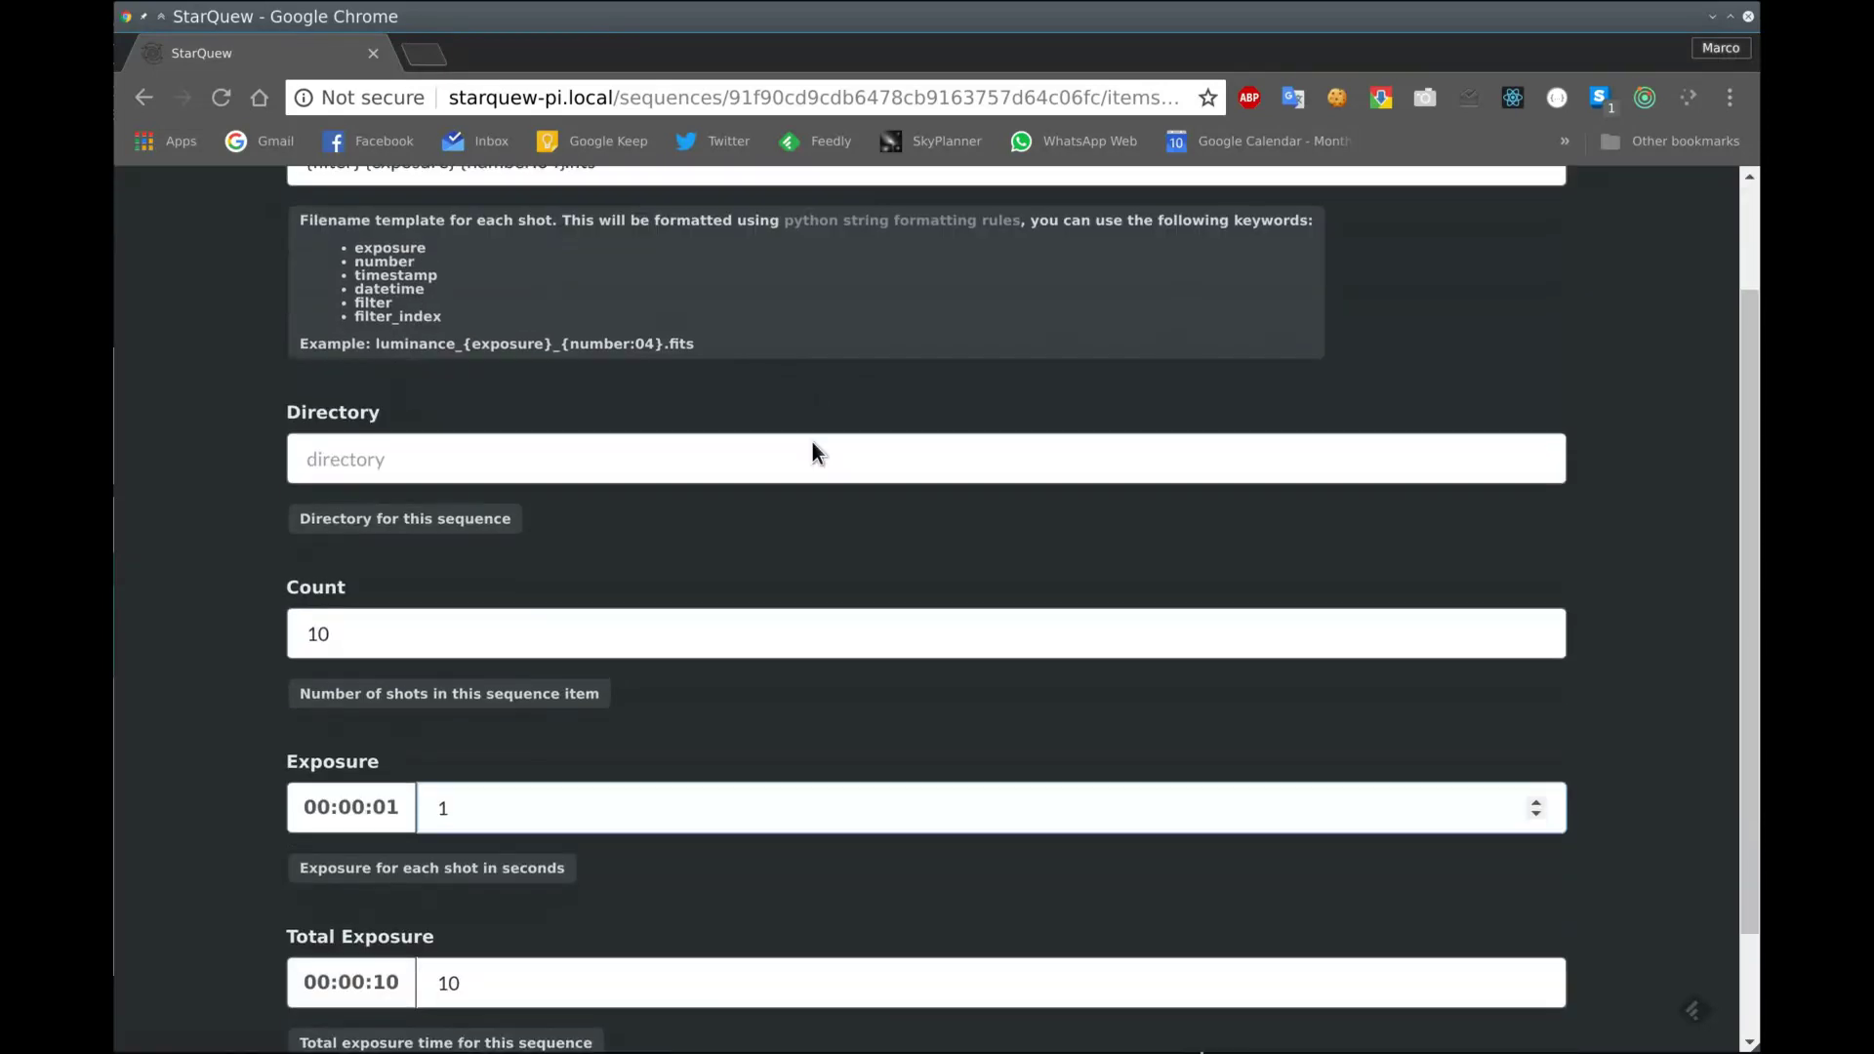
scroll(811, 444, down, 2)
click(450, 1017)
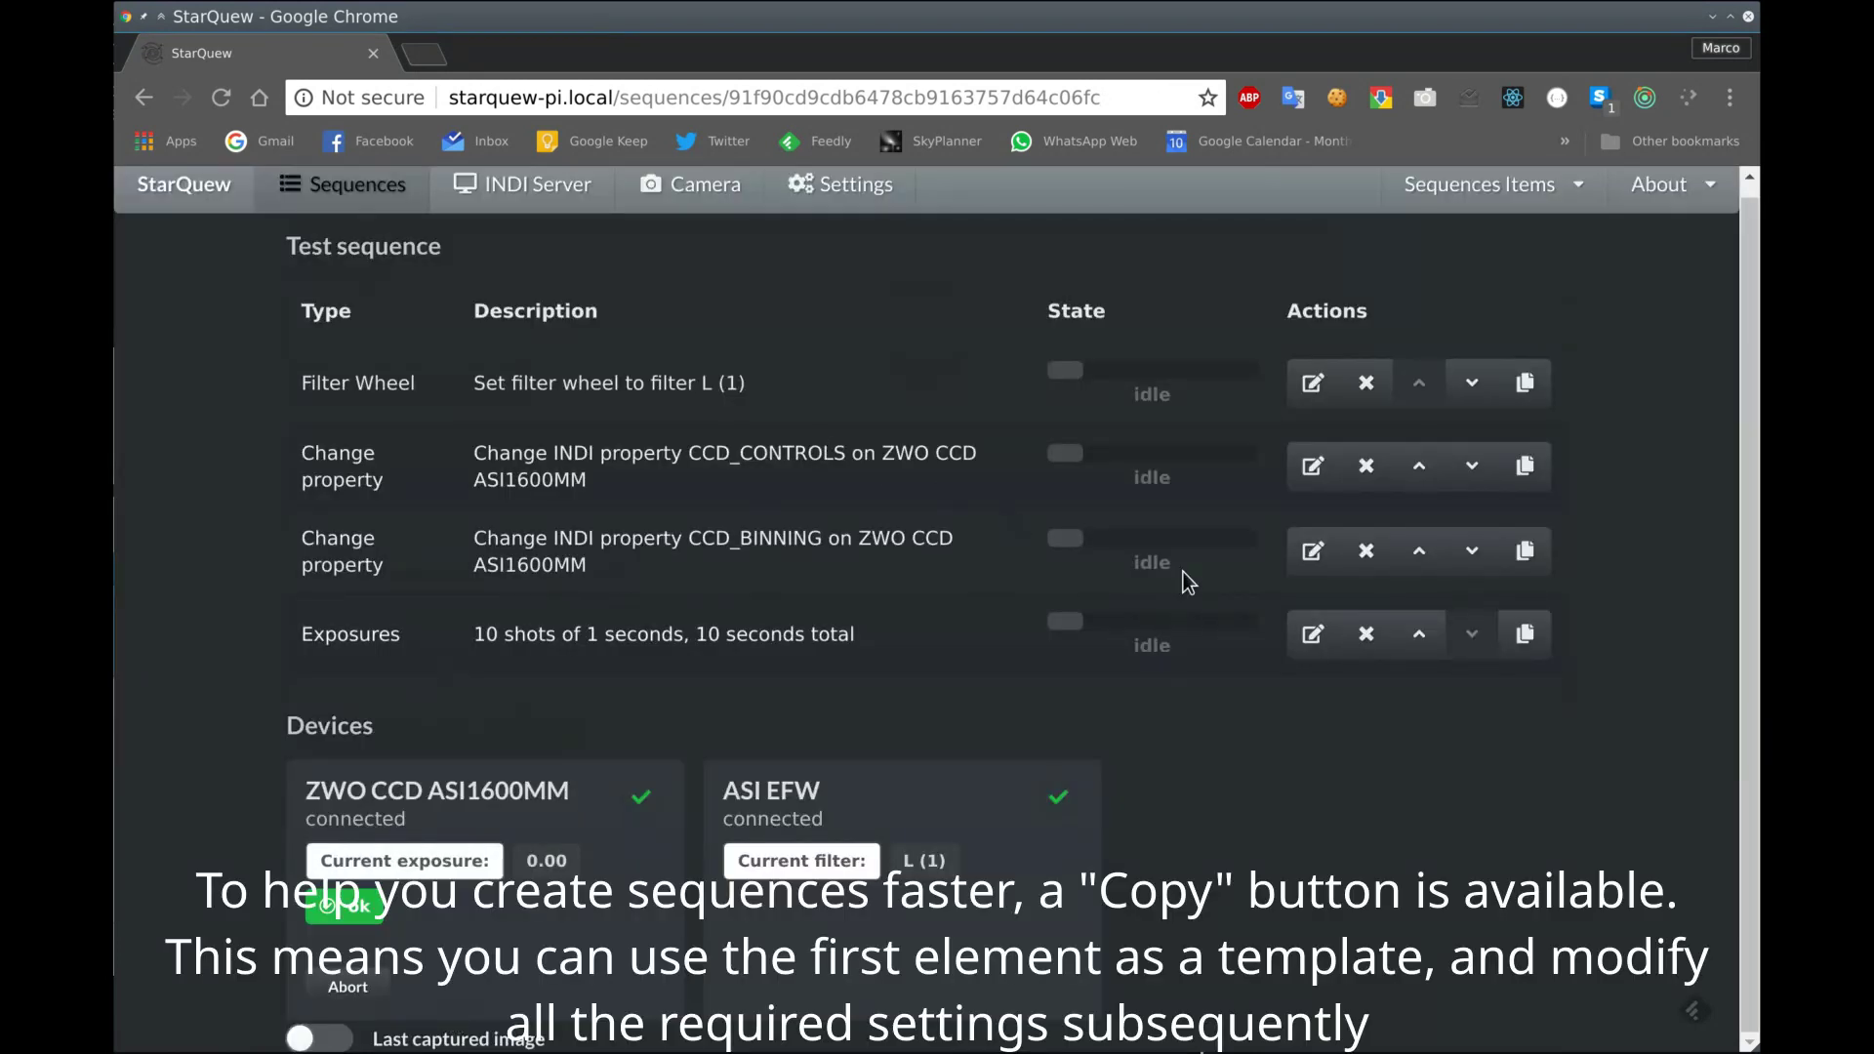
Duplicate the L (1) filter wheel item and set the copy to filter R (2)
click(1524, 382)
scroll(1523, 385, down, 1)
click(1310, 635)
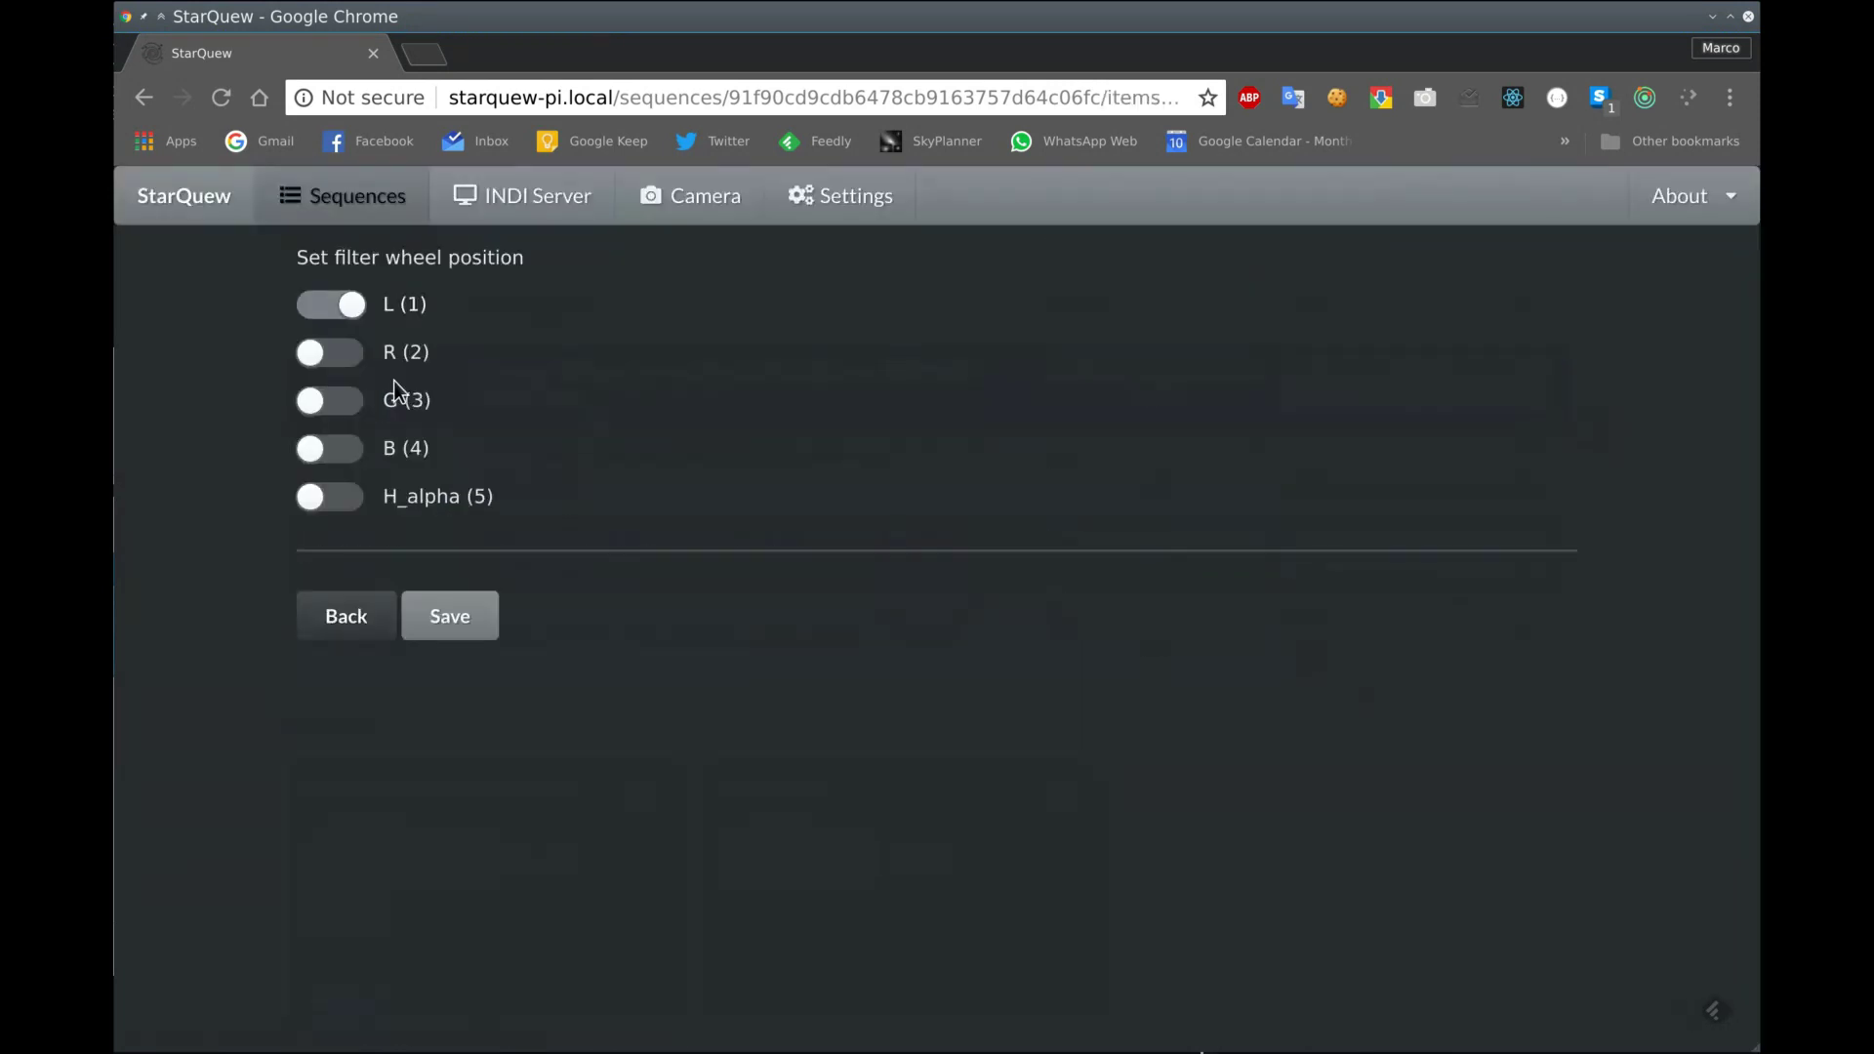
click(358, 367)
click(447, 615)
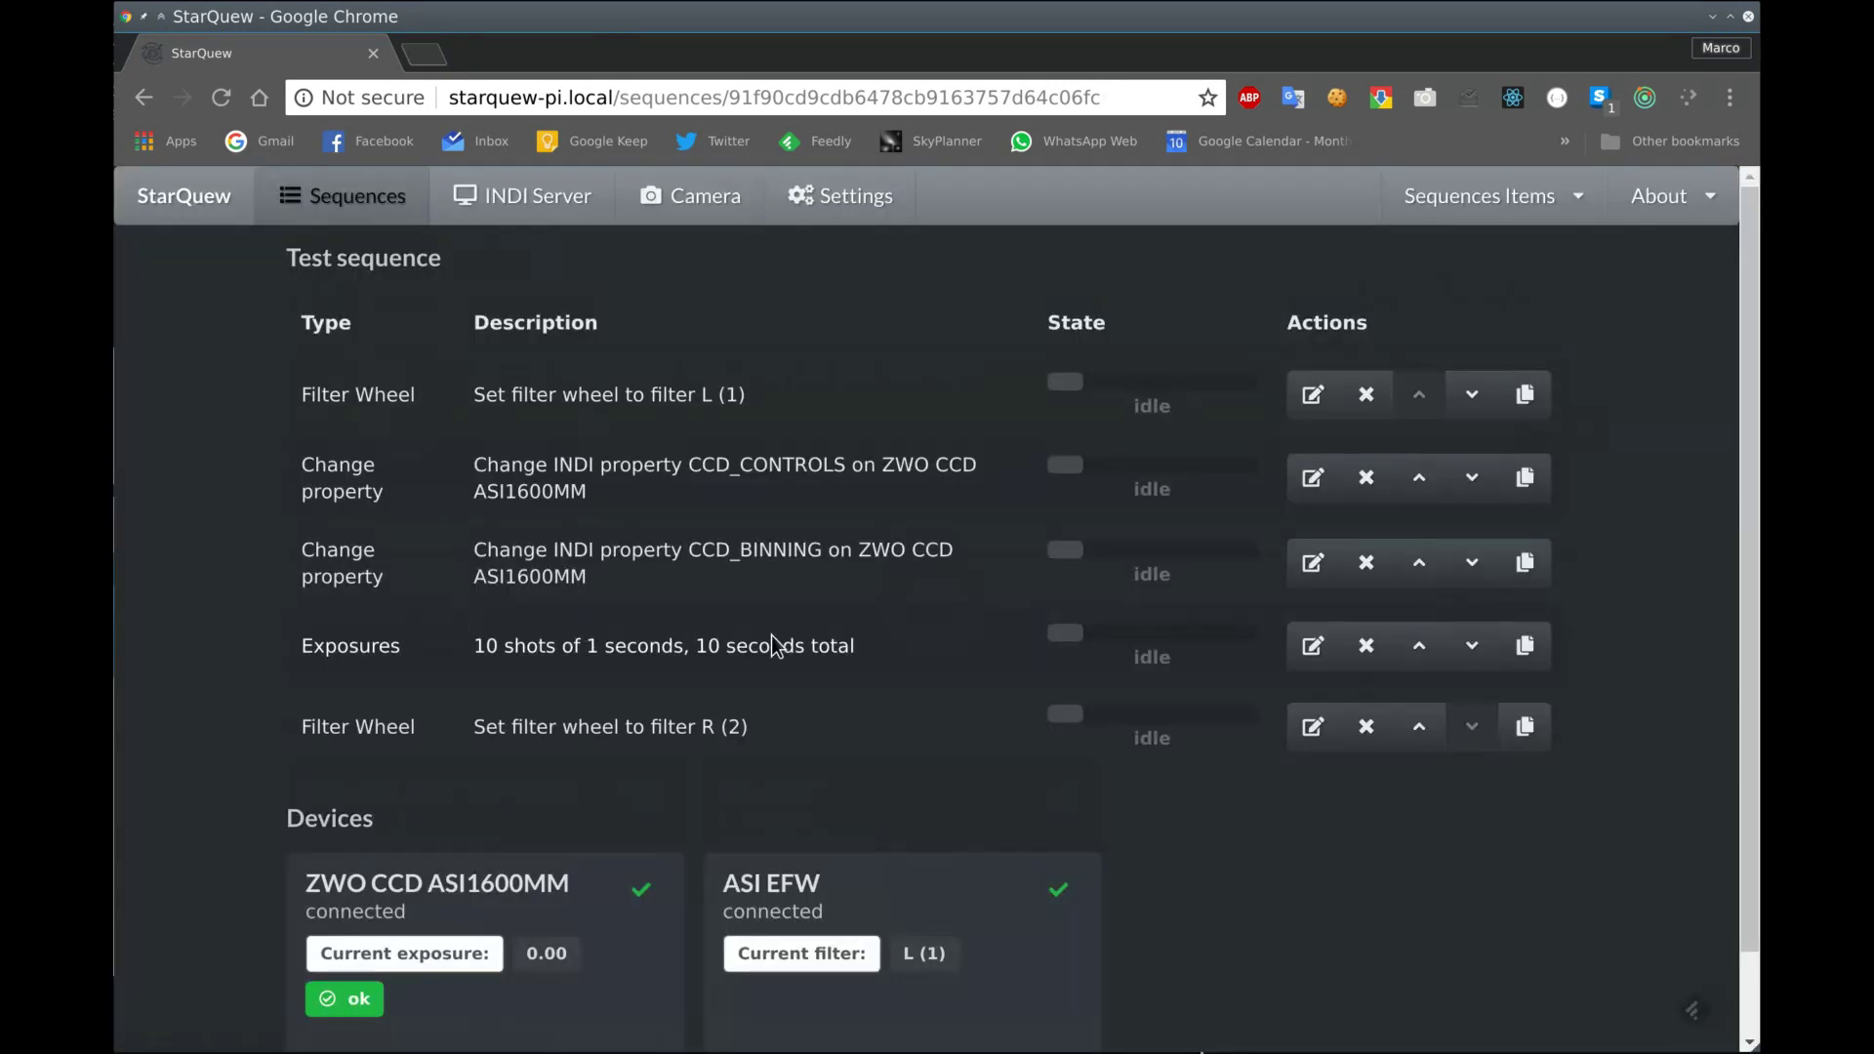
Duplicate the CCD_CONTROLS and CCD_BINNING property items to follow the R (2) filter change
click(1521, 480)
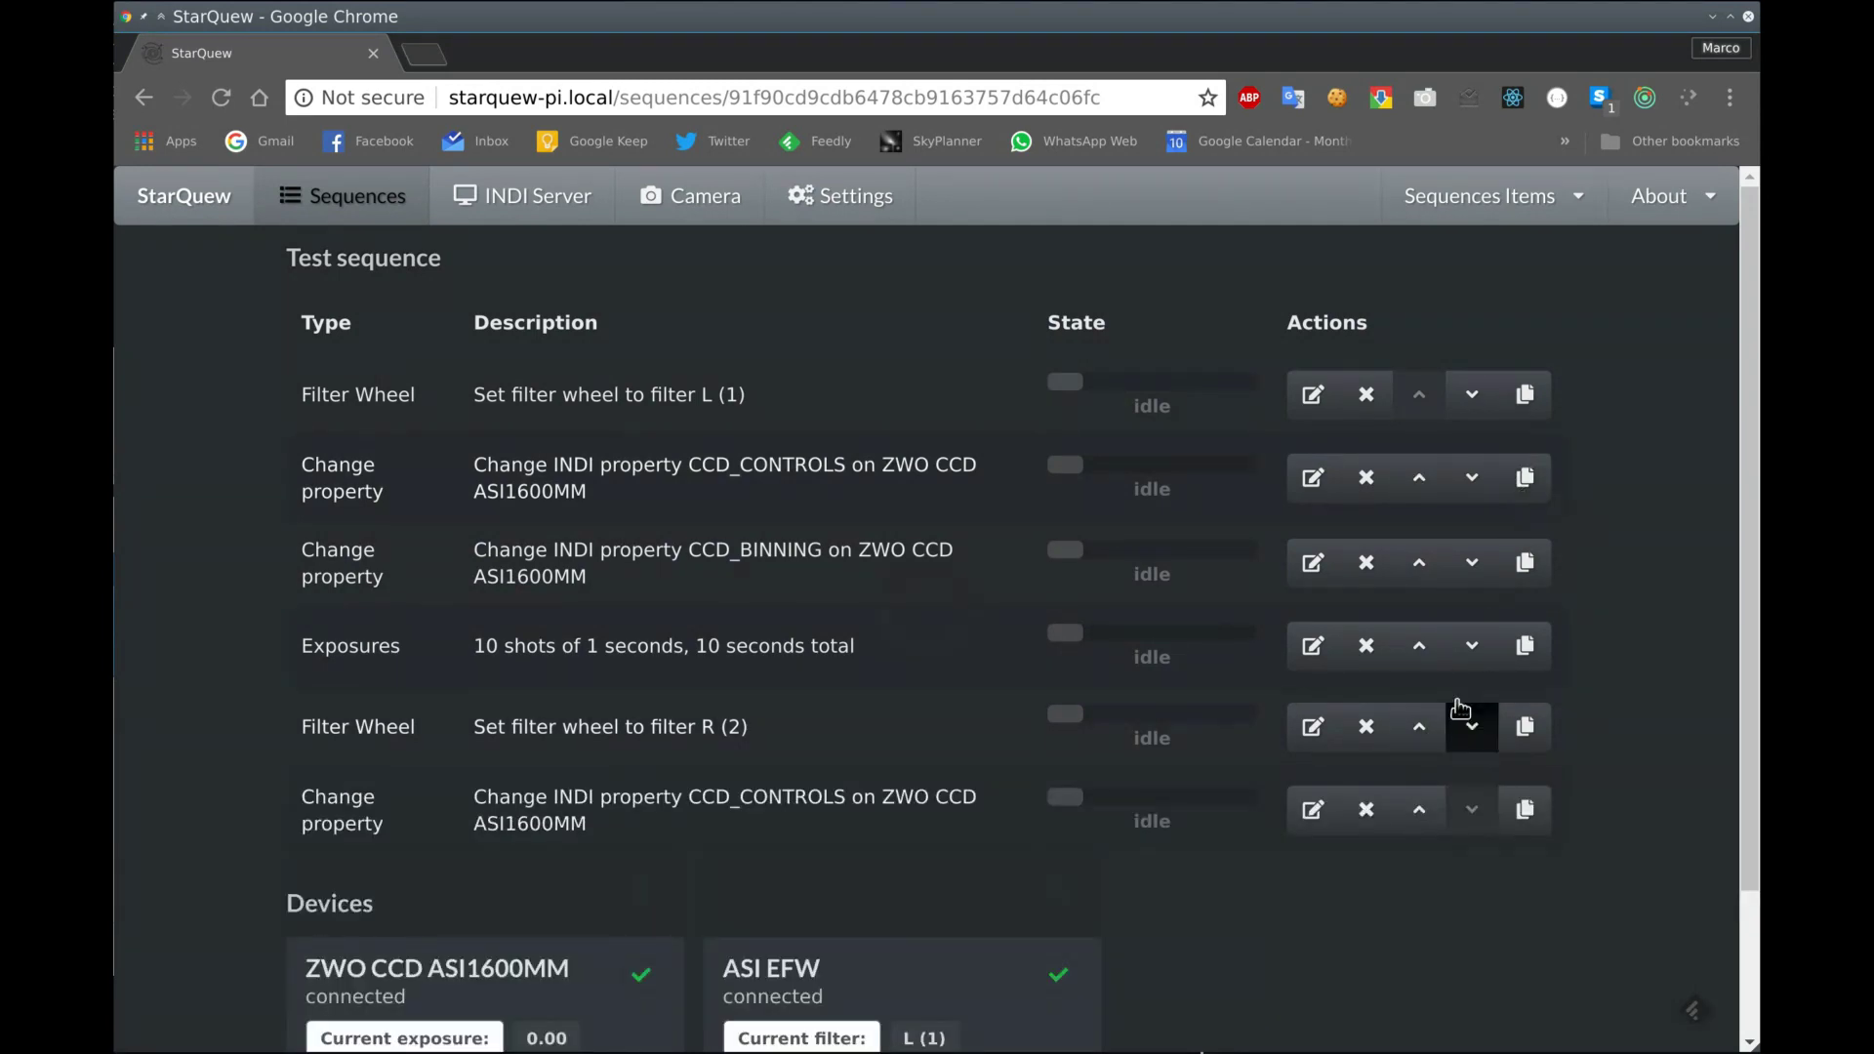
click(1521, 564)
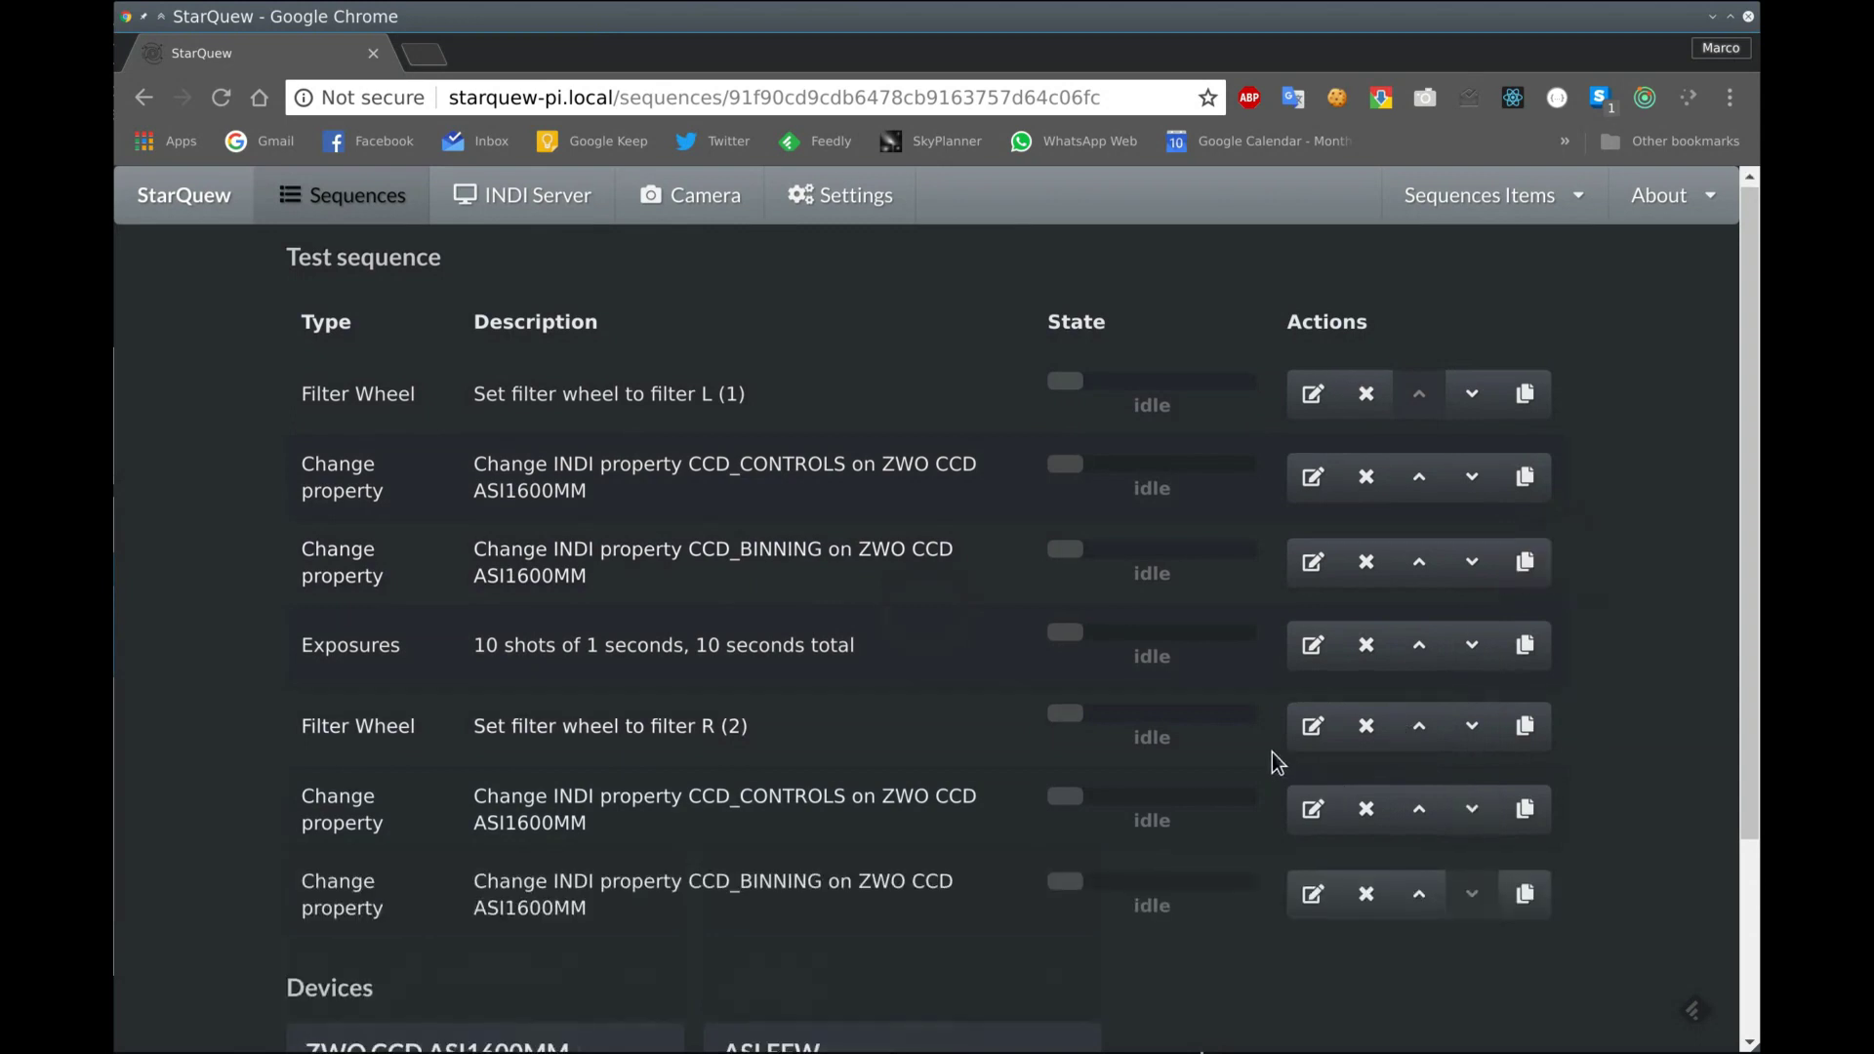
scroll(1247, 661, down, 3)
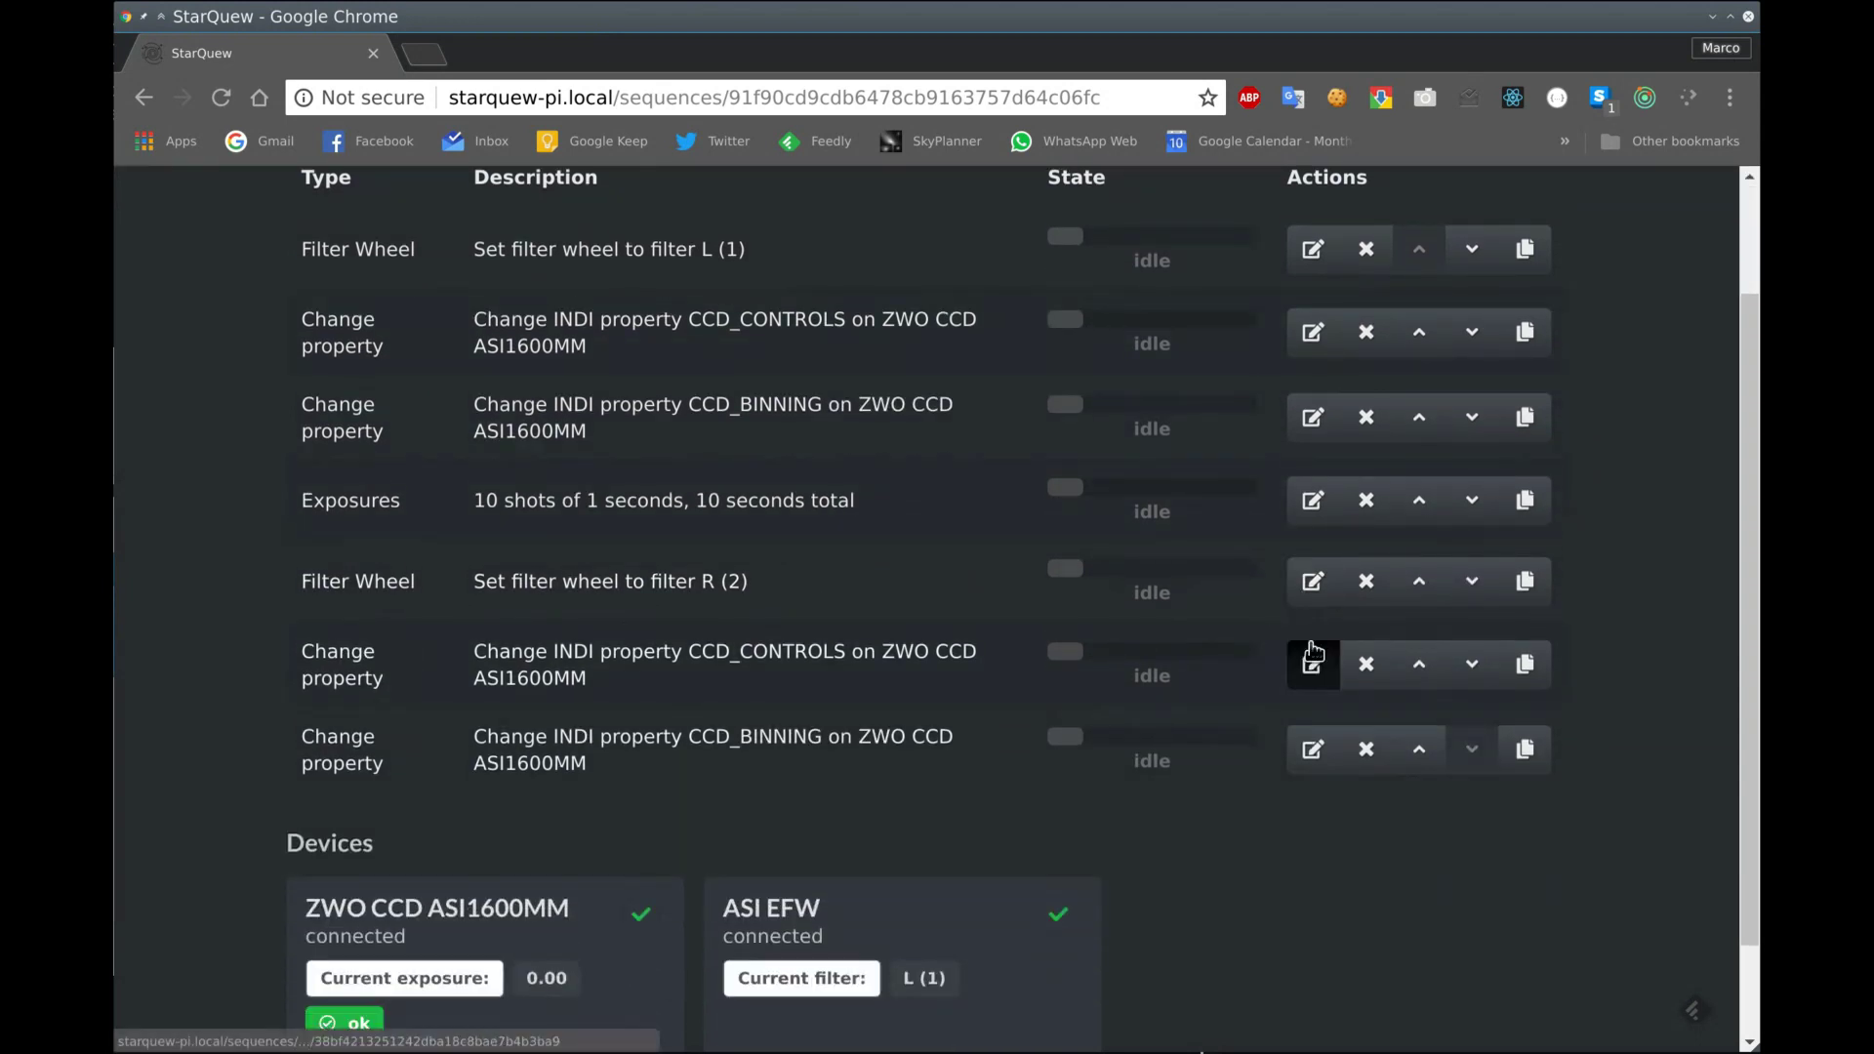
Set the Gain to 200 in the CCD_CONTROLS item that follows filter R (2), and save the item
click(1313, 664)
double_click(967, 349)
text(200)
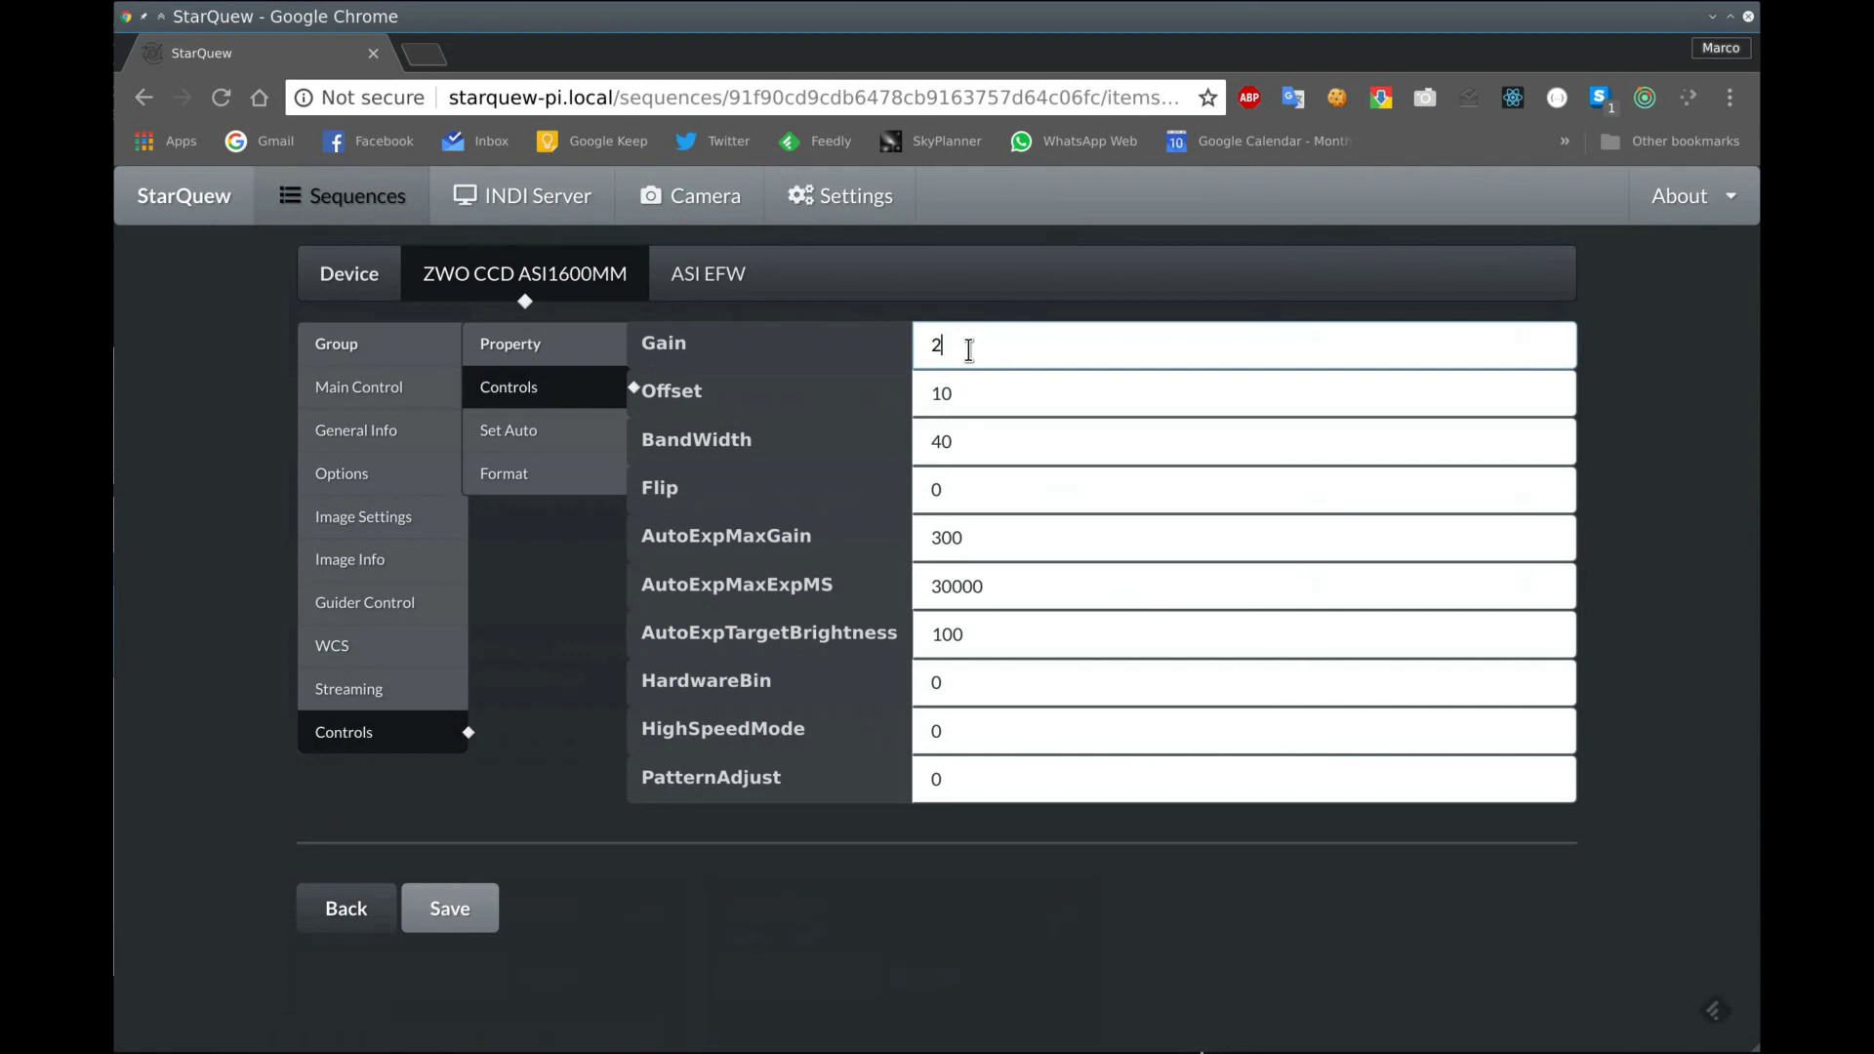
click(451, 910)
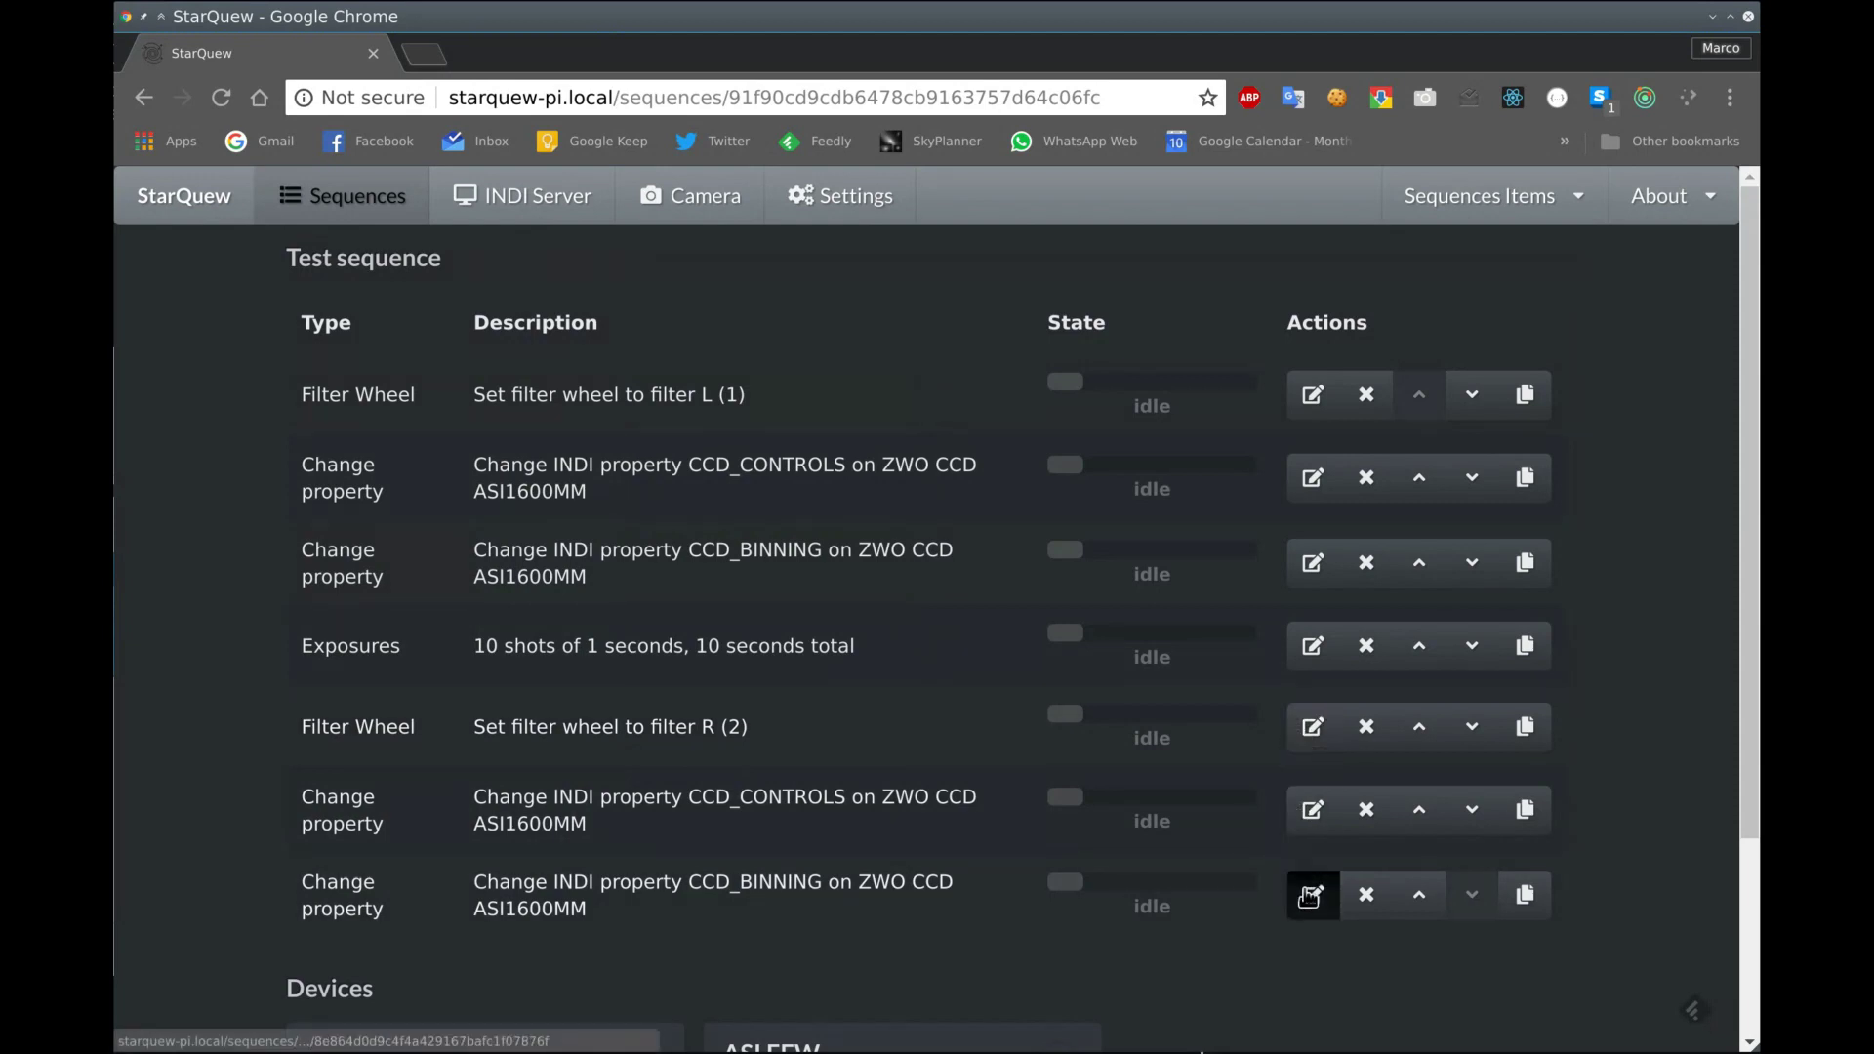
Set both binning values to 2 in the CCD_BINNING item that follows filter R (2), and save the item
click(1312, 894)
double_click(1025, 348)
text(2)
key(Tab)
text(2)
click(342, 922)
click(436, 875)
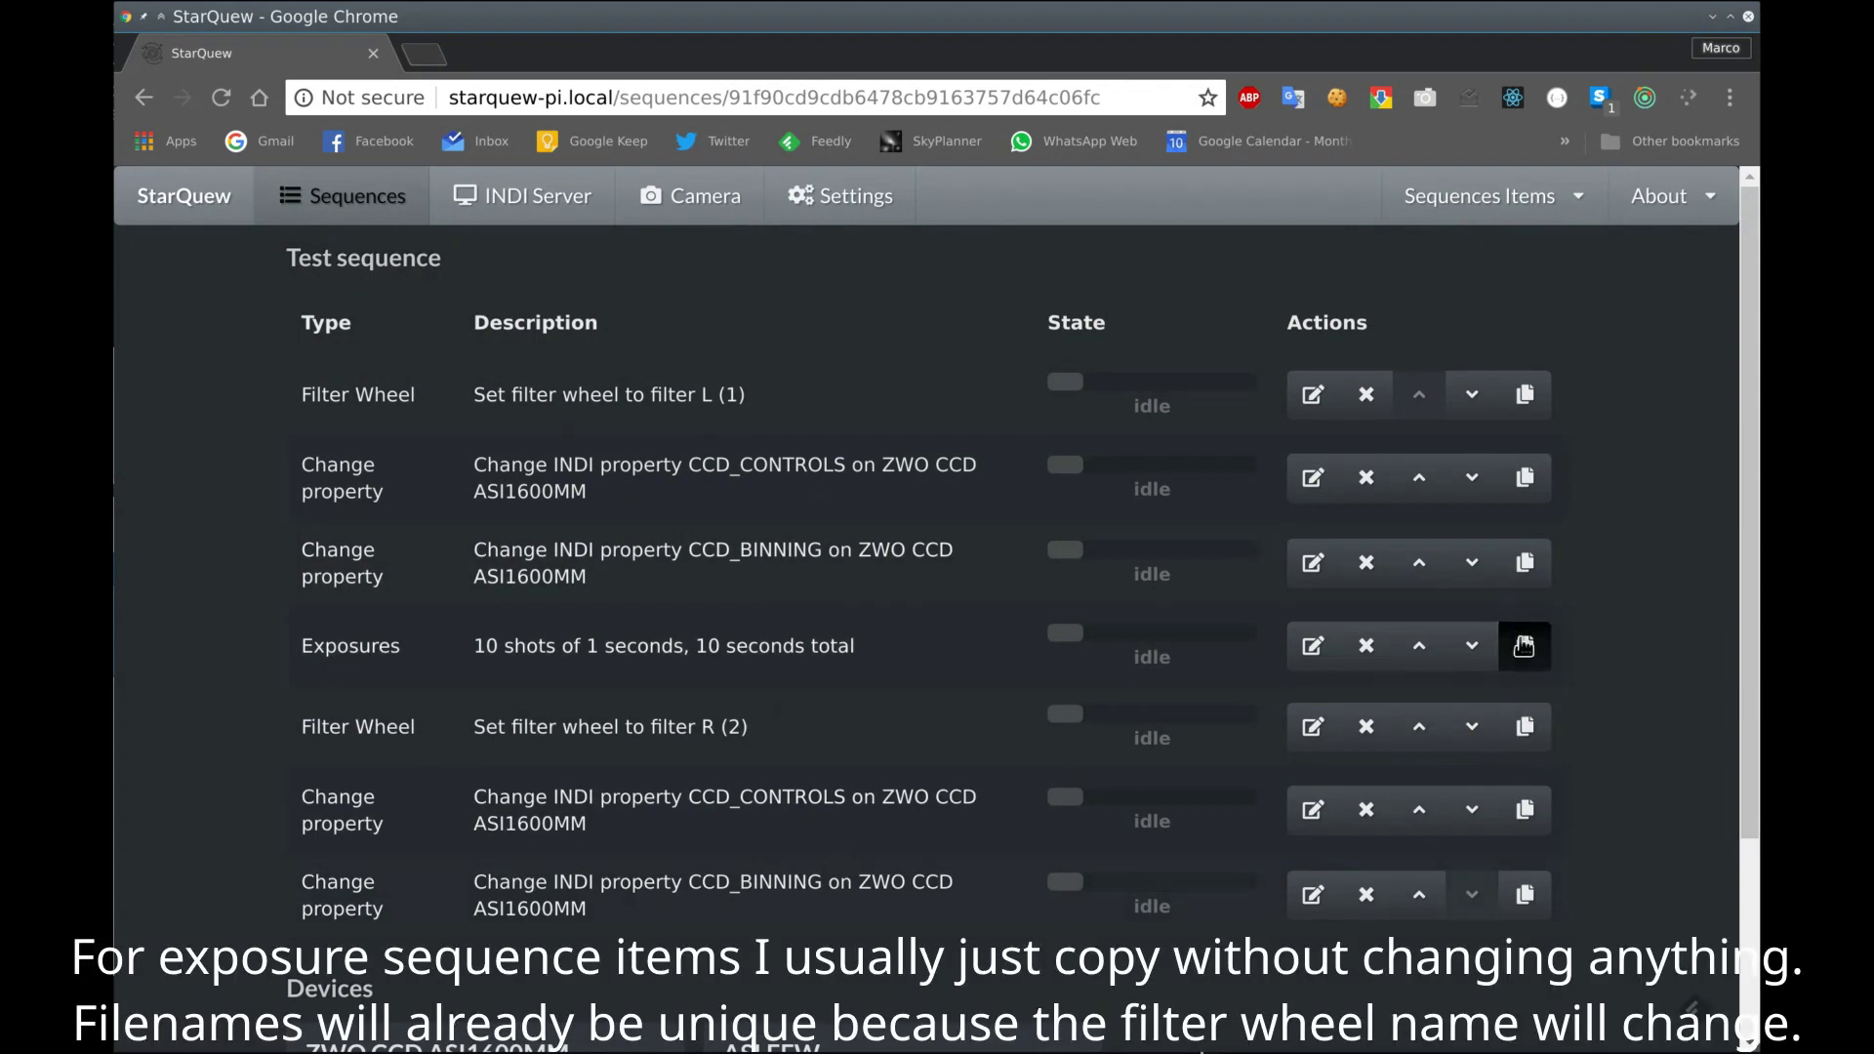
Duplicate the exposures item for filter R (2), then duplicate the R (2) filter wheel item and set the copy to G (3)
click(1524, 646)
scroll(1275, 699, down, 3)
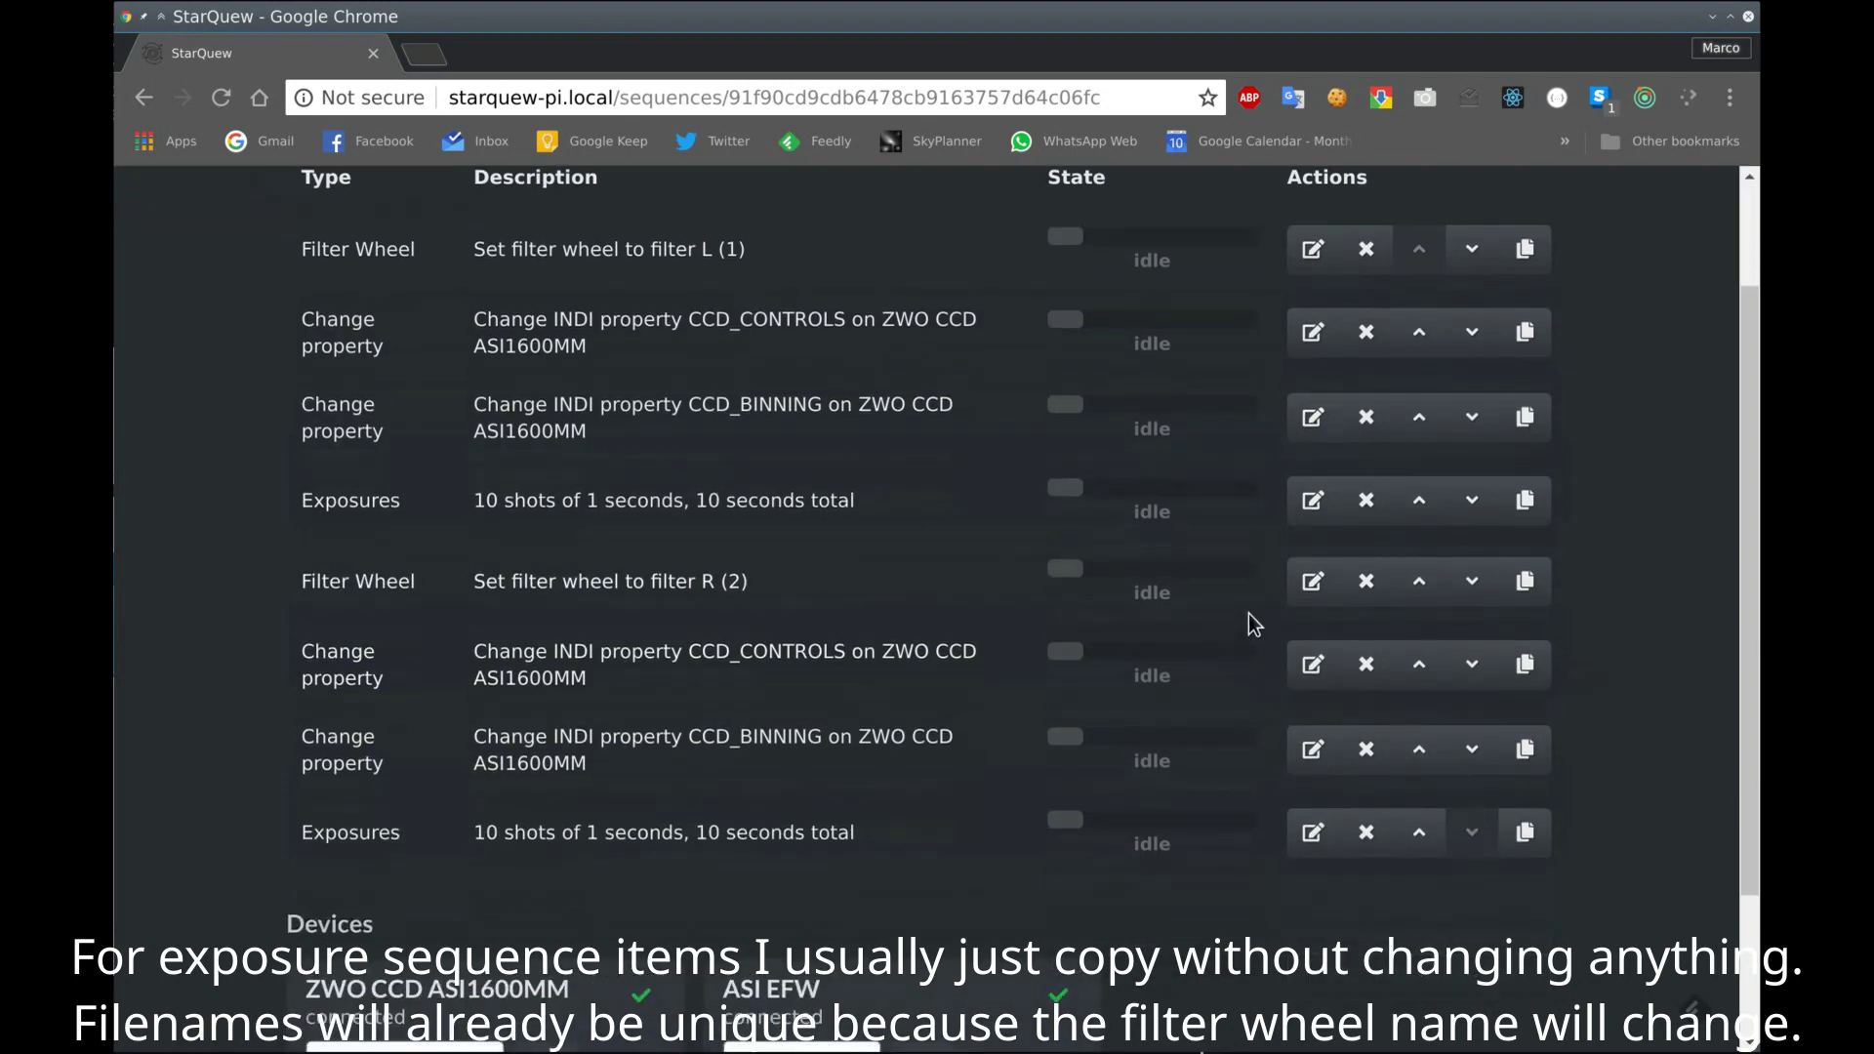
click(1521, 585)
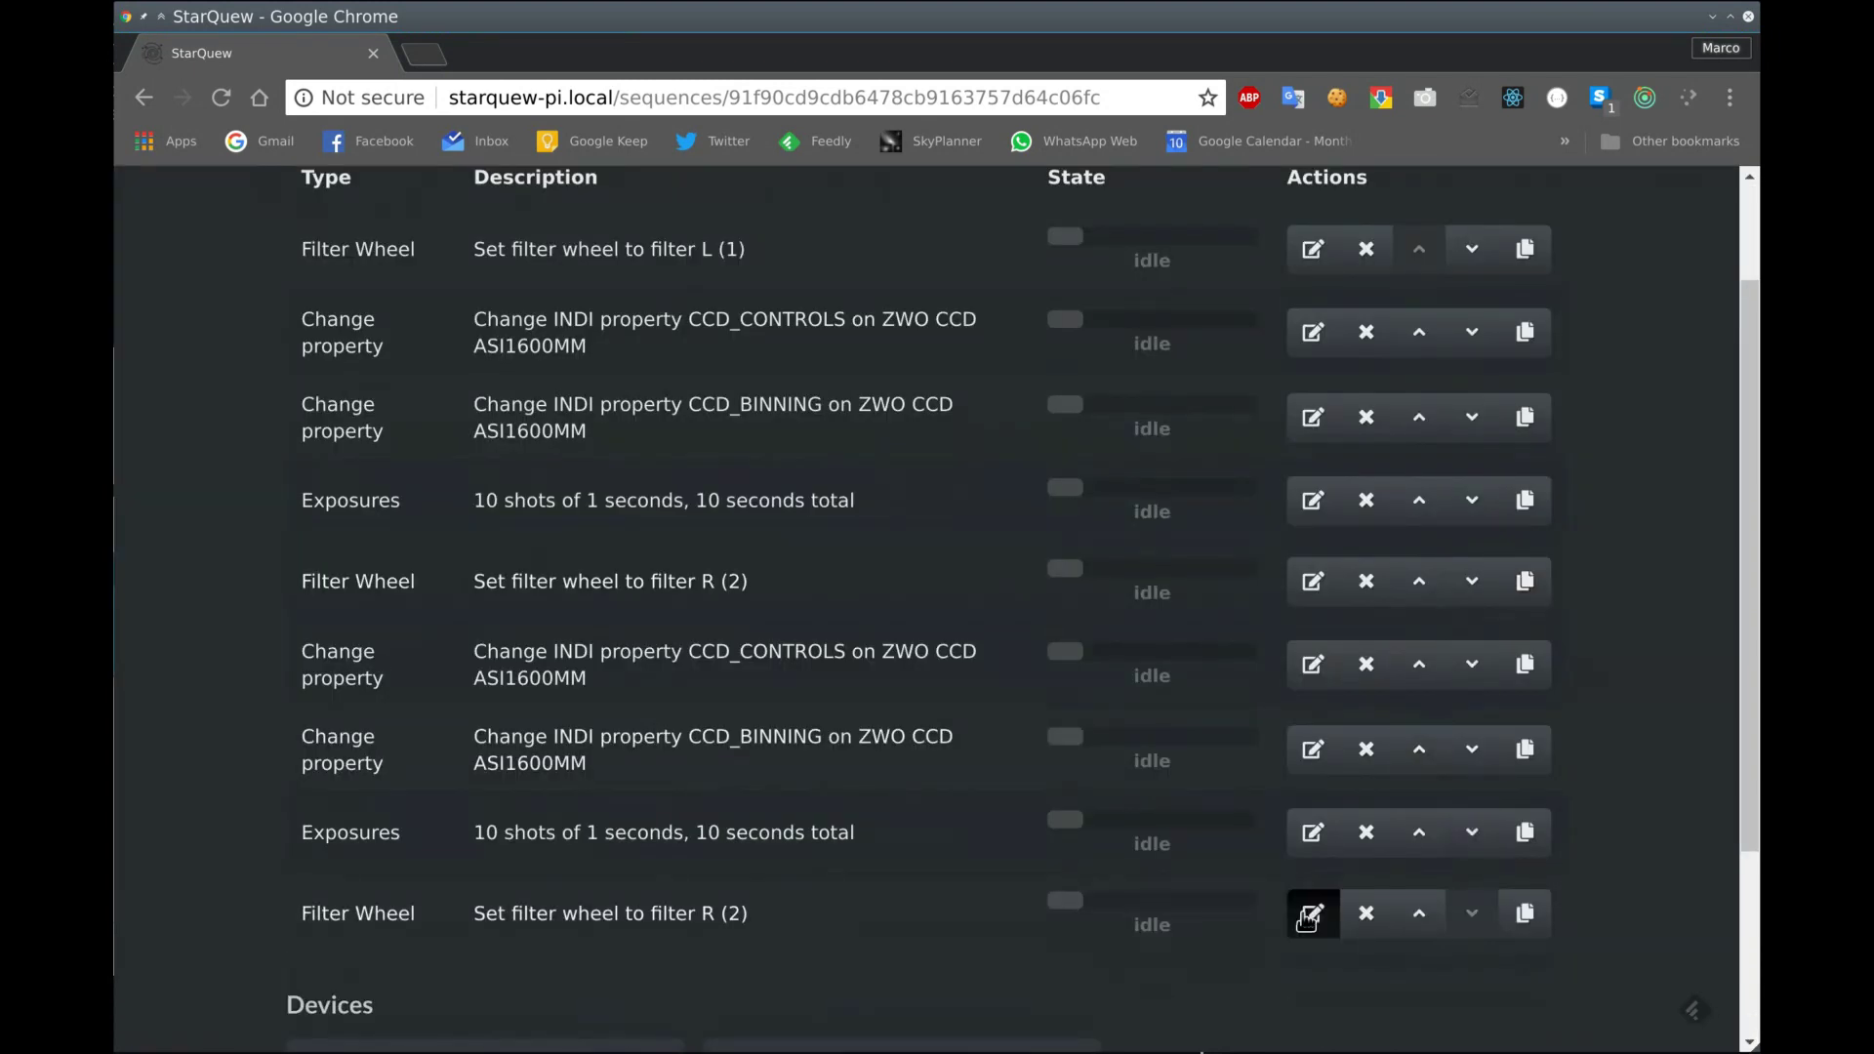
click(1312, 913)
click(349, 406)
click(473, 615)
Duplicate the exposures item for filter G (3), then duplicate the G (3) filter wheel item and set the copy to B (4)
scroll(1171, 742, down, 4)
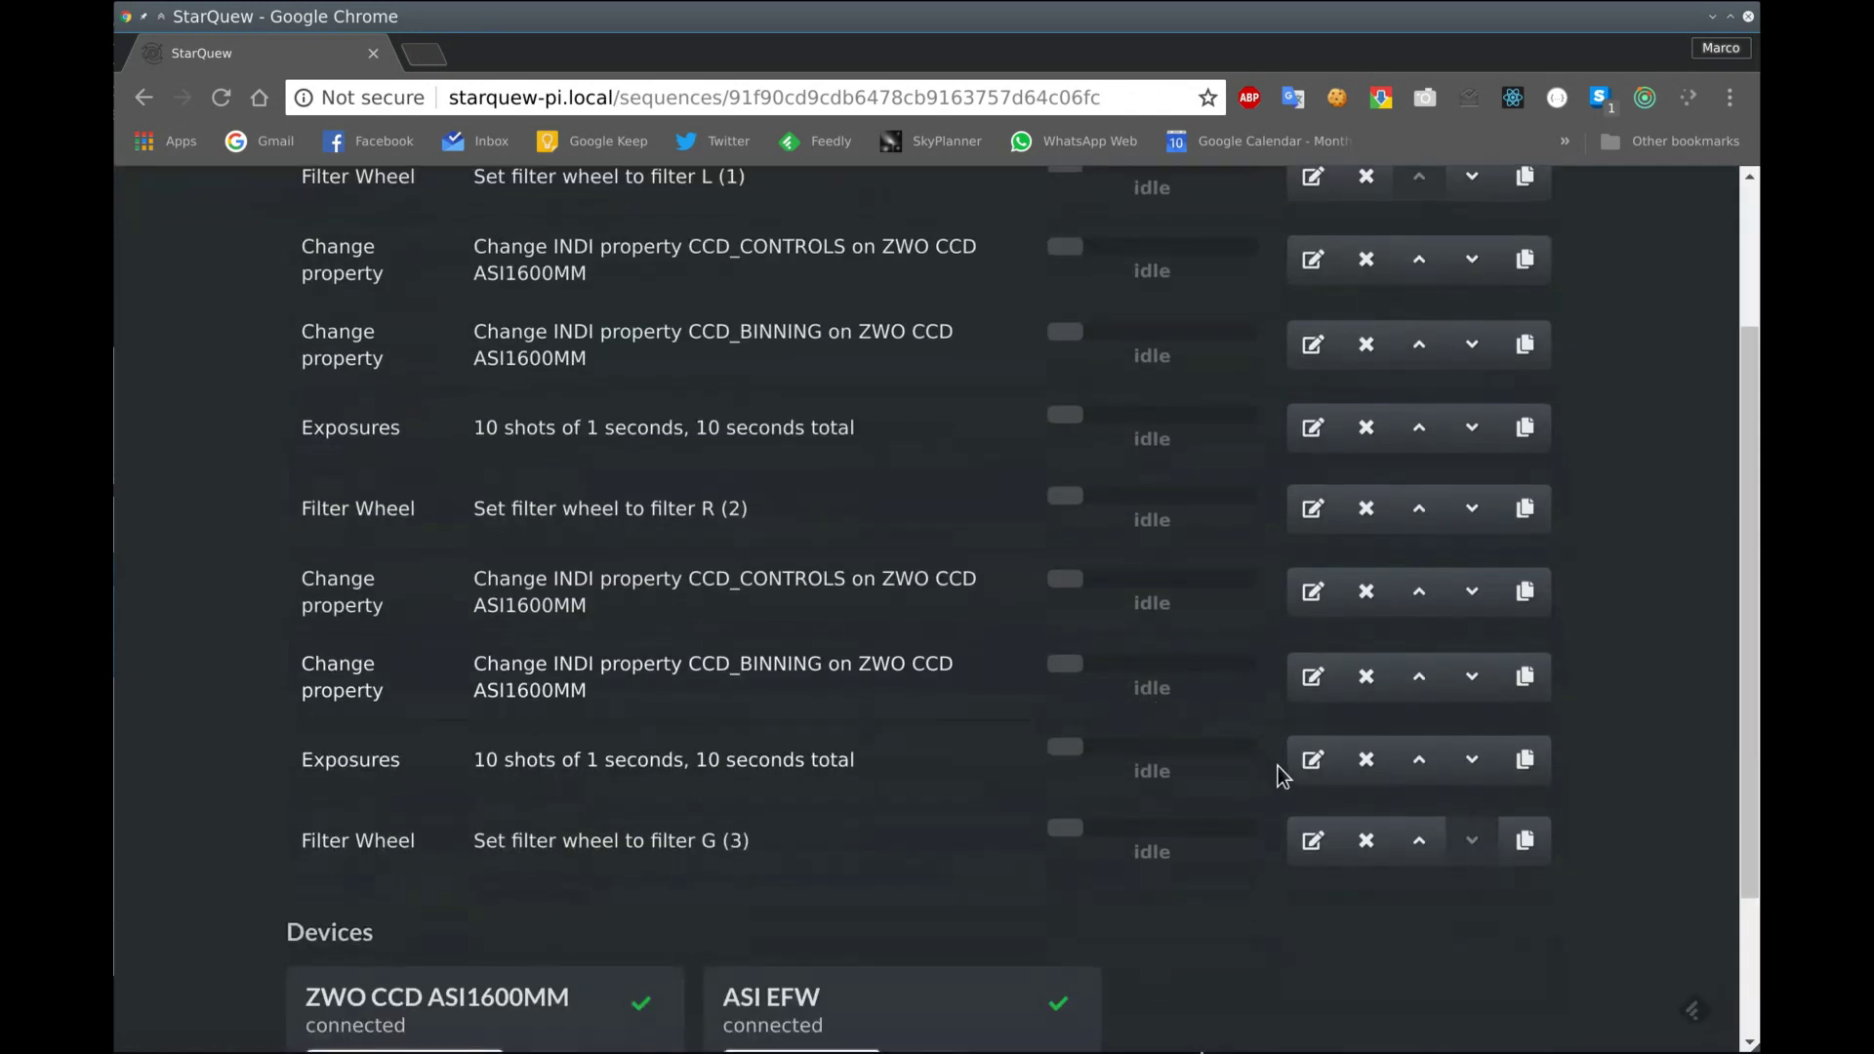
click(1530, 769)
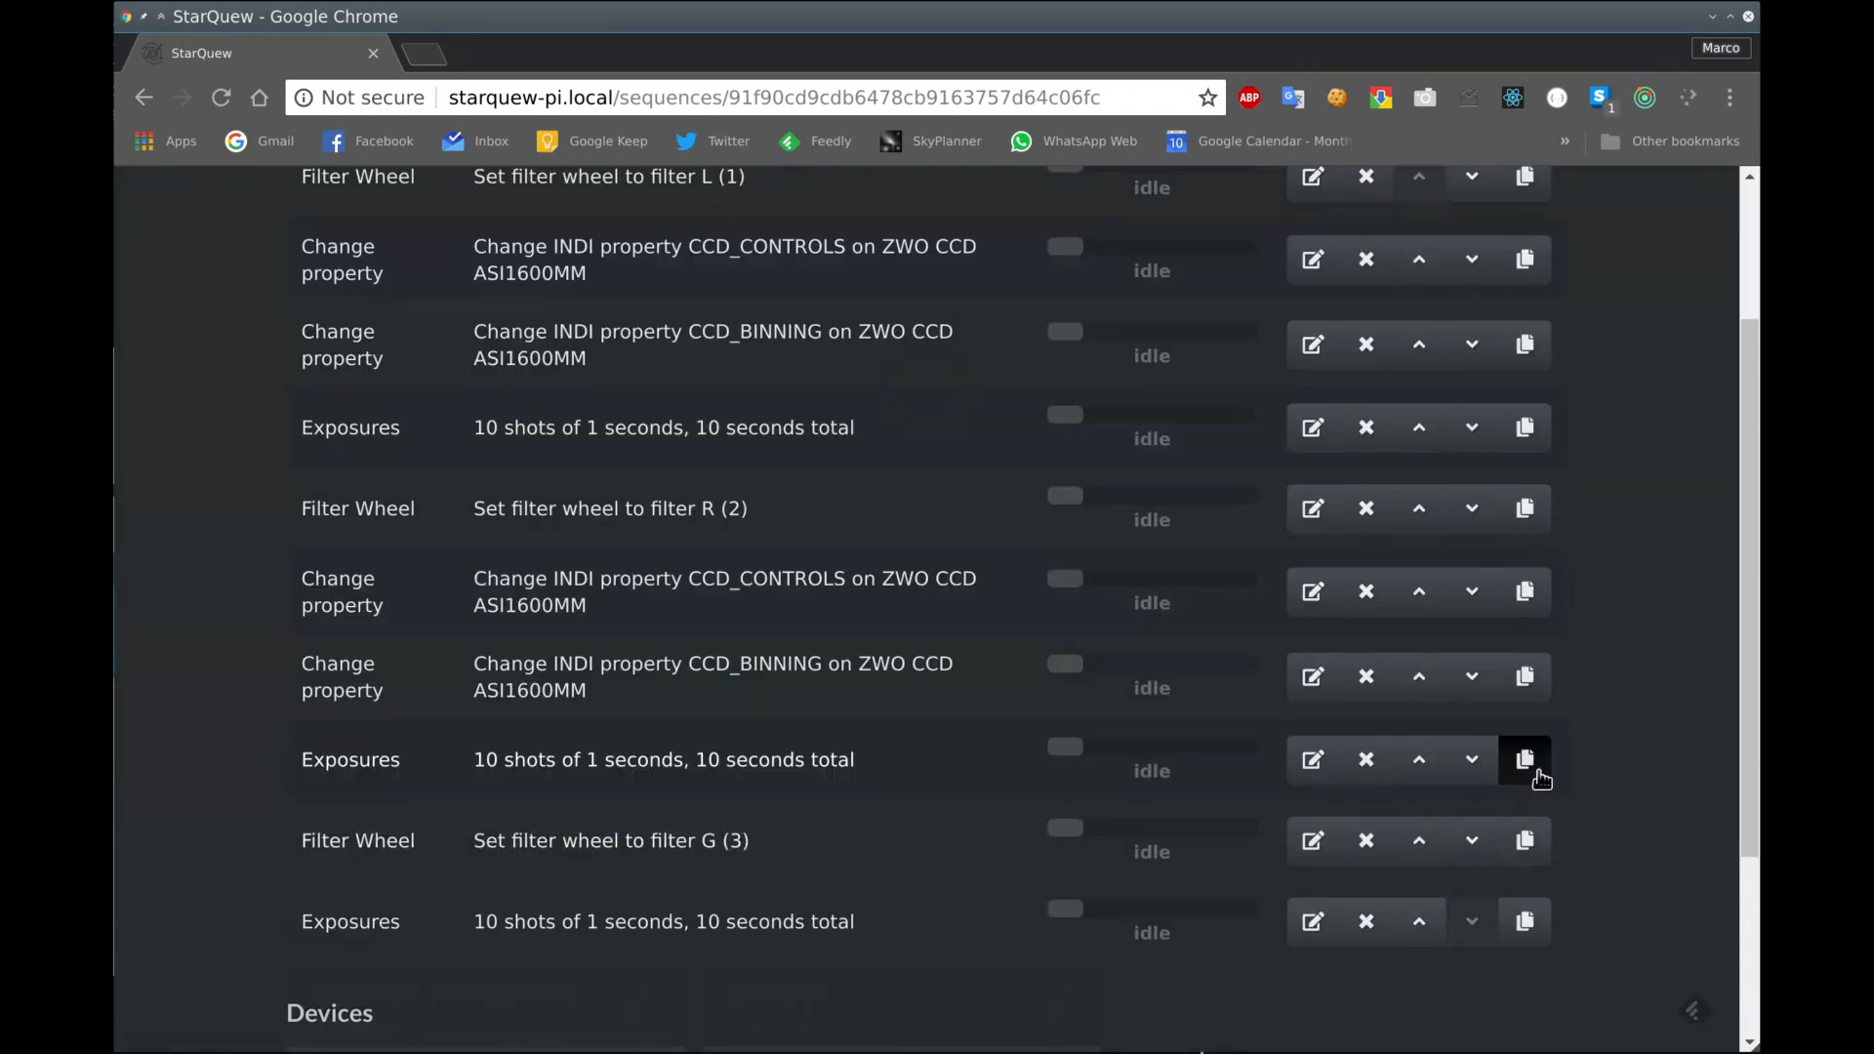
click(1529, 849)
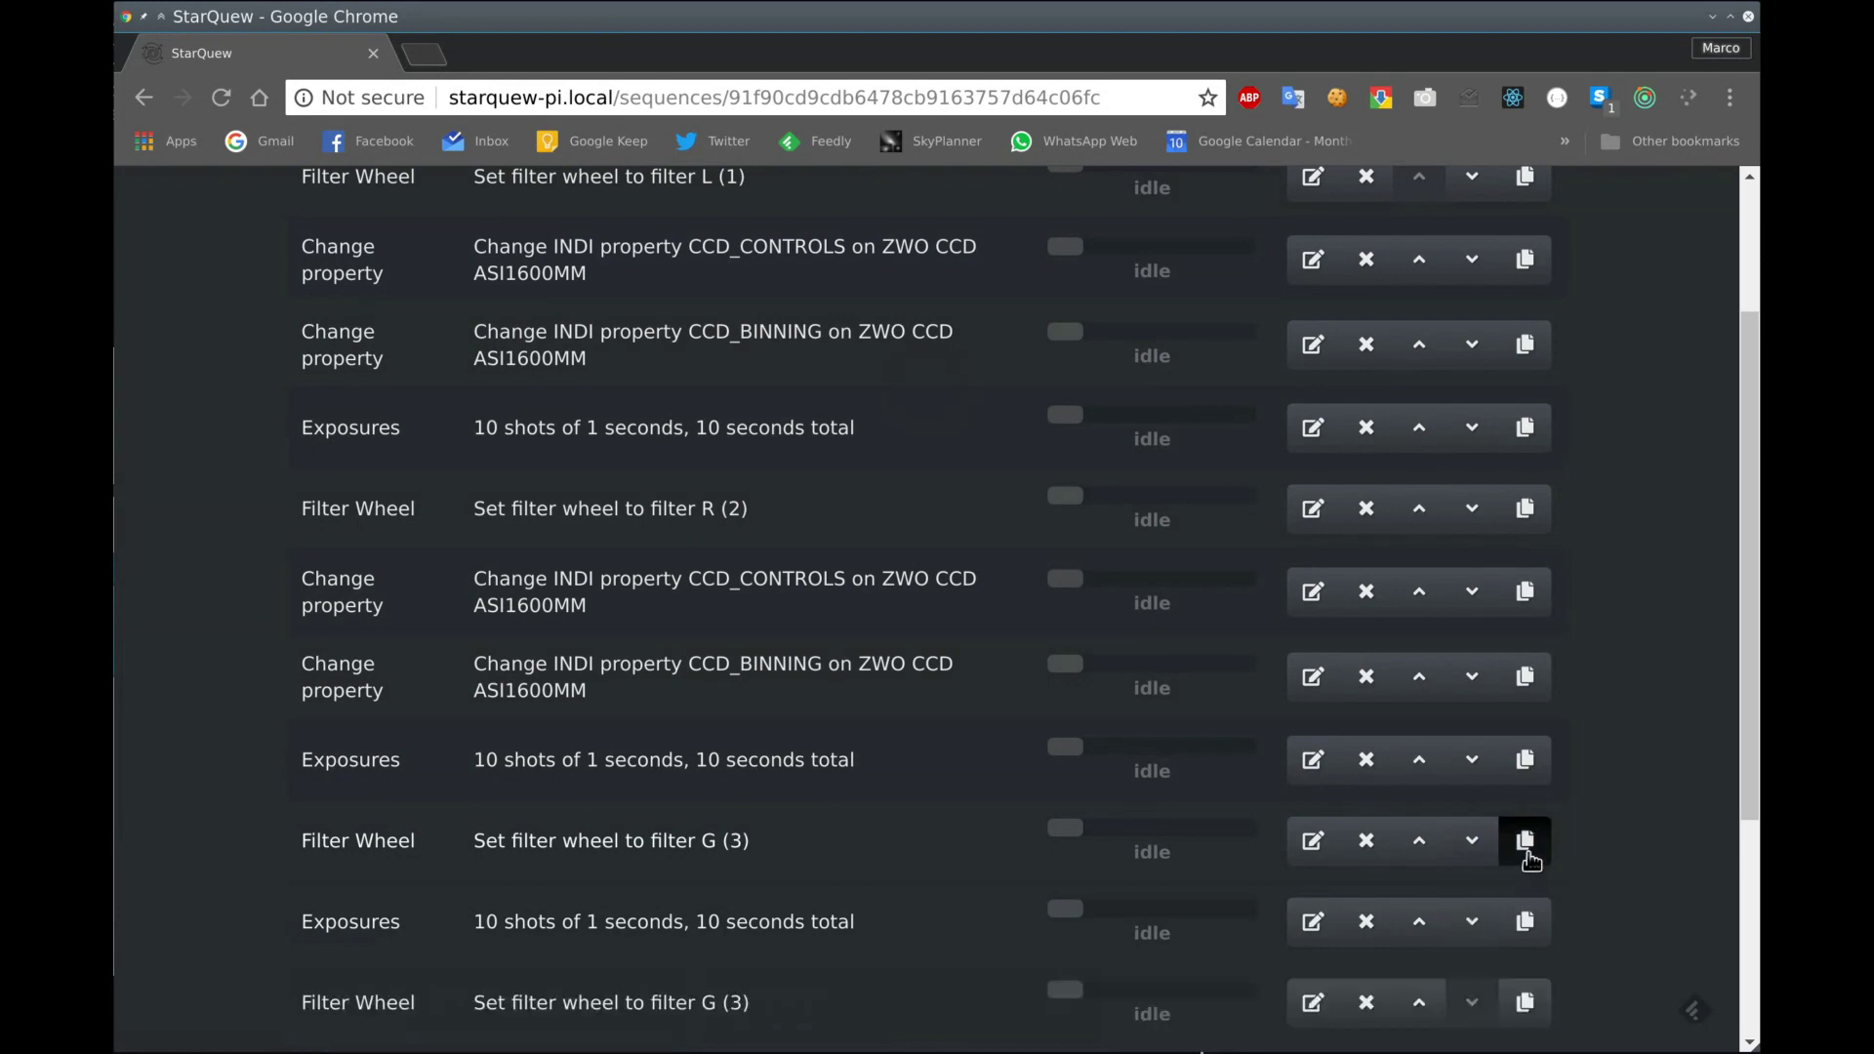
scroll(1503, 859, down, 2)
click(1320, 858)
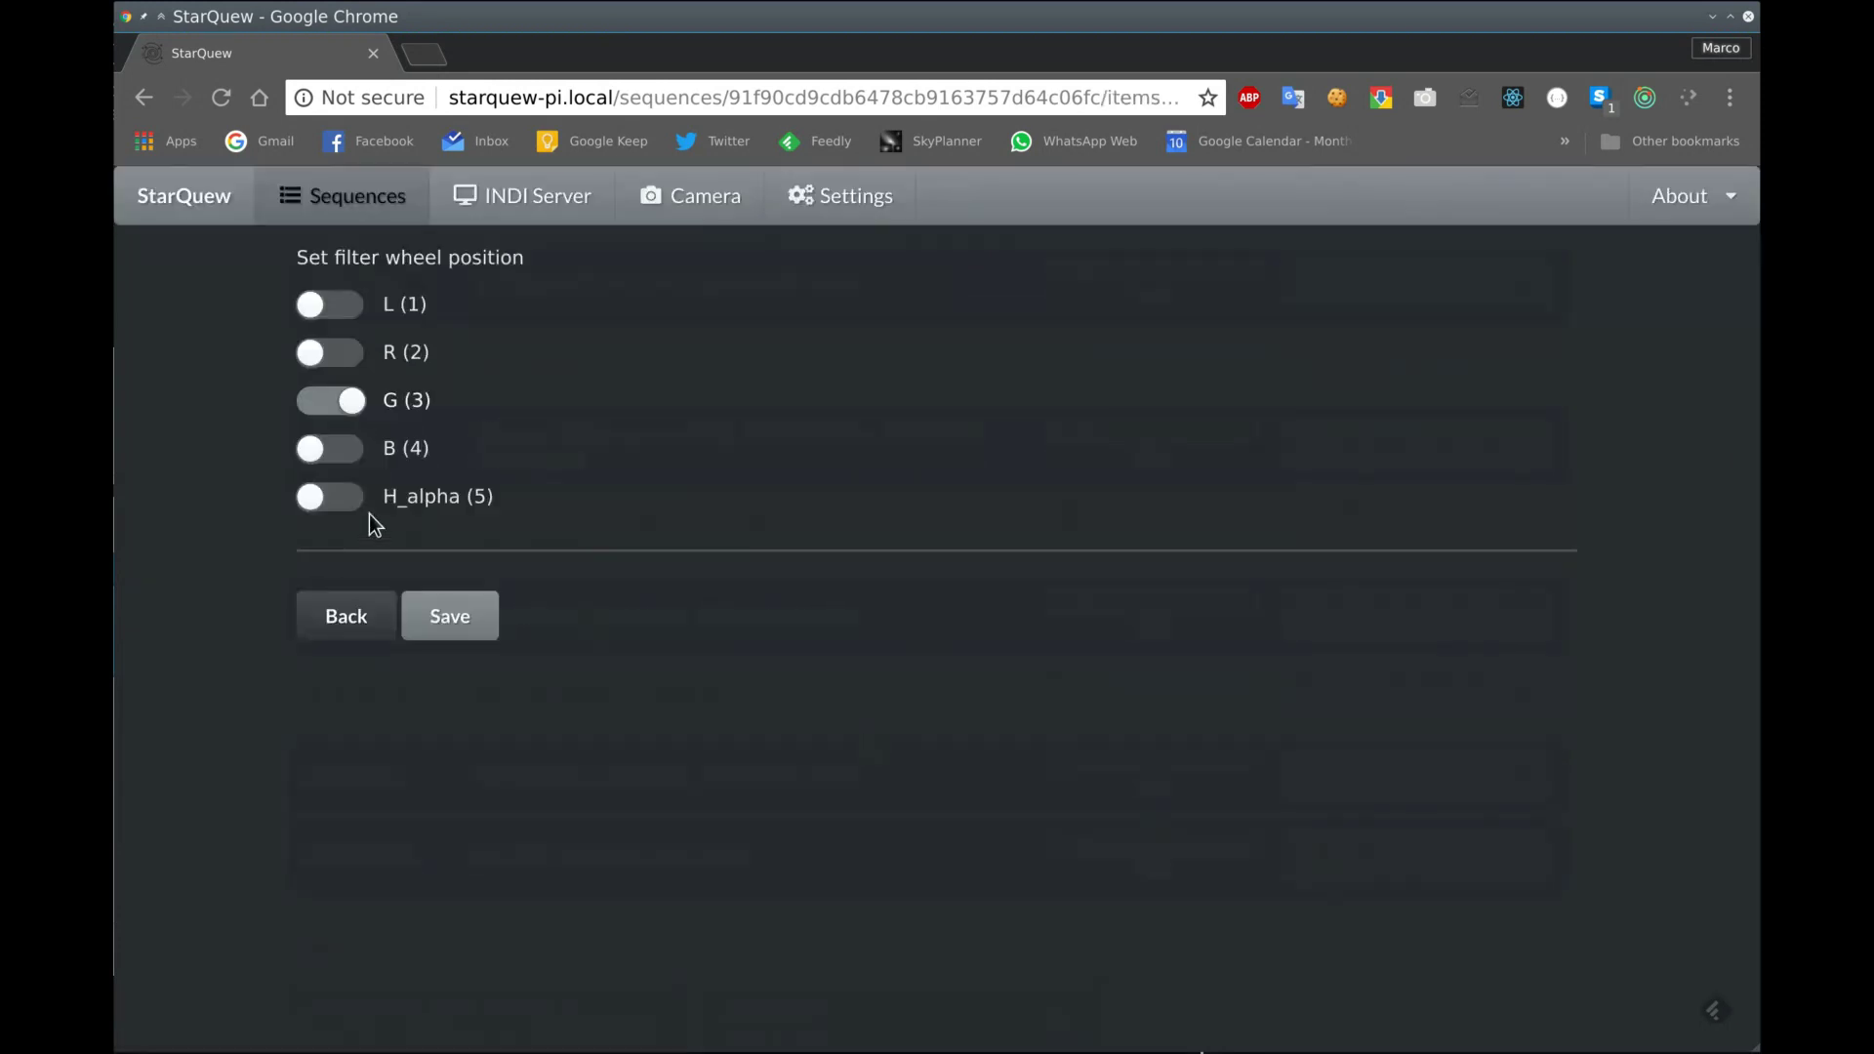
click(332, 448)
click(480, 623)
Duplicate the CCD_CONTROLS property item to follow filter B (4), and set the copy's Gain to 300
scroll(1191, 722, down, 3)
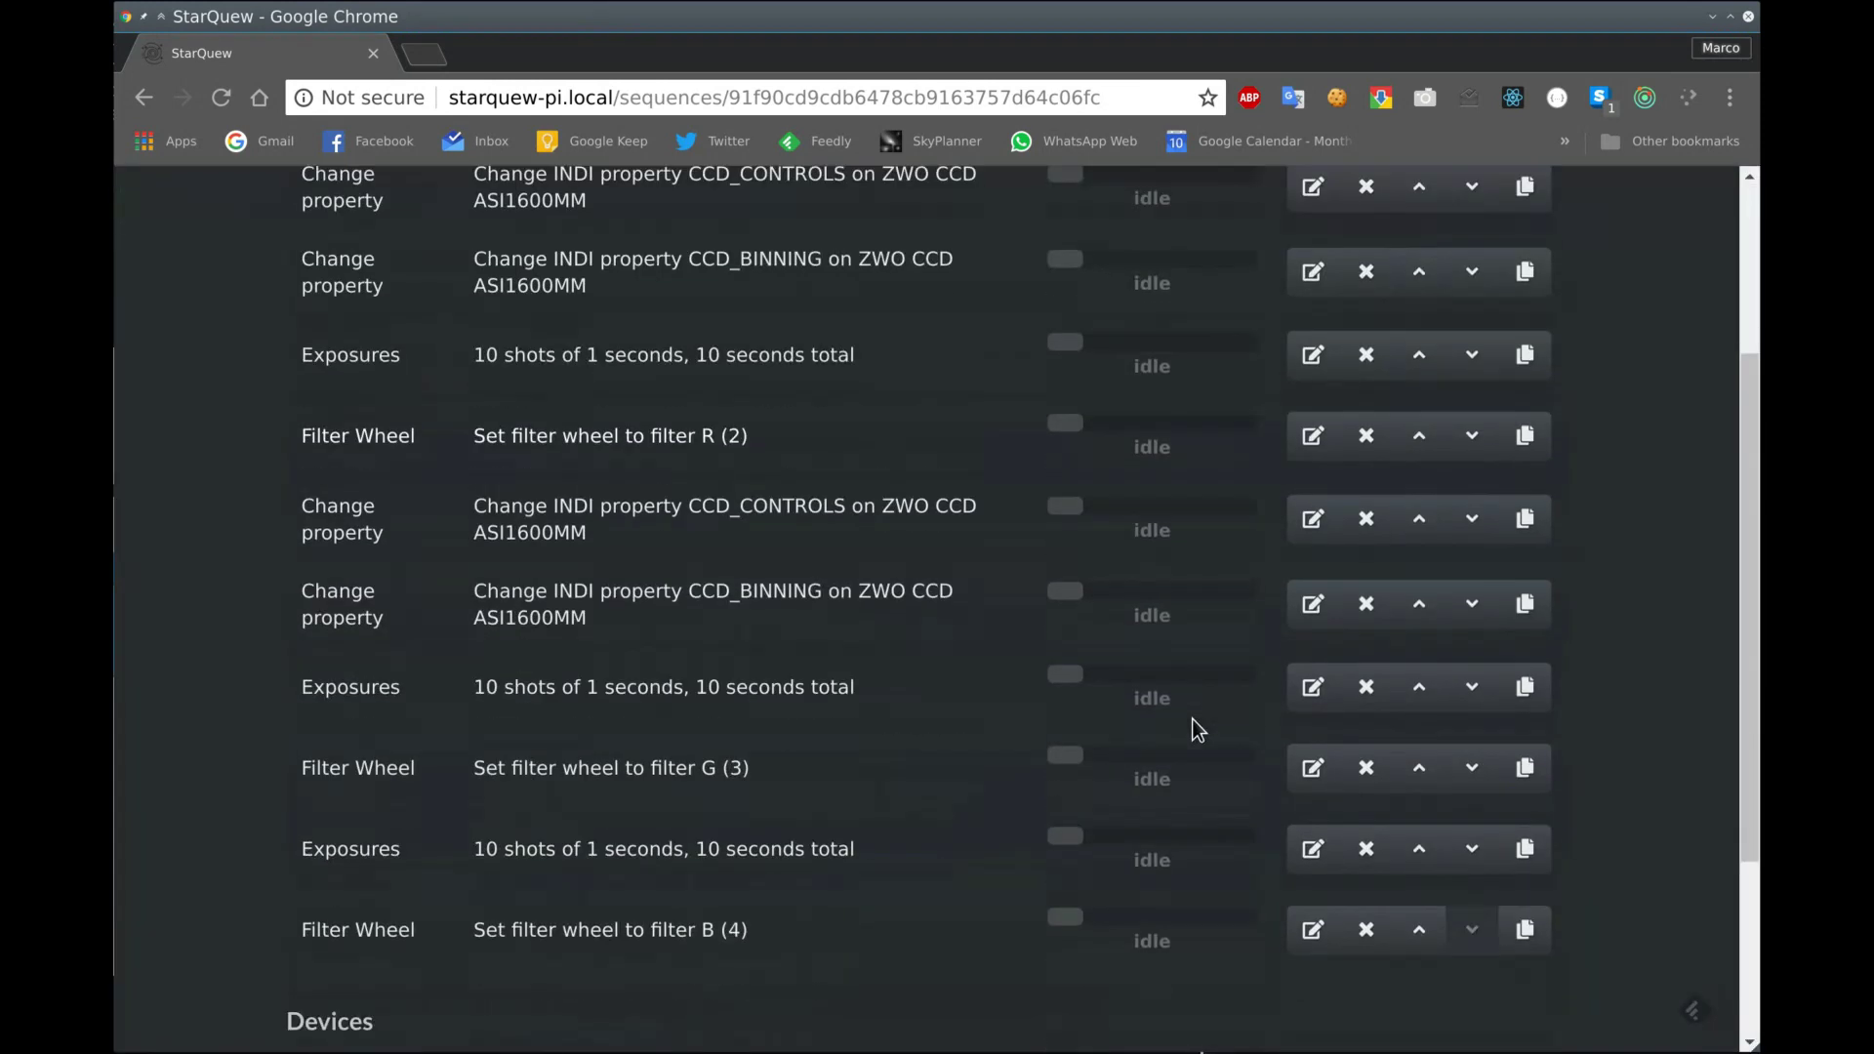
scroll(1192, 722, down, 2)
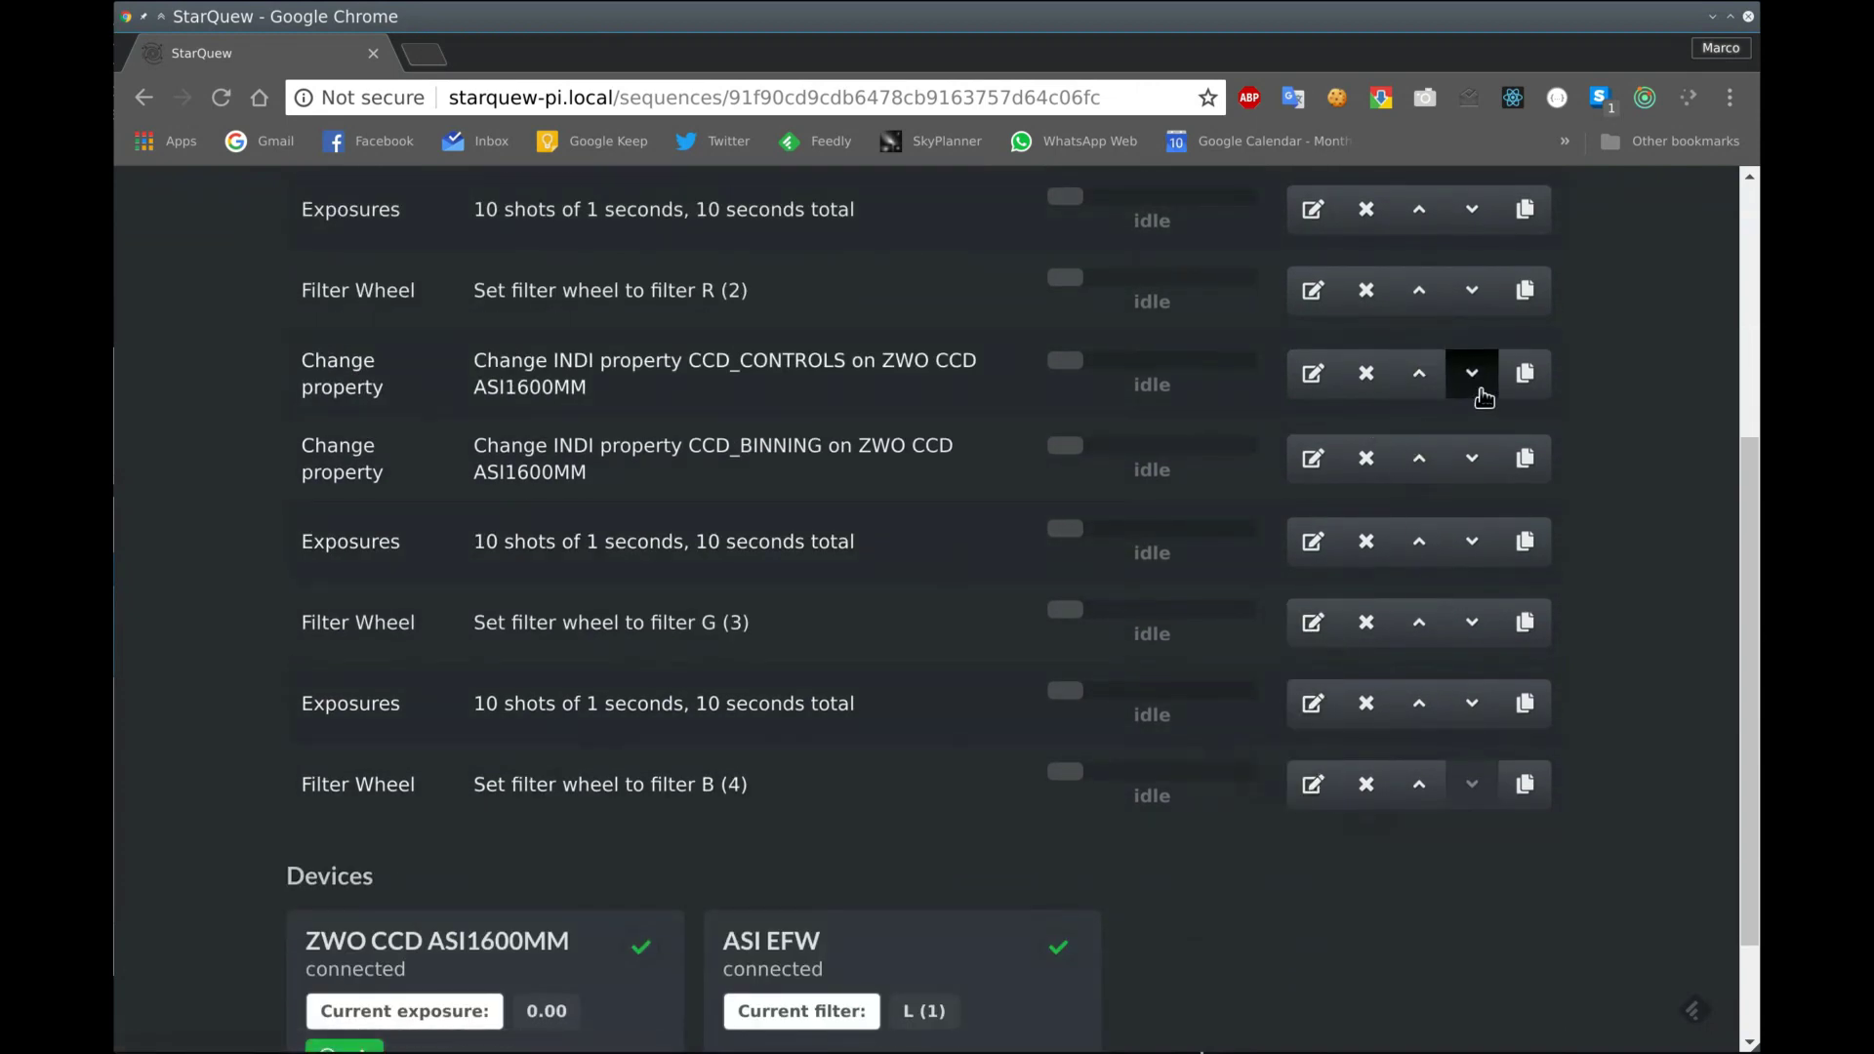
click(1524, 373)
click(1313, 858)
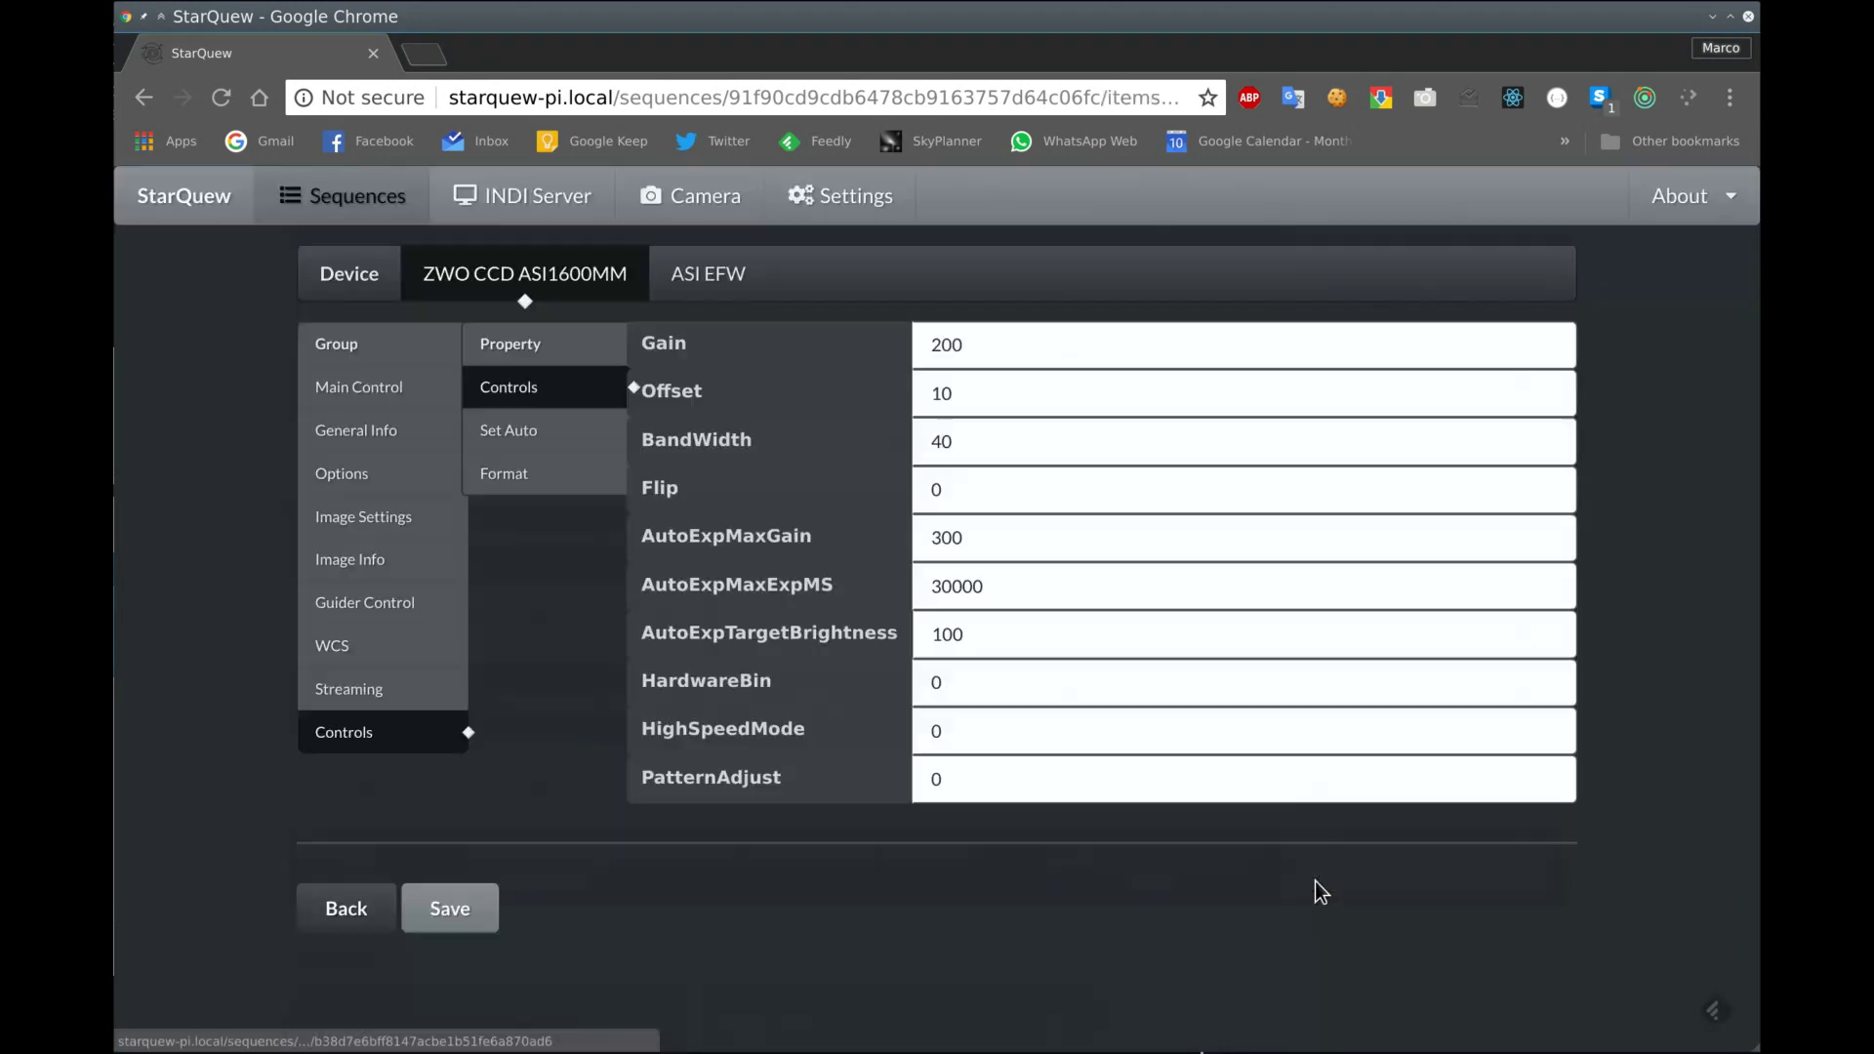
double_click(1050, 344)
text(3)
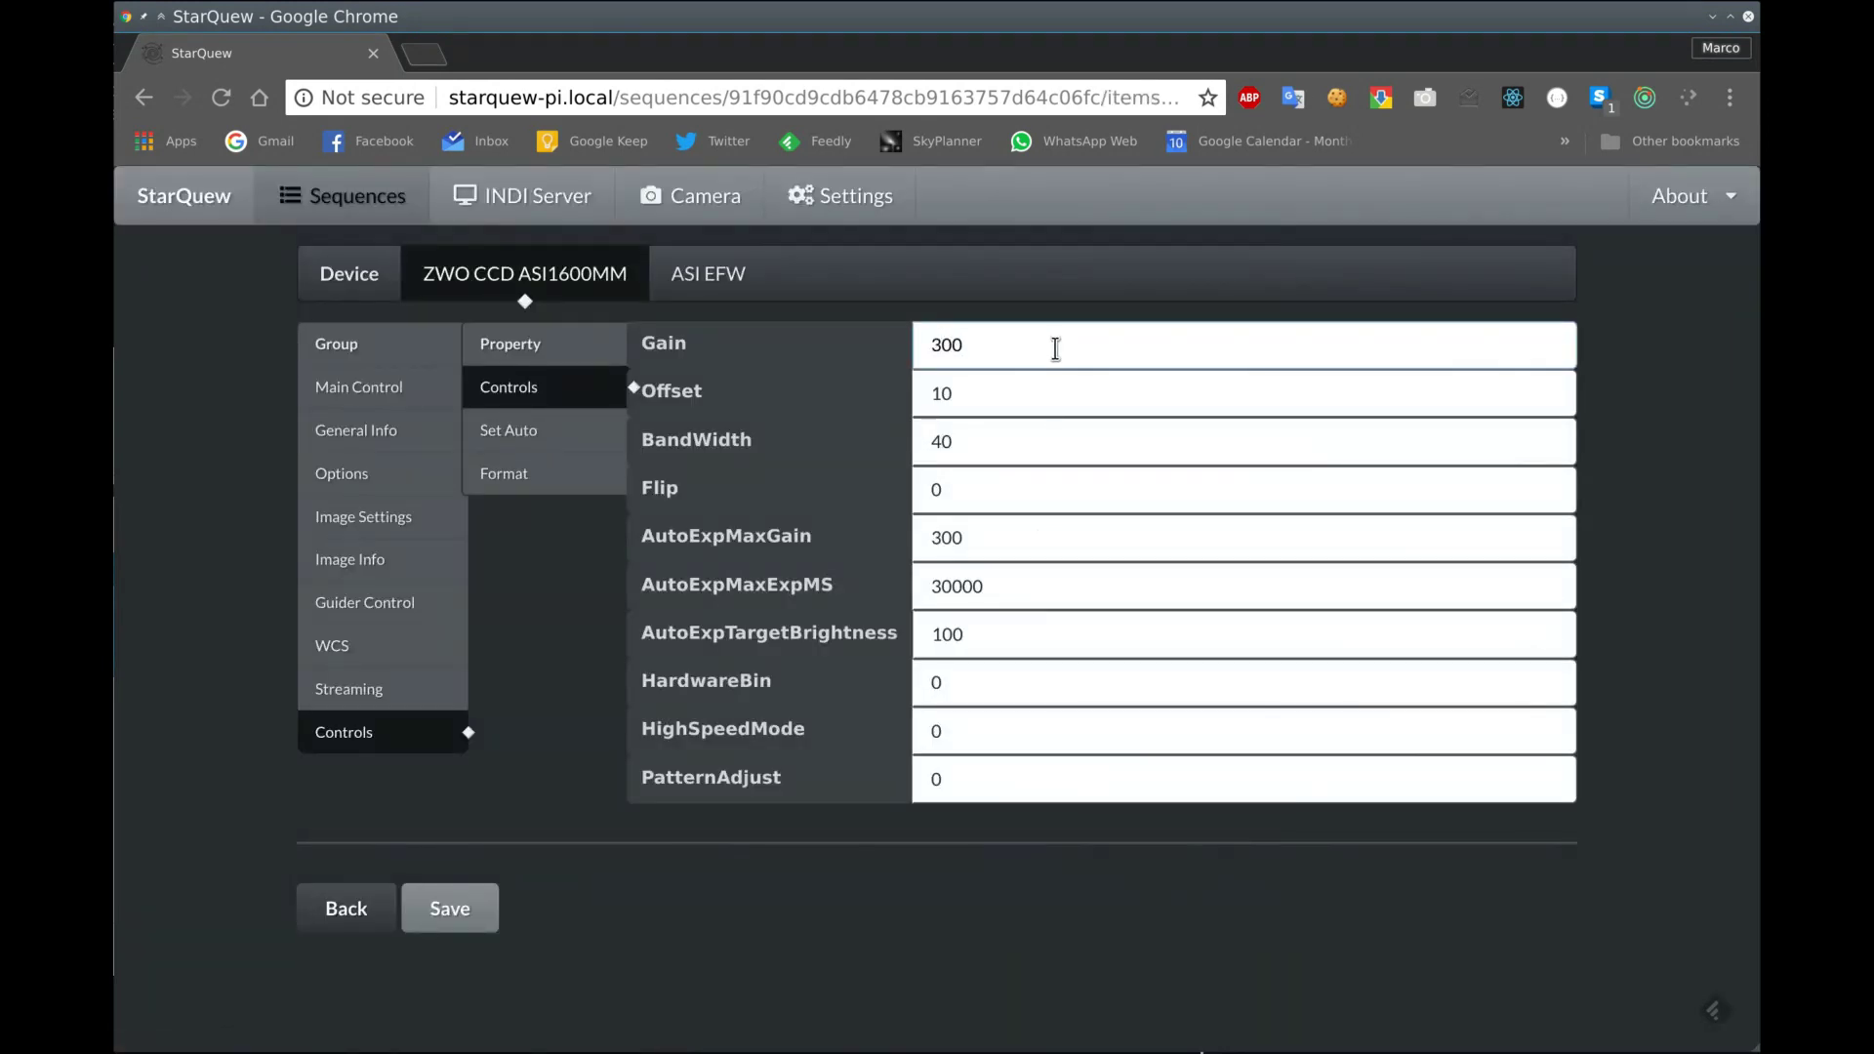
click(488, 893)
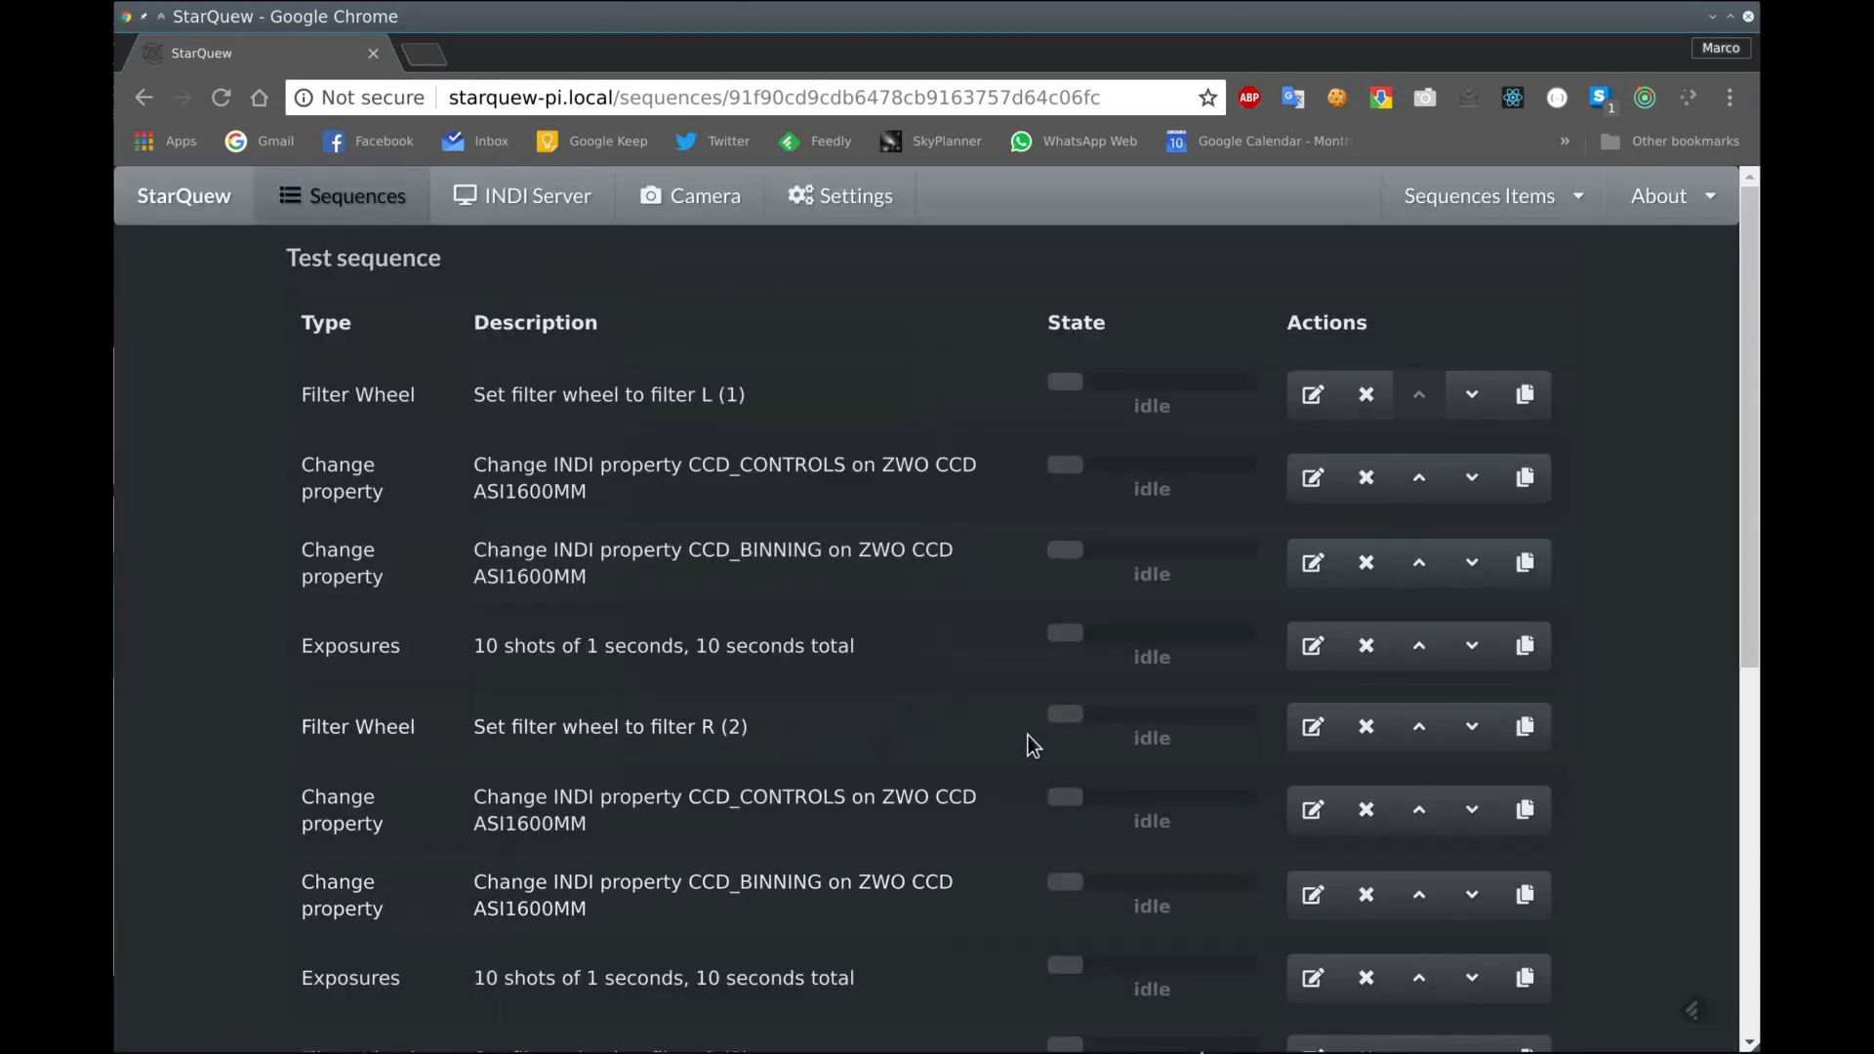
Duplicate the exposures item and move the copy up one place, directly after the B (4) filter change
scroll(1240, 786, down, 5)
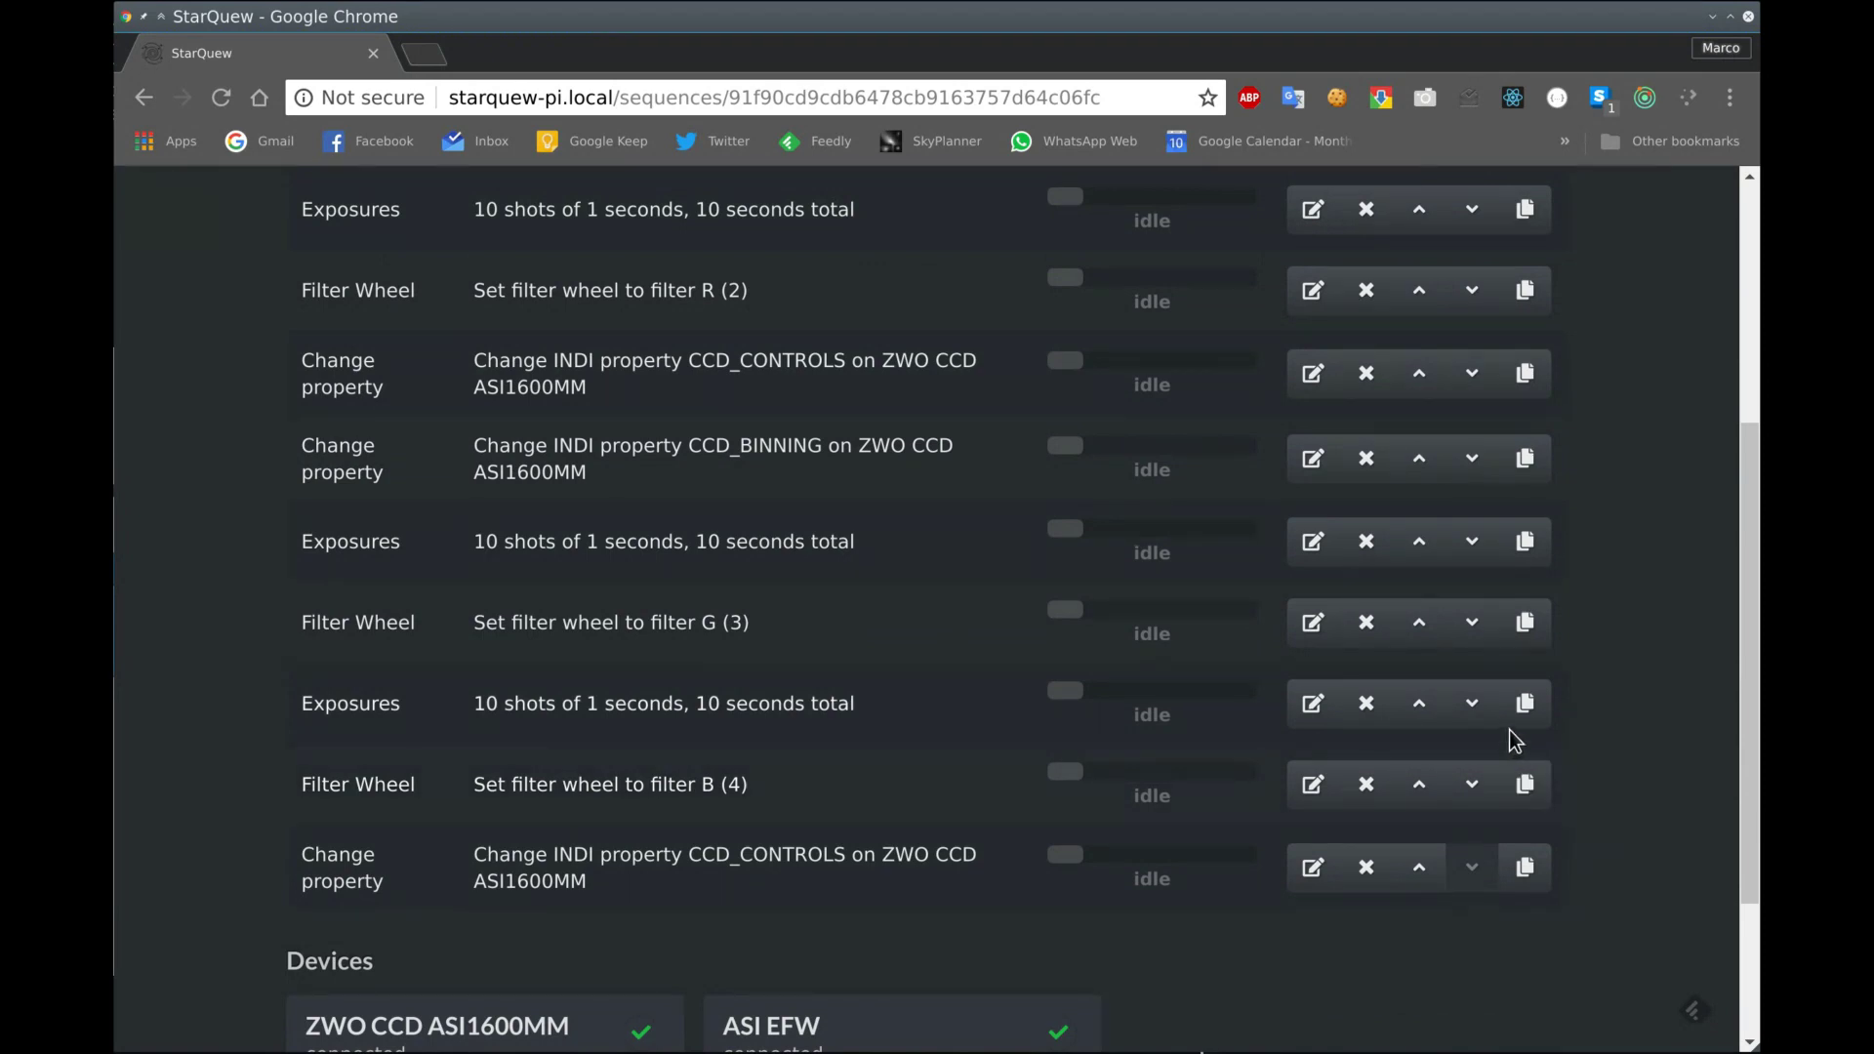
click(1524, 705)
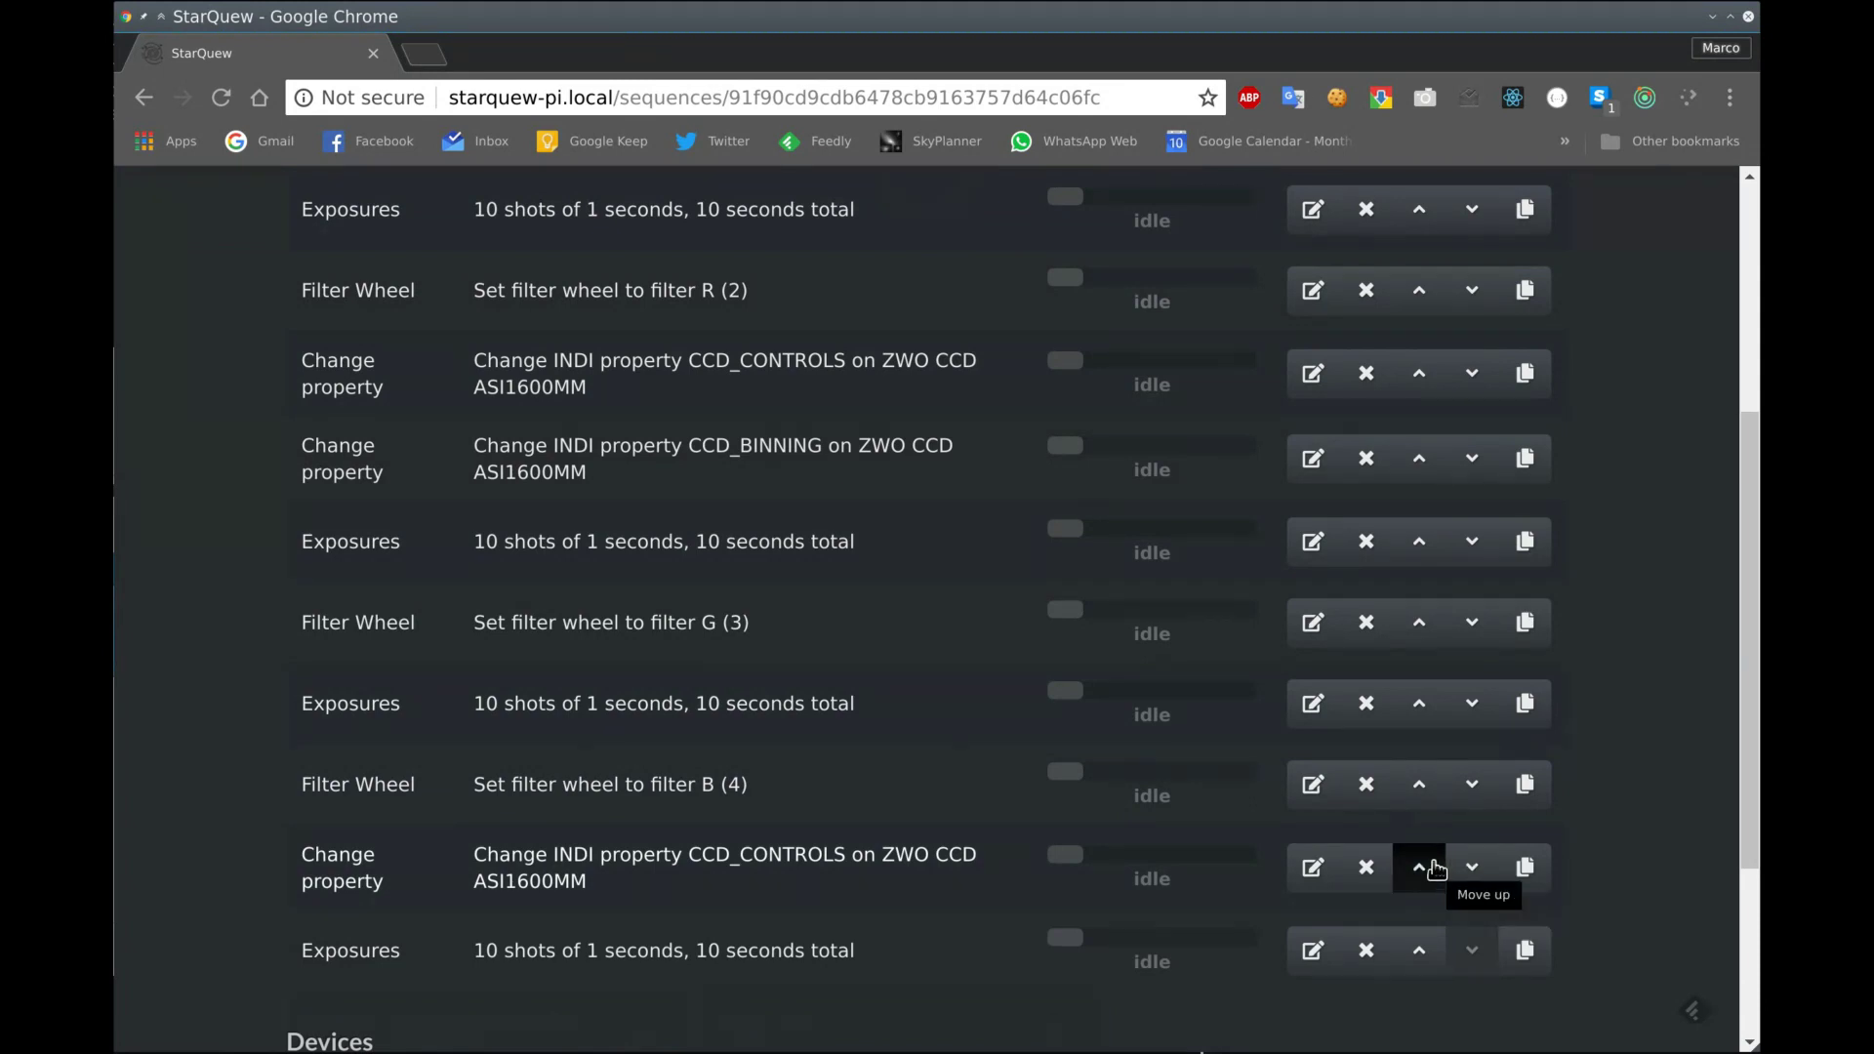
click(1433, 959)
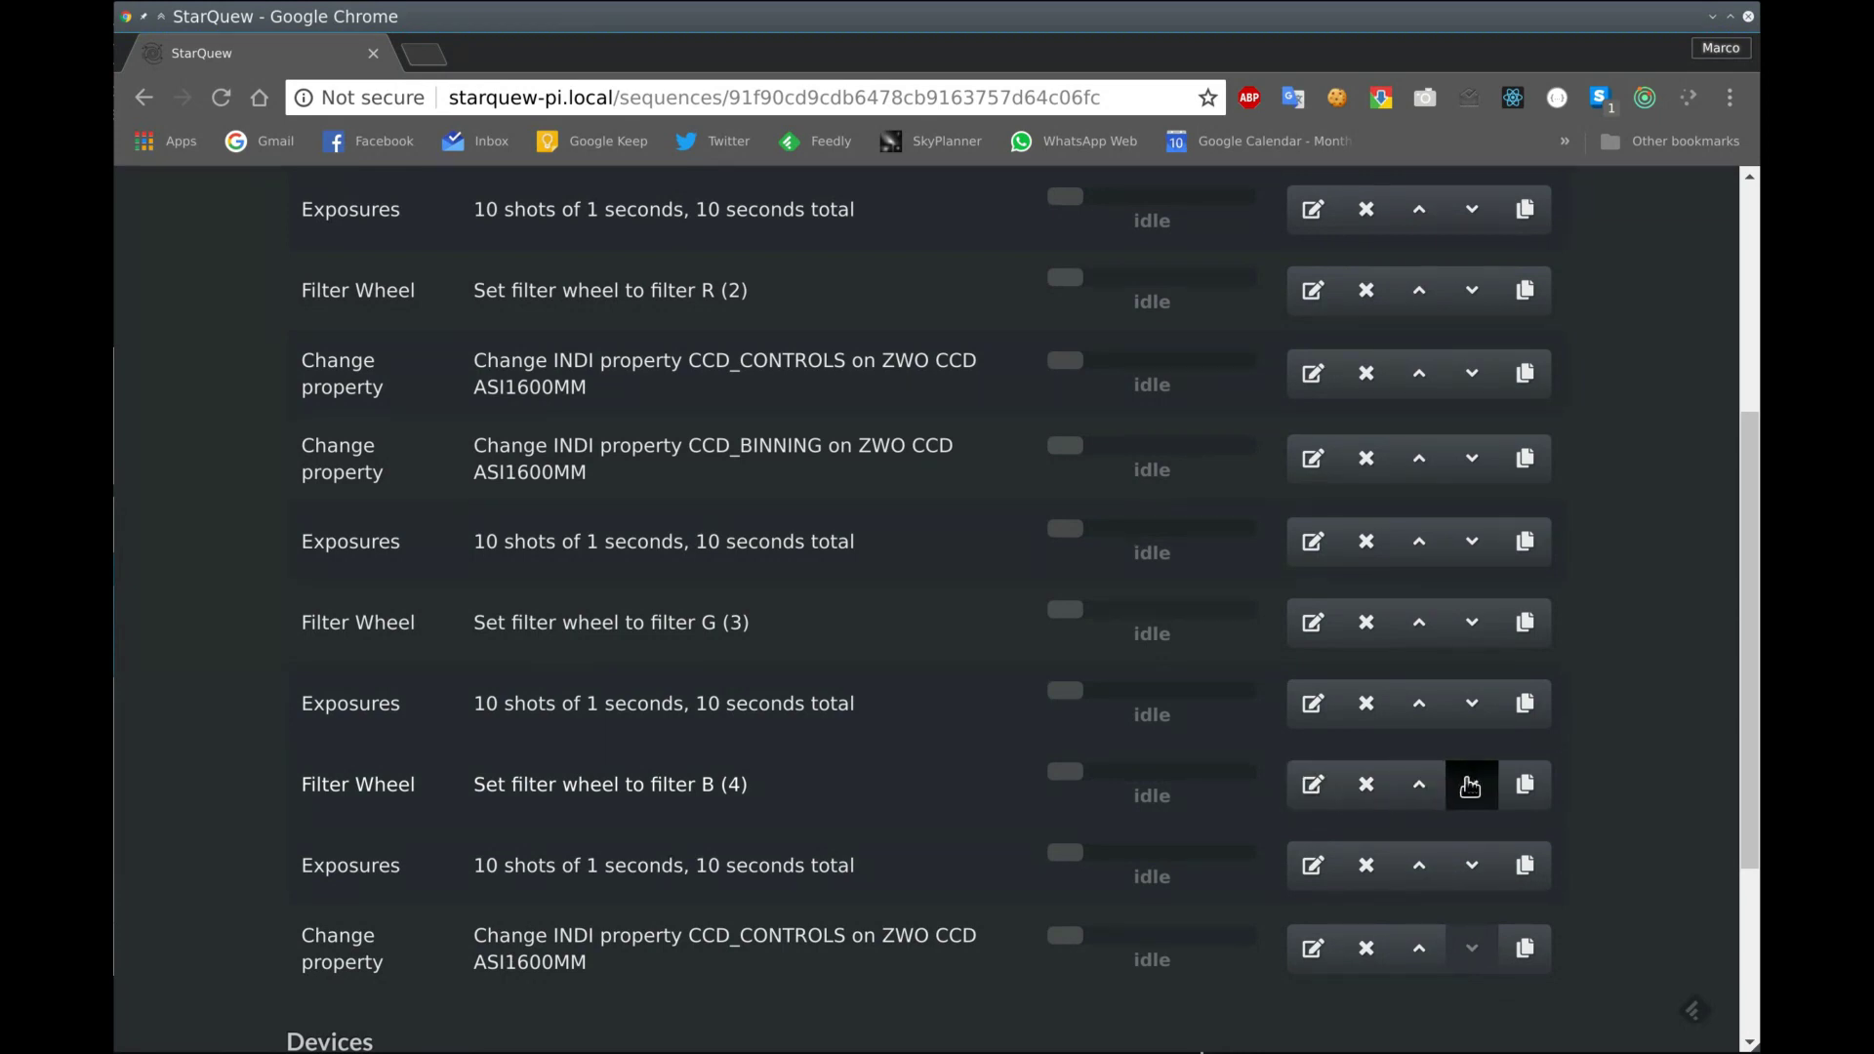
Duplicate the B (4) filter wheel item and set the copy to filter H_alpha (5)
click(1526, 785)
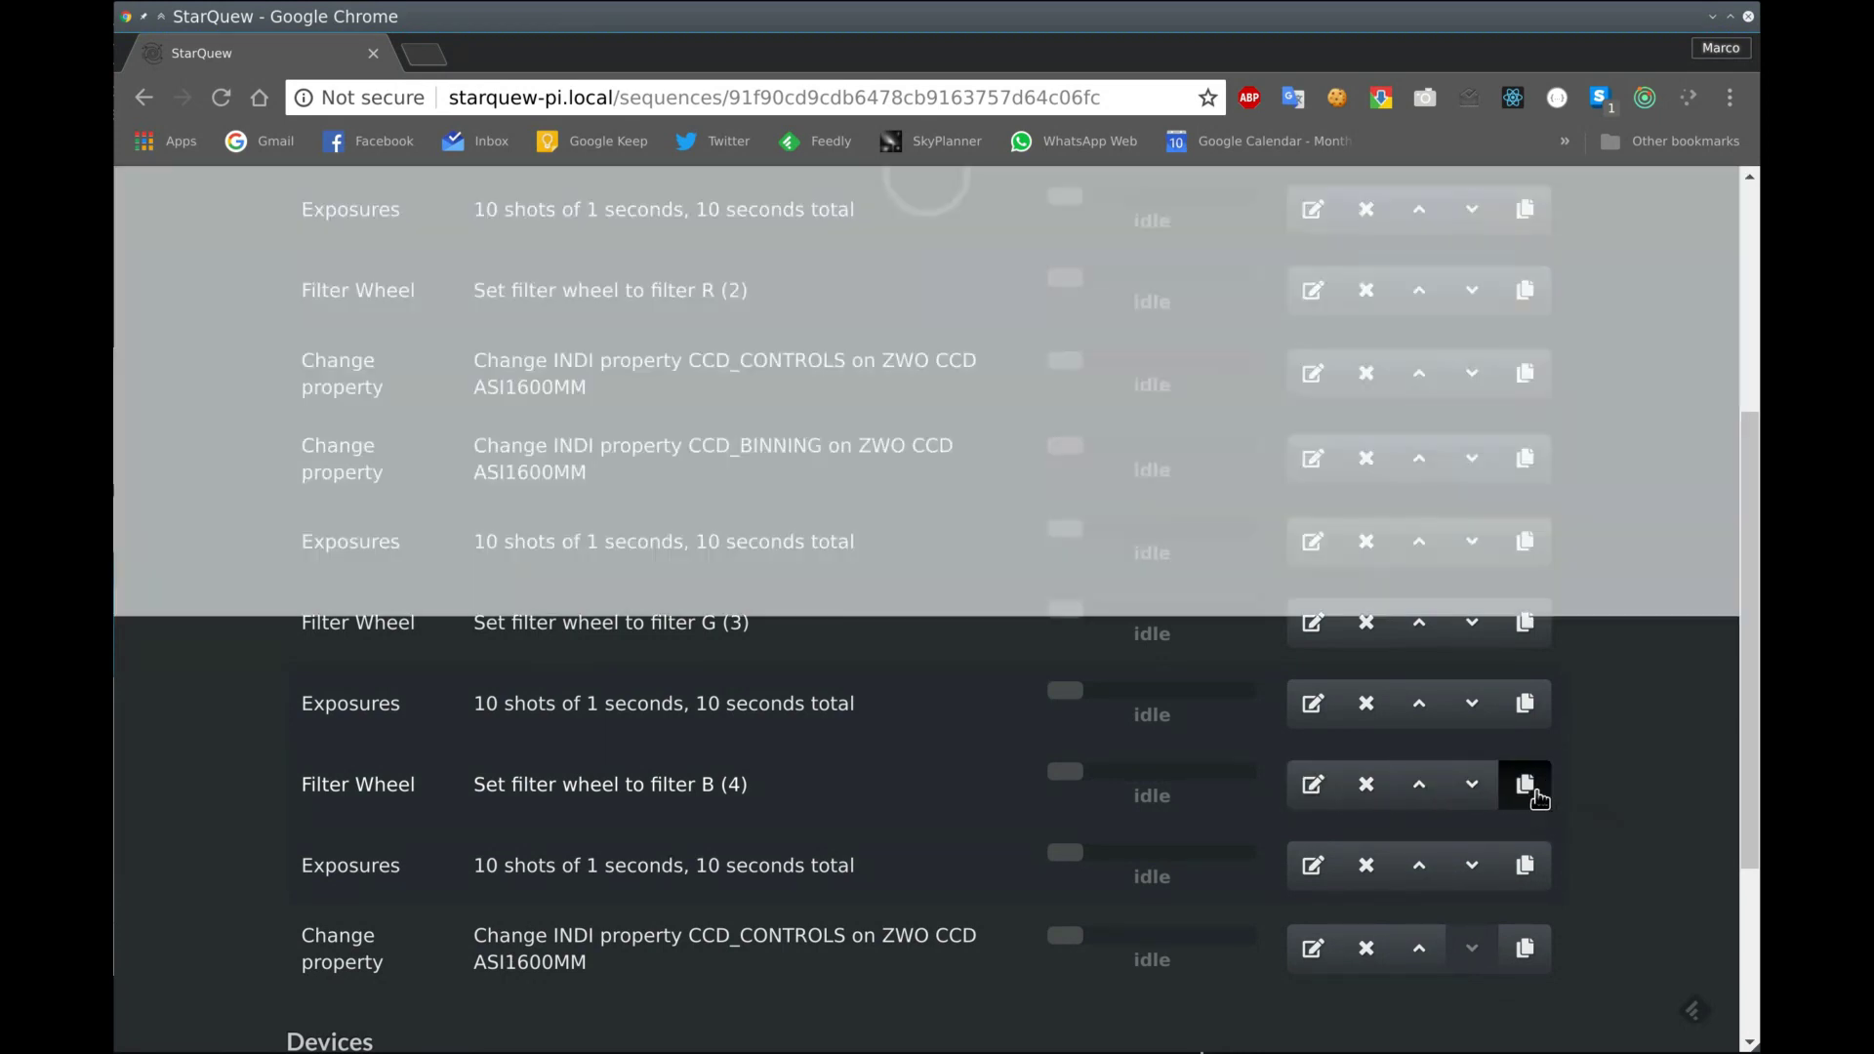
scroll(1487, 806, down, 1)
click(1308, 961)
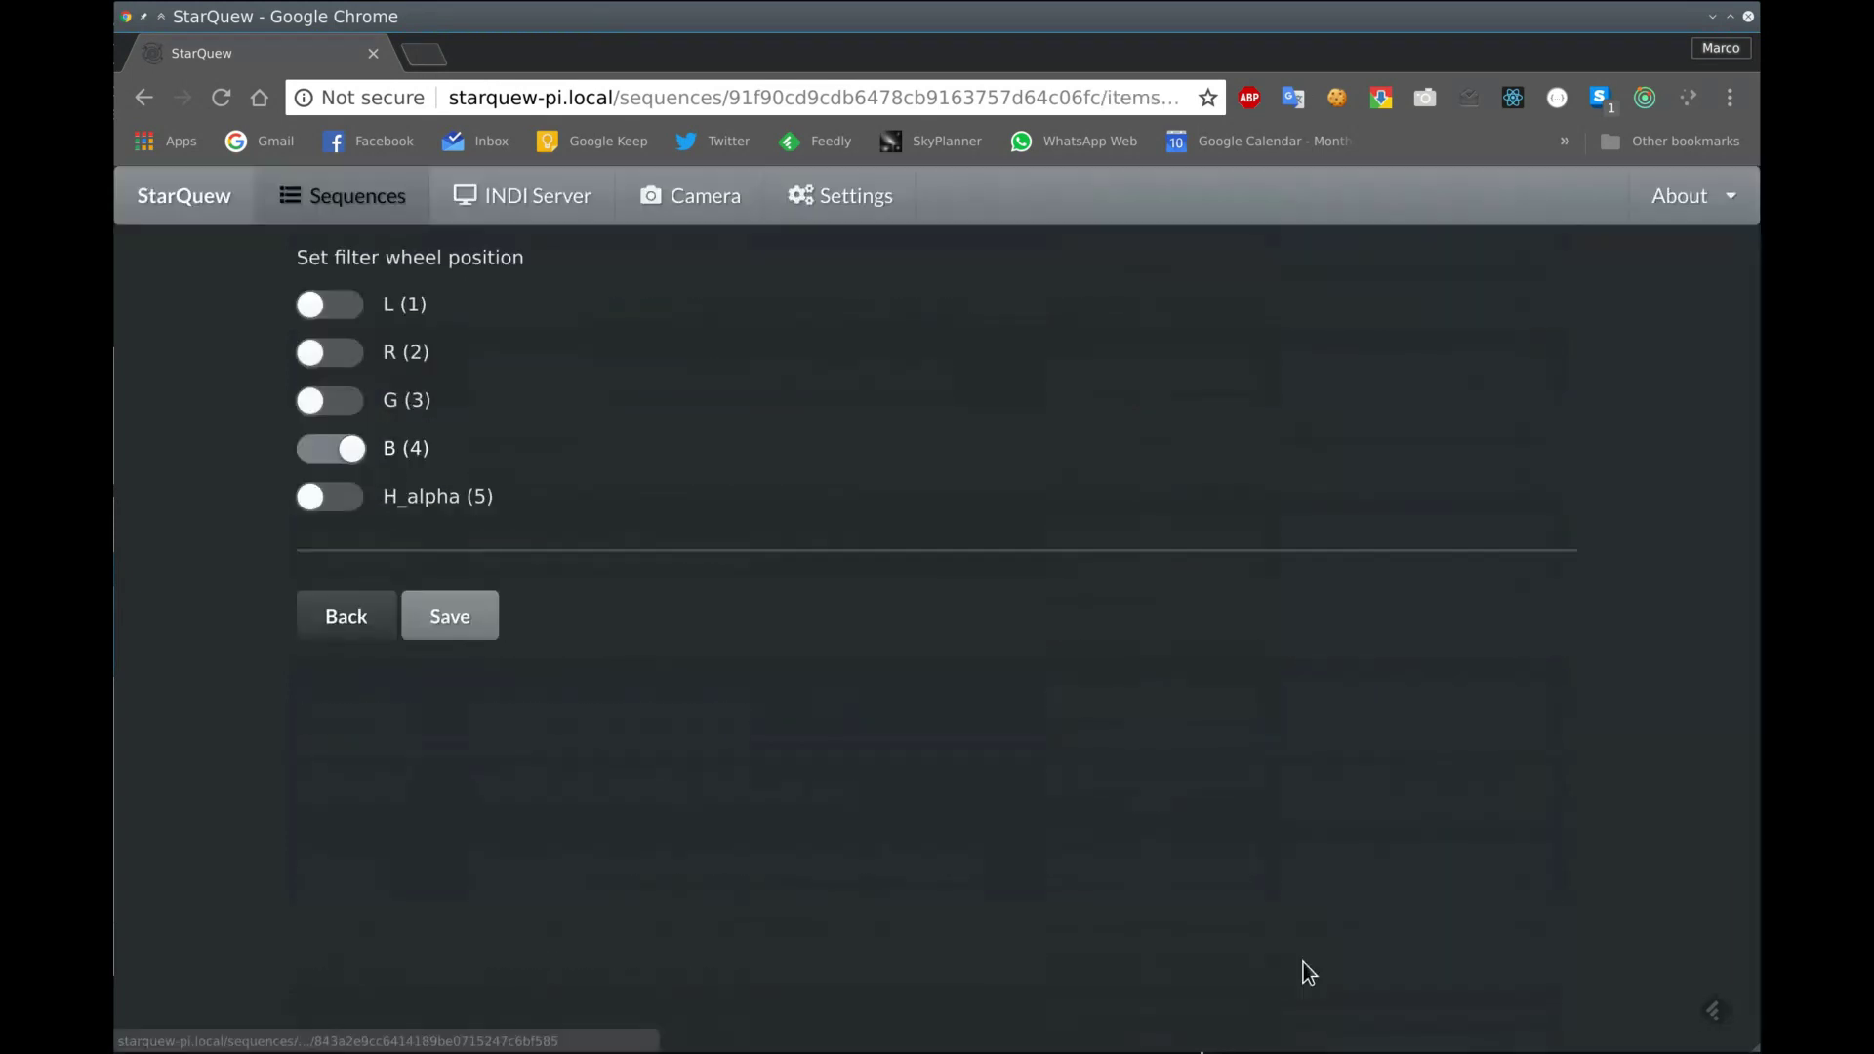
click(351, 496)
click(447, 613)
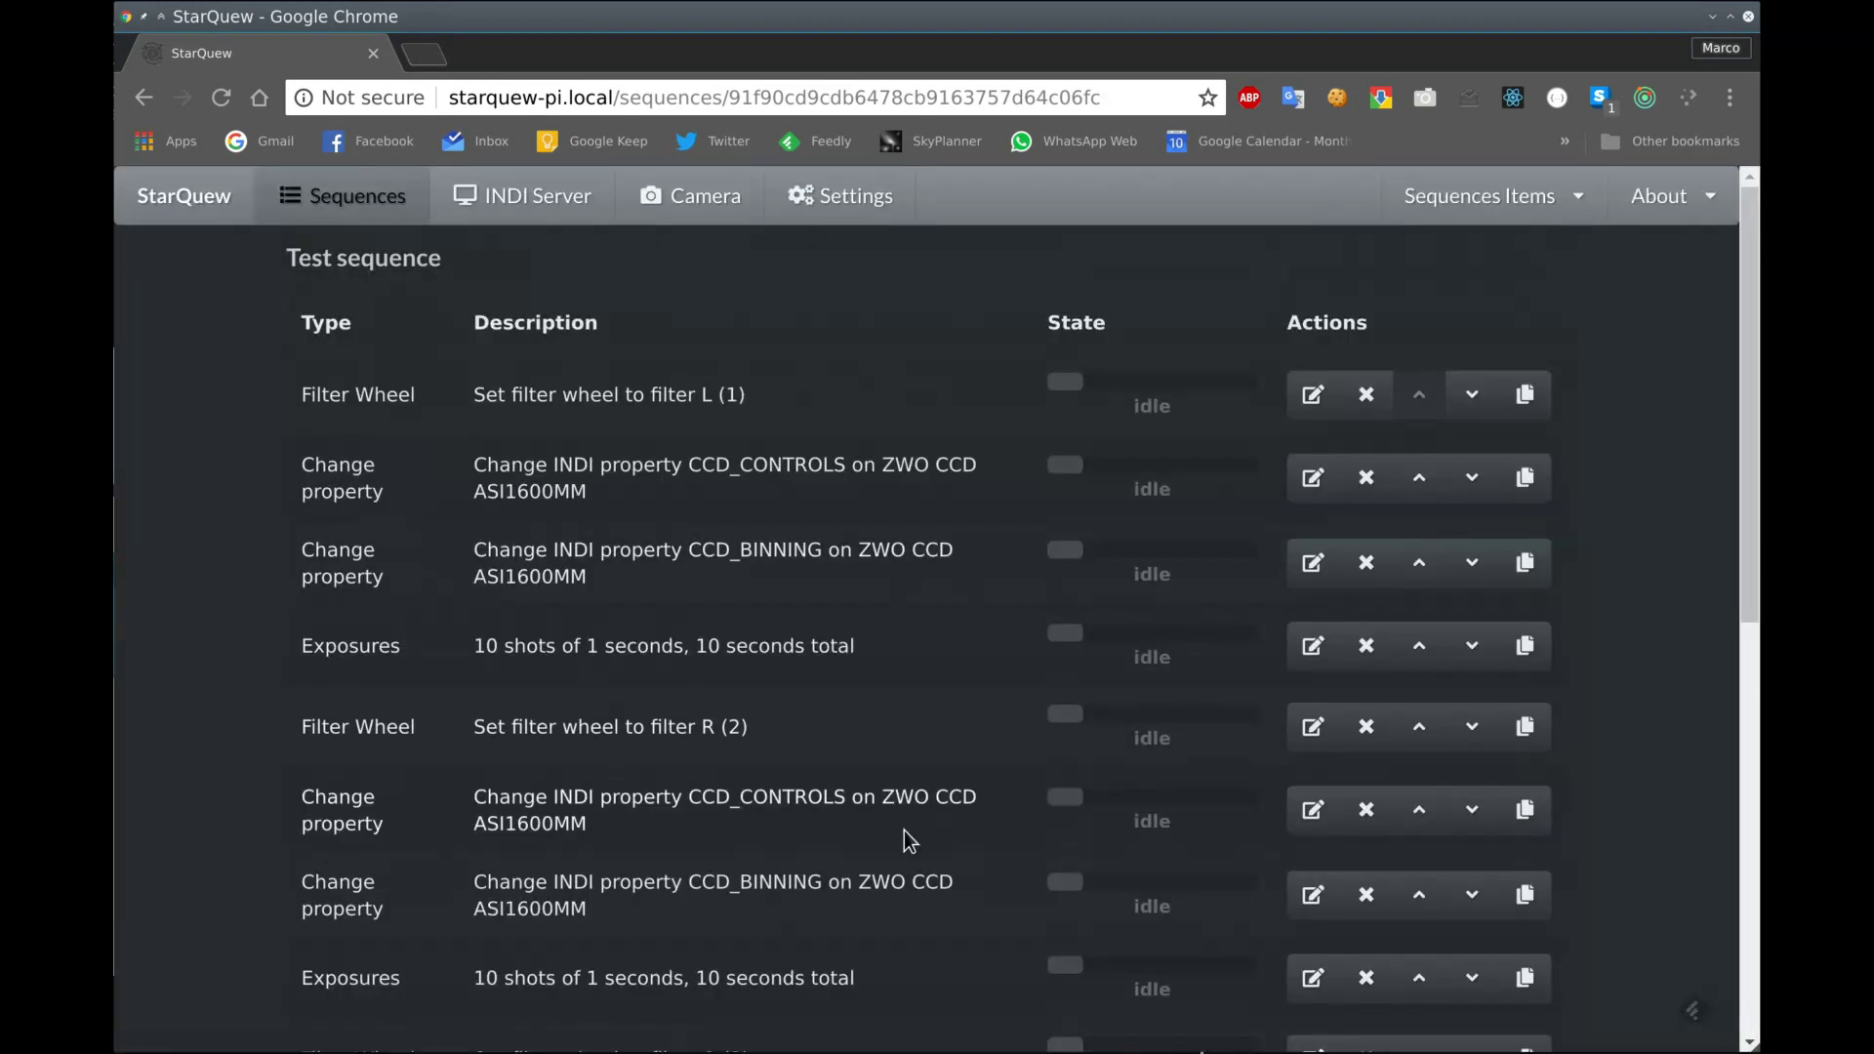
Duplicate the 10-shot exposures item to follow the H_alpha (5) filter change
scroll(913, 836, down, 6)
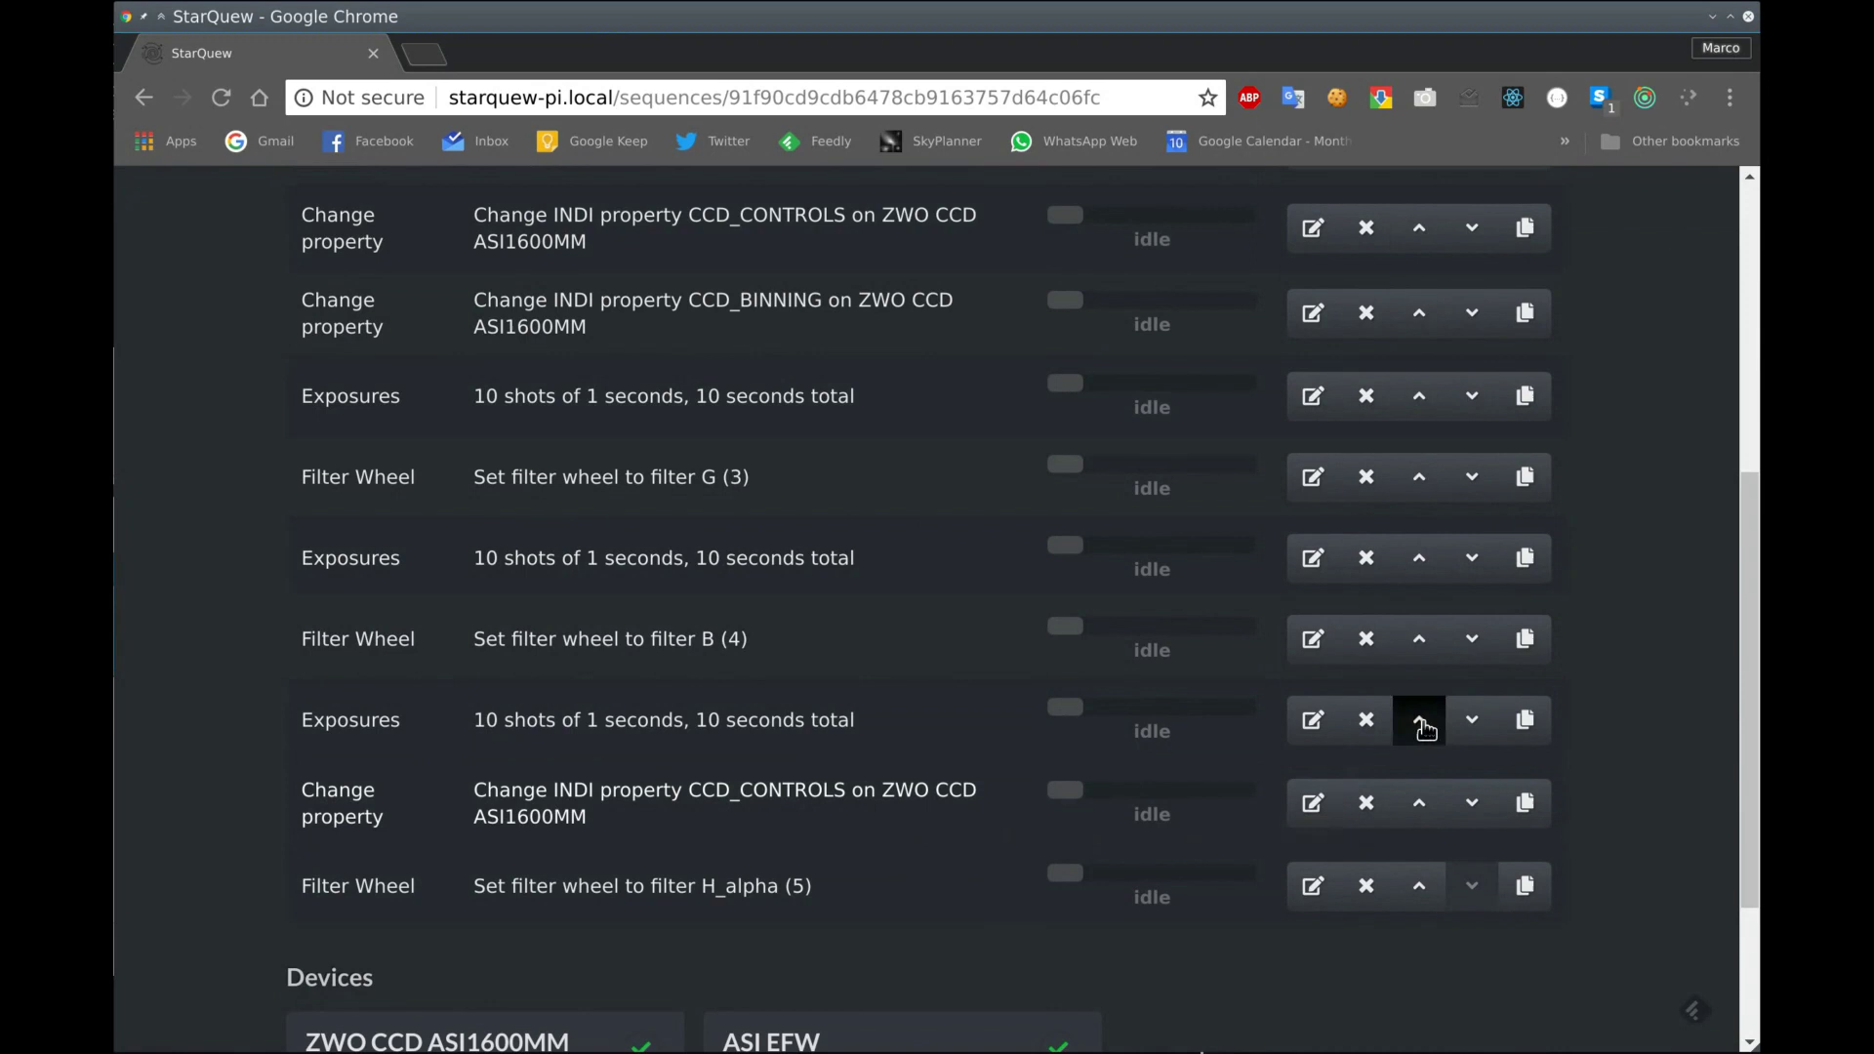
click(1525, 719)
scroll(1381, 798, down, 2)
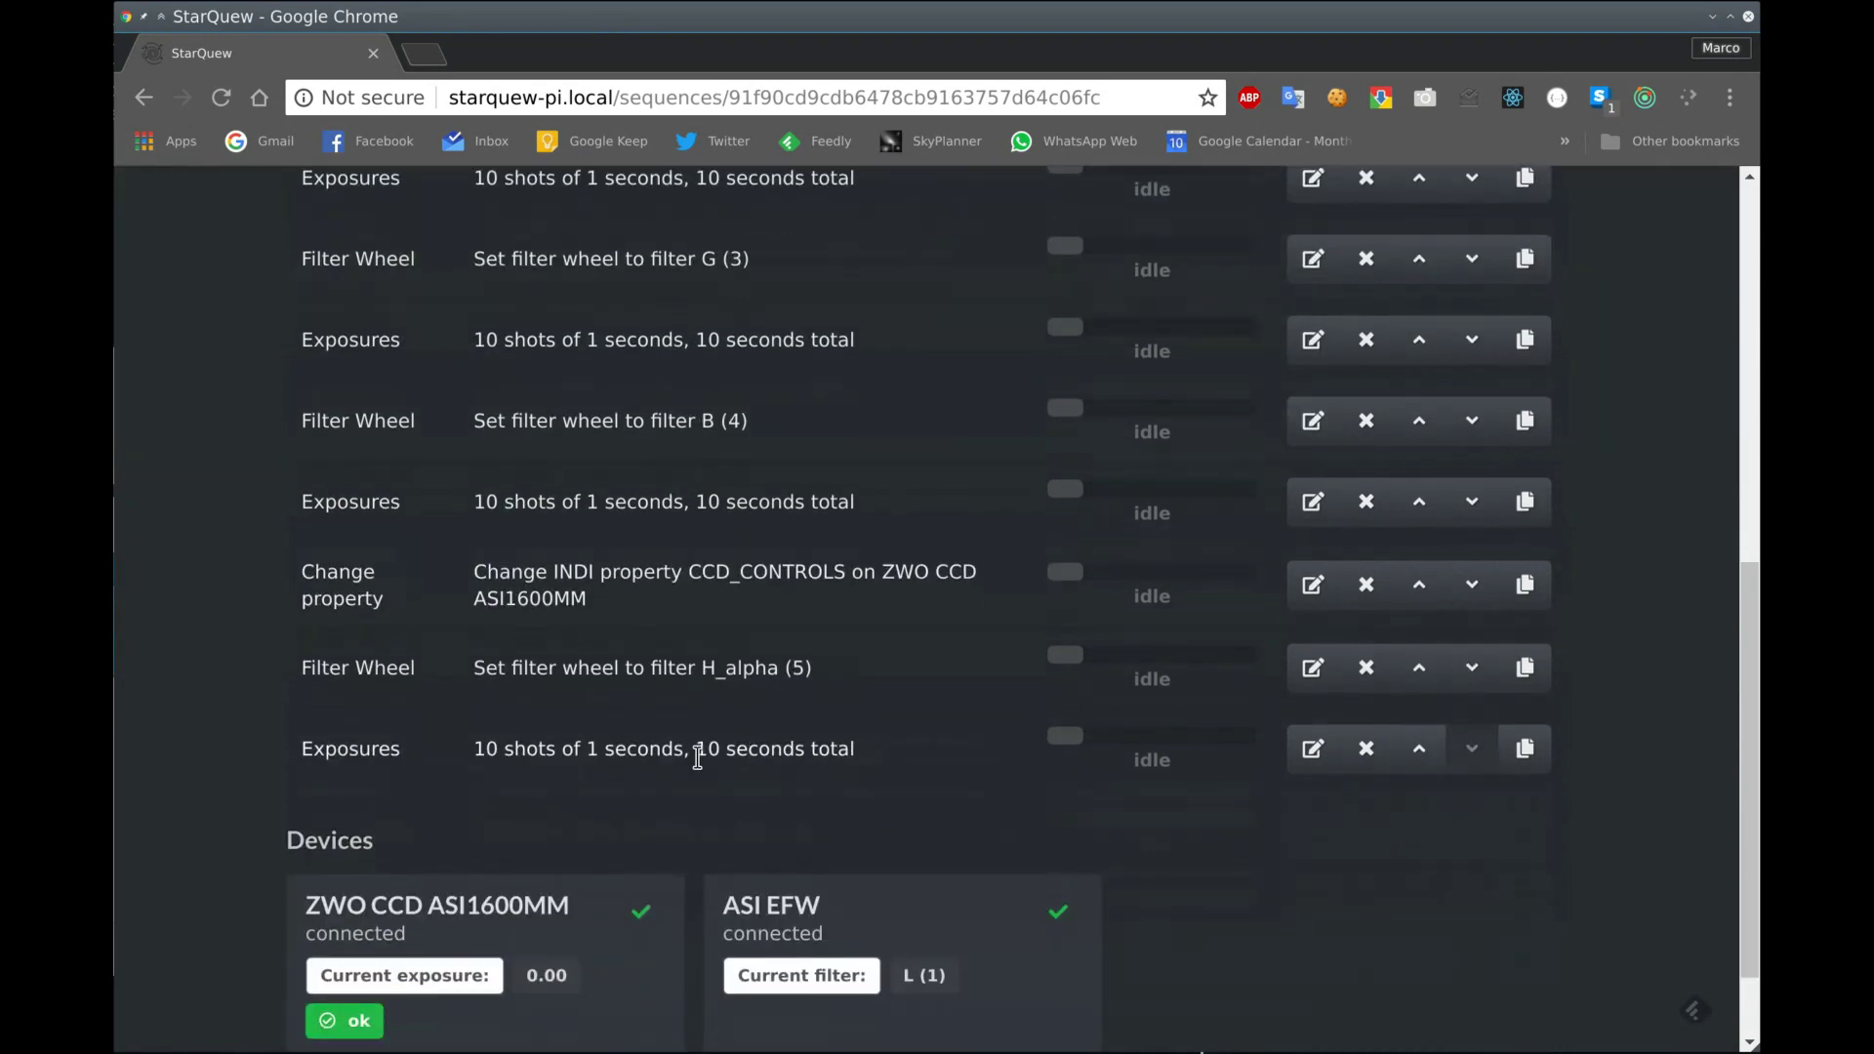
Start running the completed Test sequence
scroll(697, 757, up, 10)
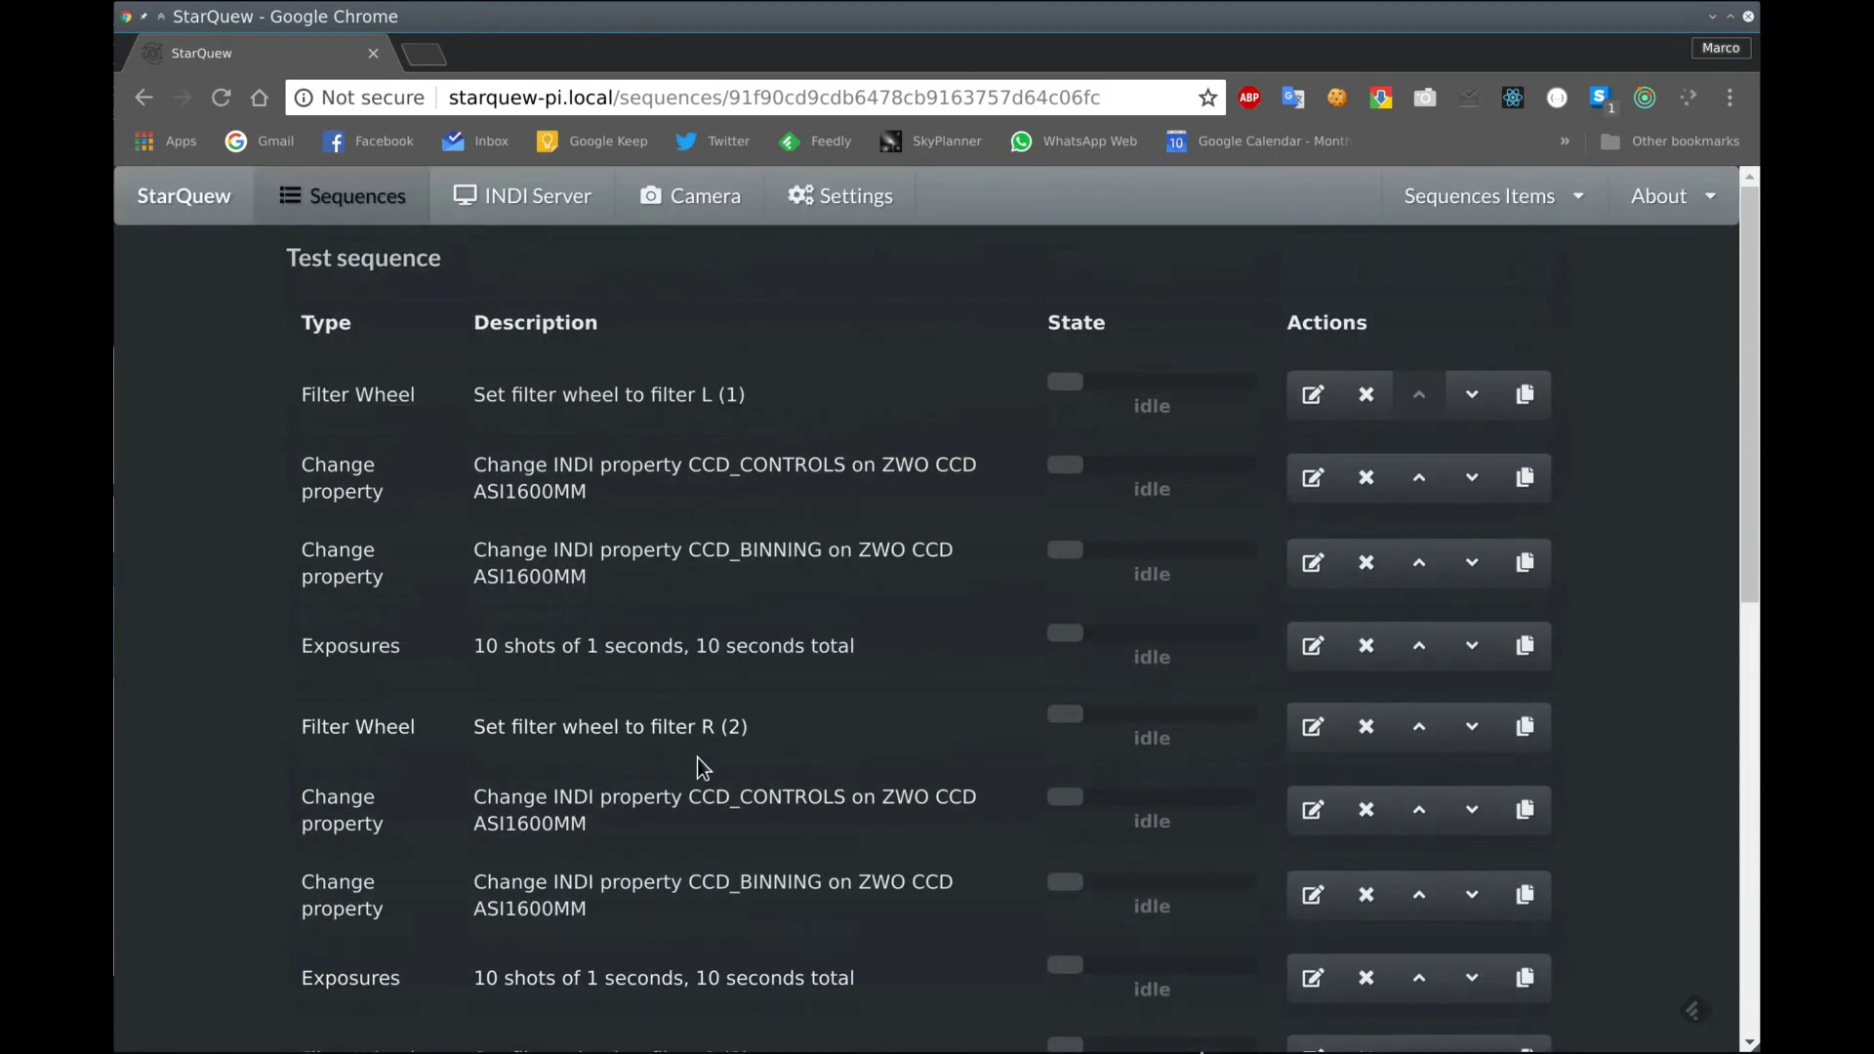
click(1493, 197)
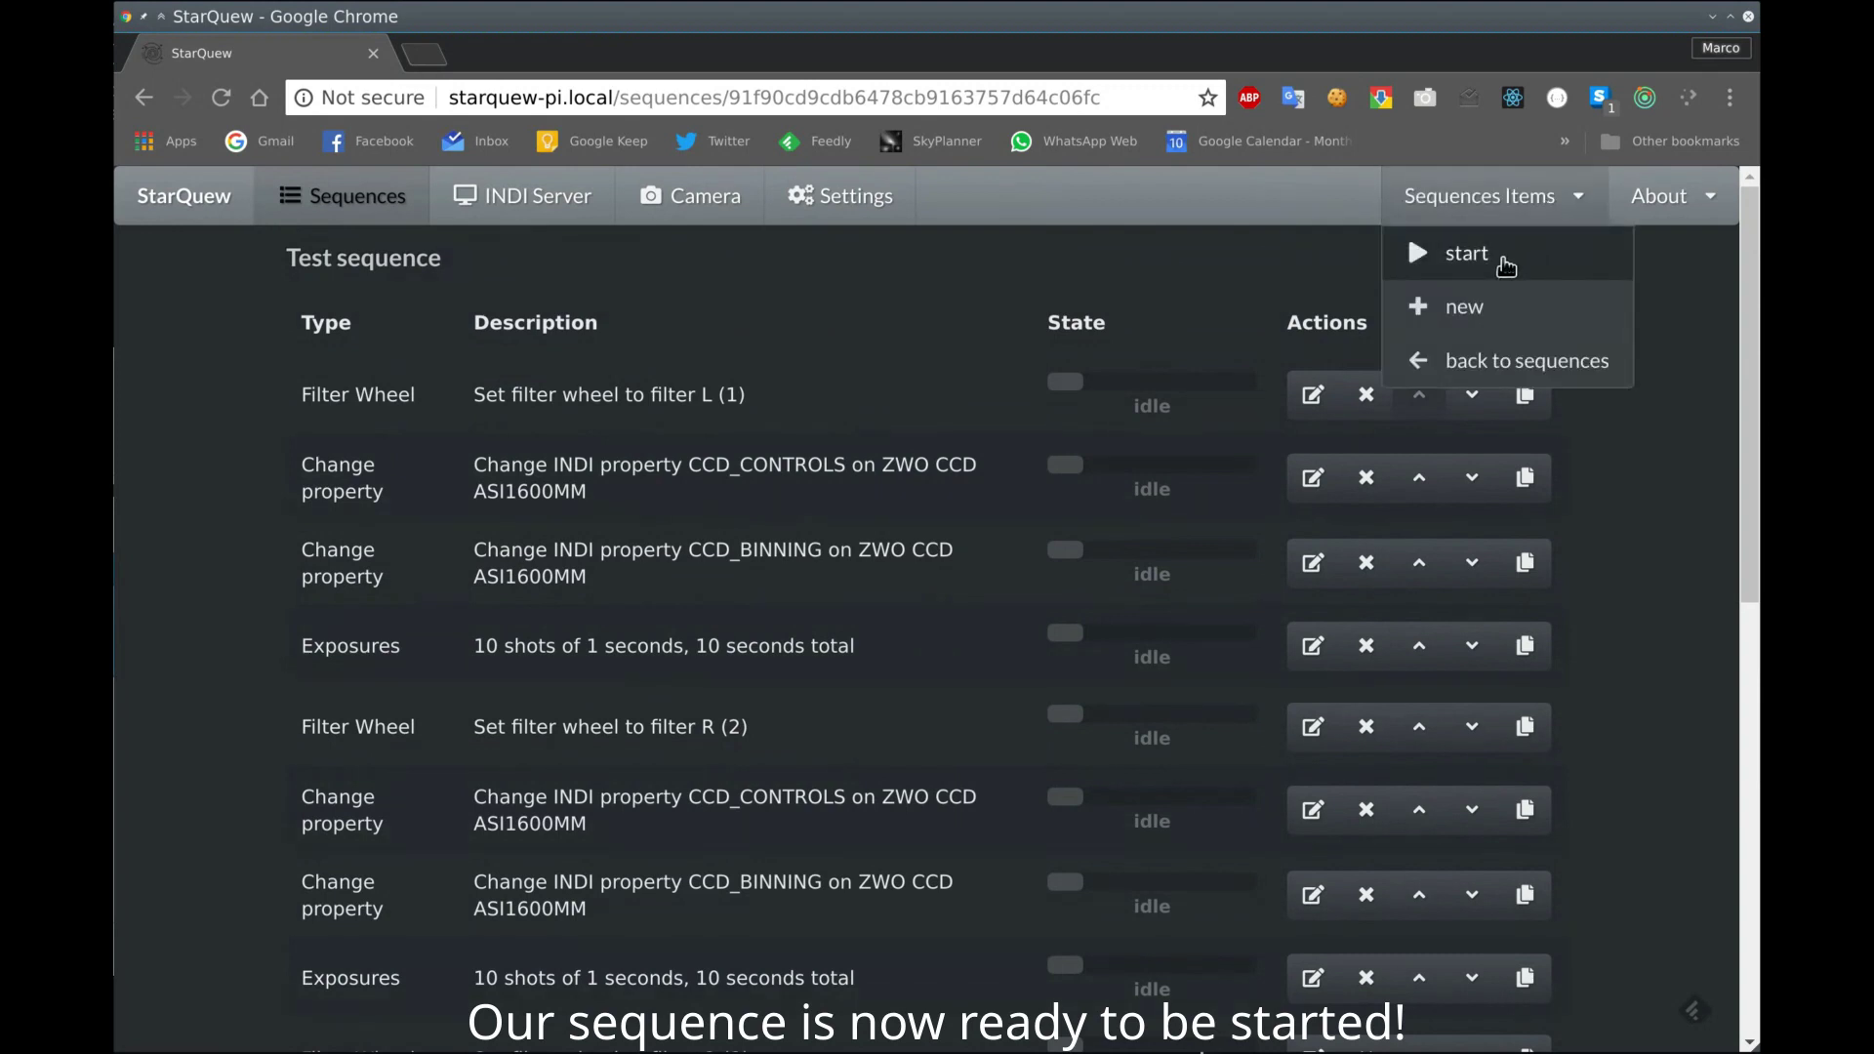
click(1467, 254)
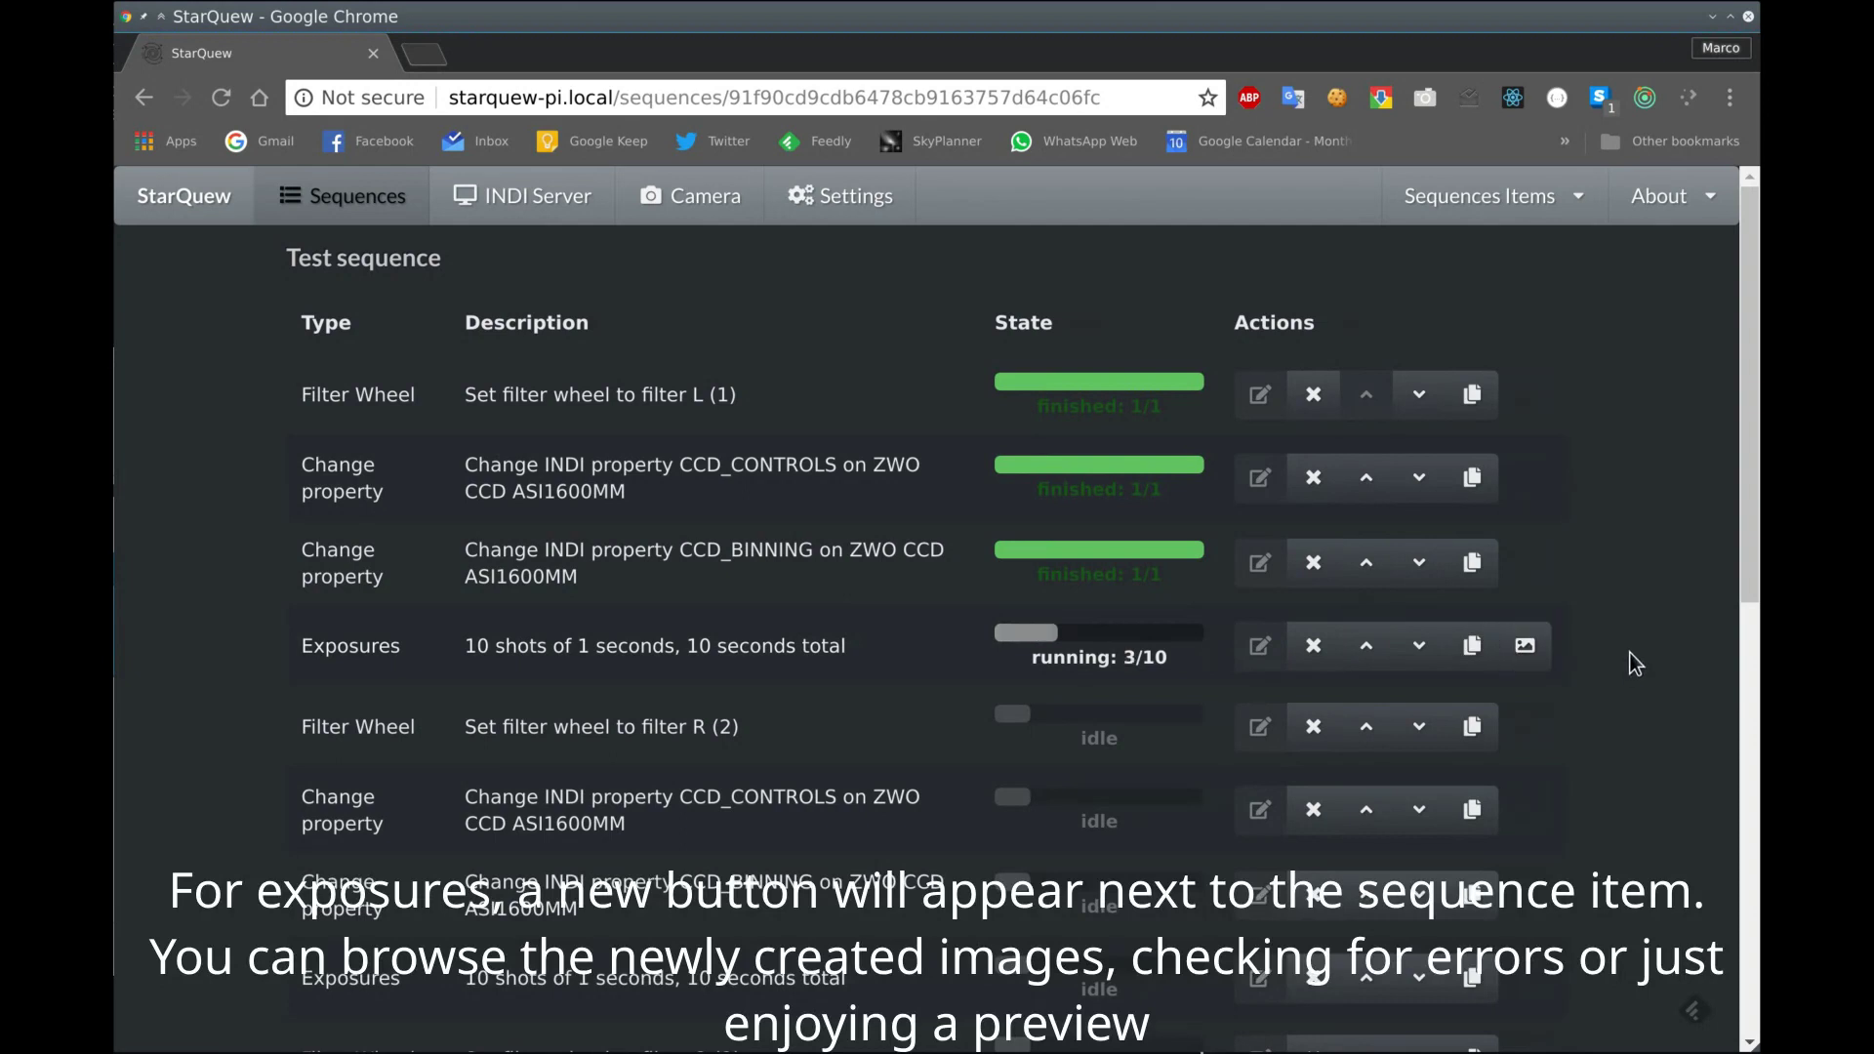
Browse the first exposures item's captured images with previews, view L-1-0001.fits at full size, and return to the sequence
click(1525, 646)
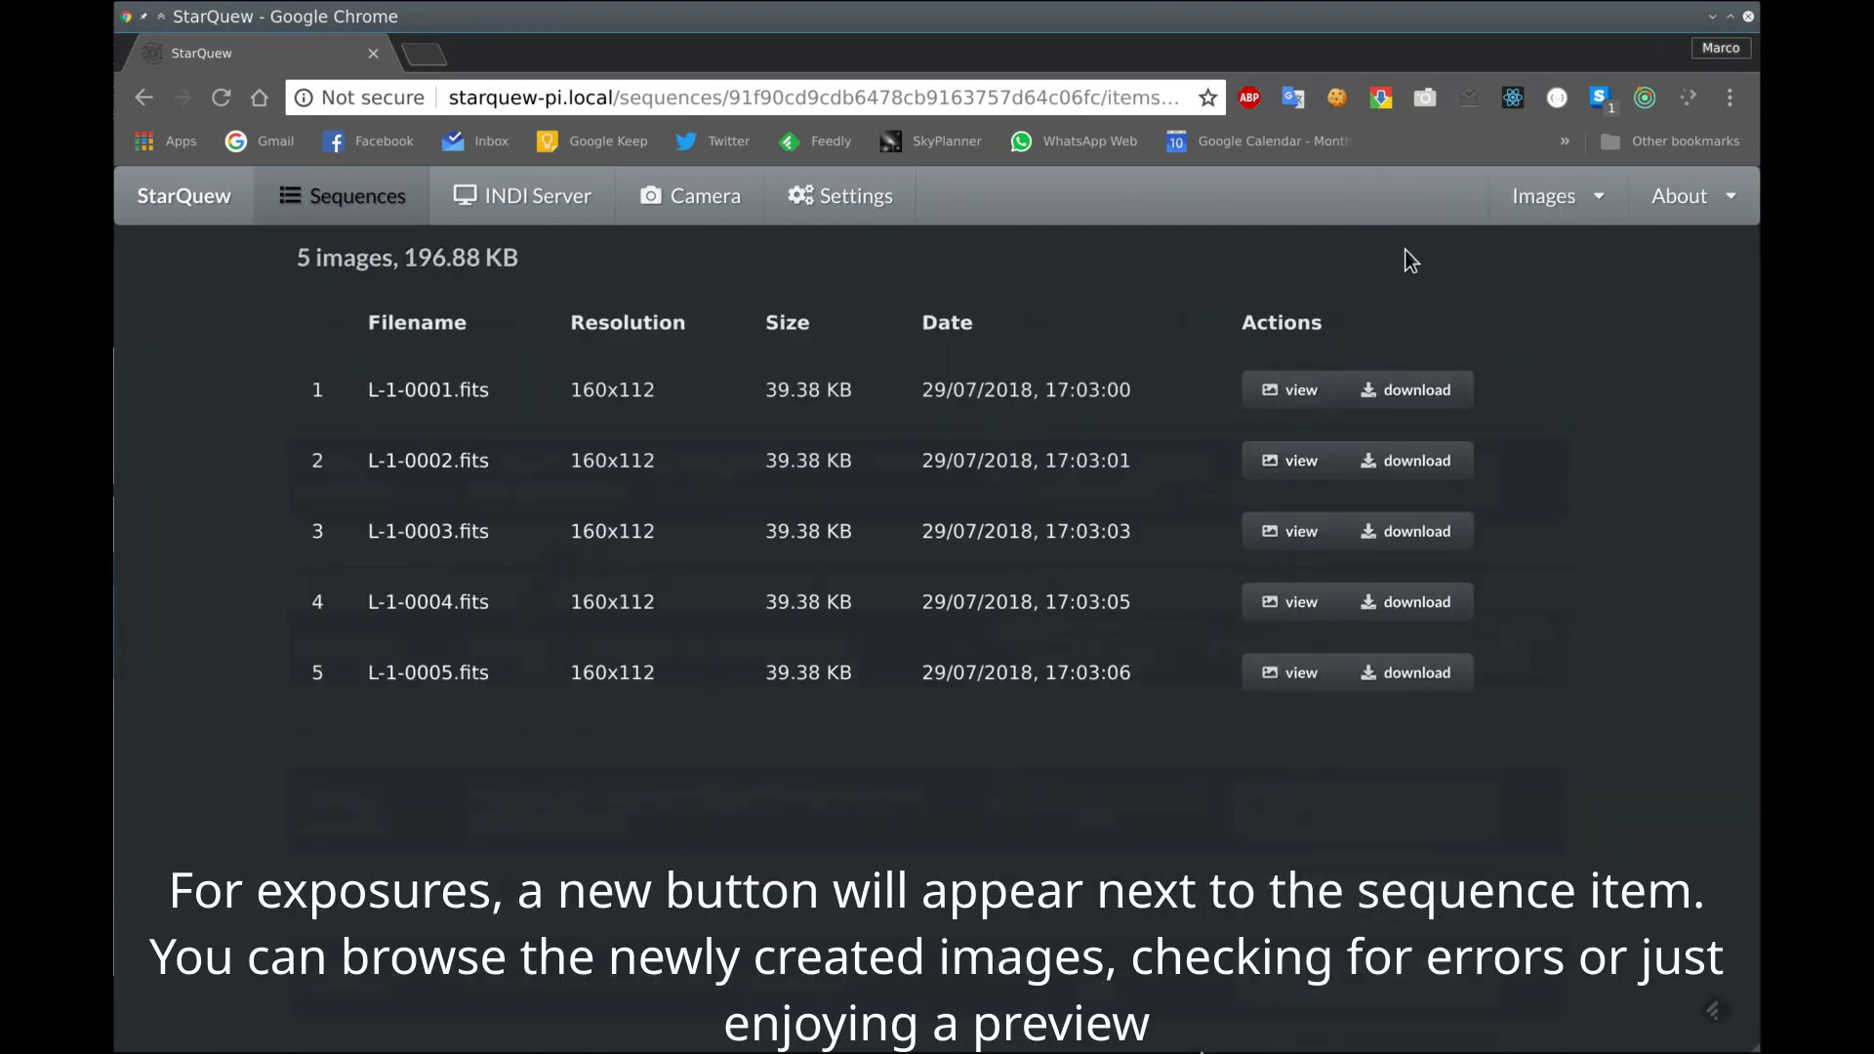
click(1581, 195)
click(1565, 256)
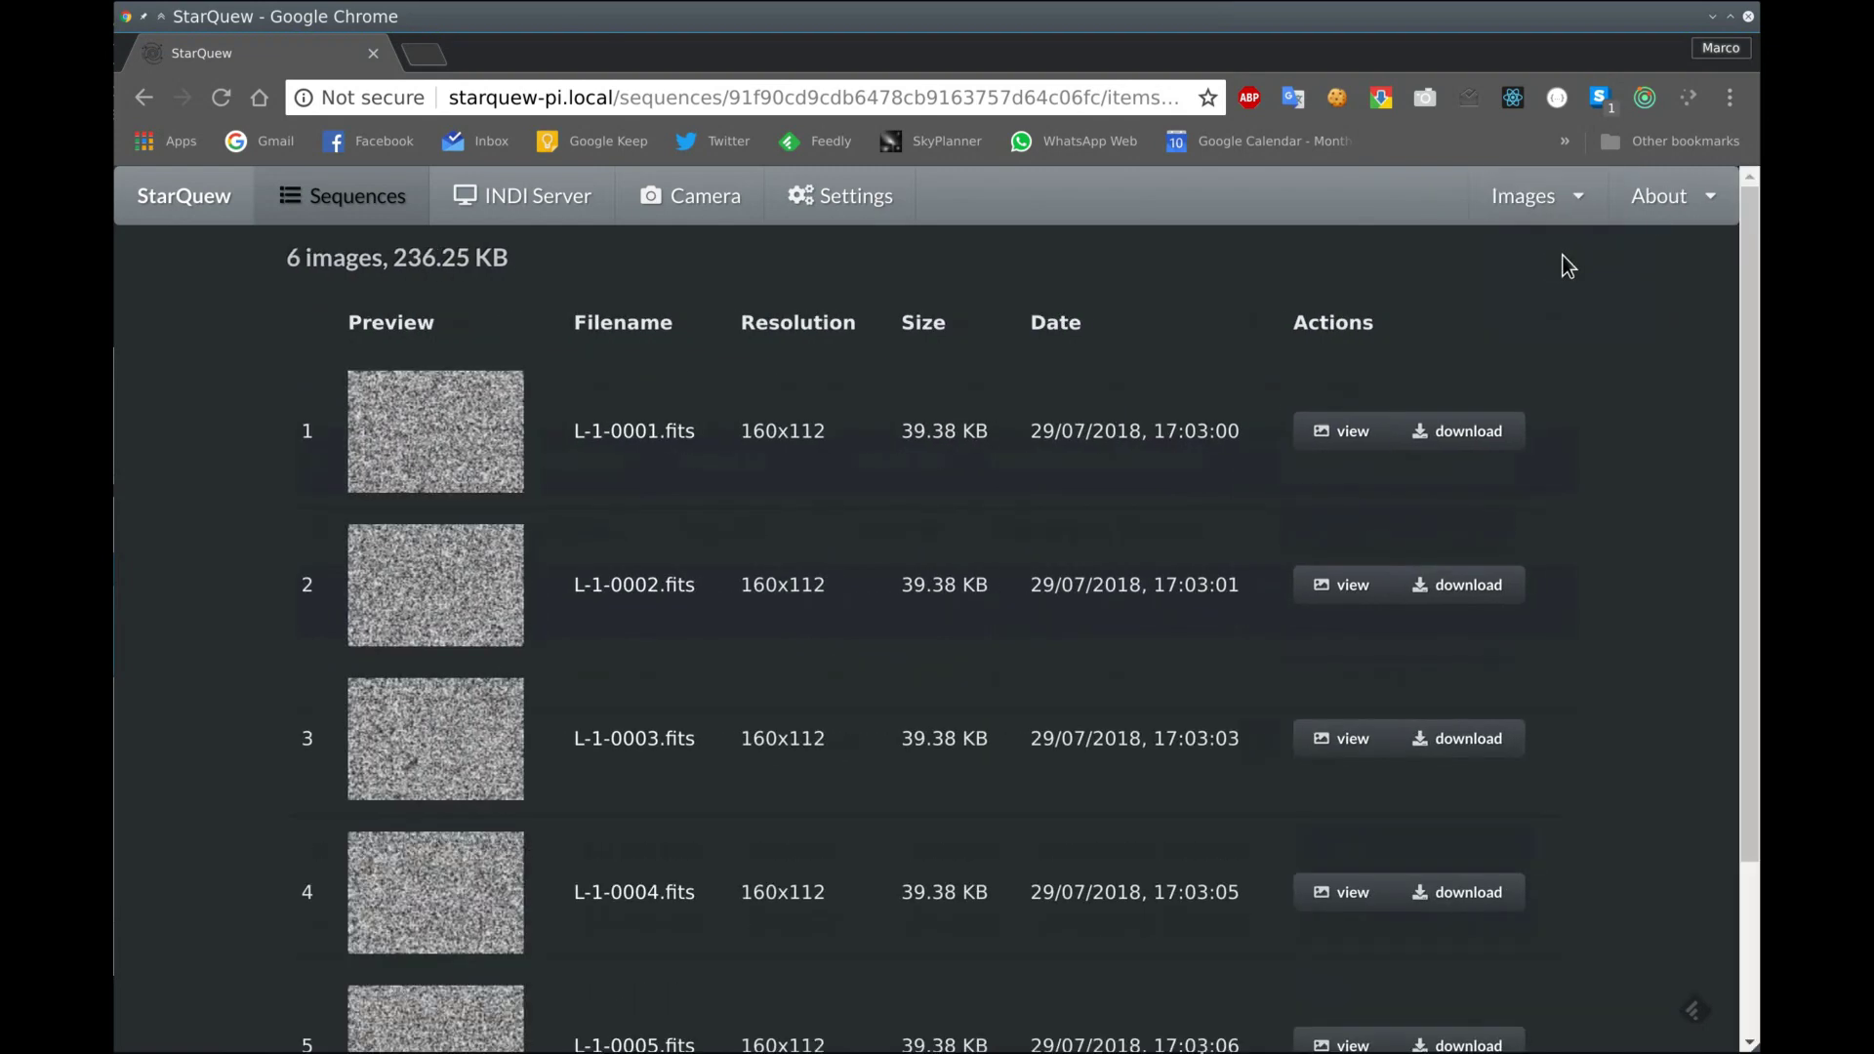
click(1338, 431)
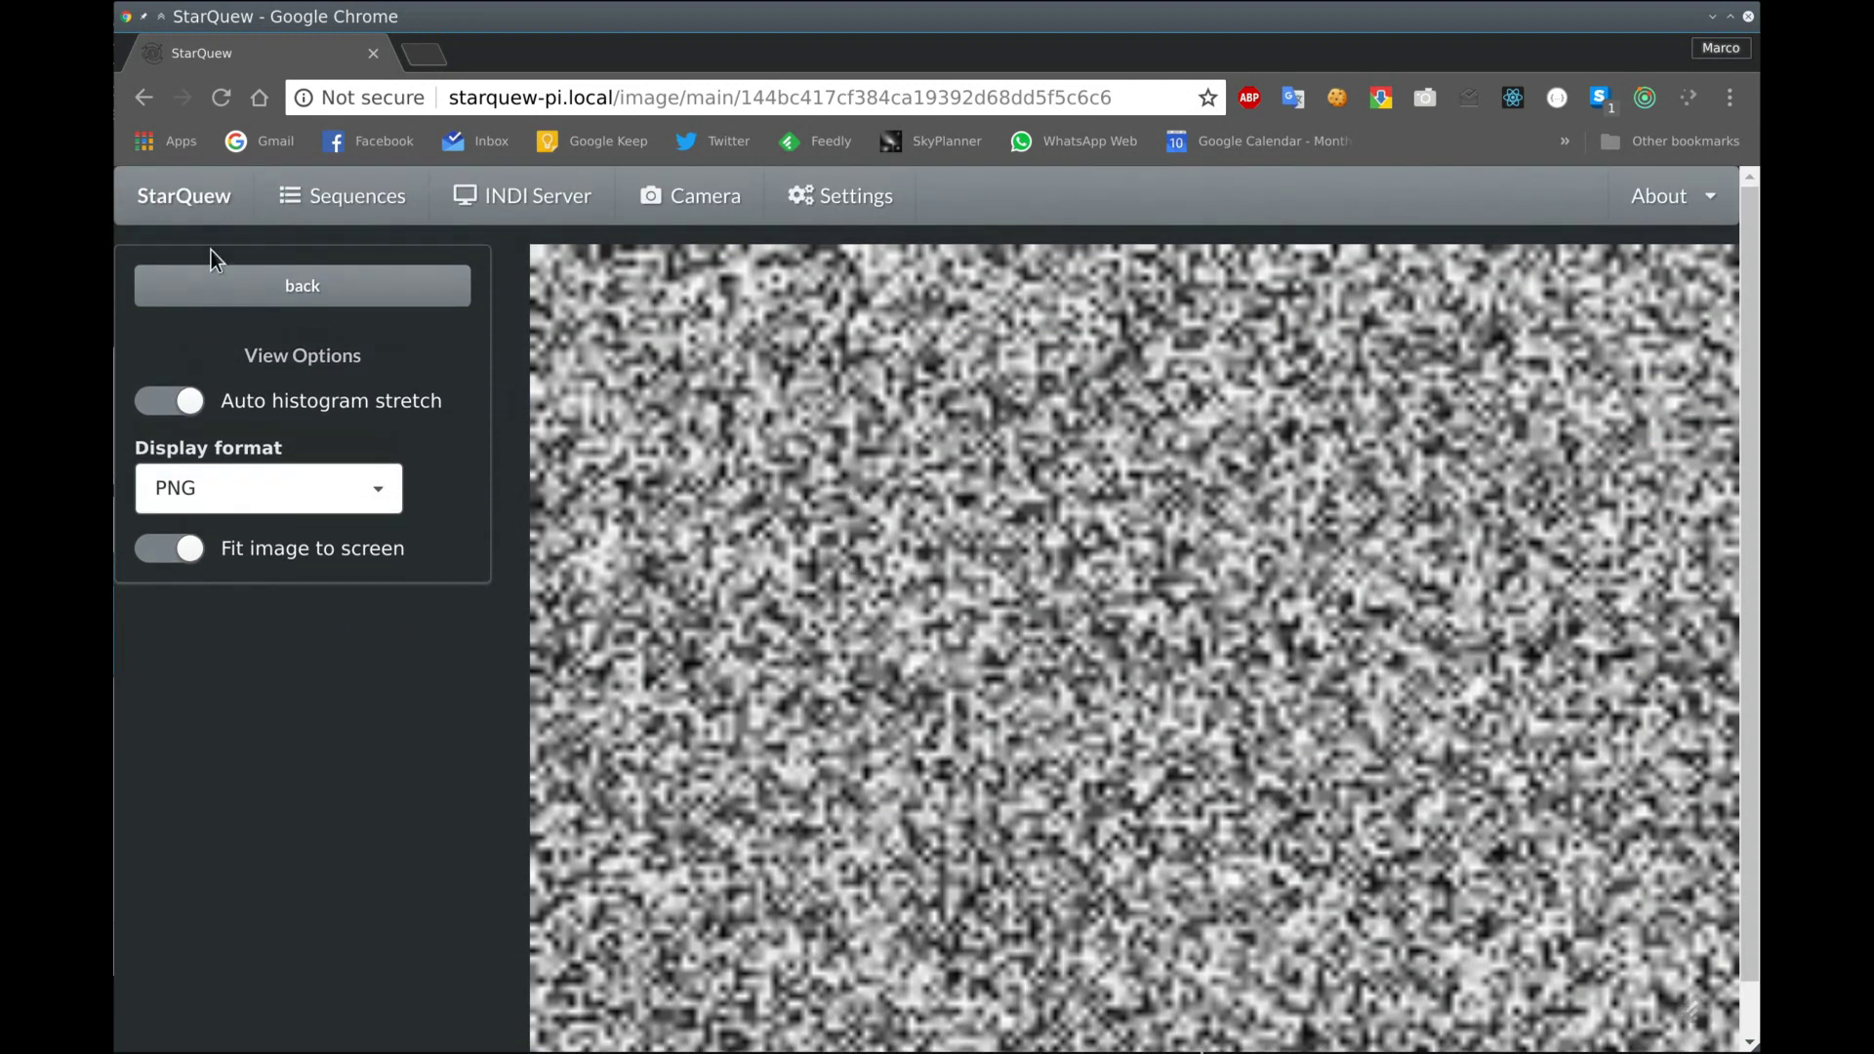
click(225, 283)
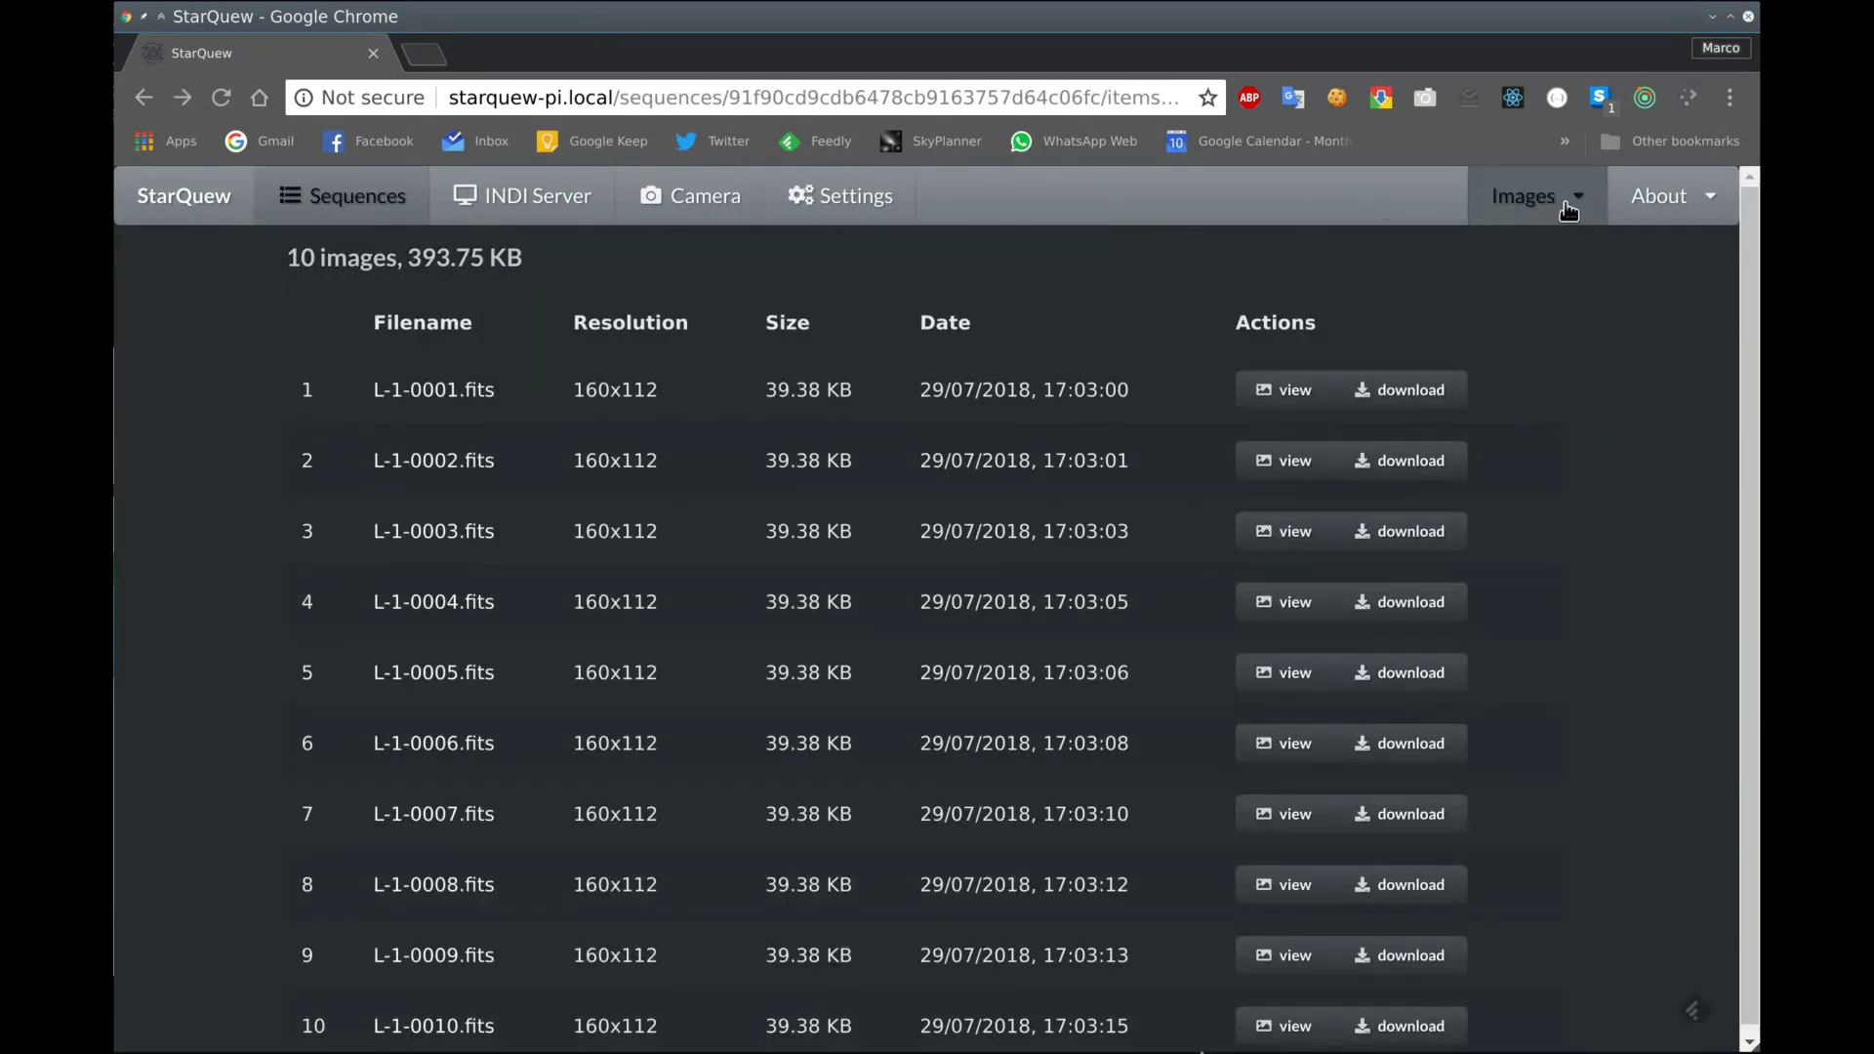
click(1568, 211)
click(1536, 303)
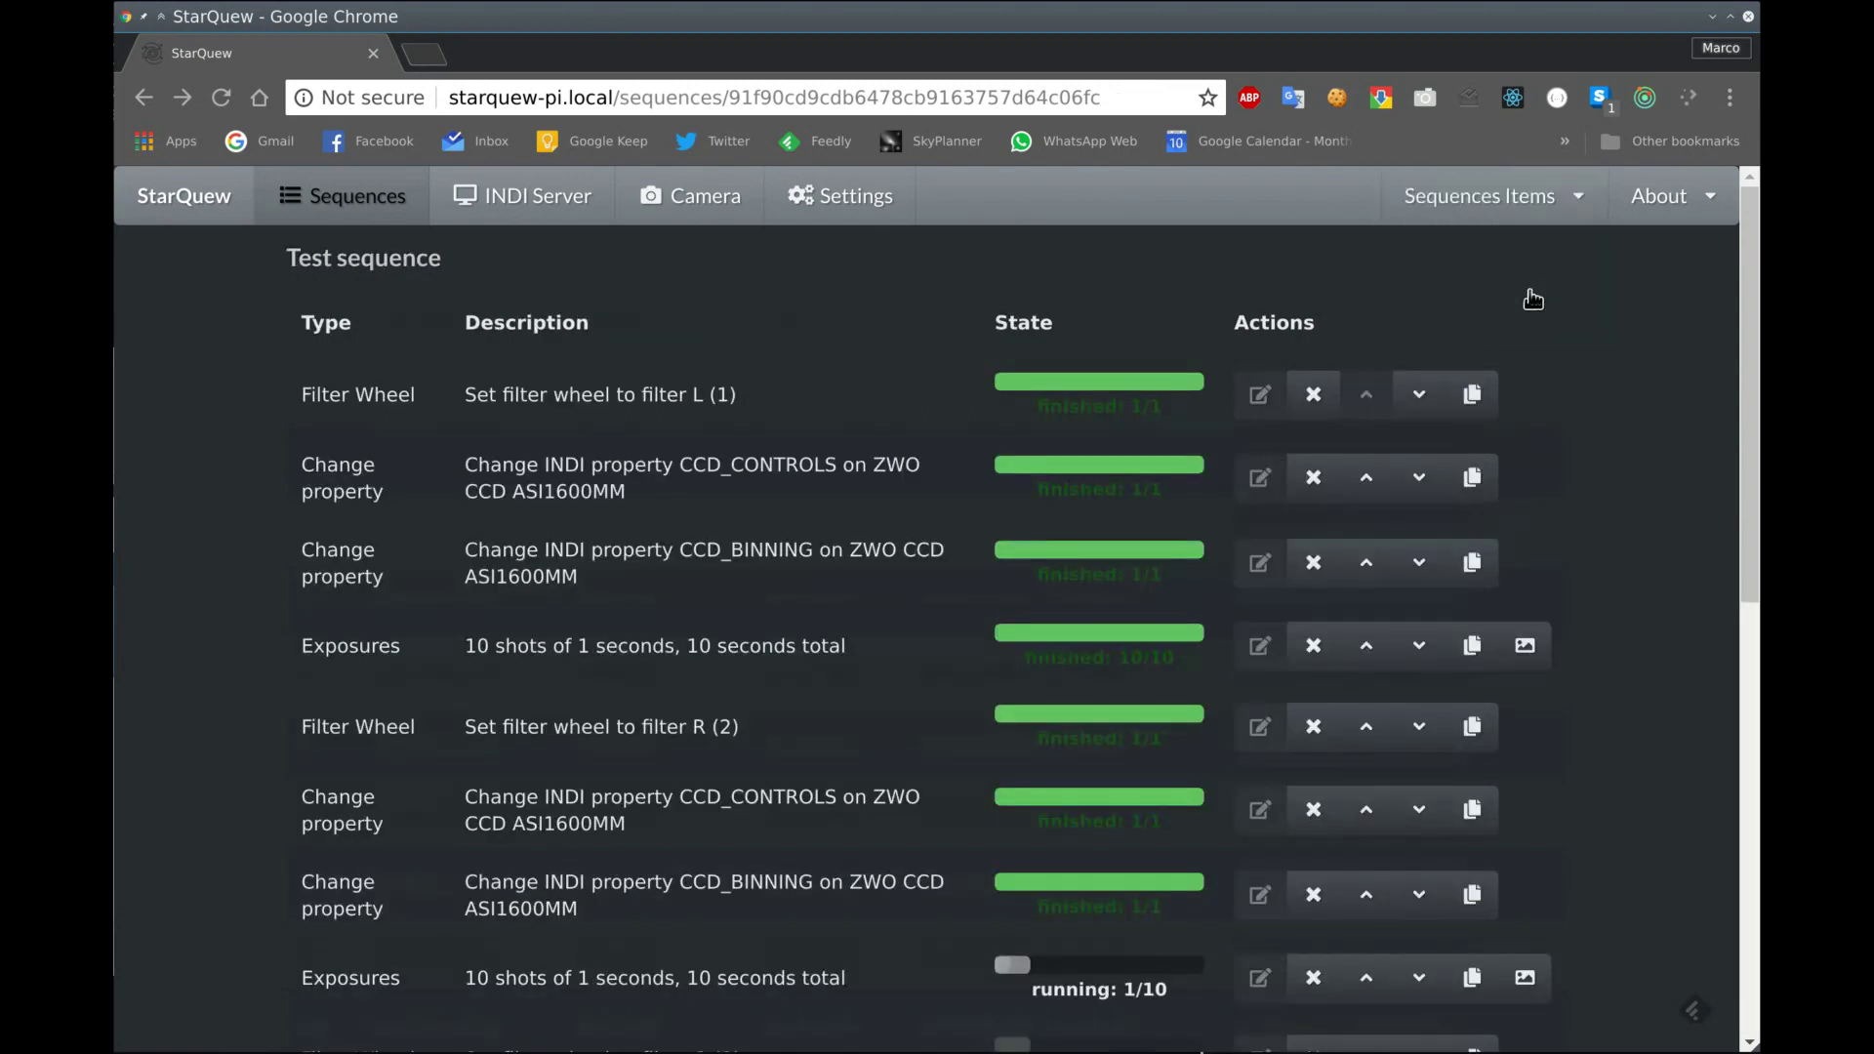
Enable the last captured image display under the devices, and check the newest image and the sequence progress
scroll(1533, 300, down, 10)
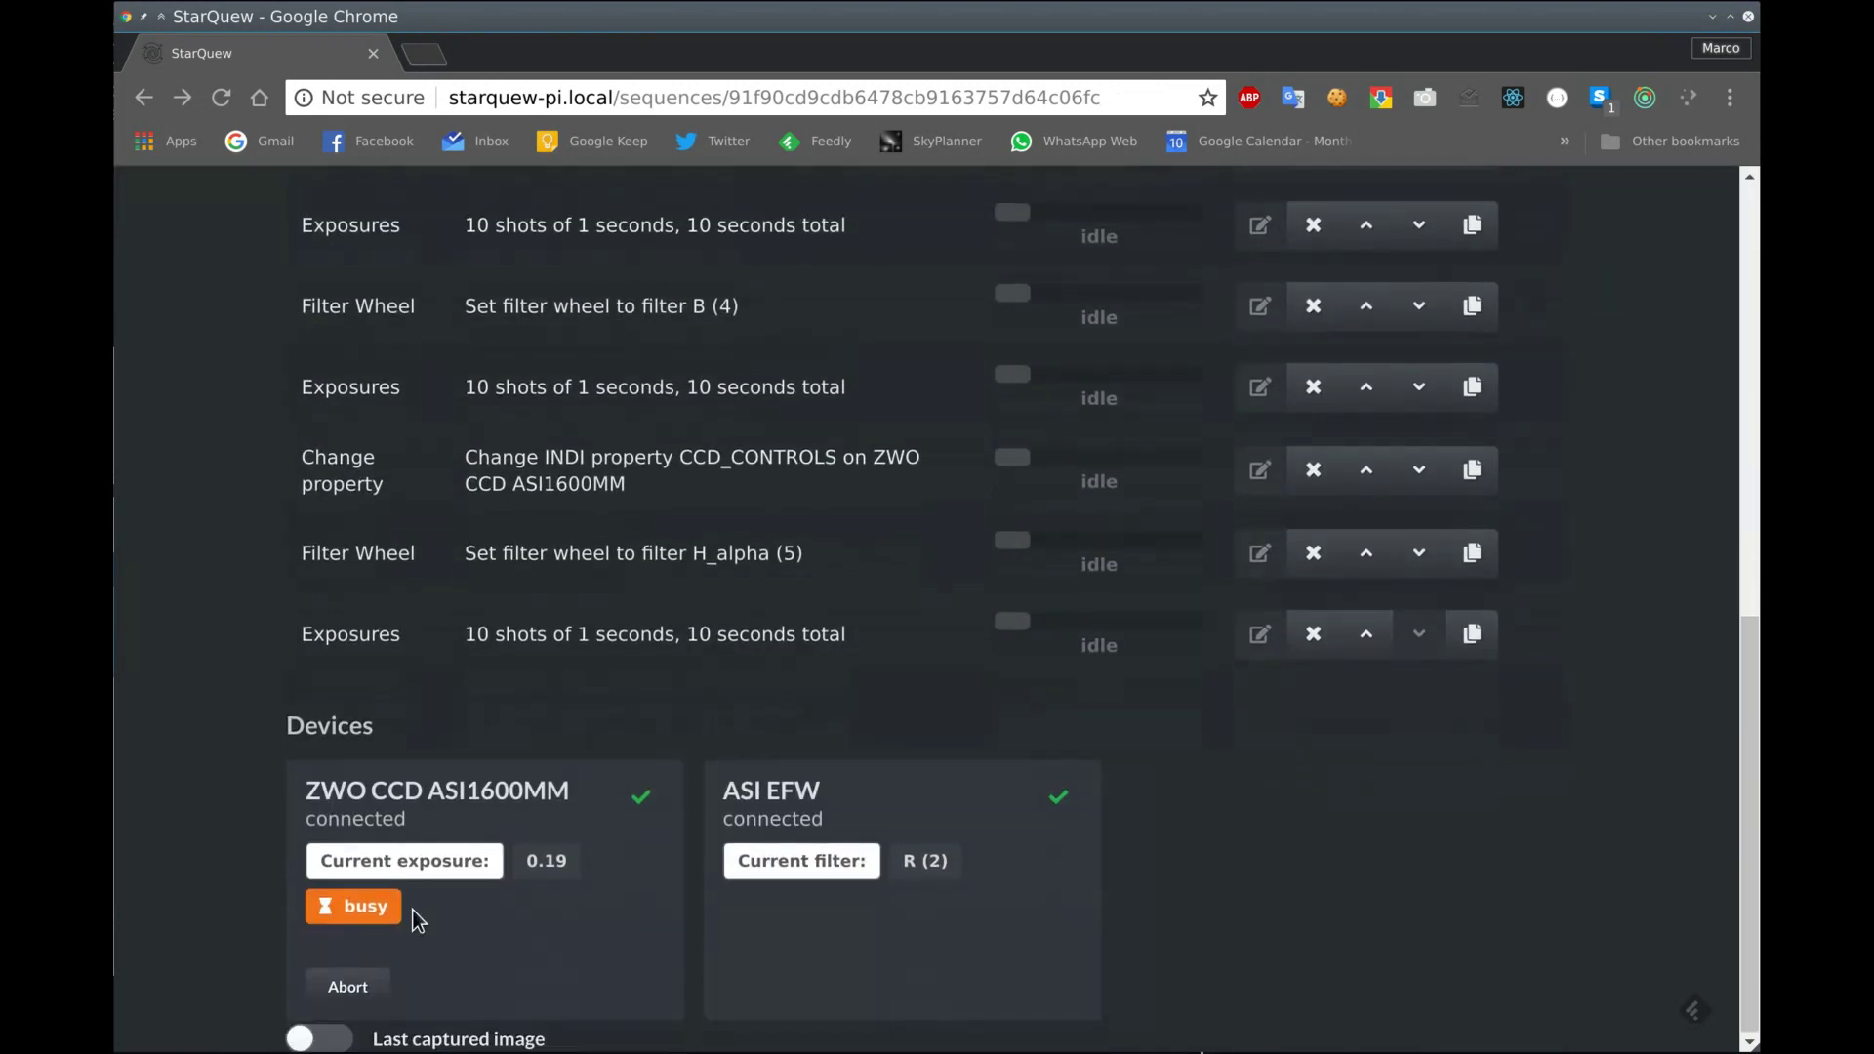
click(319, 1038)
scroll(500, 720, down, 3)
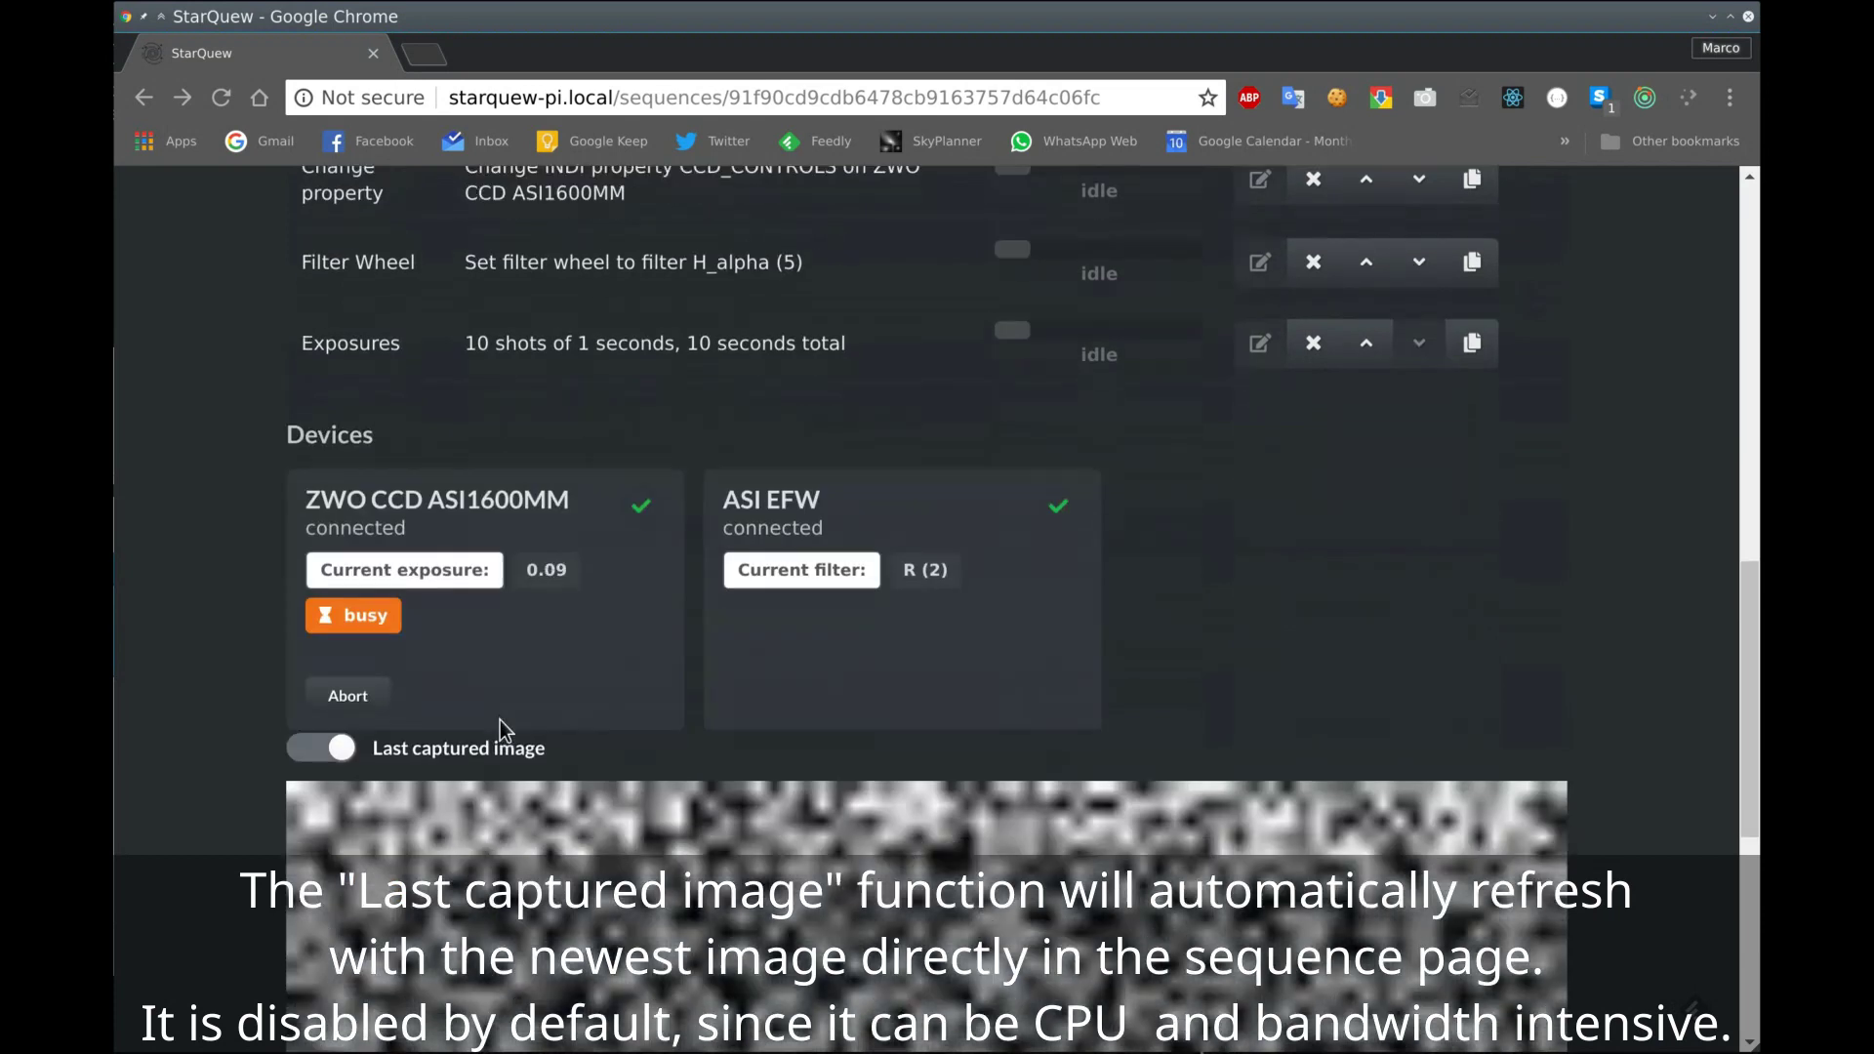
scroll(499, 730, down, 7)
scroll(842, 690, up, 15)
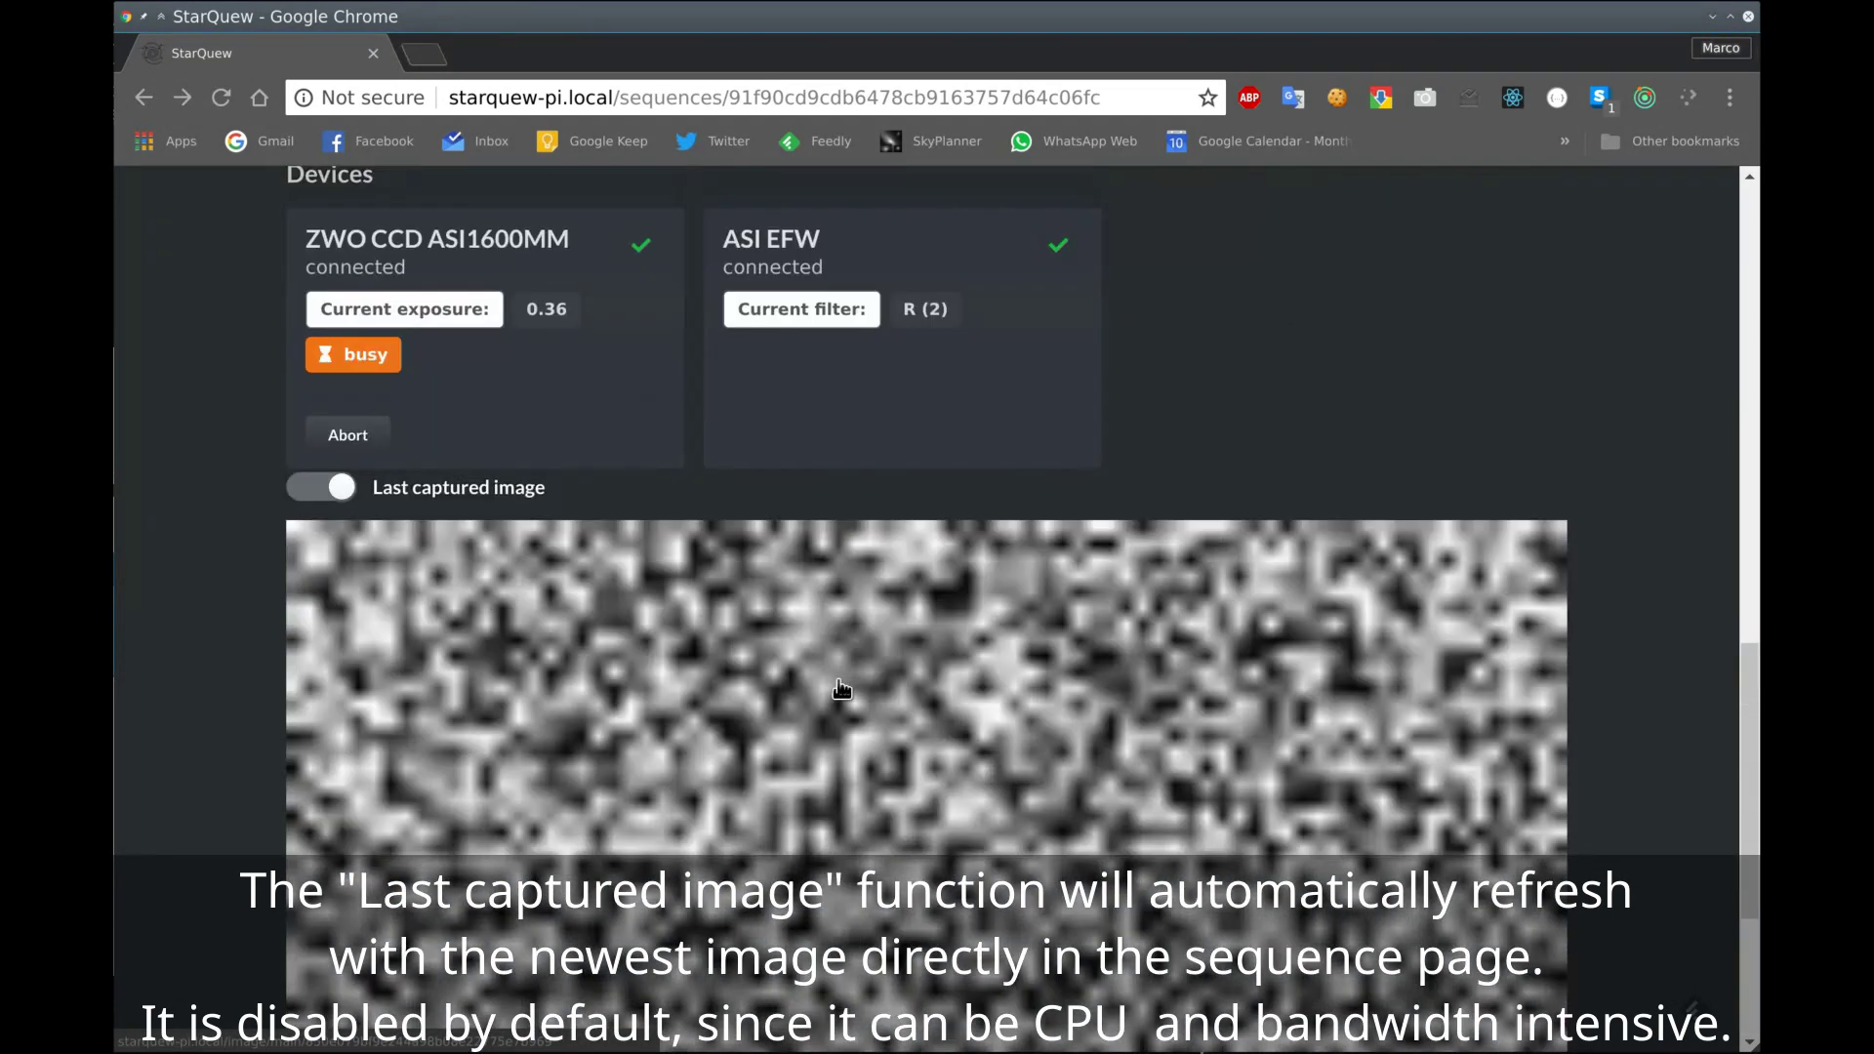
scroll(839, 683, up, 3)
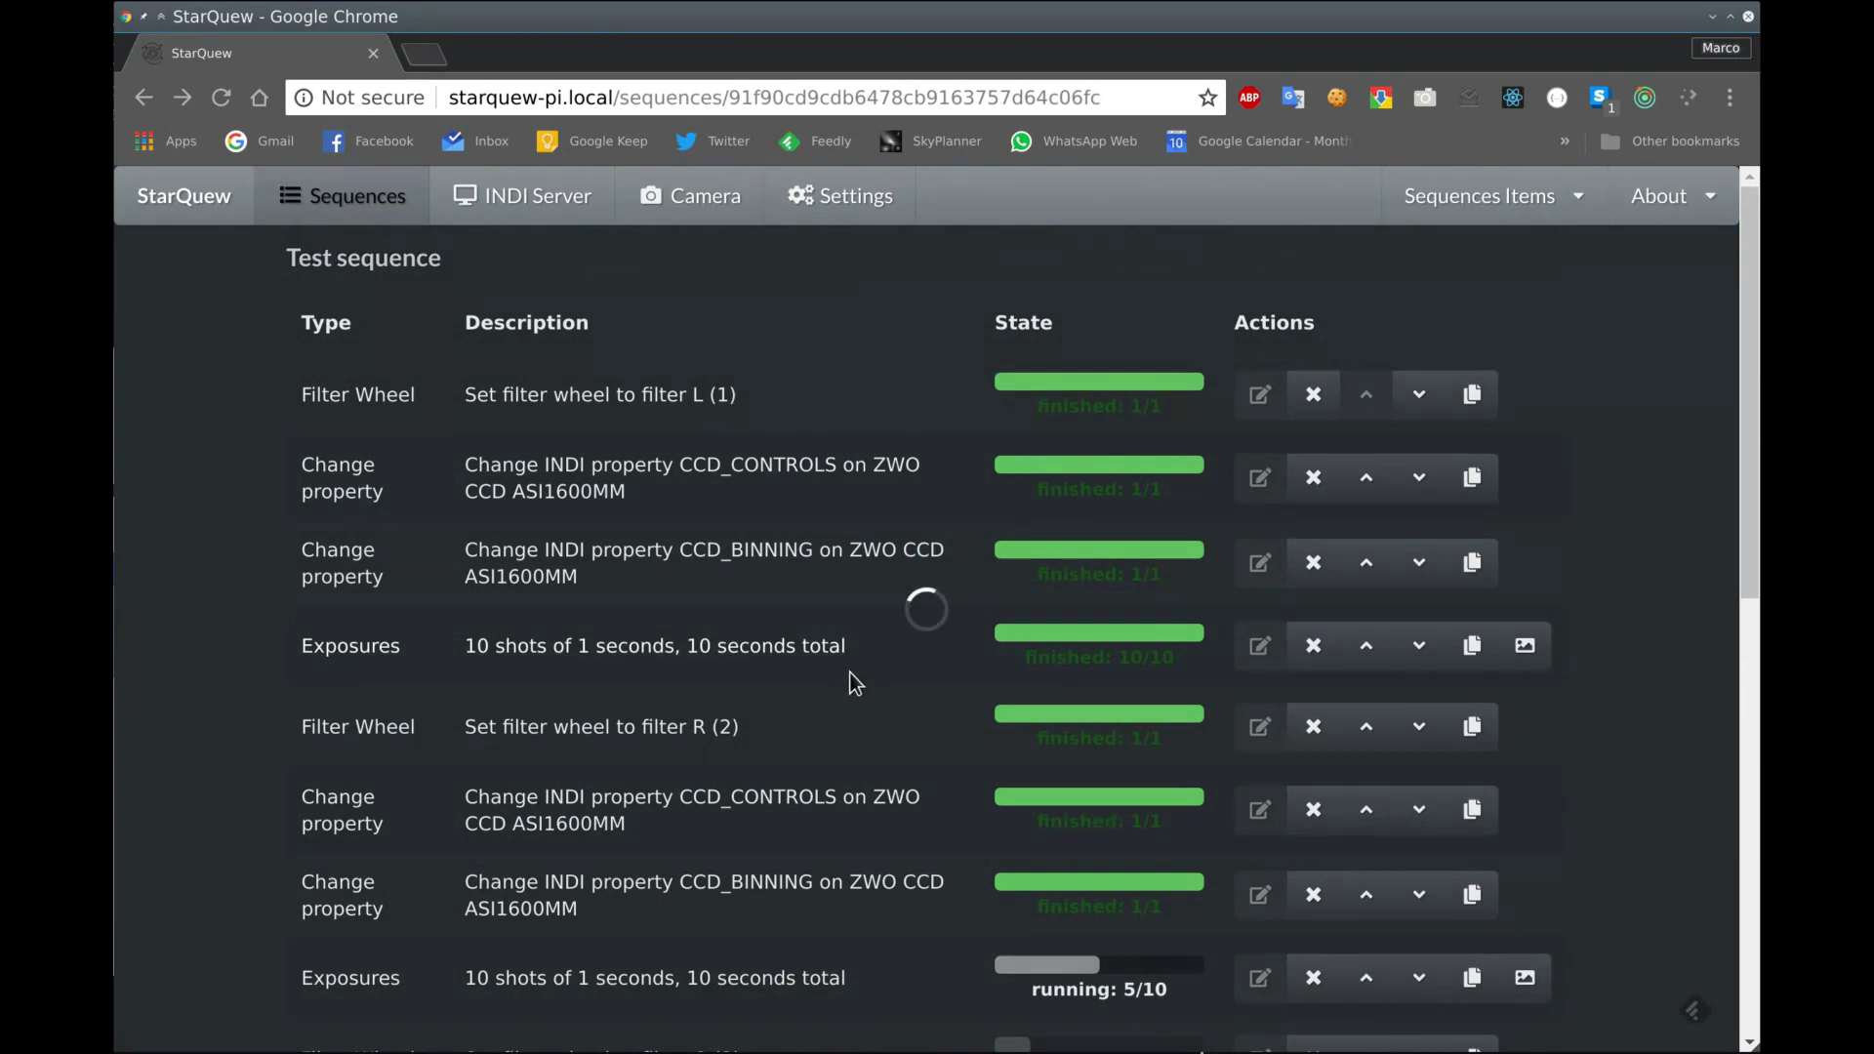
scroll(851, 671, down, 10)
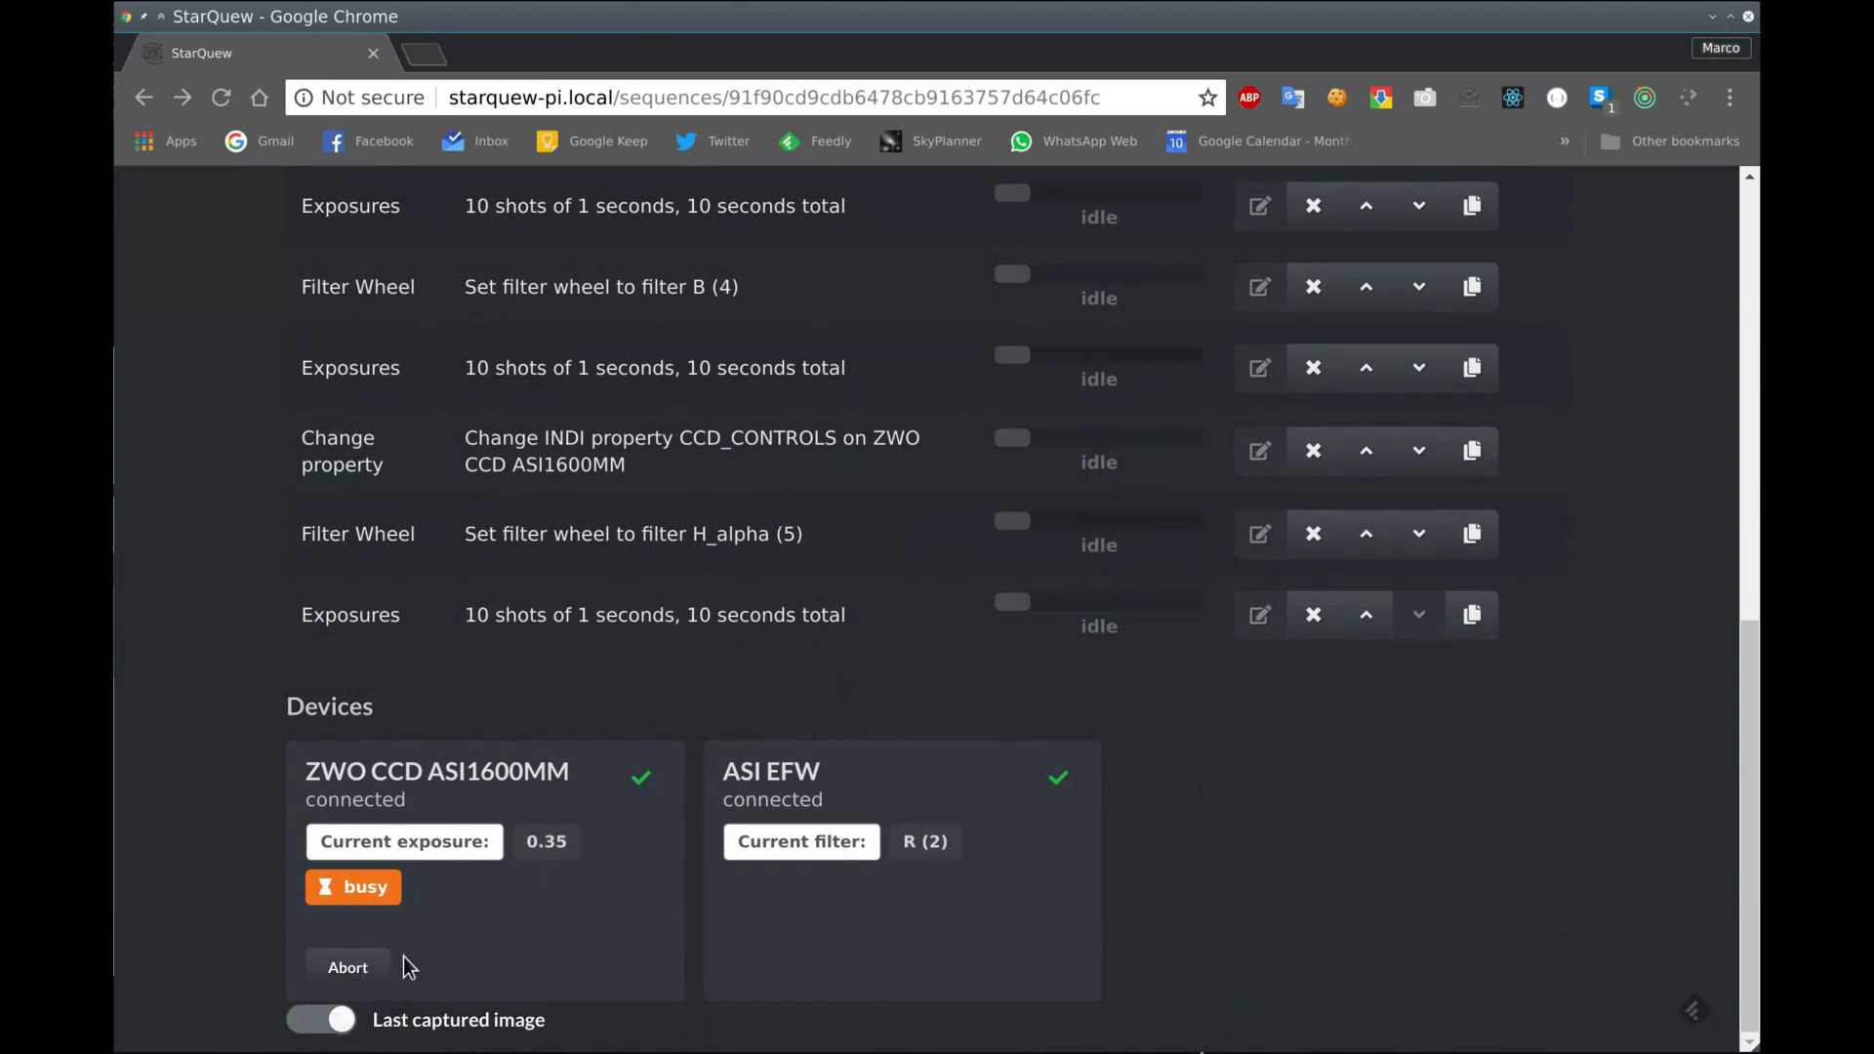
Inspect the last captured image, turn off its display under the devices, and follow the remaining sequence items' progress
scroll(403, 958, down, 10)
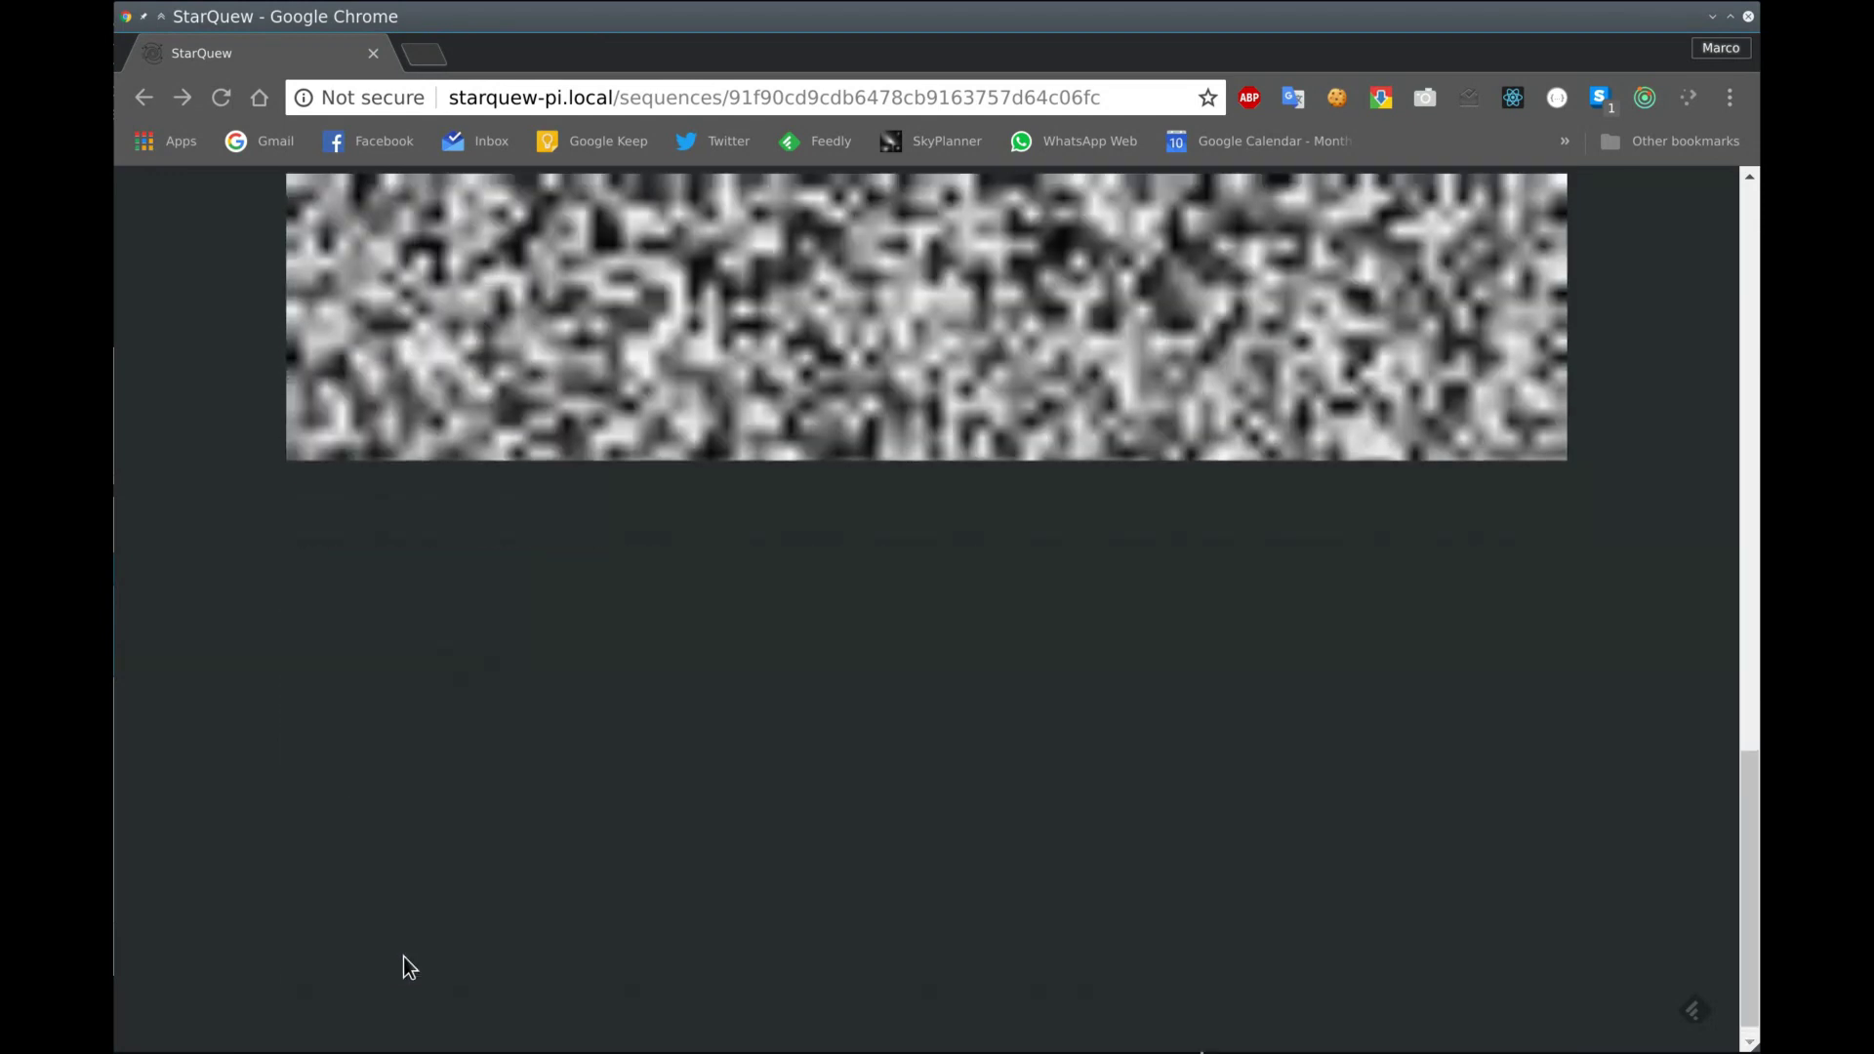
scroll(404, 956, up, 14)
click(330, 857)
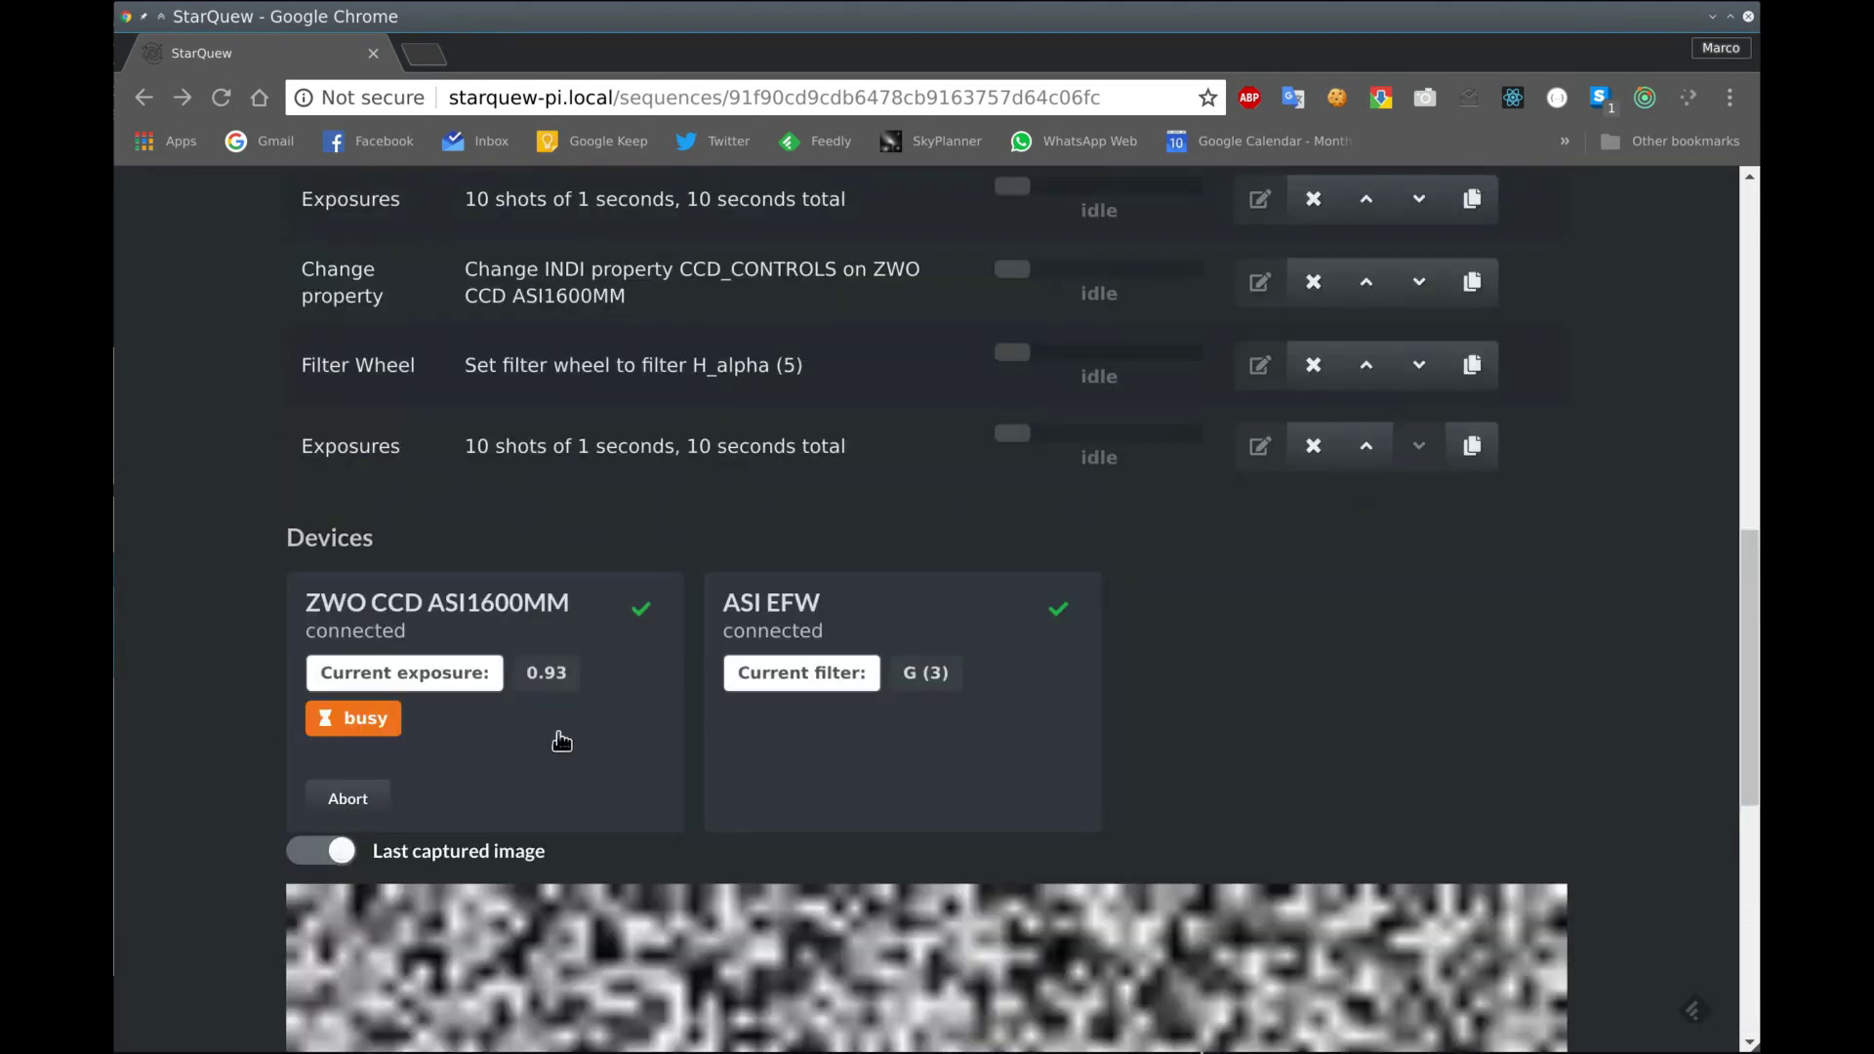
scroll(607, 732, up, 3)
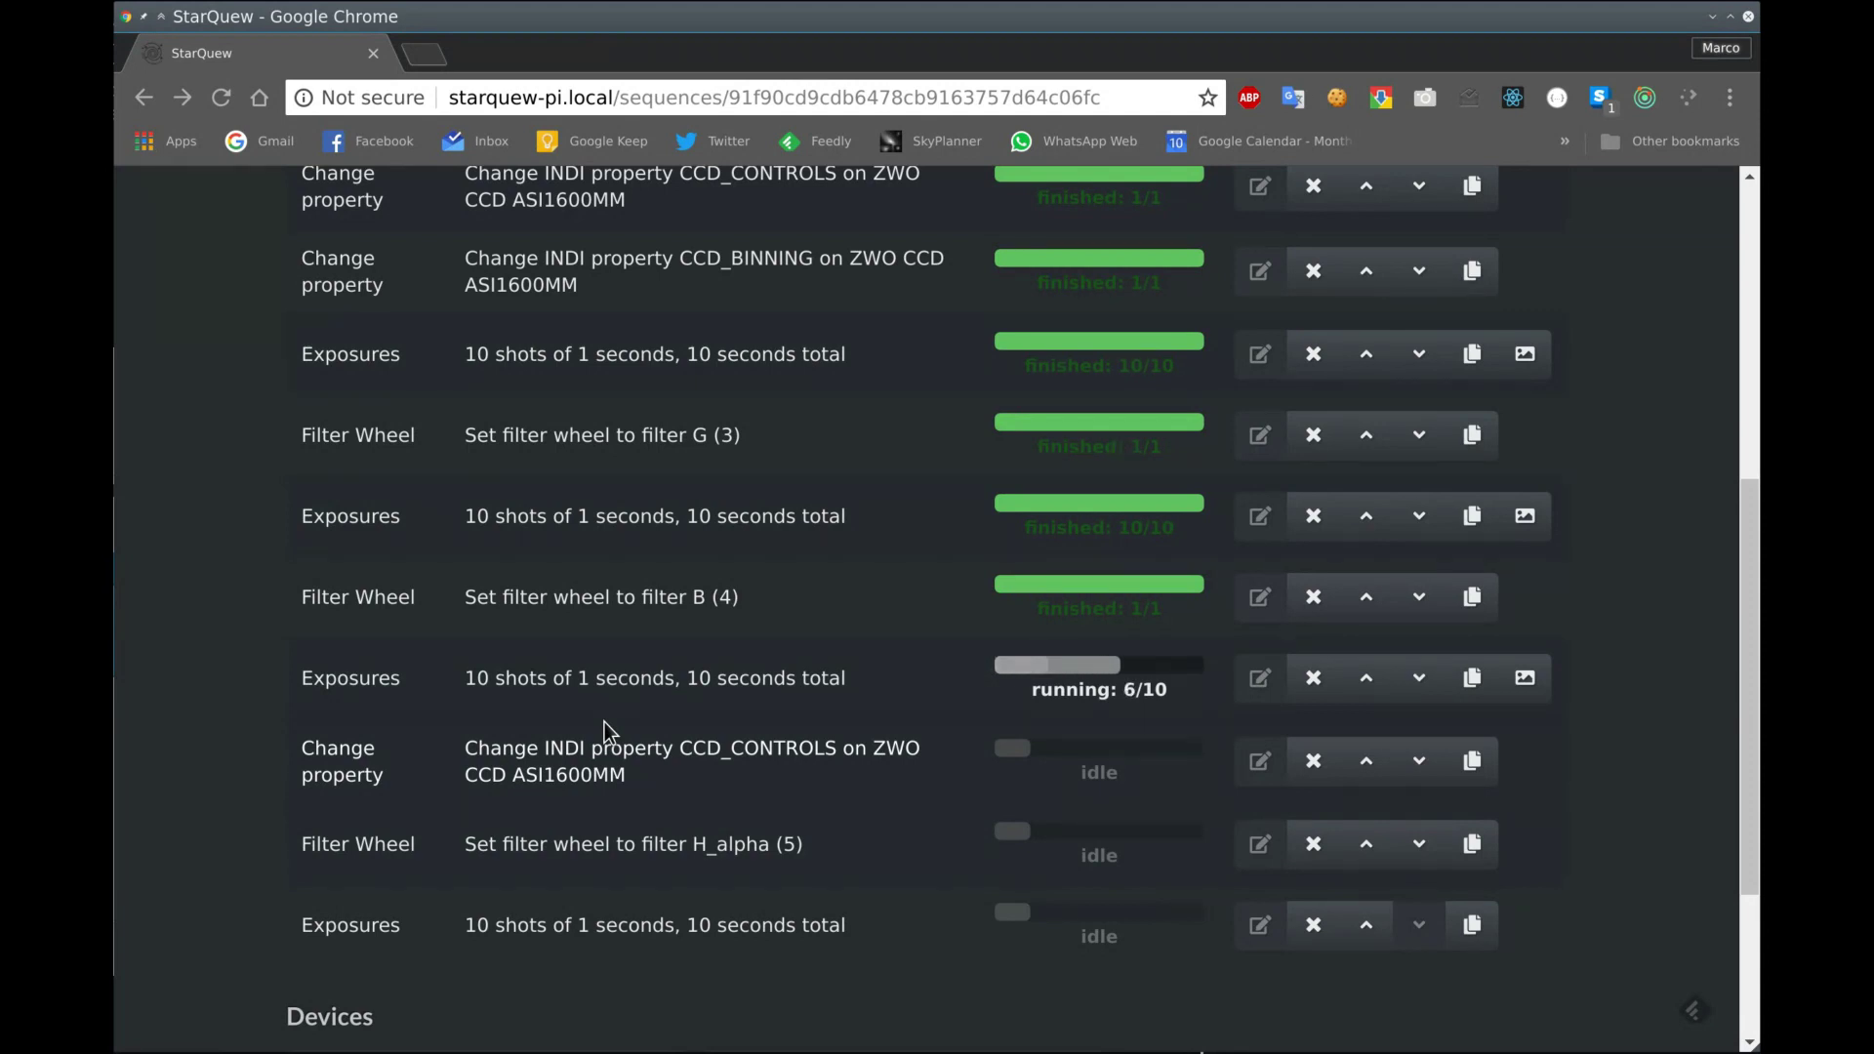
scroll(605, 723, down, 1)
scroll(606, 722, down, 3)
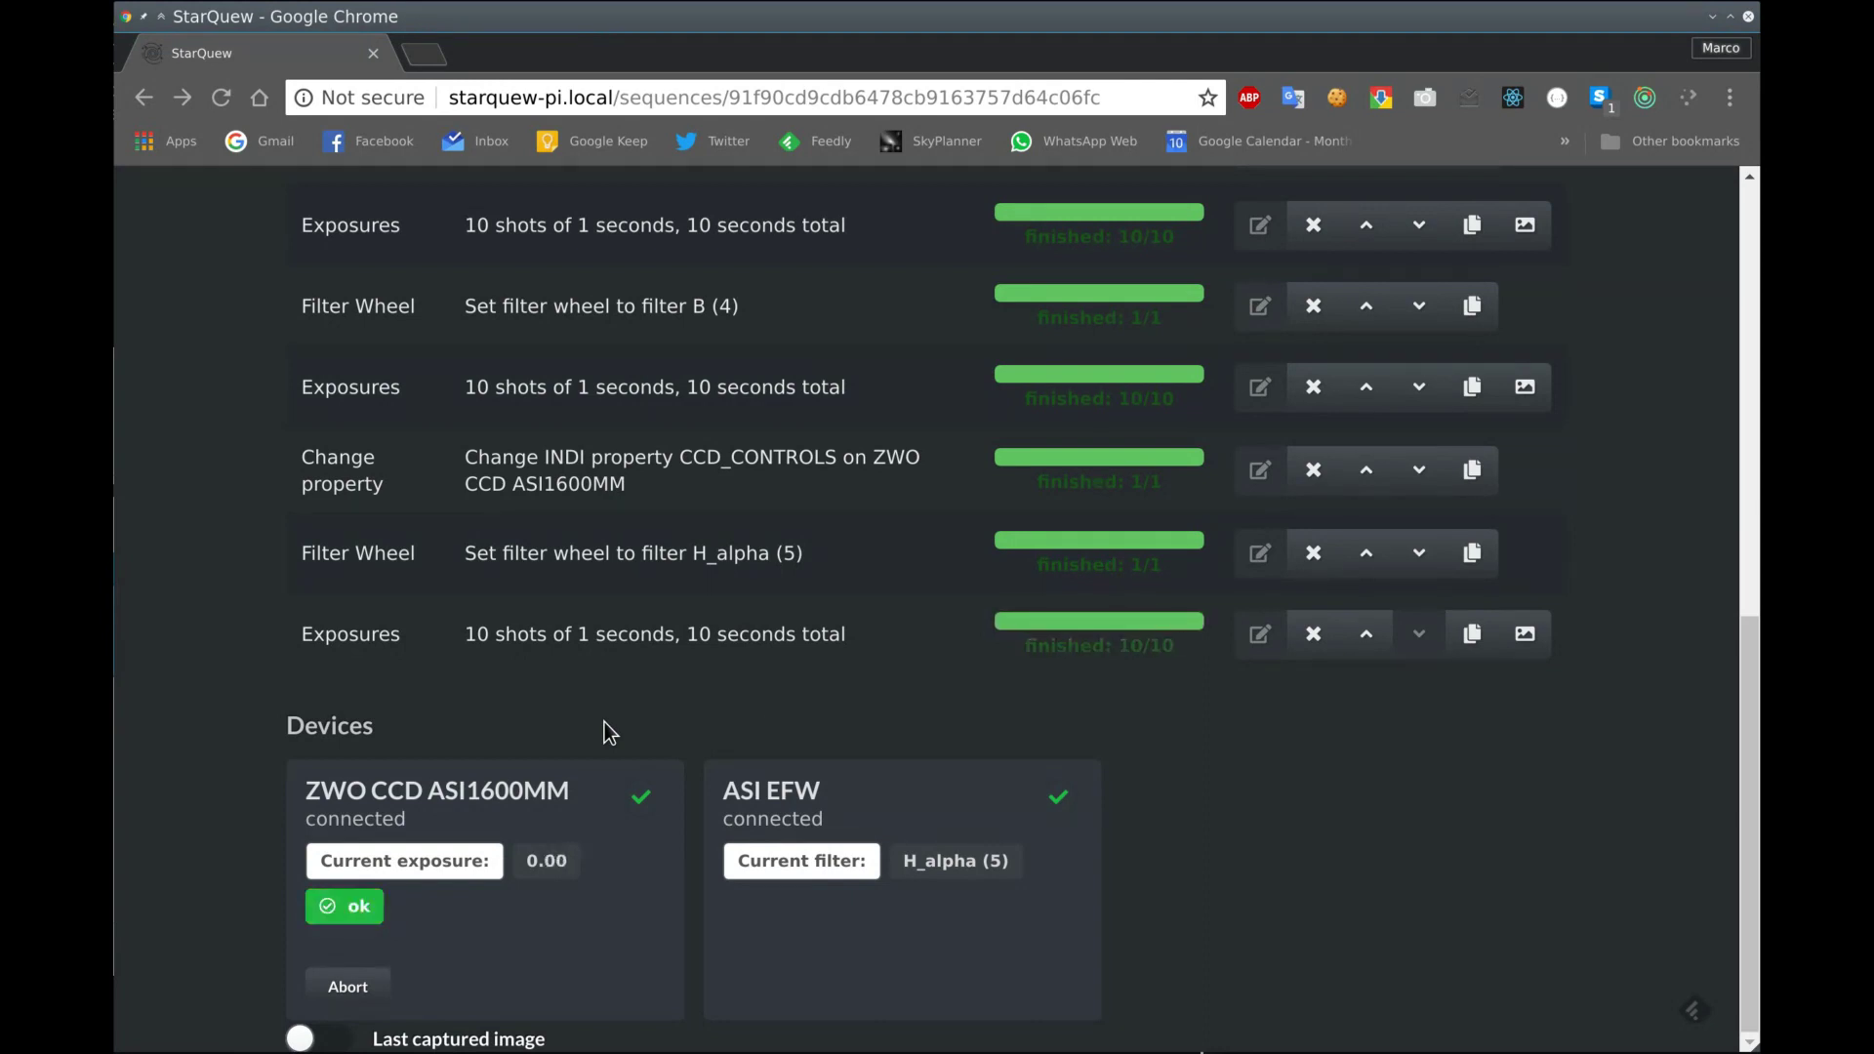
View the list of images captured by the final H_alpha exposures item, and return to the start of the Test sequence
click(1524, 634)
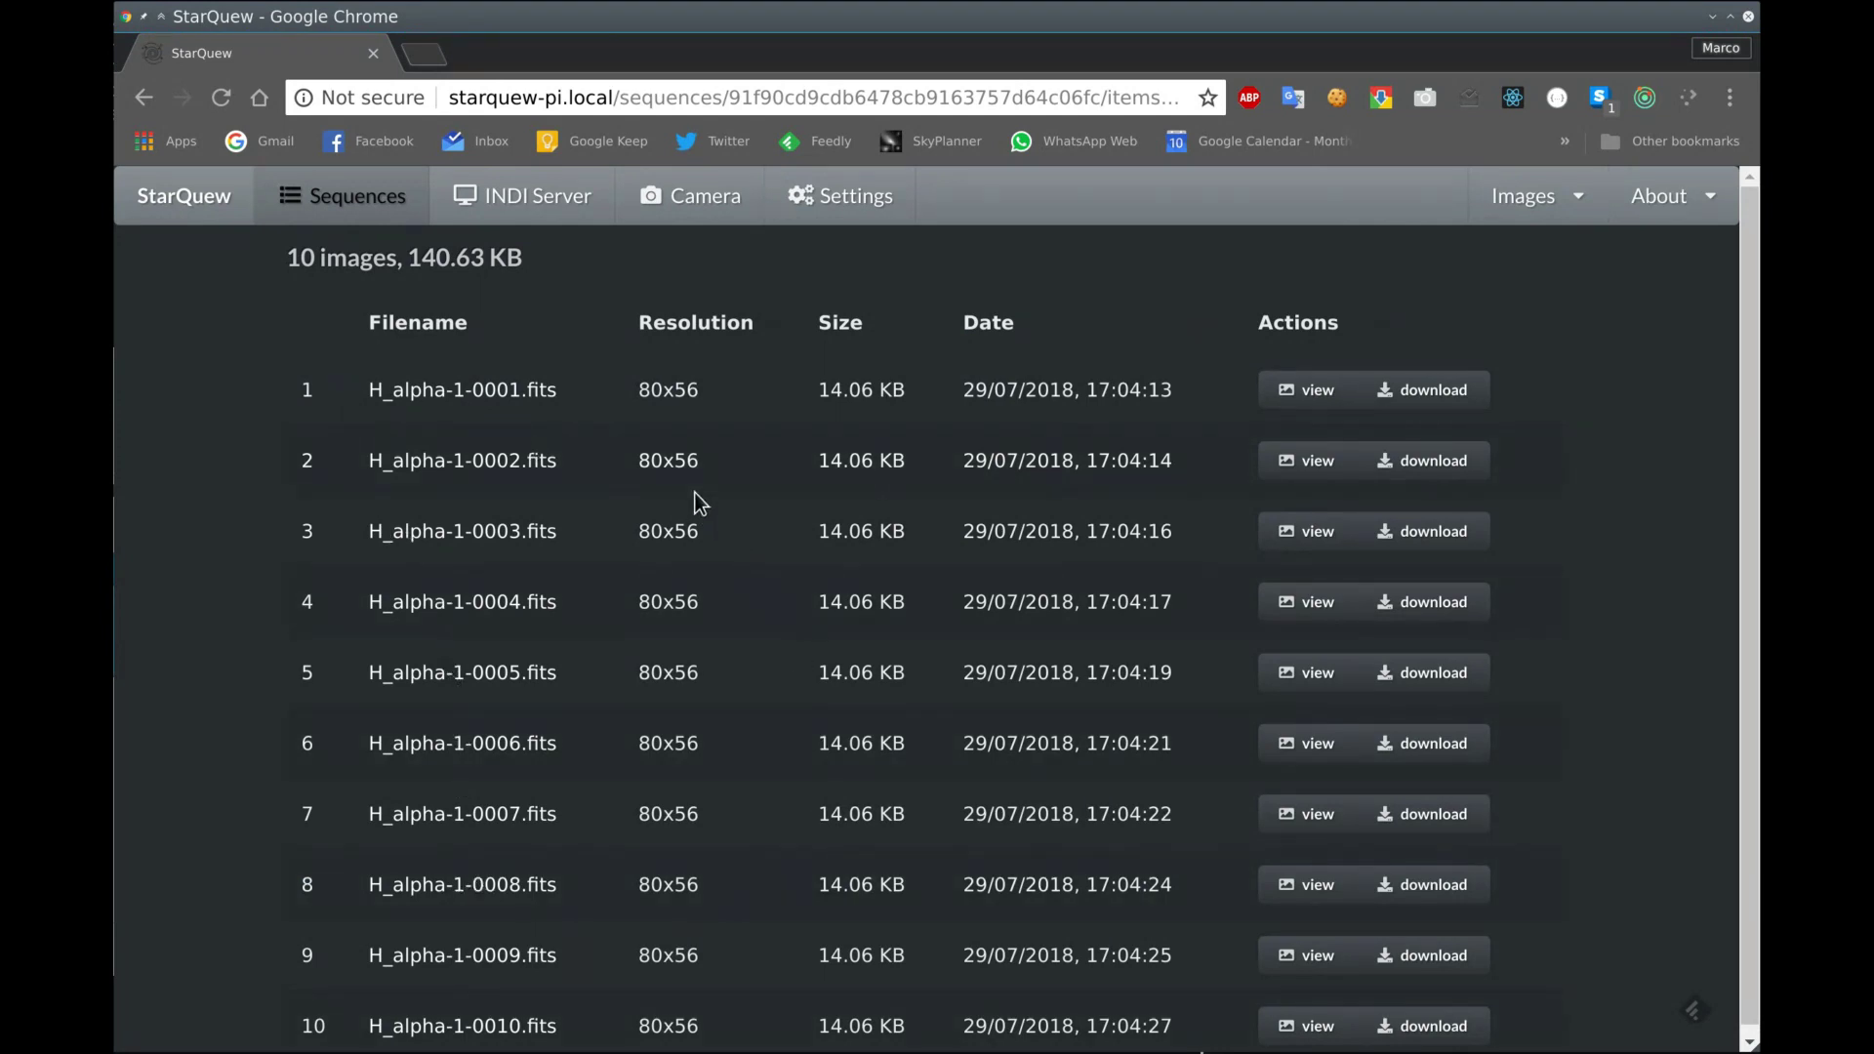
click(1530, 196)
click(1548, 297)
scroll(975, 577, up, 6)
scroll(967, 568, up, 3)
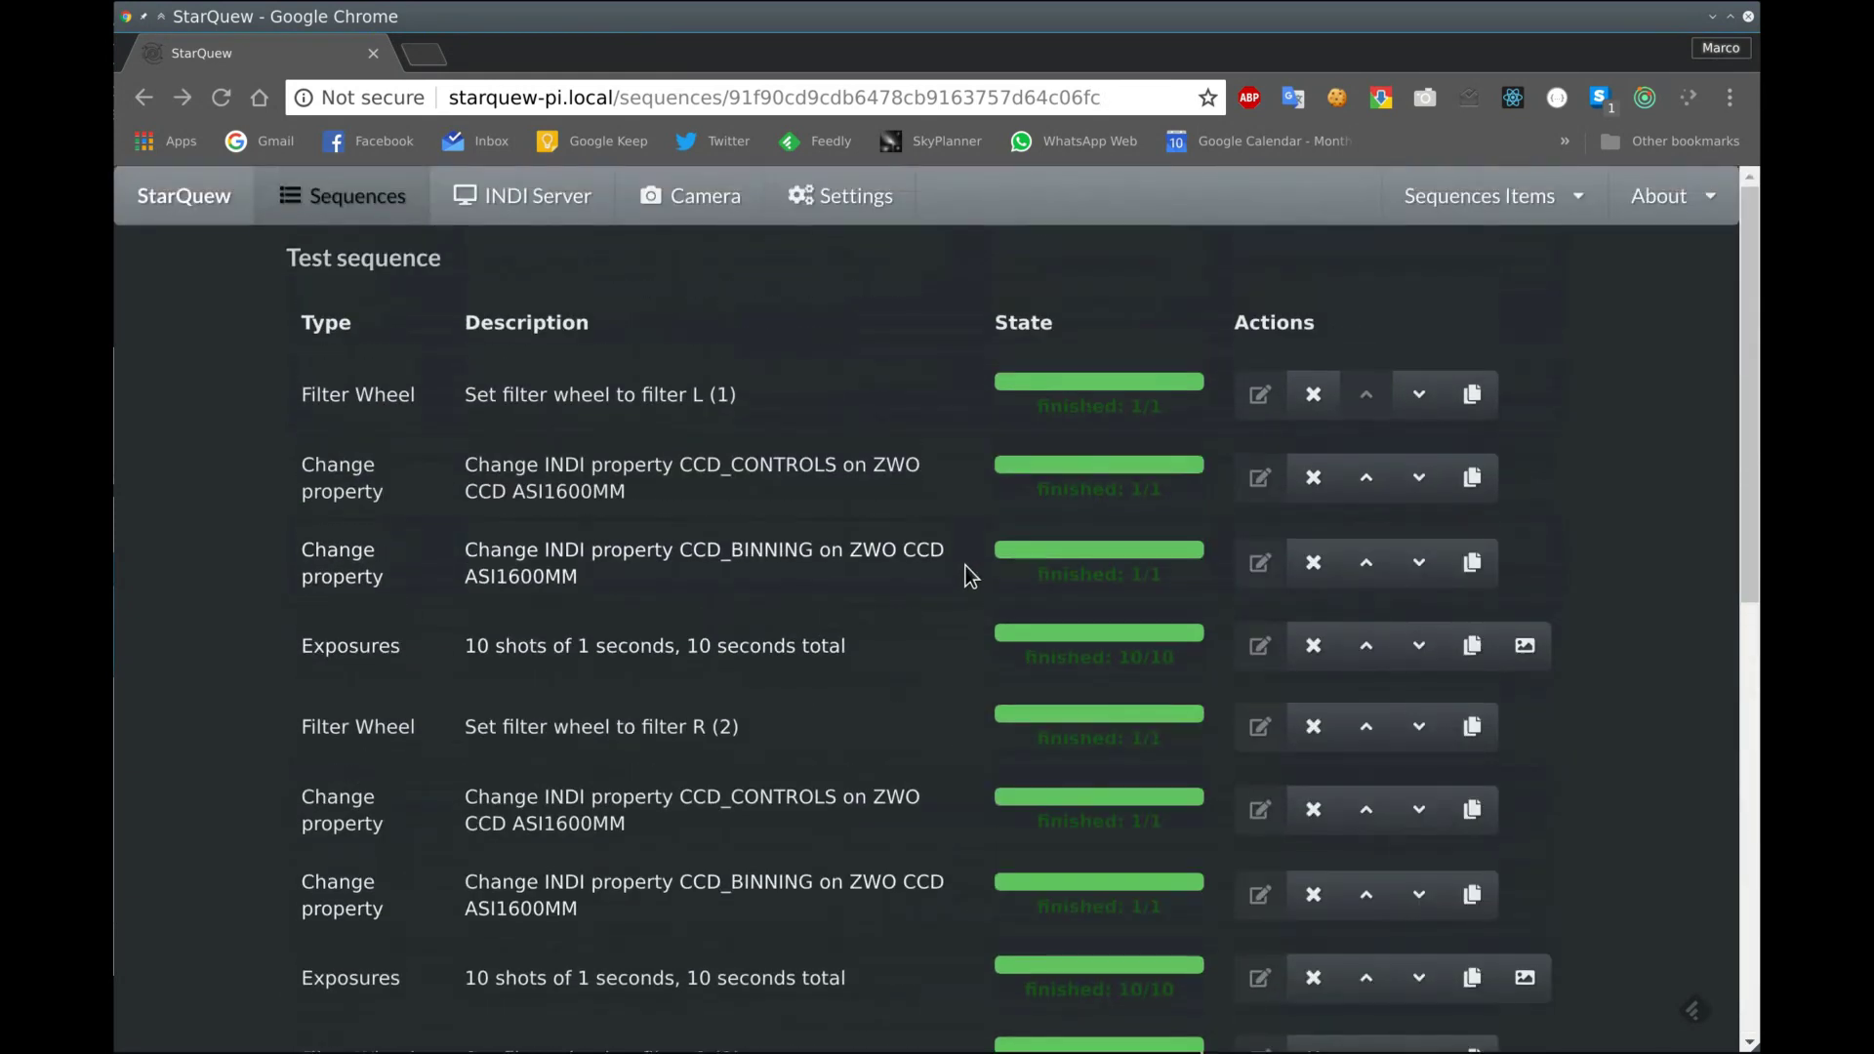